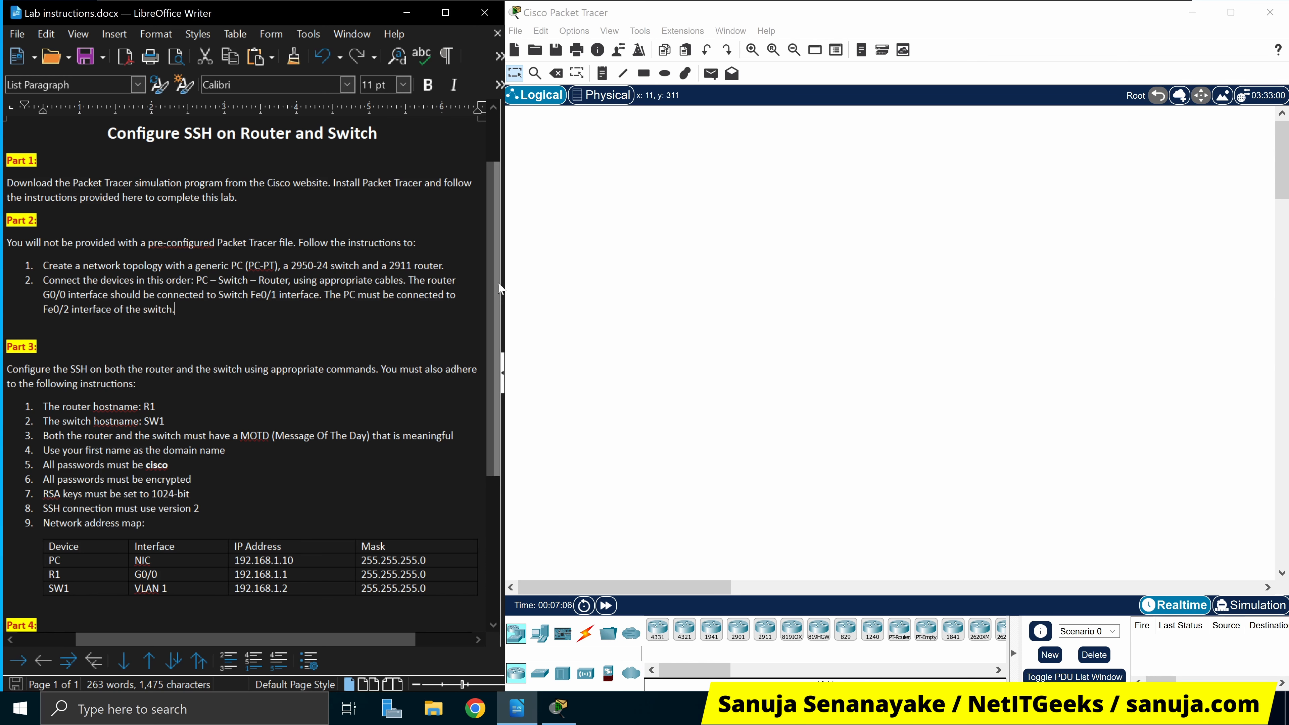
Read through the lab notes, highlighting the setup sentences and the first topology task
{"action": "scroll", "coordinate": [494, 246], "scroll_direction": "up", "scroll_amount": 1}
{"action": "mouse_move", "coordinate": [493, 247]}
{"action": "left_mouse_down"}
{"action": "mouse_move", "coordinate": [487, 350]}
{"action": "mouse_move", "coordinate": [503, 260]}
{"action": "left_mouse_up"}
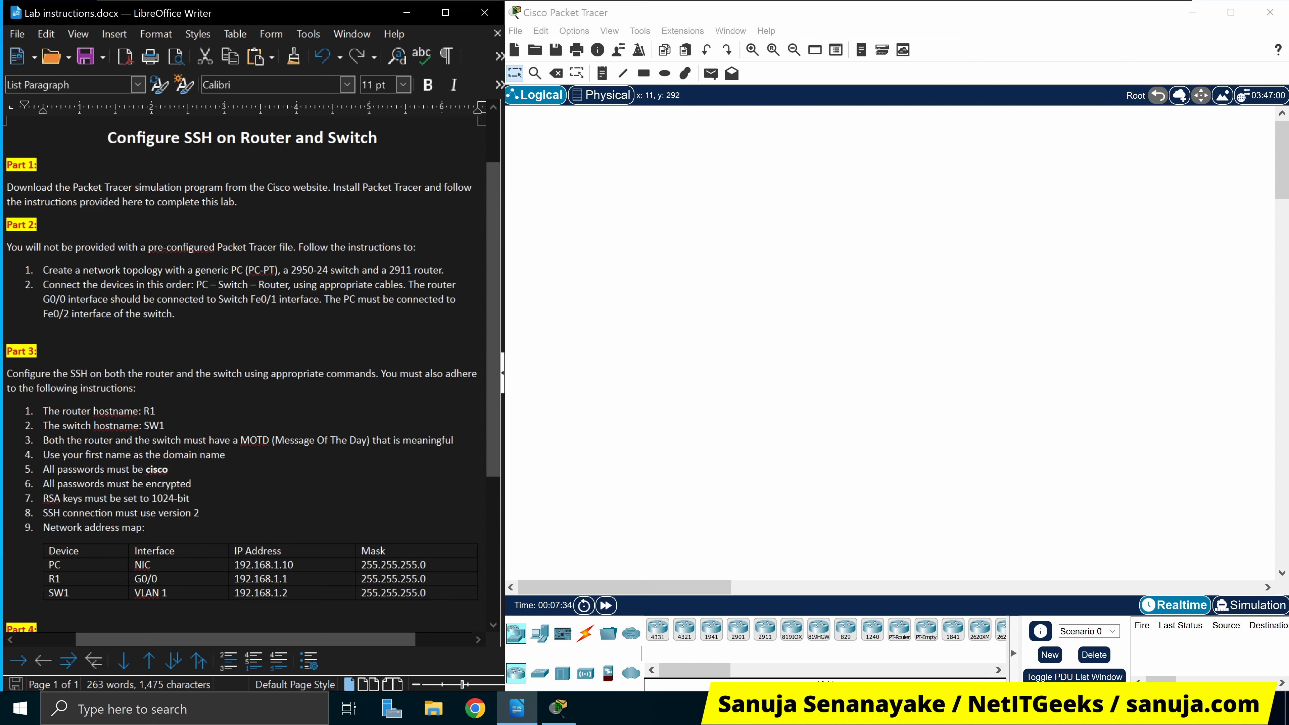
{"action": "triple_click", "coordinate": [122, 202]}
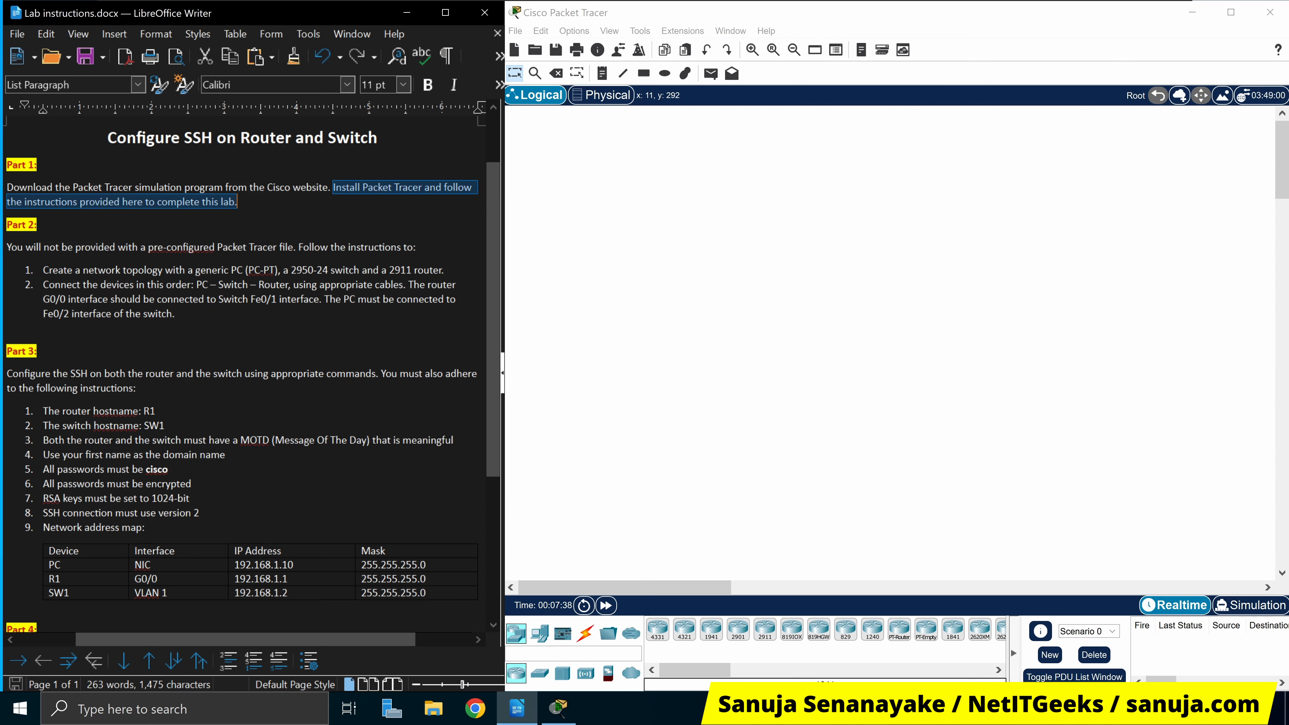
{"action": "left_click", "coordinate": [238, 202]}
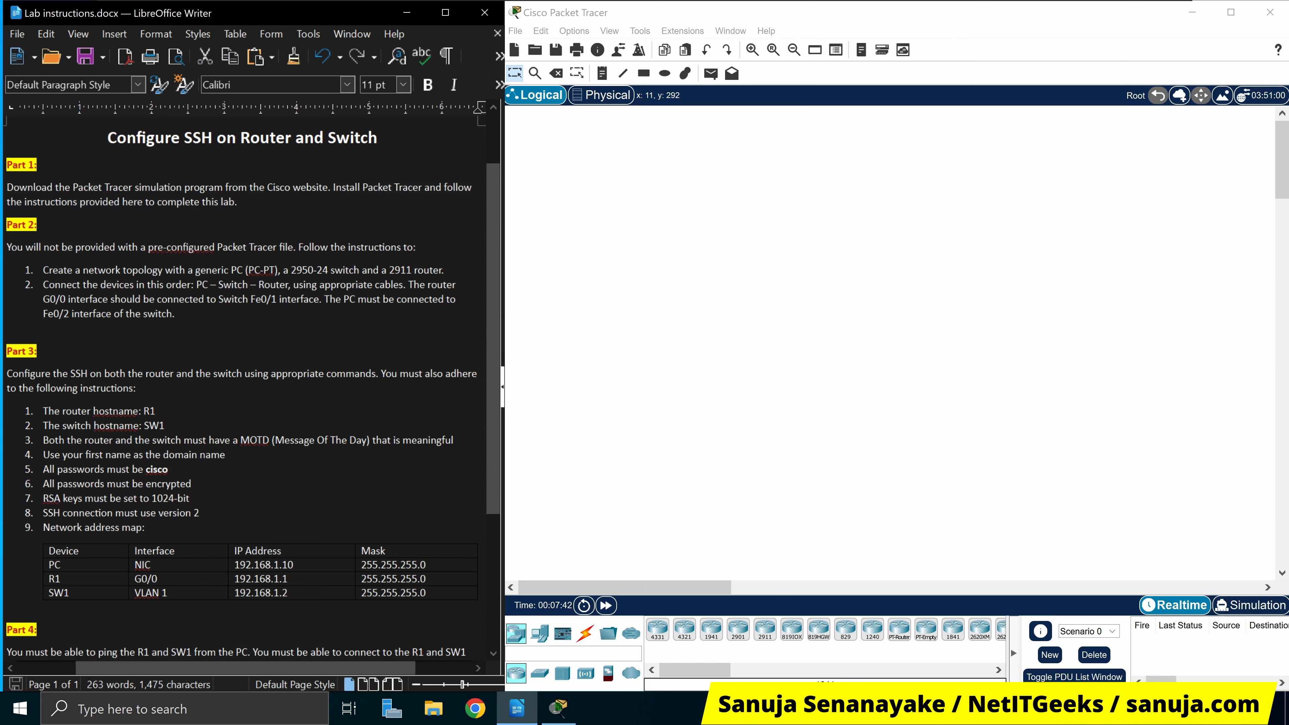
{"action": "left_click_drag", "start_coordinate": [10, 248], "coordinate": [296, 248]}
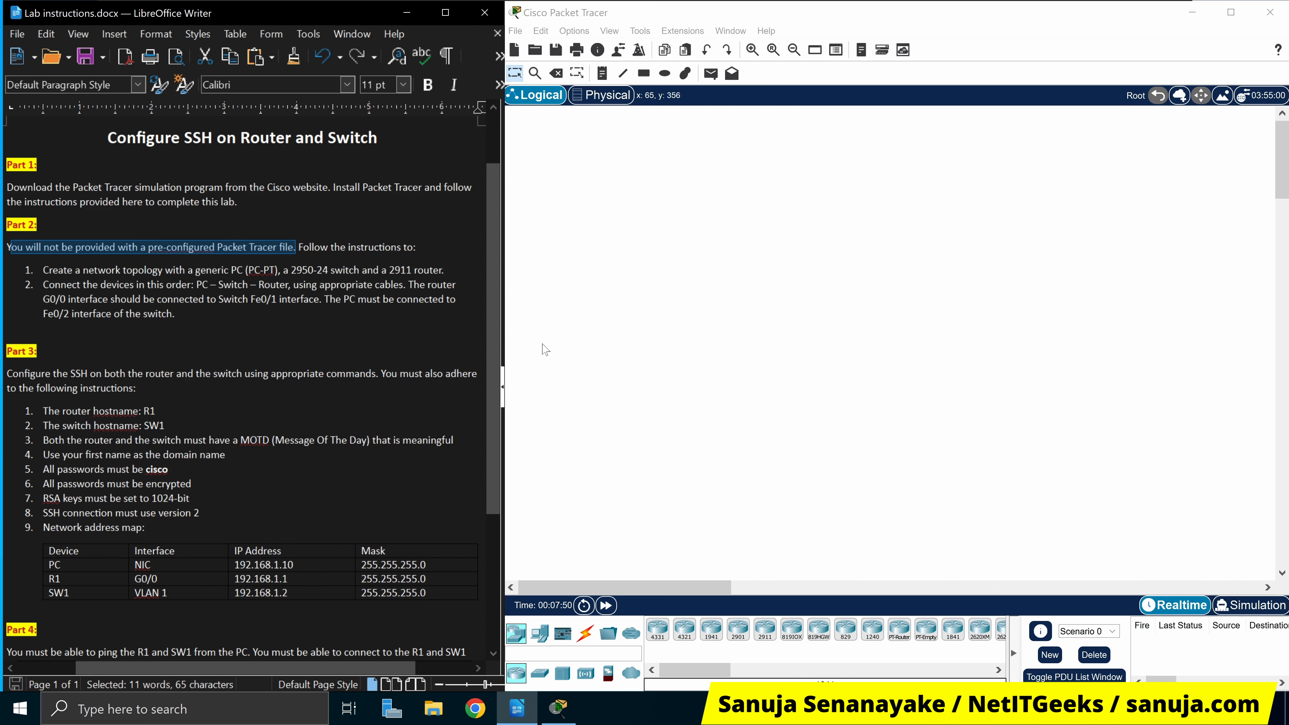
{"action": "left_click", "coordinate": [44, 328]}
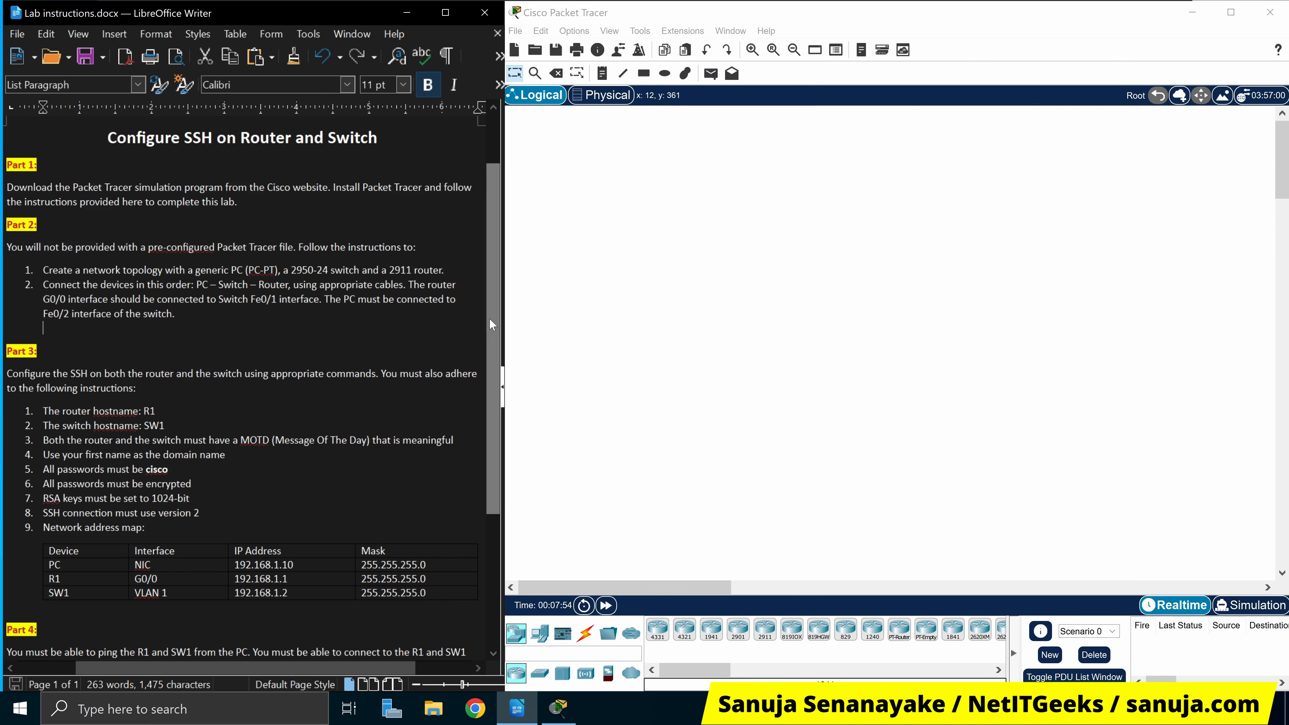
{"action": "mouse_move", "coordinate": [489, 317]}
{"action": "left_mouse_down"}
{"action": "mouse_move", "coordinate": [483, 419]}
{"action": "mouse_move", "coordinate": [505, 329]}
{"action": "left_mouse_up"}
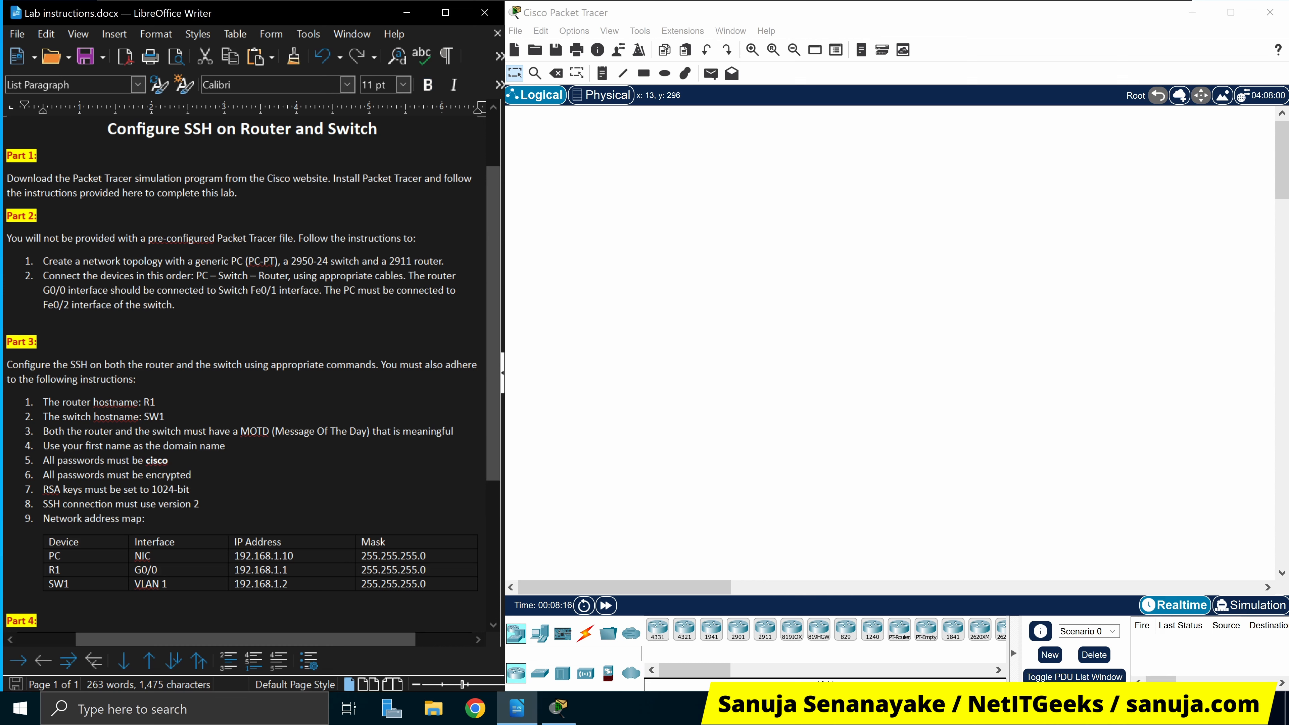
{"action": "left_click_drag", "start_coordinate": [43, 261], "coordinate": [442, 260]}
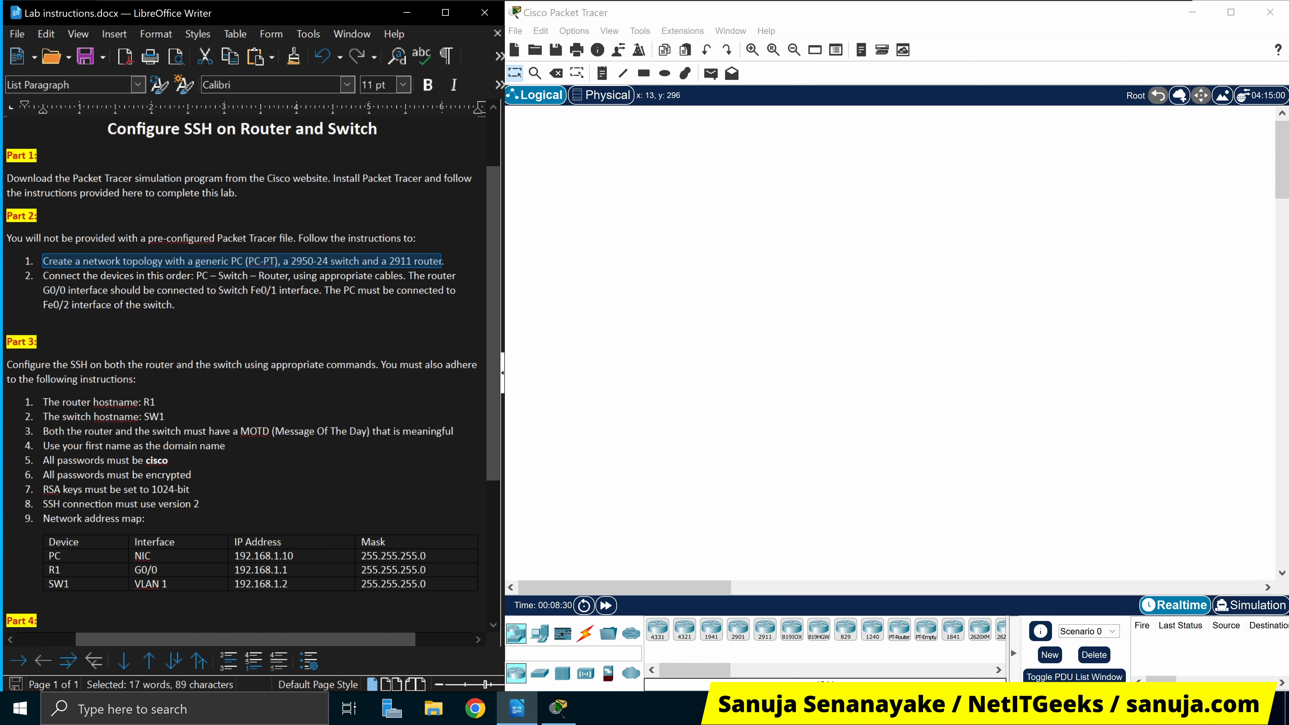
{"action": "left_click", "coordinate": [325, 291]}
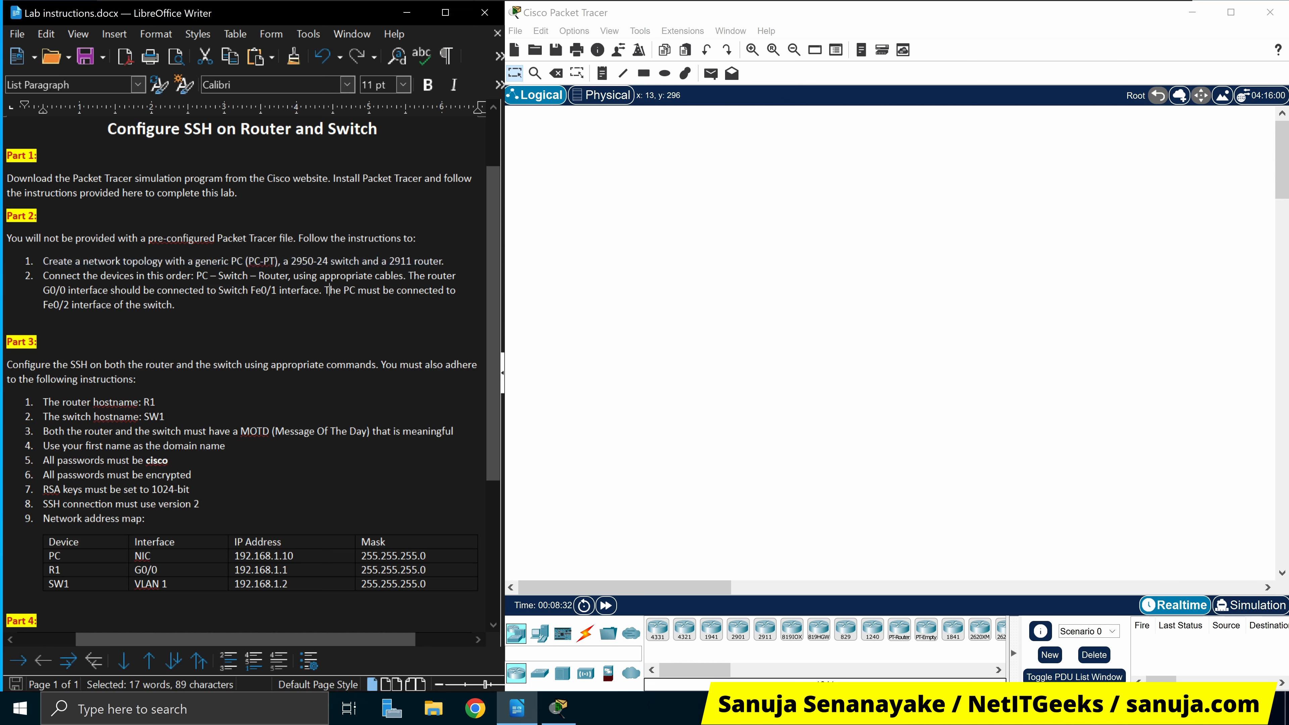
Place a generic PC (PC-PT) on the canvas as PC0
{"action": "left_click_drag", "start_coordinate": [231, 261], "coordinate": [278, 261]}
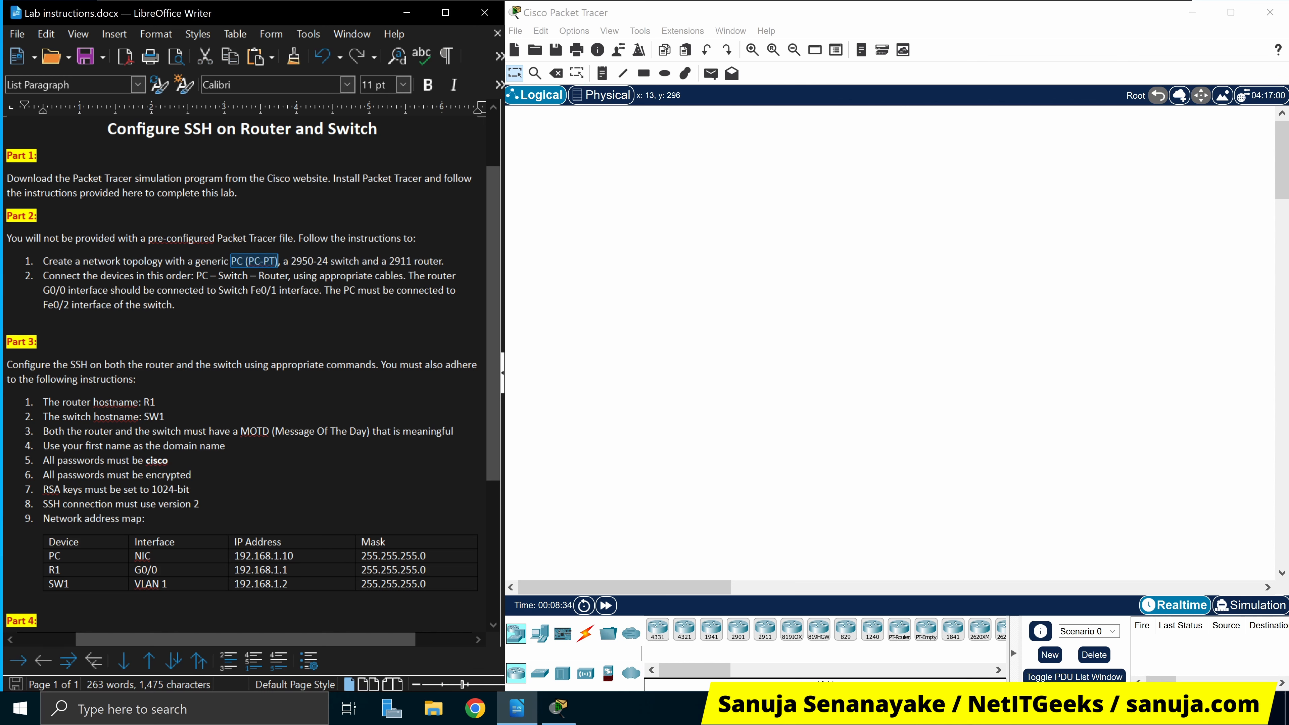
{"action": "left_click", "coordinate": [274, 365]}
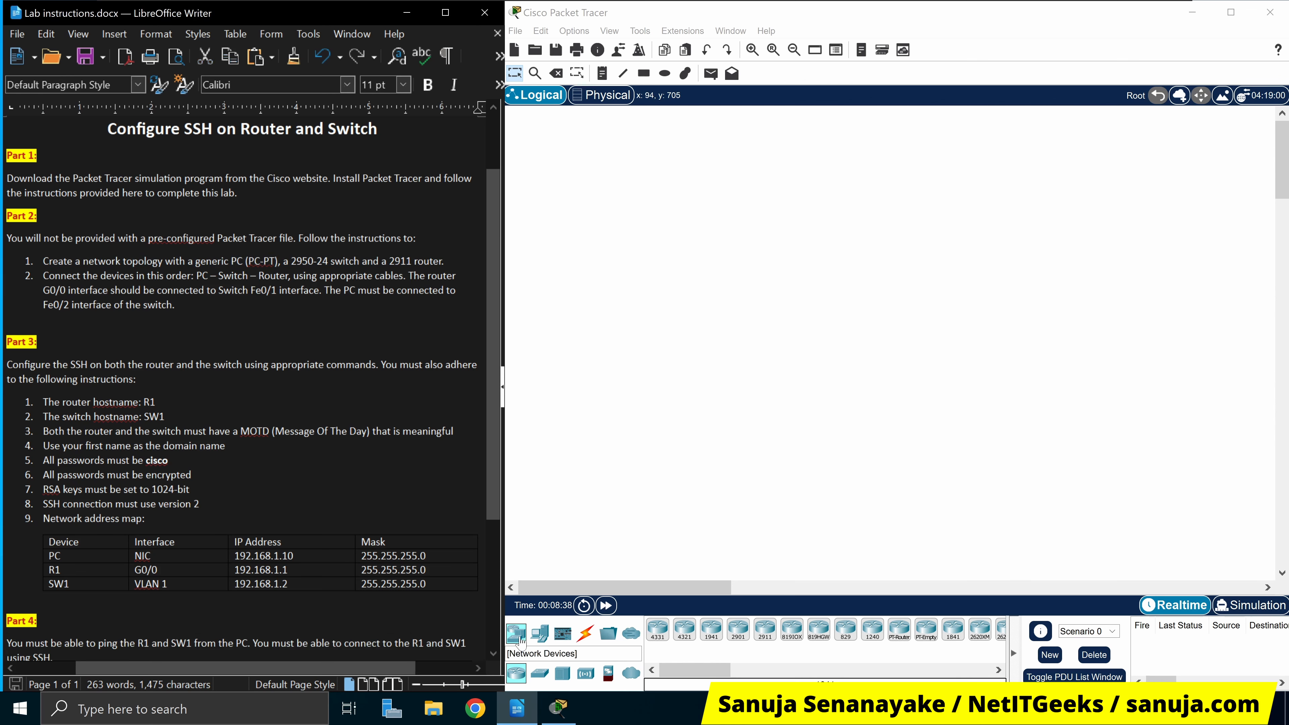
{"action": "left_click", "coordinate": [540, 634]}
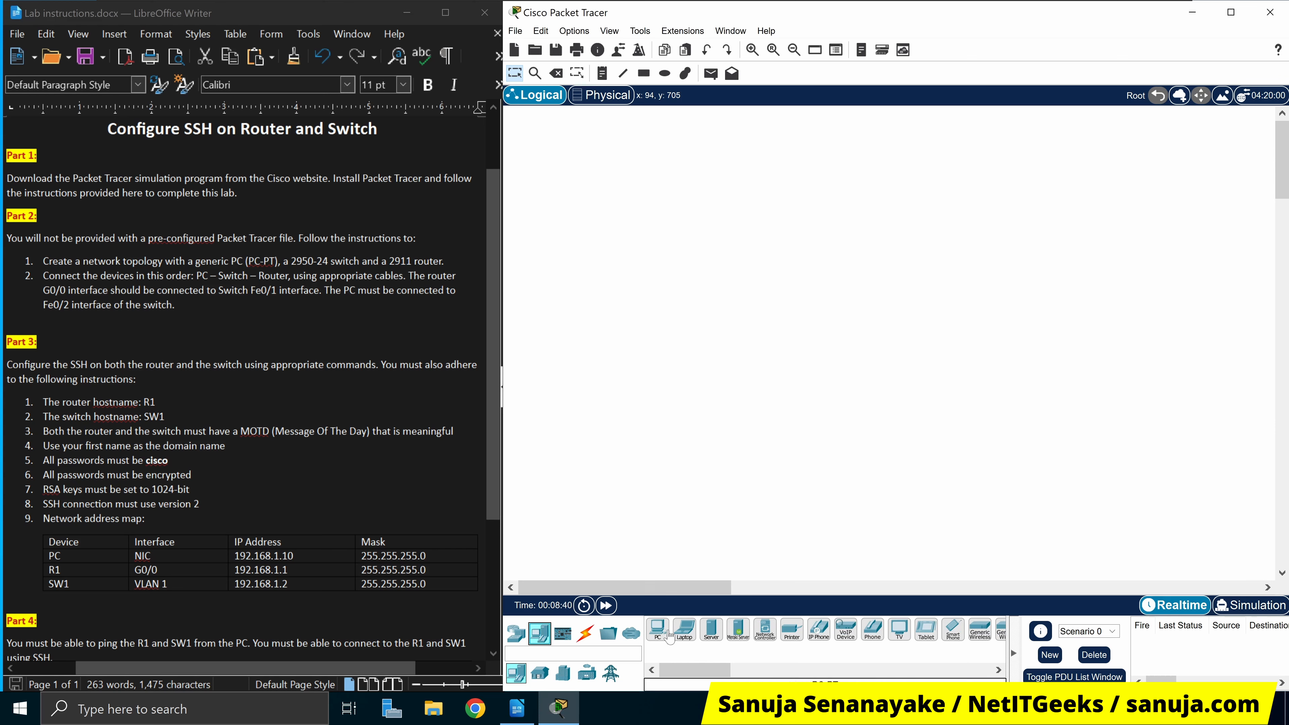
{"action": "left_click_drag", "start_coordinate": [663, 638], "coordinate": [645, 276]}
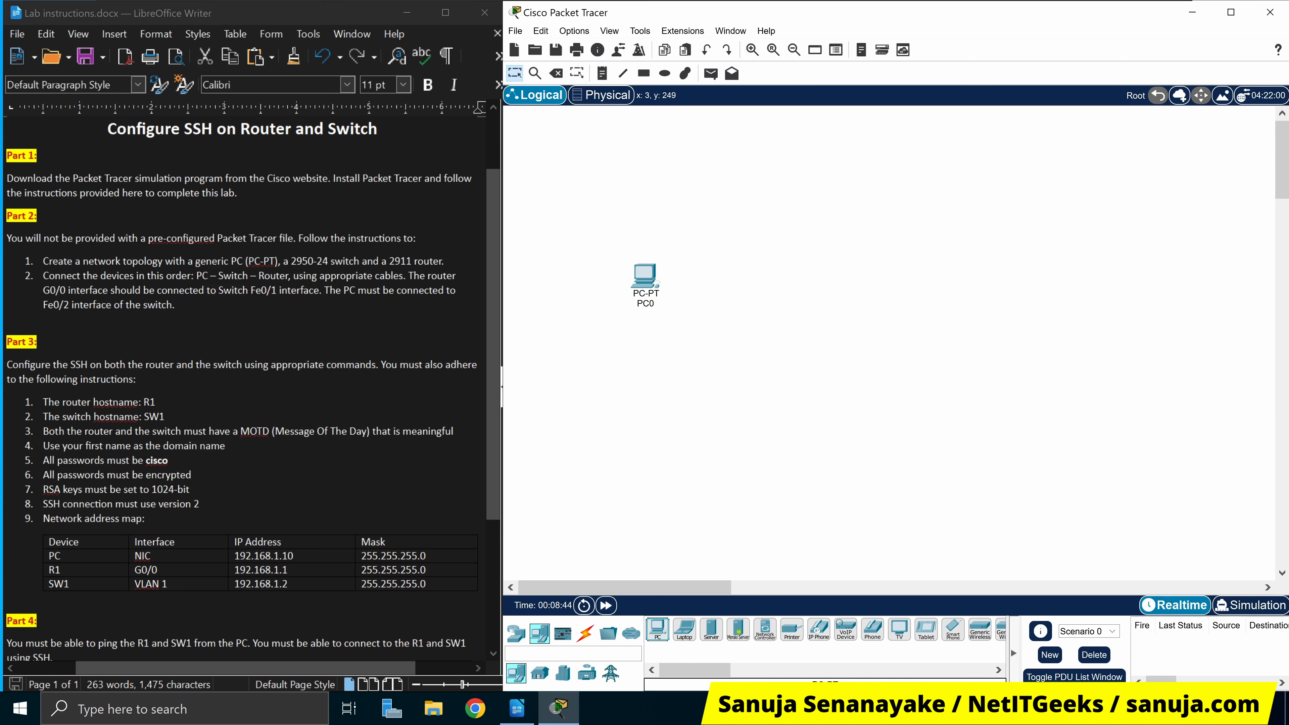
Add a 2950-24 switch (Switch0) next to PC0
{"action": "left_click_drag", "start_coordinate": [293, 261], "coordinate": [328, 261]}
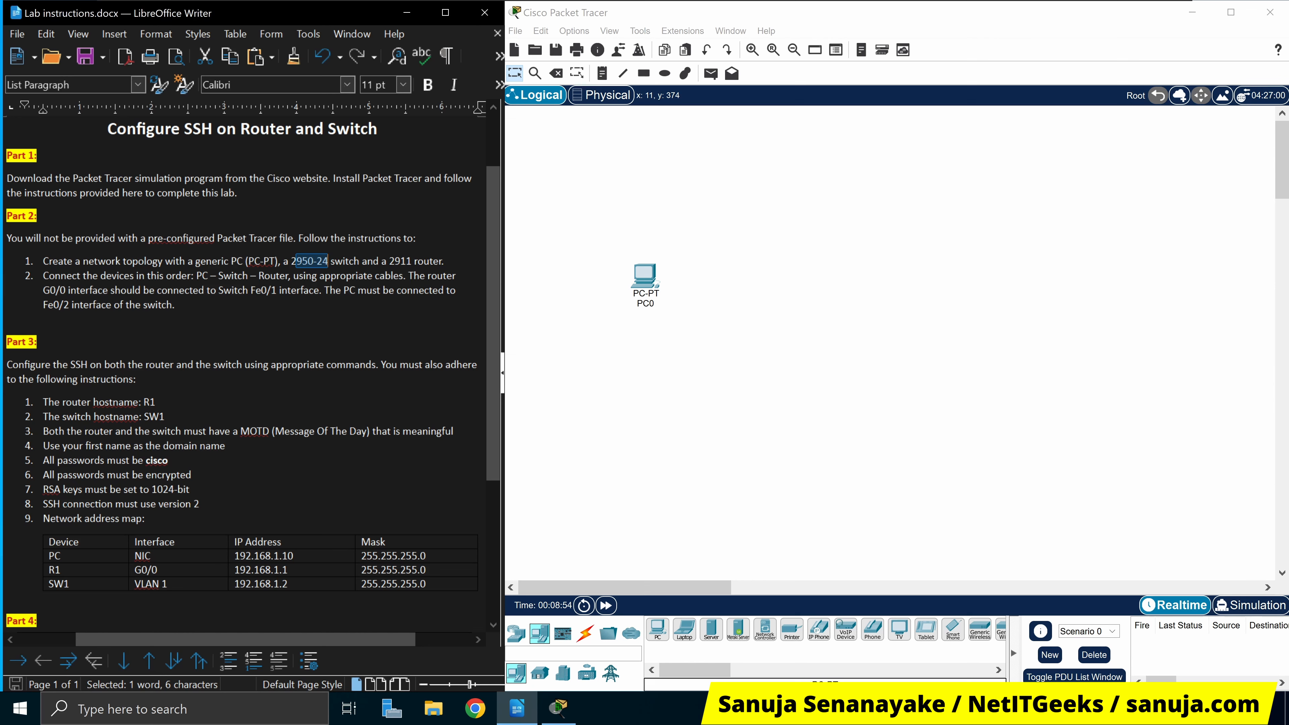
{"action": "left_click", "coordinate": [518, 641]}
{"action": "left_click", "coordinate": [540, 676]}
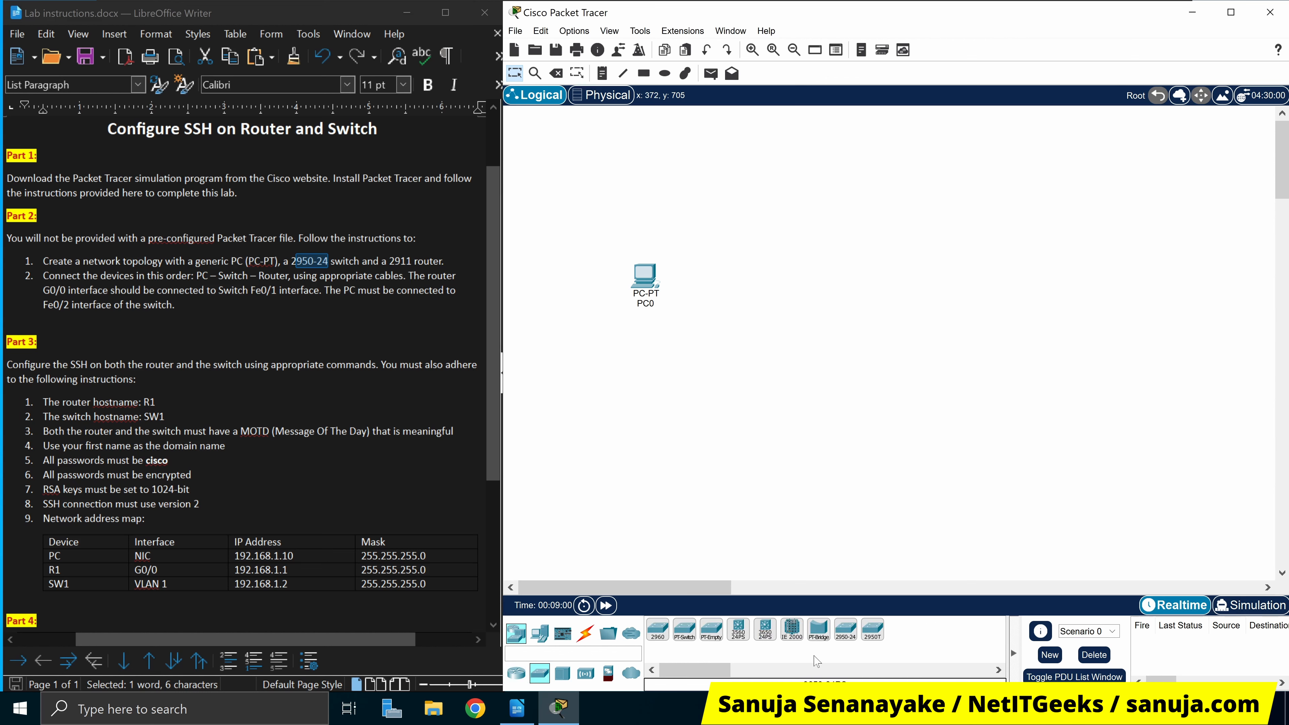
{"action": "left_click", "coordinate": [847, 632]}
{"action": "left_click", "coordinate": [707, 287]}
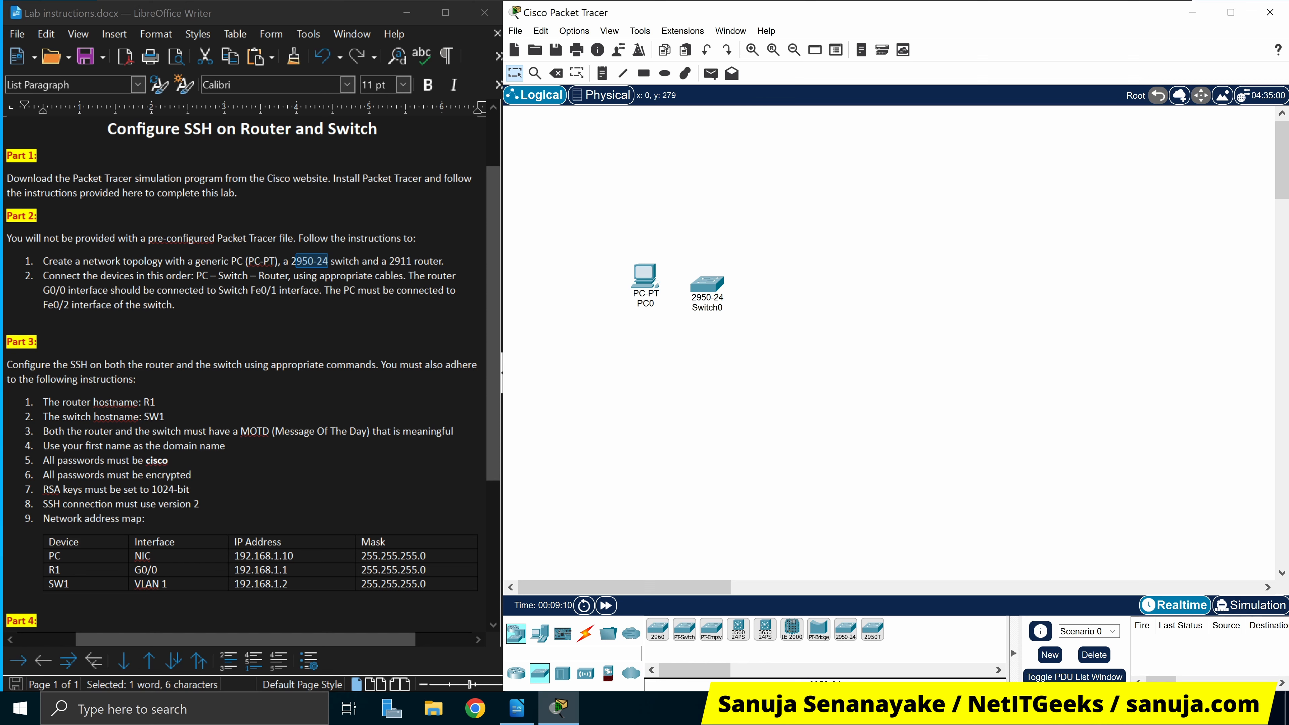
Add a 2911 router (Router0) to the right of Switch0
{"action": "left_click_drag", "start_coordinate": [389, 260], "coordinate": [444, 261]}
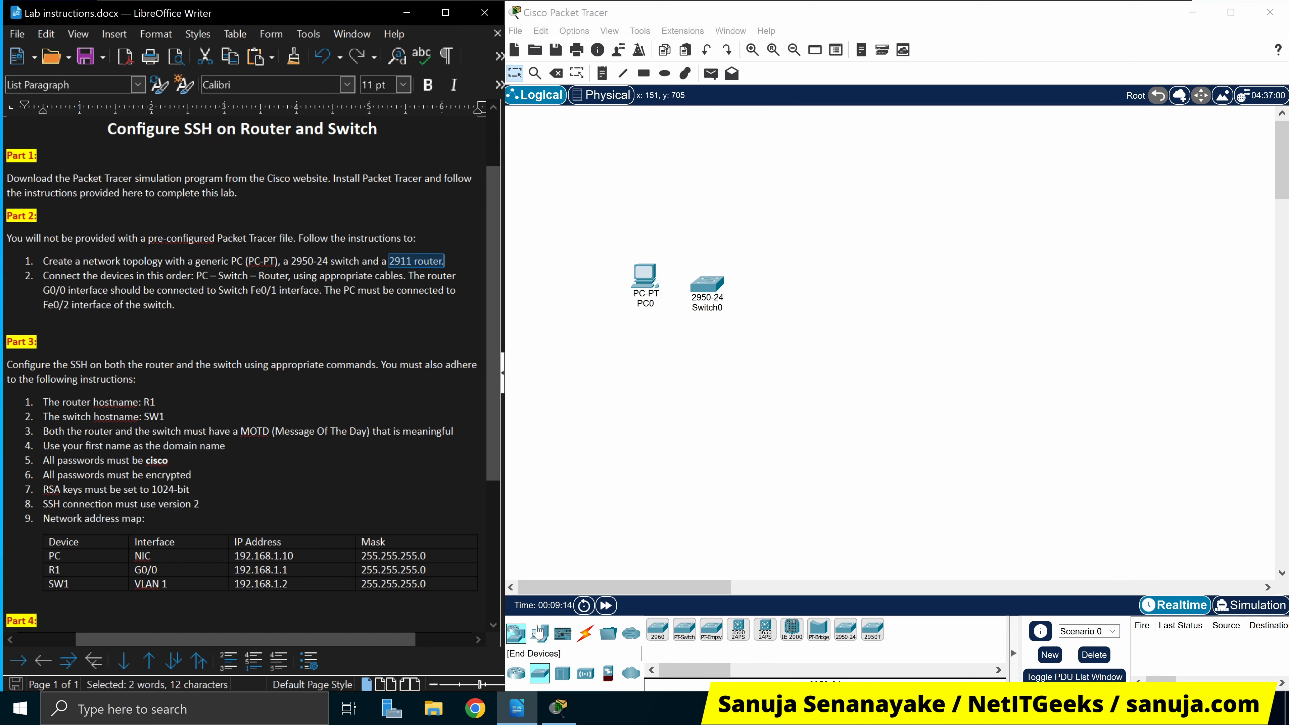
{"action": "left_click", "coordinate": [517, 674]}
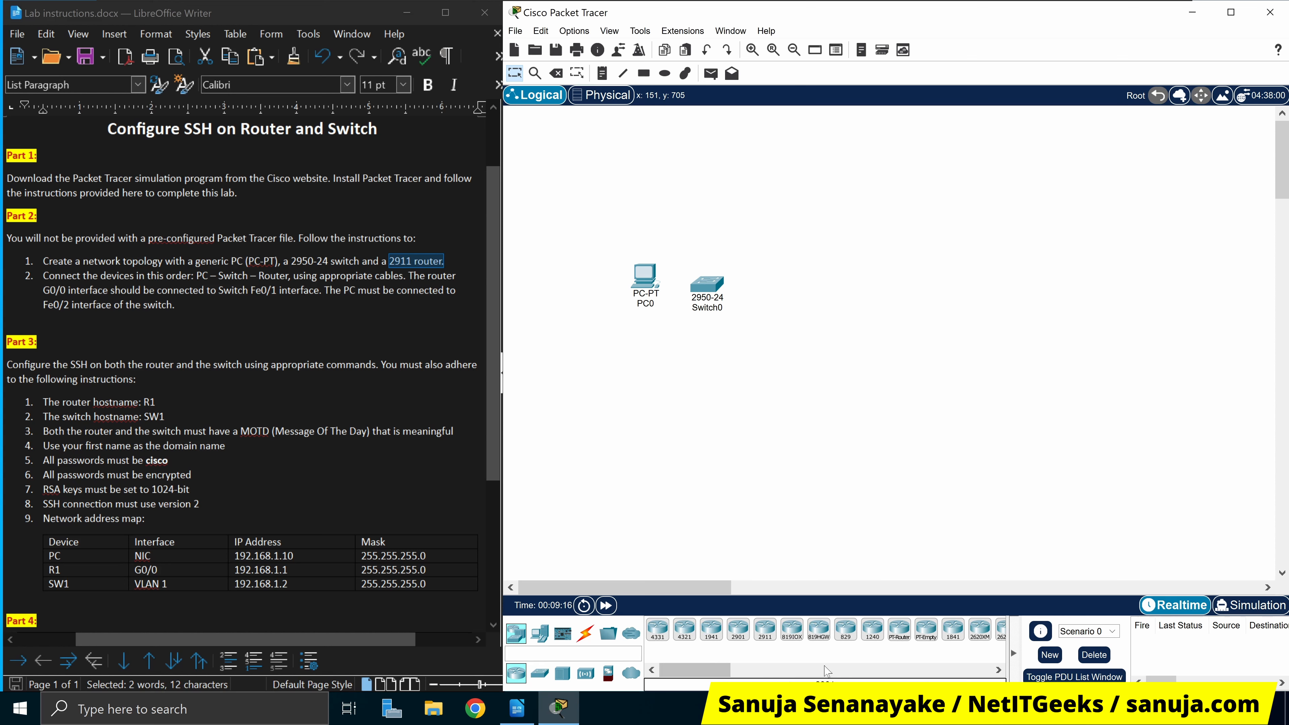
{"action": "left_click", "coordinate": [765, 630]}
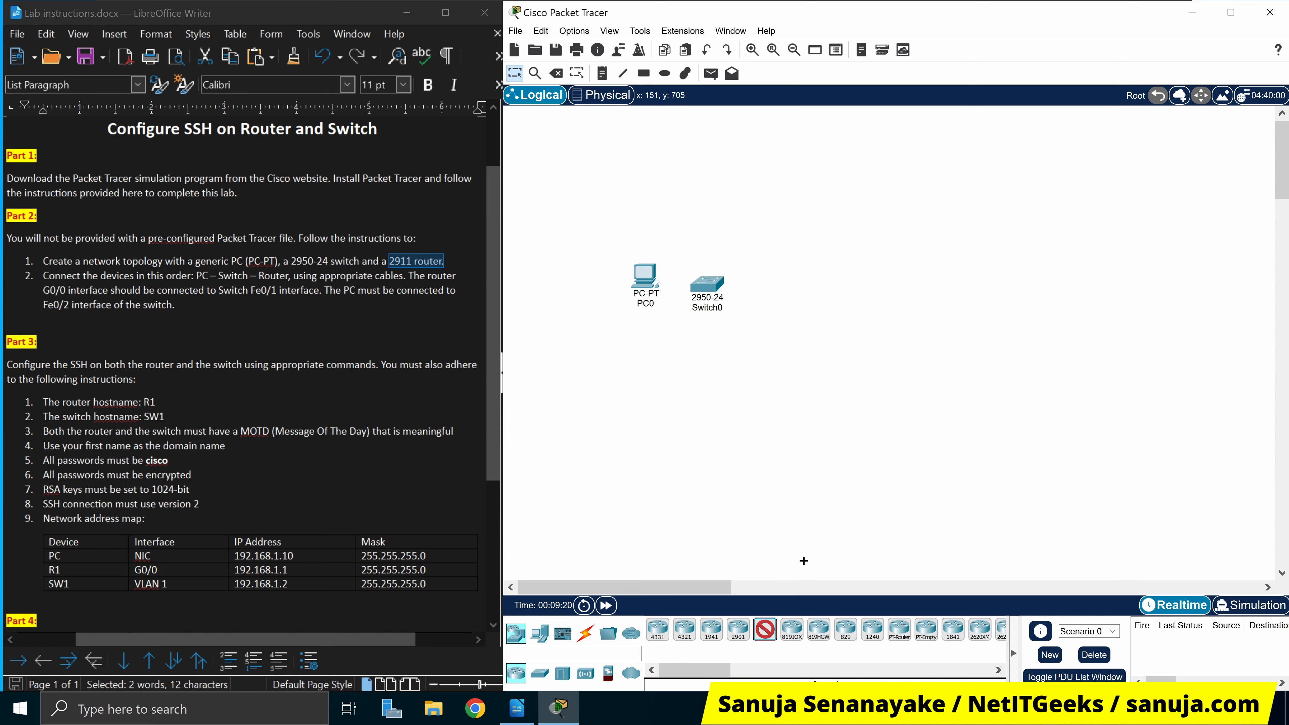
{"action": "left_click", "coordinate": [813, 282]}
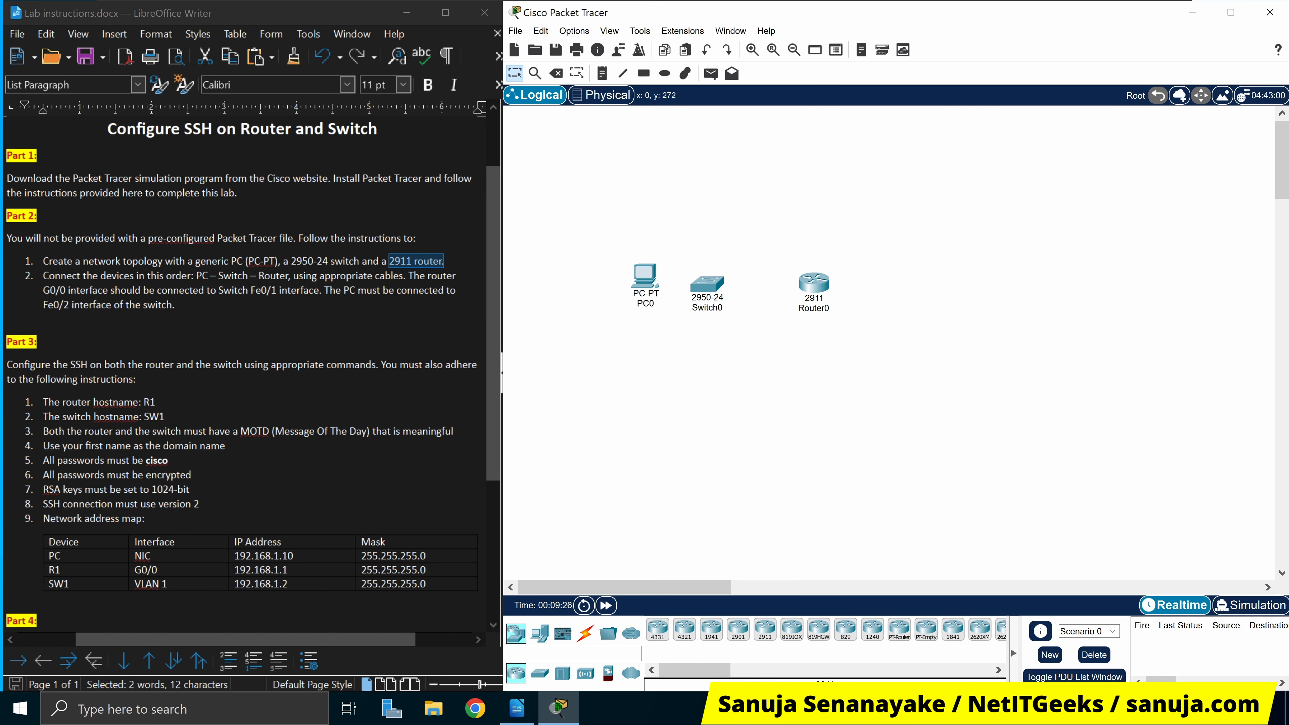
{"action": "left_click", "coordinate": [263, 305]}
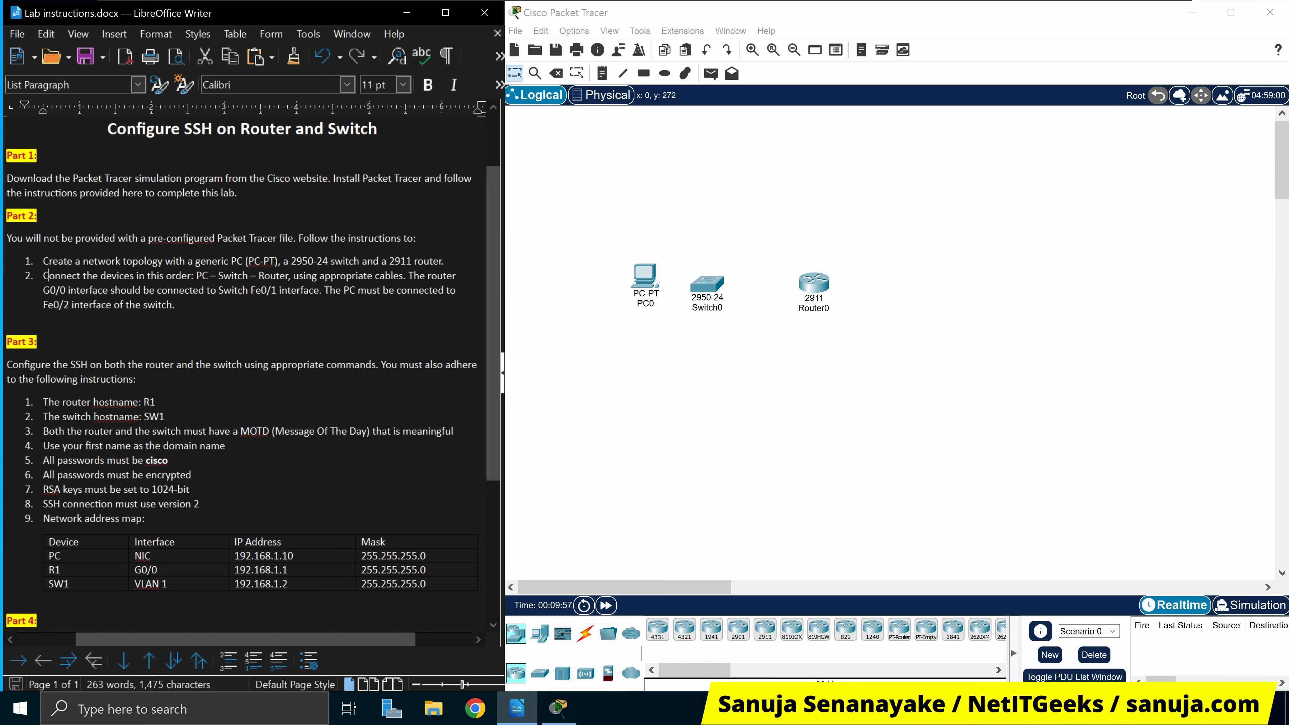
Shift PC0 up-left, Switch0 up, and Router0 up-right to widen the spacing
{"action": "left_click", "coordinate": [645, 287]}
{"action": "left_click_drag", "start_coordinate": [645, 282], "coordinate": [599, 269]}
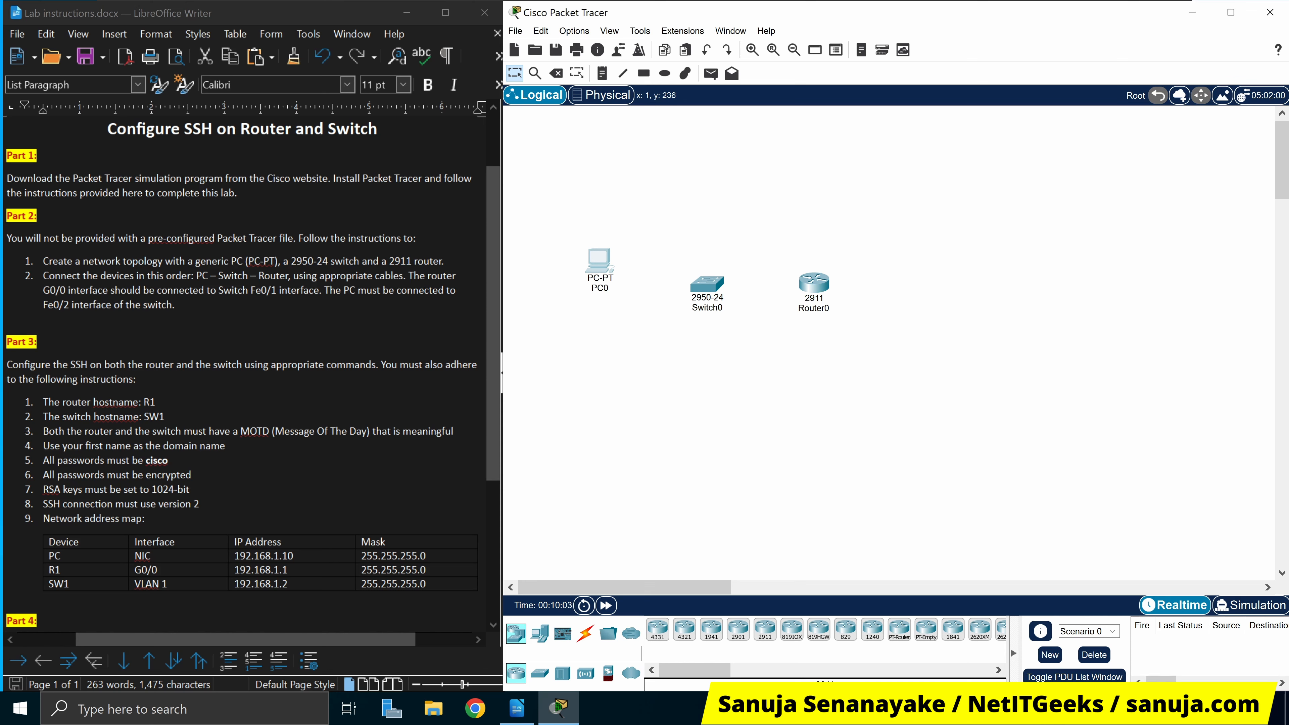
{"action": "left_click_drag", "start_coordinate": [708, 296], "coordinate": [719, 271]}
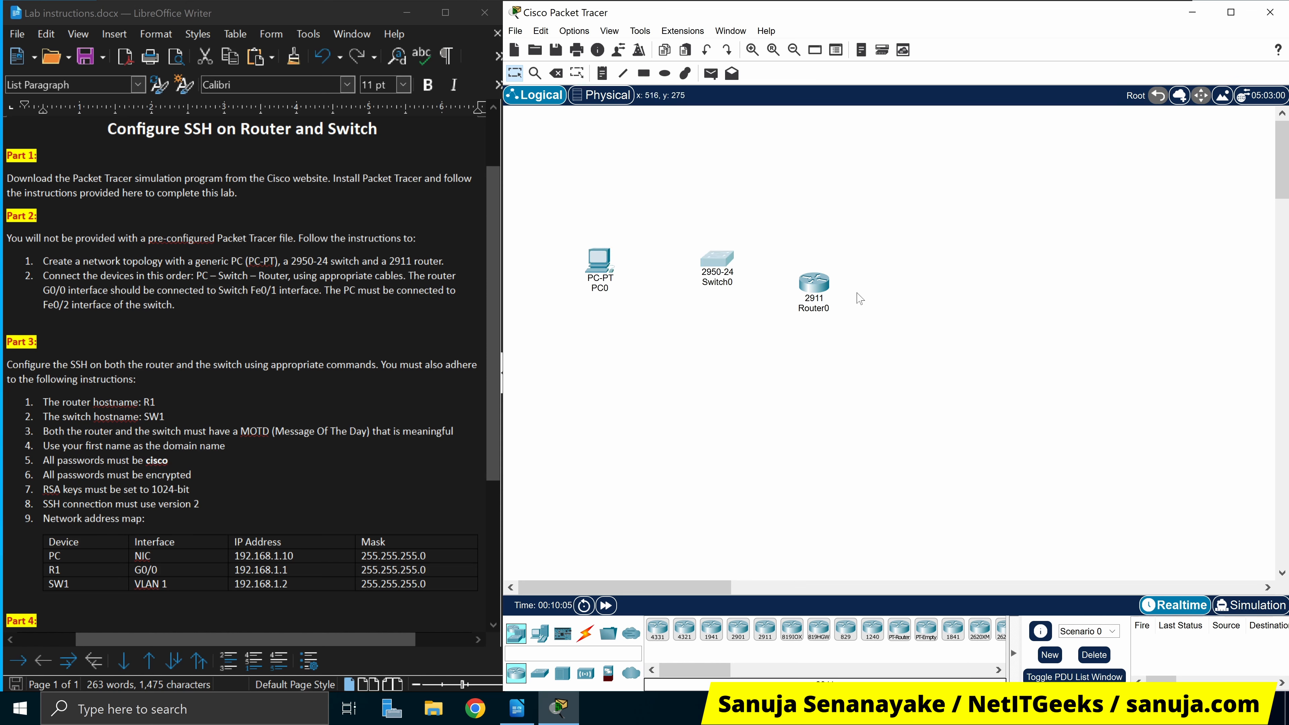
{"action": "left_click_drag", "start_coordinate": [815, 286], "coordinate": [836, 271]}
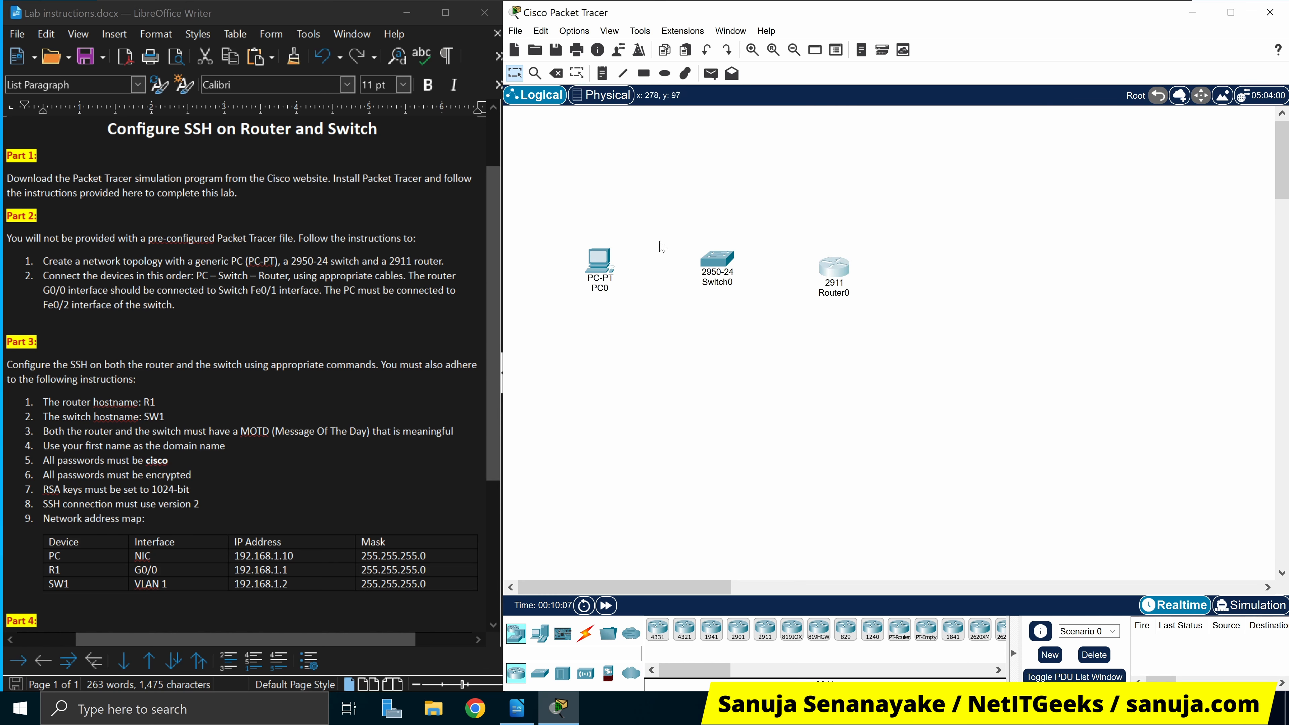
Run a copper straight-through cable from Router0 GigabitEthernet0/0 to Switch0 FastEthernet0/1
{"action": "left_click", "coordinate": [586, 636]}
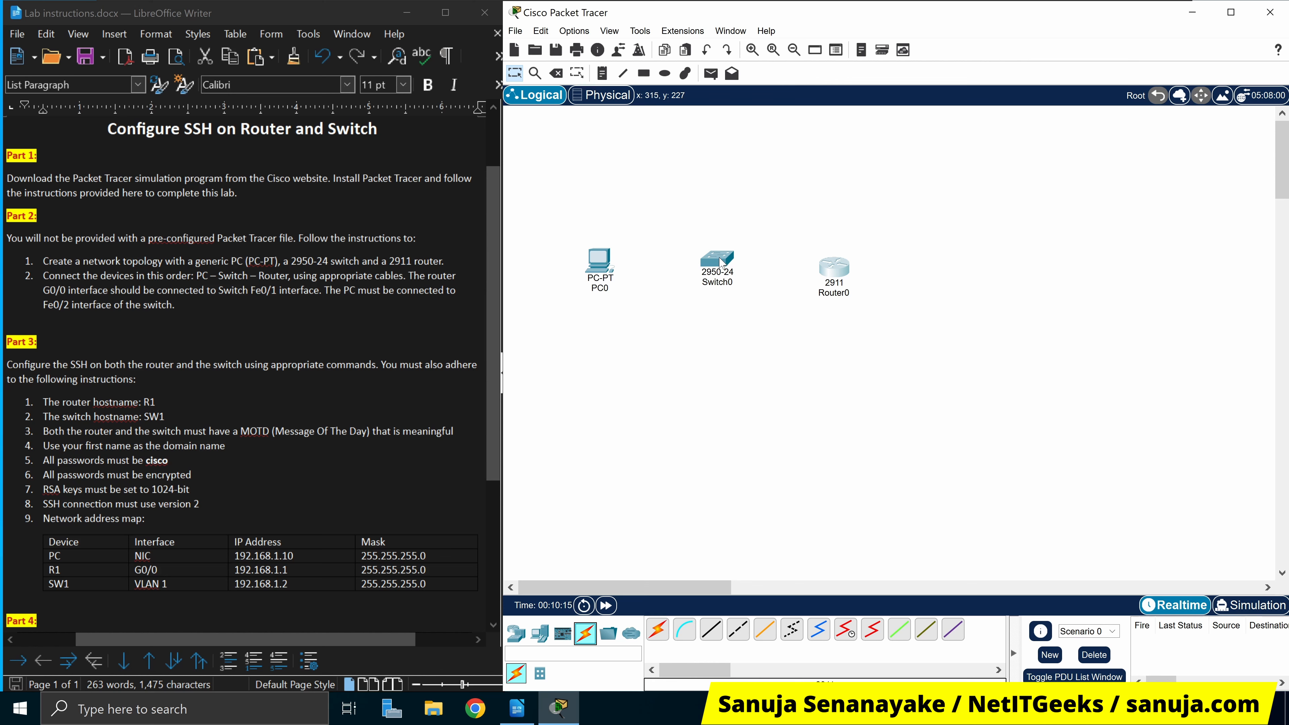
{"action": "left_click", "coordinate": [711, 631]}
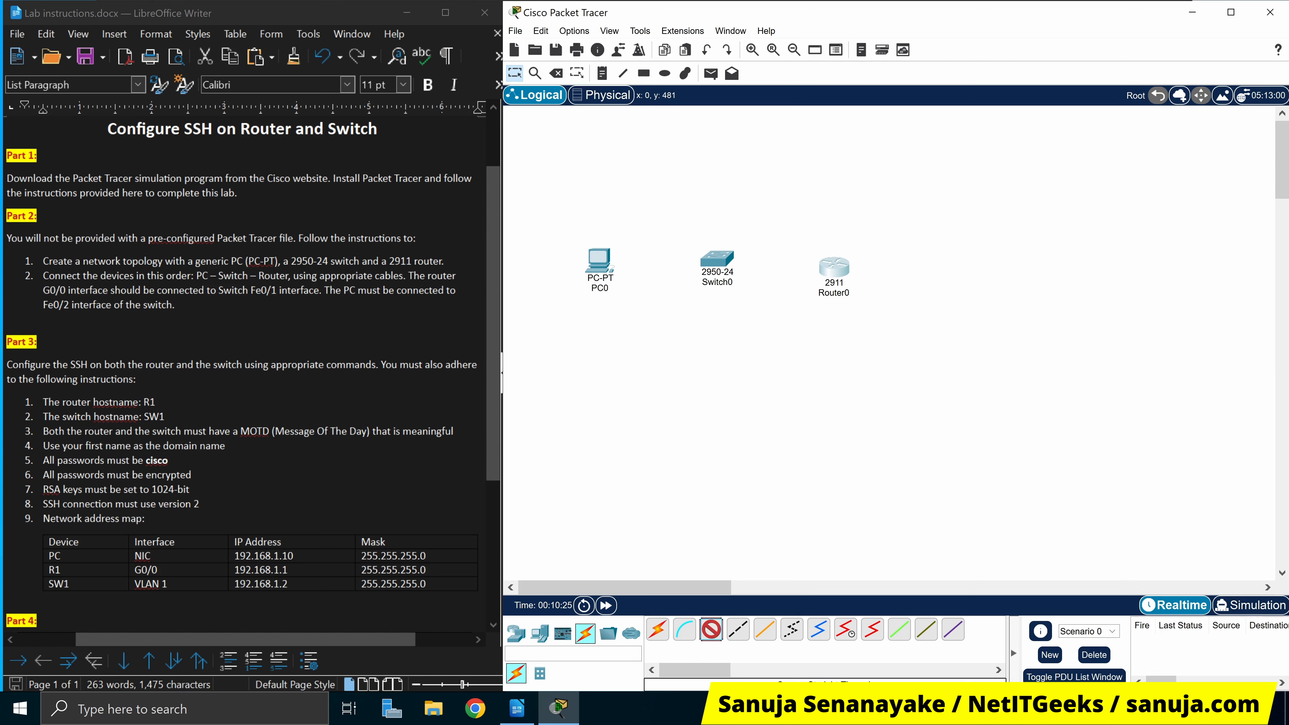
{"action": "left_click", "coordinate": [844, 271]}
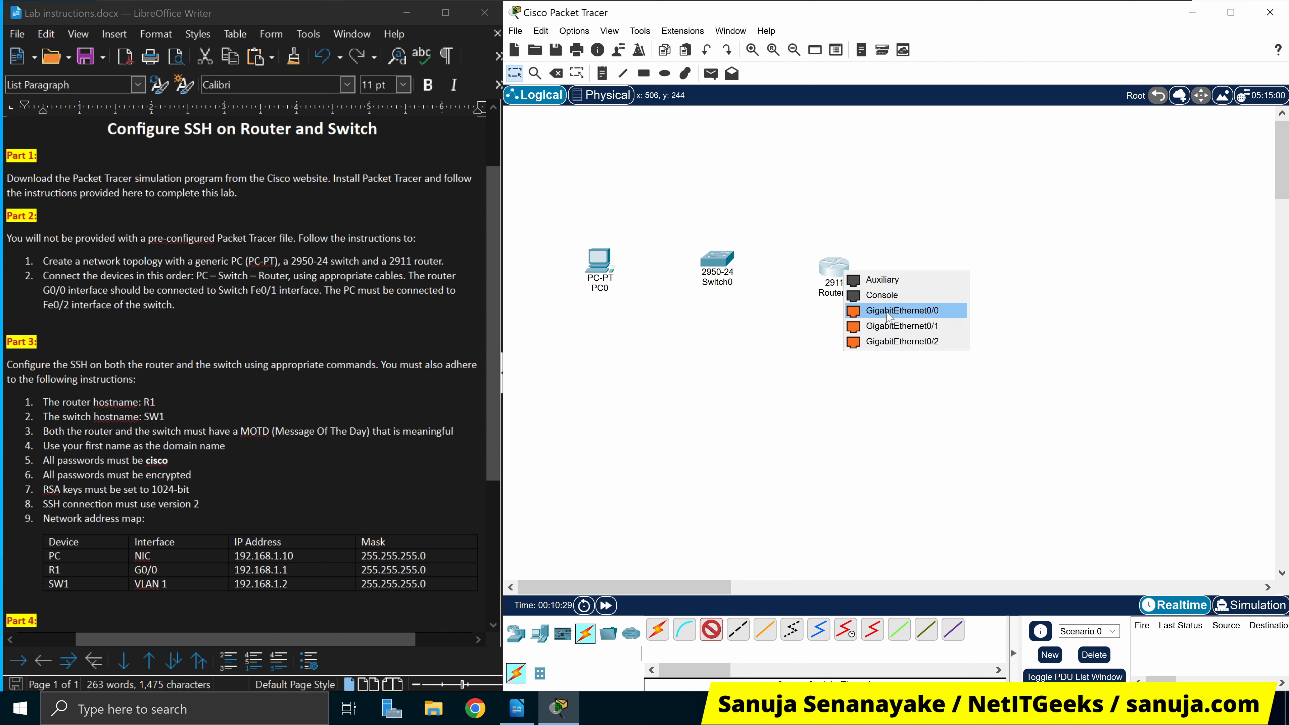
{"action": "left_click", "coordinate": [946, 315]}
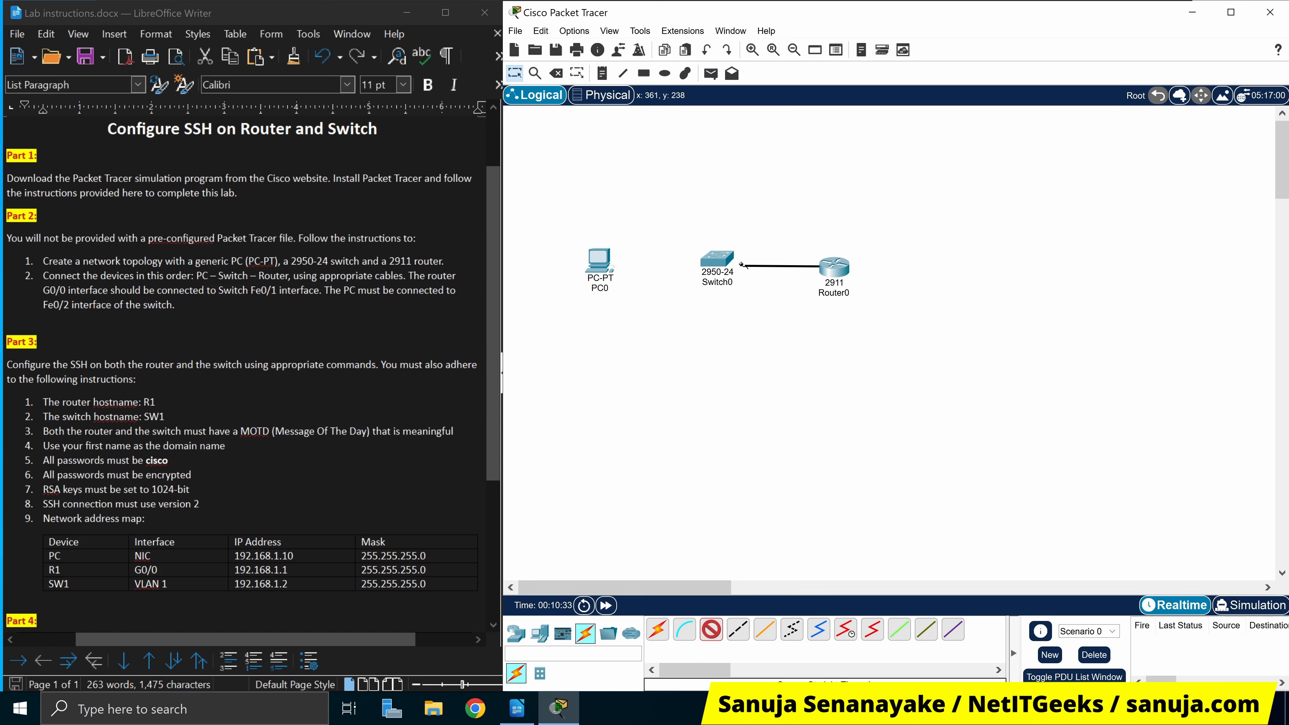
{"action": "left_click", "coordinate": [729, 261]}
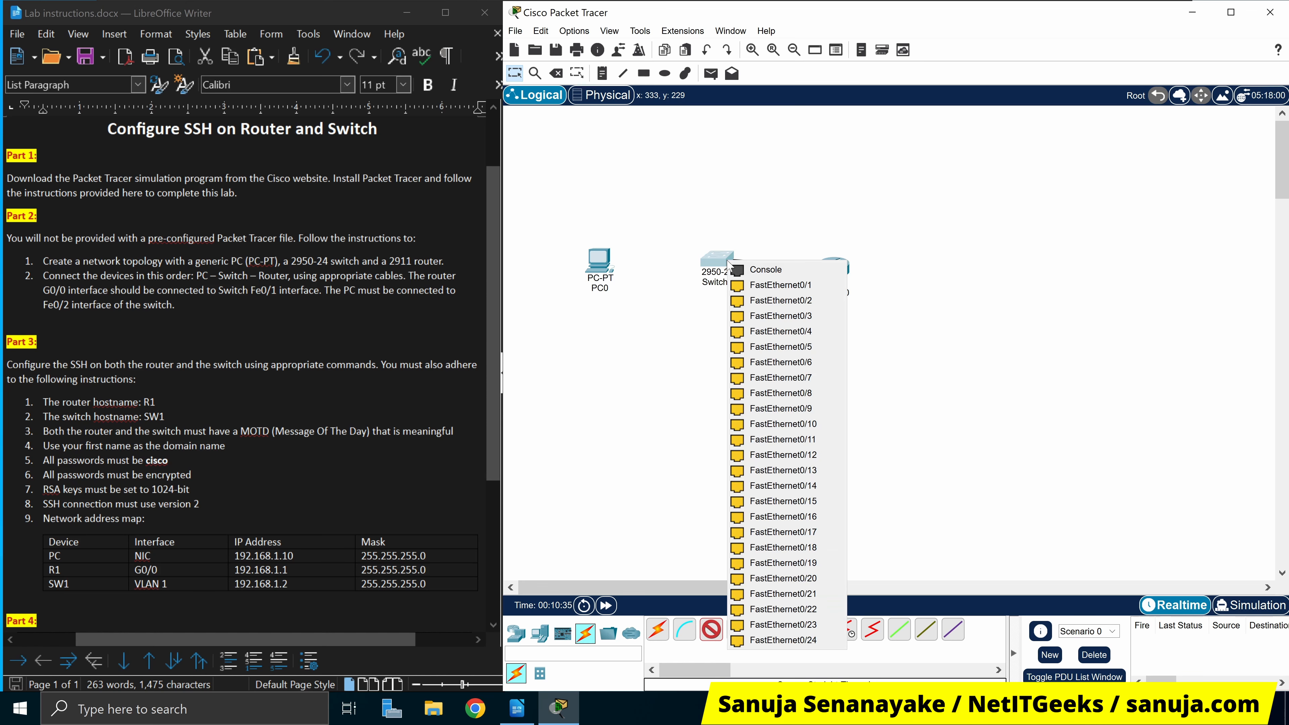
{"action": "left_click", "coordinate": [812, 289]}
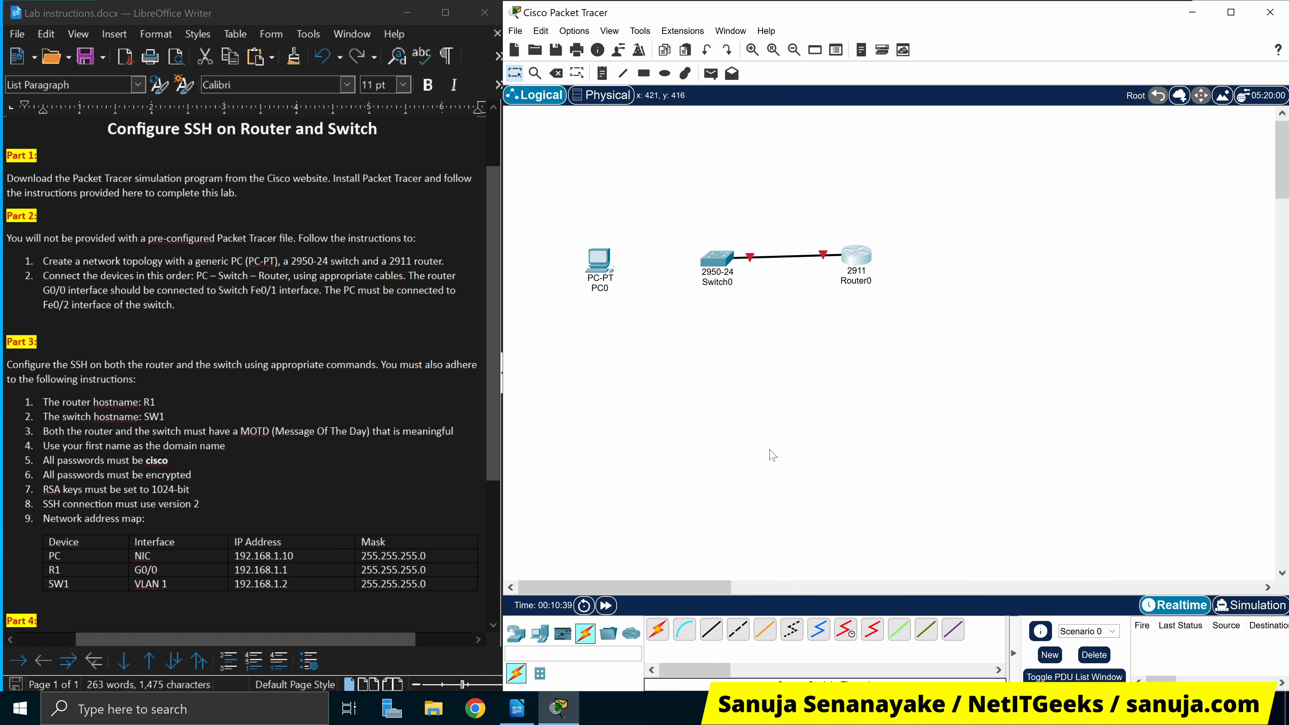
{"action": "left_click", "coordinate": [711, 630]}
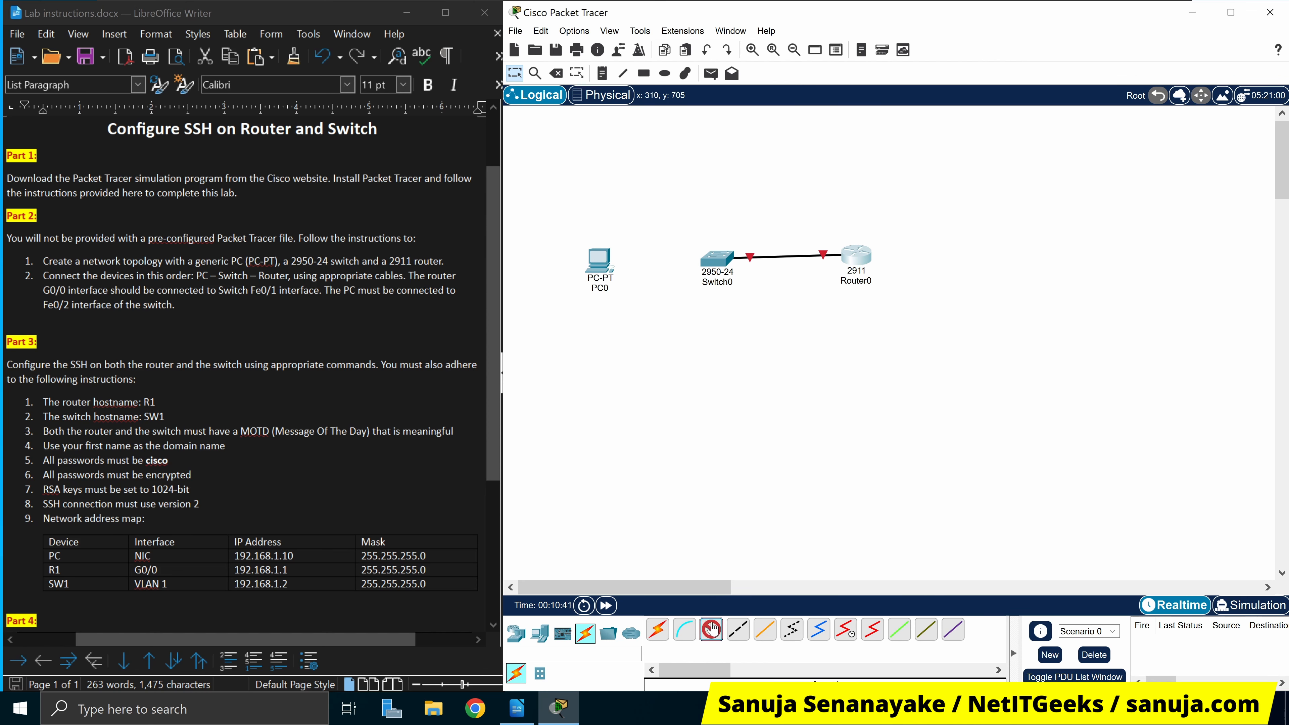
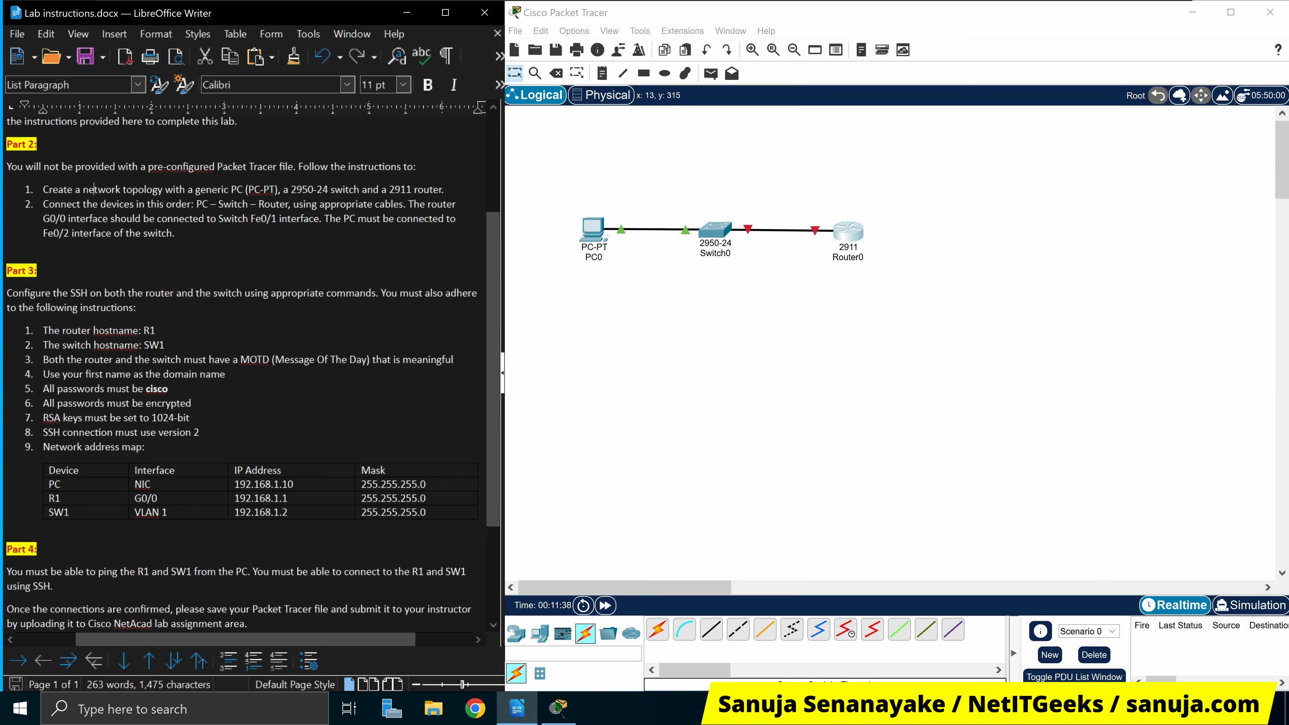
Review the Part 3 requirements: domain name, user password, and 1024-bit RSA keys
{"action": "scroll", "coordinate": [254, 371], "scroll_direction": "up", "scroll_amount": 1}
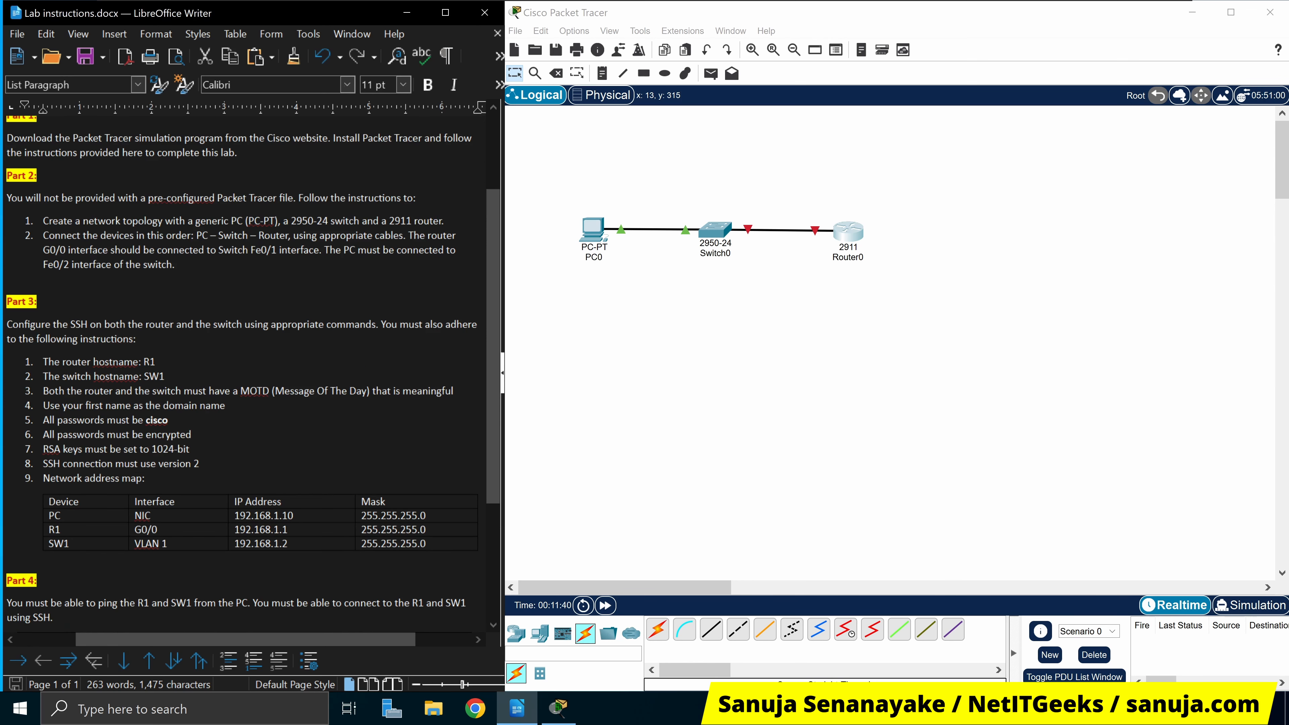
{"action": "left_click_drag", "start_coordinate": [42, 324], "coordinate": [136, 339]}
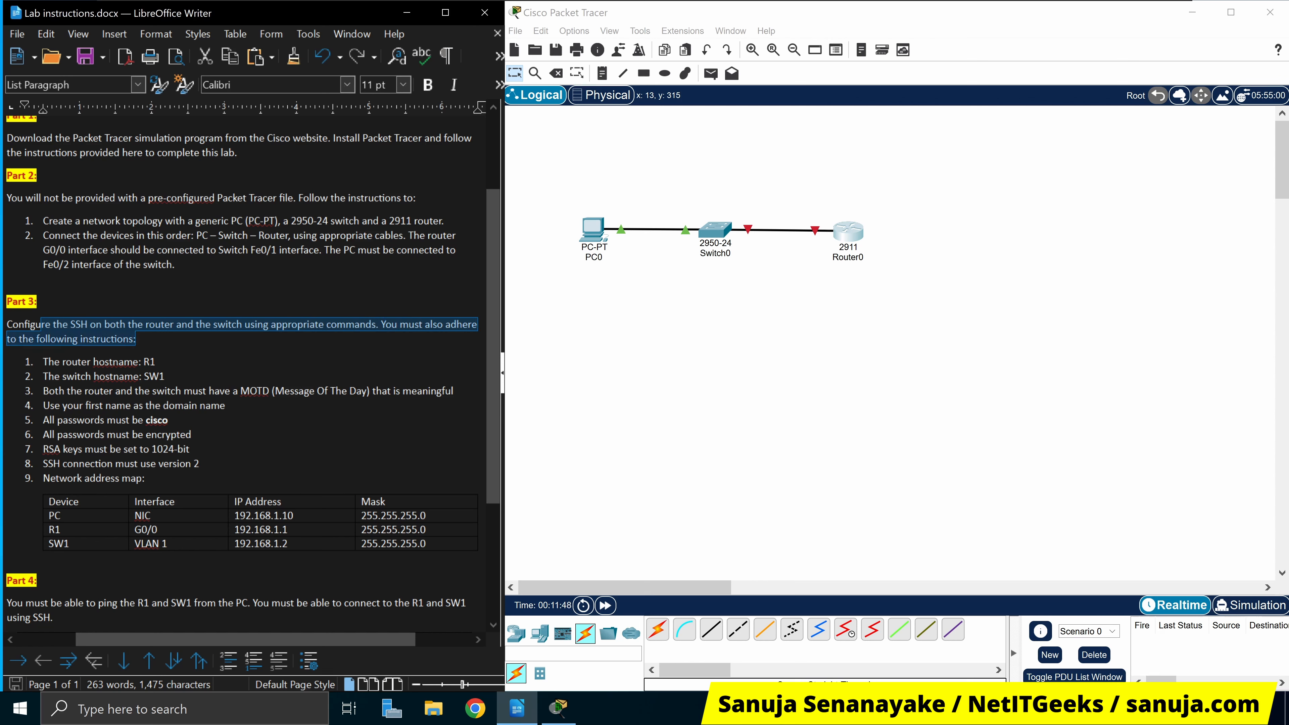
{"action": "left_click", "coordinate": [136, 339]}
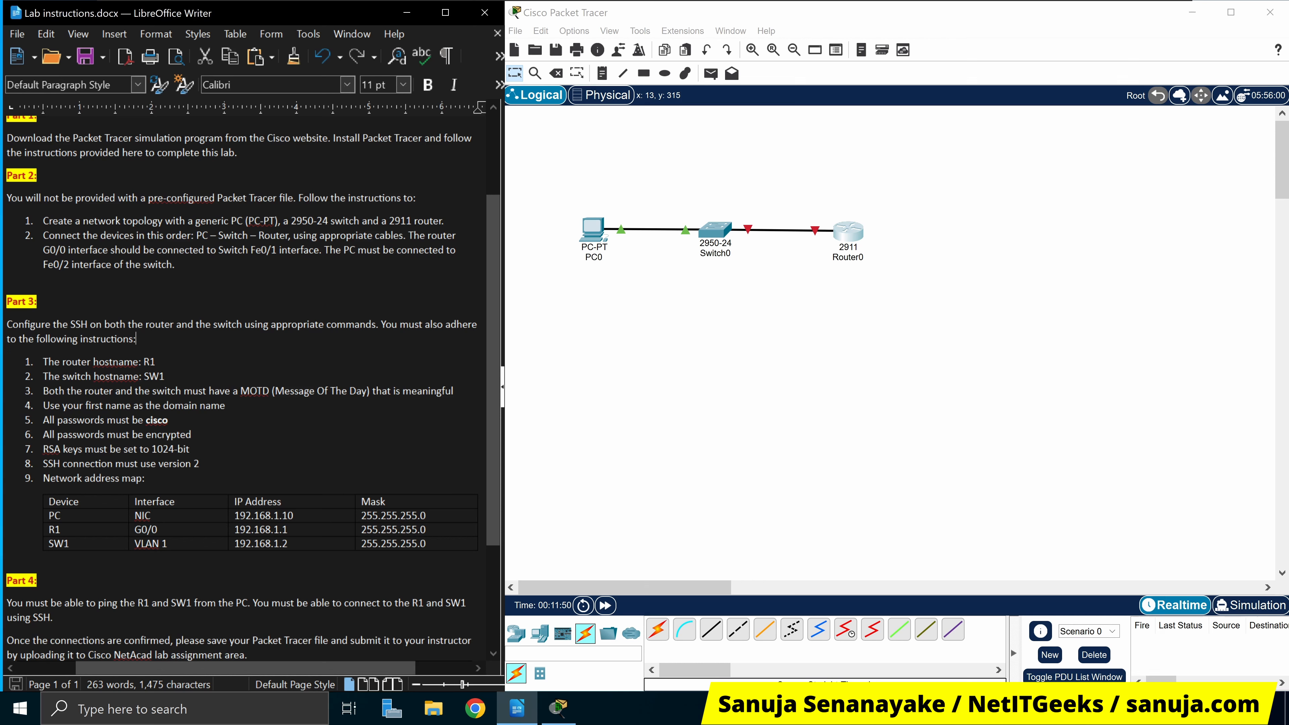
{"action": "left_click", "coordinate": [43, 362]}
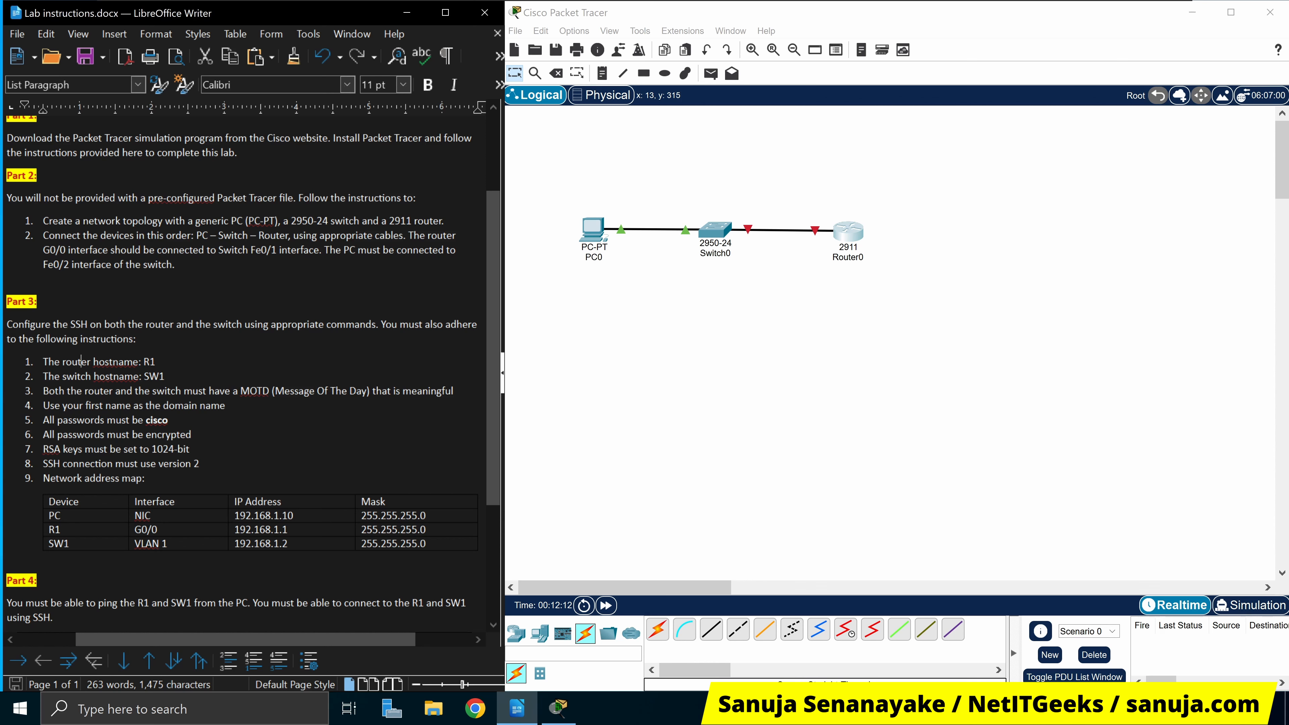
{"action": "left_click_drag", "start_coordinate": [225, 406], "coordinate": [183, 406]}
{"action": "left_click", "coordinate": [50, 406]}
{"action": "left_click_drag", "start_coordinate": [44, 405], "coordinate": [225, 406]}
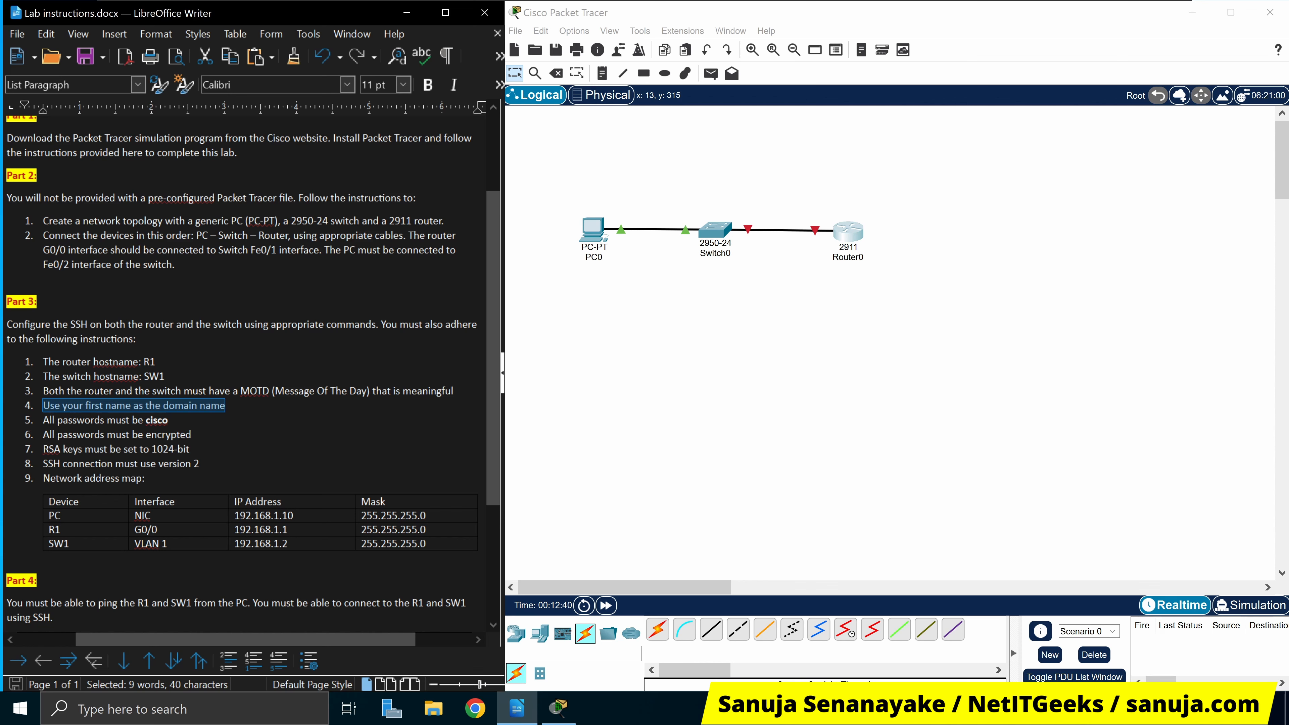
{"action": "left_click_drag", "start_coordinate": [145, 421], "coordinate": [169, 421]}
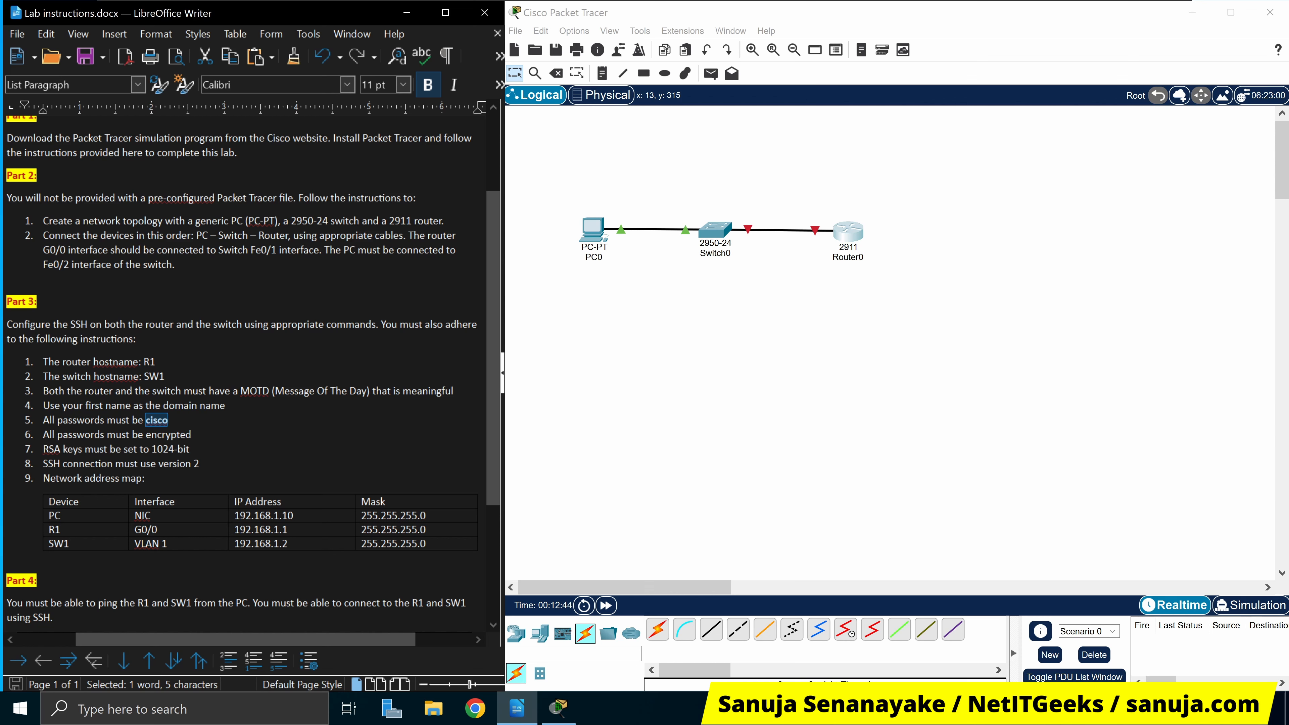
{"action": "double_click", "coordinate": [118, 435]}
{"action": "left_click_drag", "start_coordinate": [43, 449], "coordinate": [189, 449]}
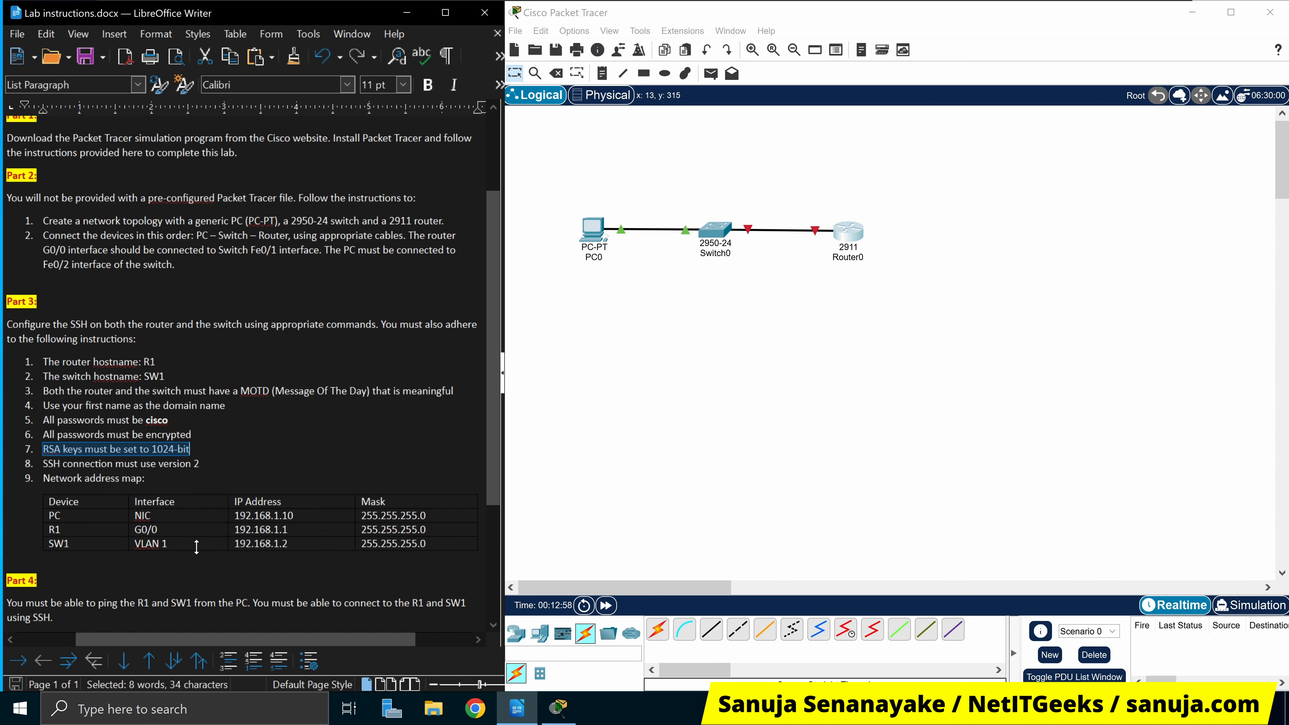
Read through the Part 4 instructions in the lab document
{"action": "scroll", "coordinate": [244, 371], "scroll_direction": "down", "scroll_amount": 3}
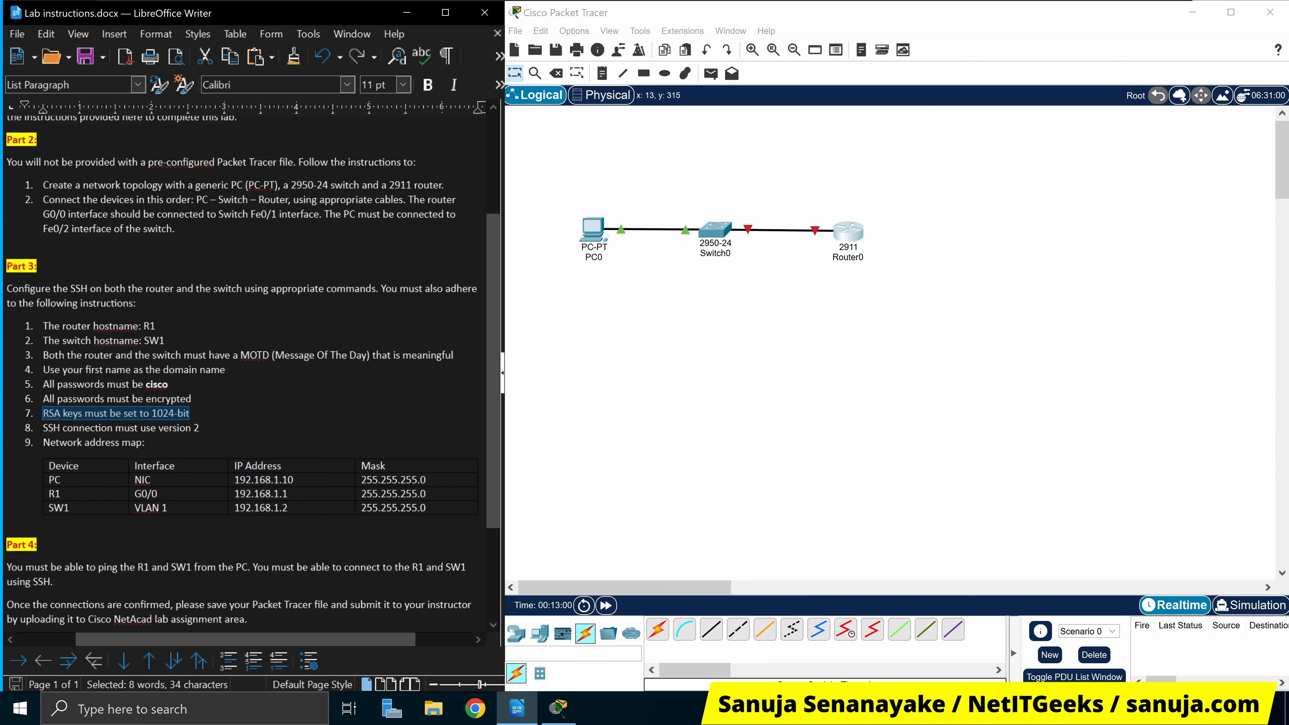
{"action": "left_click_drag", "start_coordinate": [34, 491], "coordinate": [248, 544]}
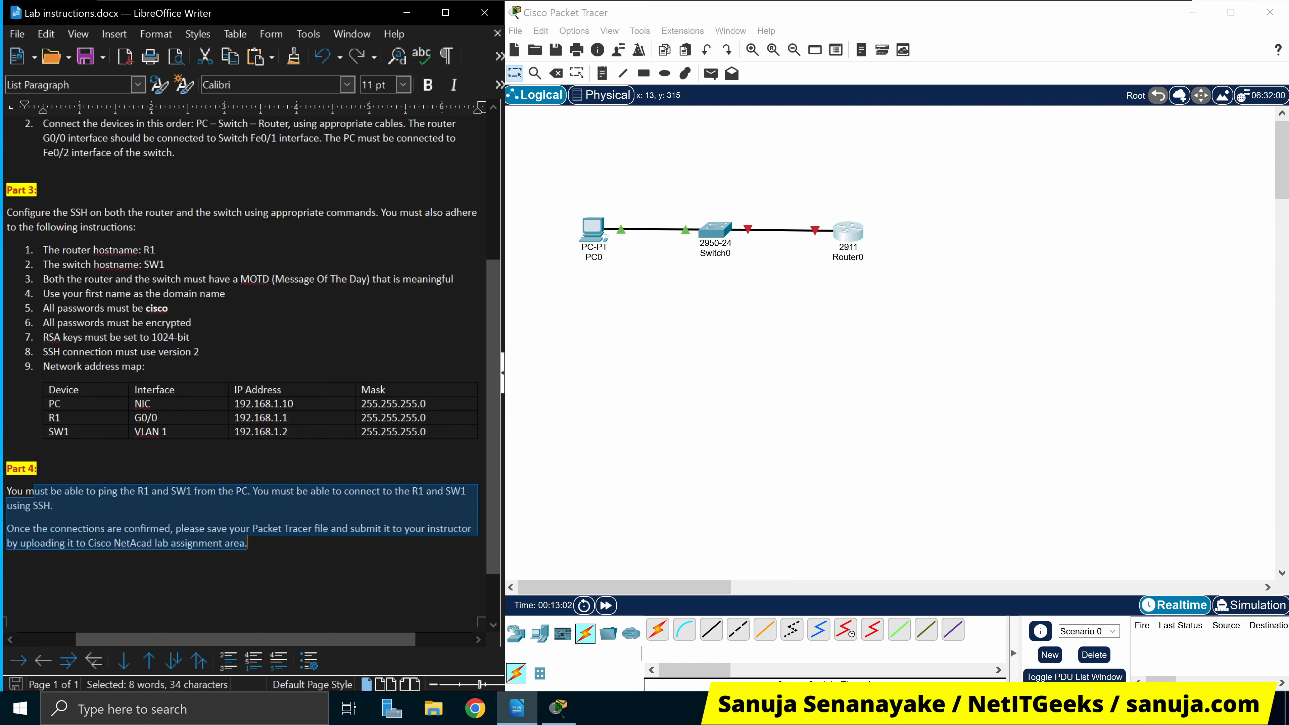
{"action": "left_click", "coordinate": [249, 545]}
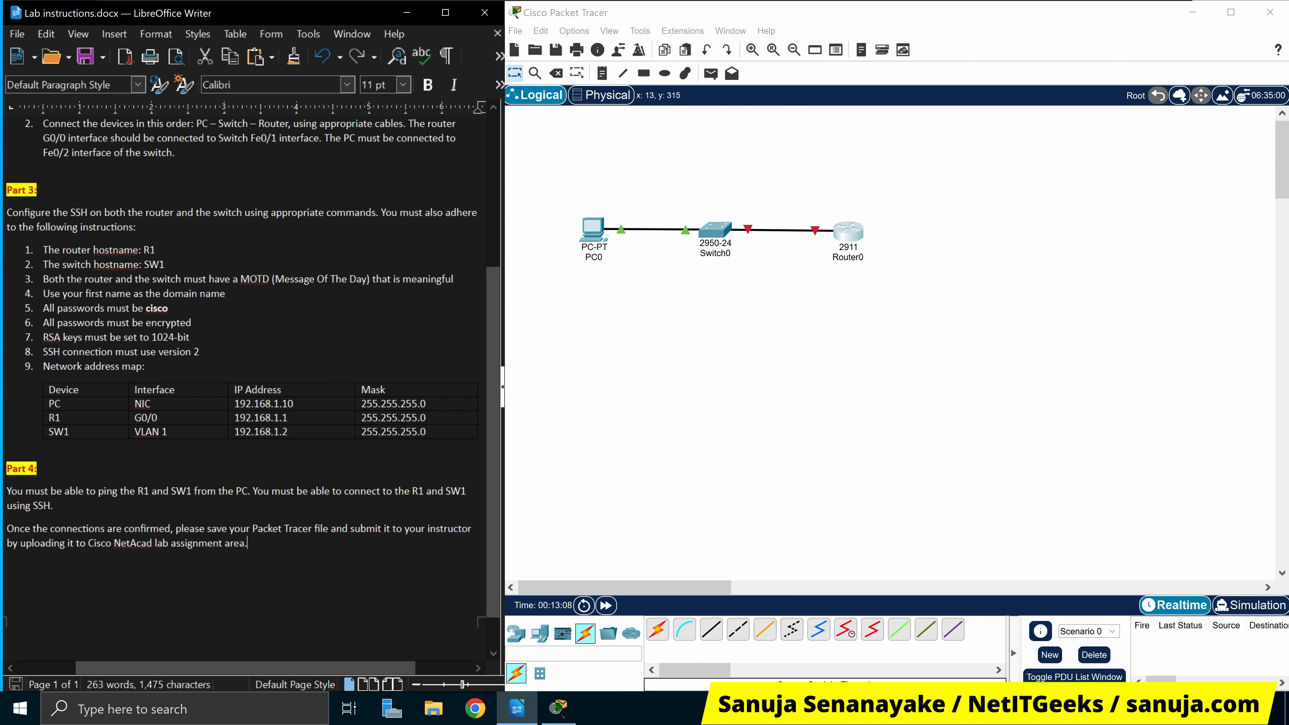
{"action": "scroll", "coordinate": [252, 372], "scroll_direction": "up", "scroll_amount": 3}
{"action": "scroll", "coordinate": [254, 389], "scroll_direction": "up", "scroll_amount": 2}
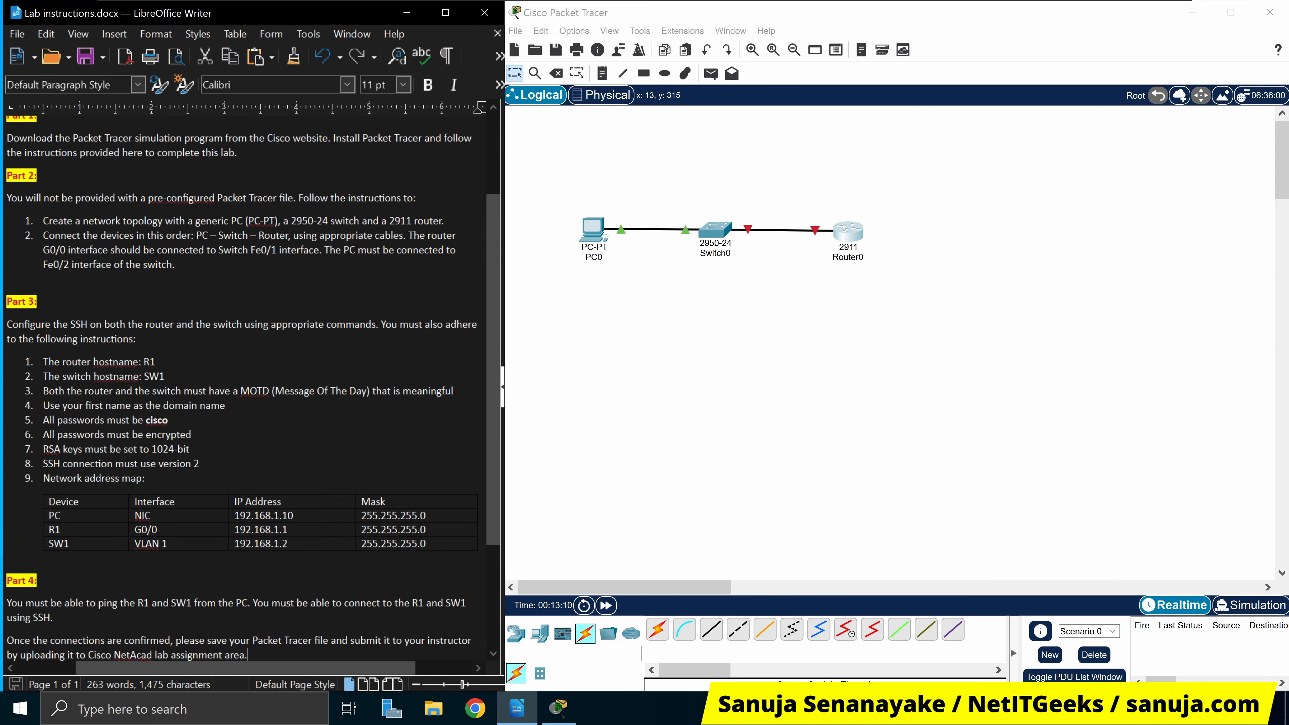
{"action": "scroll", "coordinate": [254, 389], "scroll_direction": "up", "scroll_amount": 3}
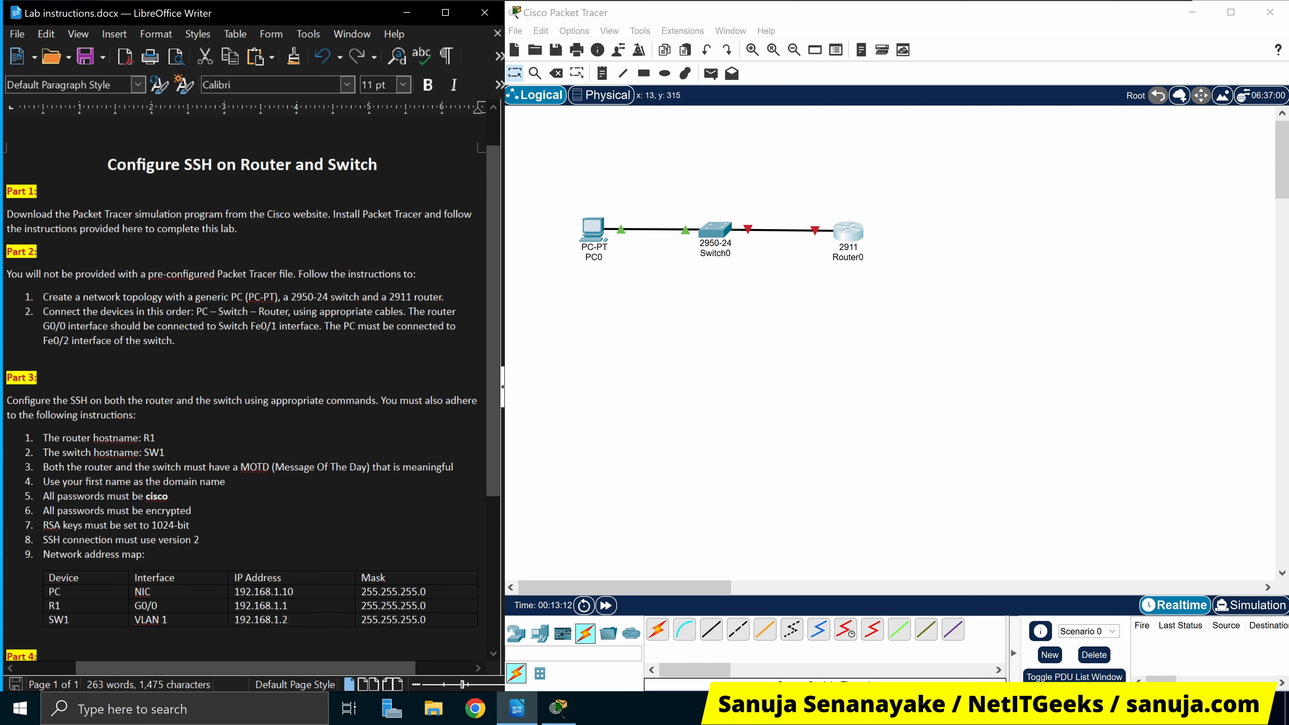
{"action": "scroll", "coordinate": [252, 392], "scroll_direction": "down", "scroll_amount": 2}
{"action": "scroll", "coordinate": [252, 392], "scroll_direction": "up", "scroll_amount": 2}
Change the topology labels from Switch0 to SW1 and from Router0 to R1
{"action": "left_click", "coordinate": [717, 254]}
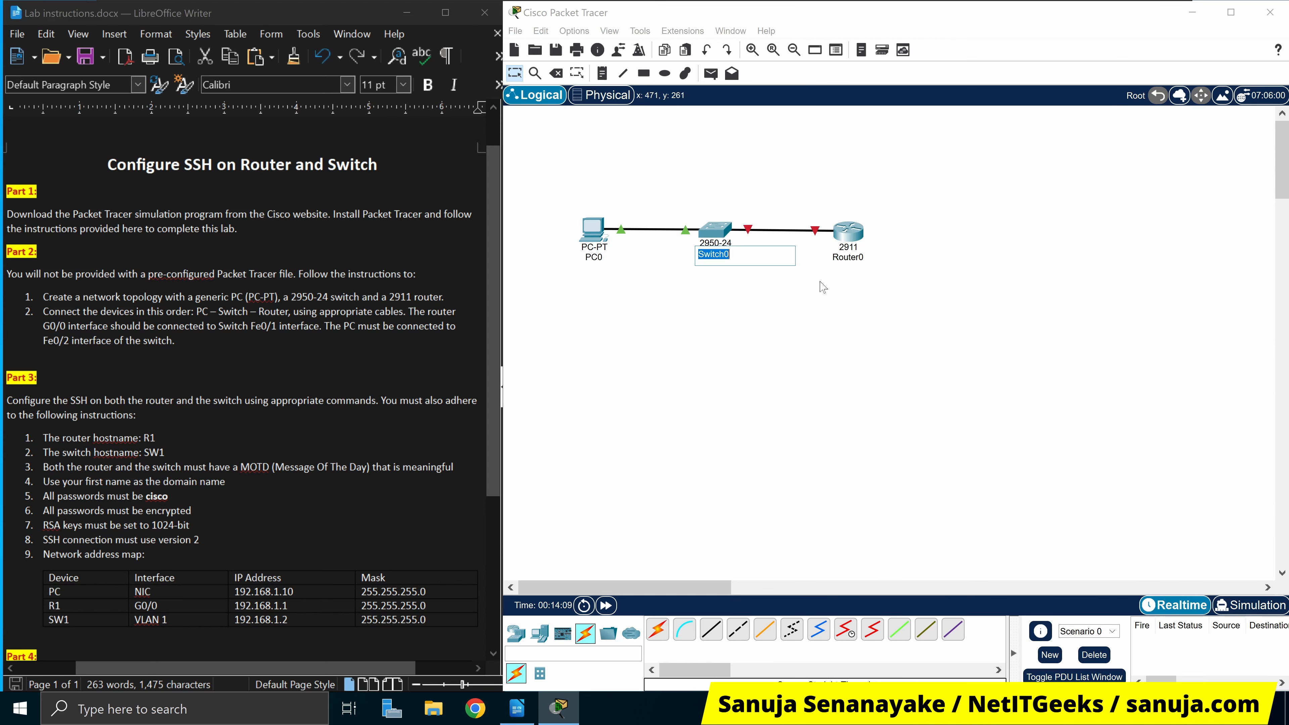
{"action": "type", "text": "SW1"}
{"action": "double_click", "coordinate": [154, 452]}
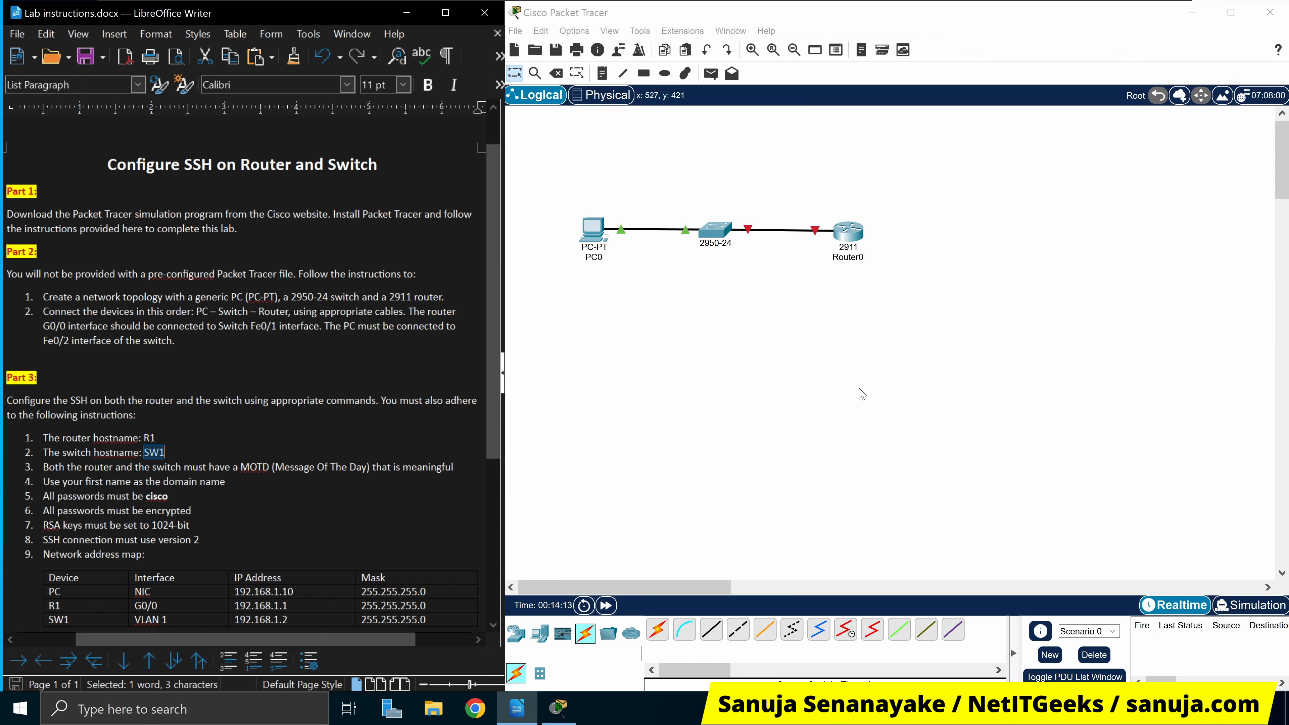
{"action": "left_click", "coordinate": [863, 394]}
{"action": "left_click", "coordinate": [863, 257]}
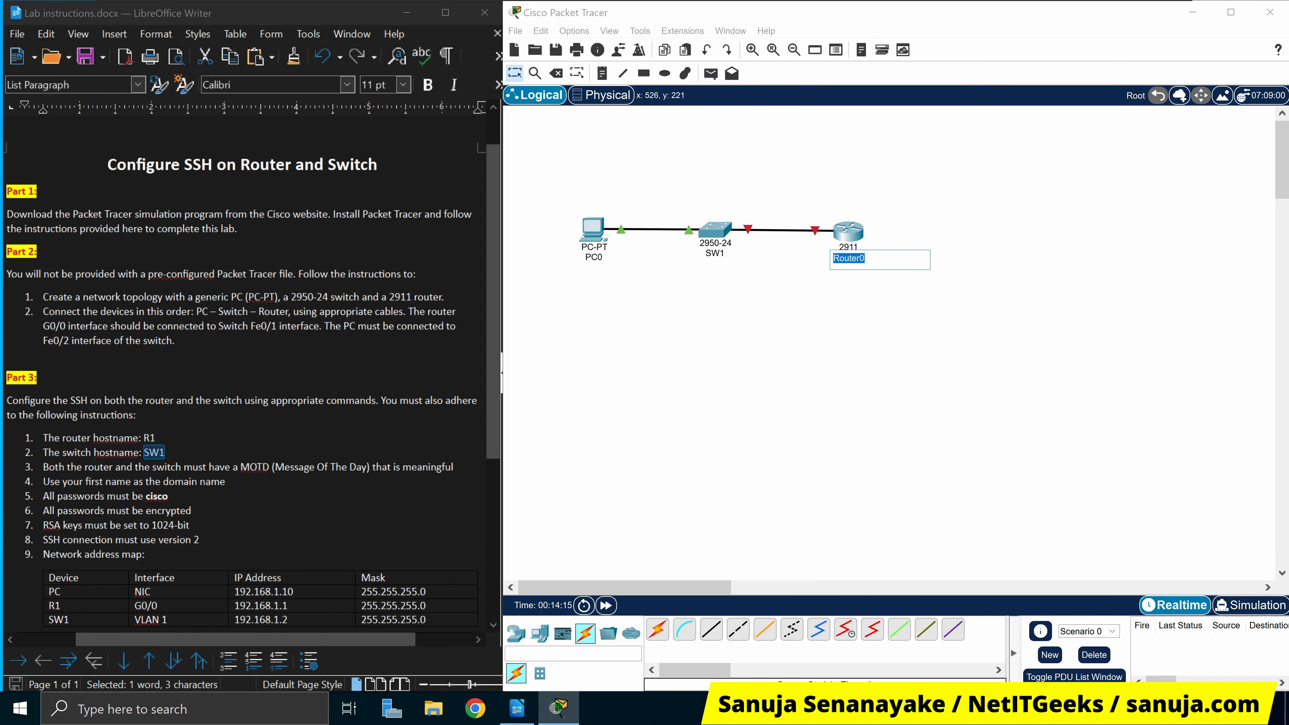
{"action": "type", "text": "R1"}
{"action": "key", "text": "Return"}
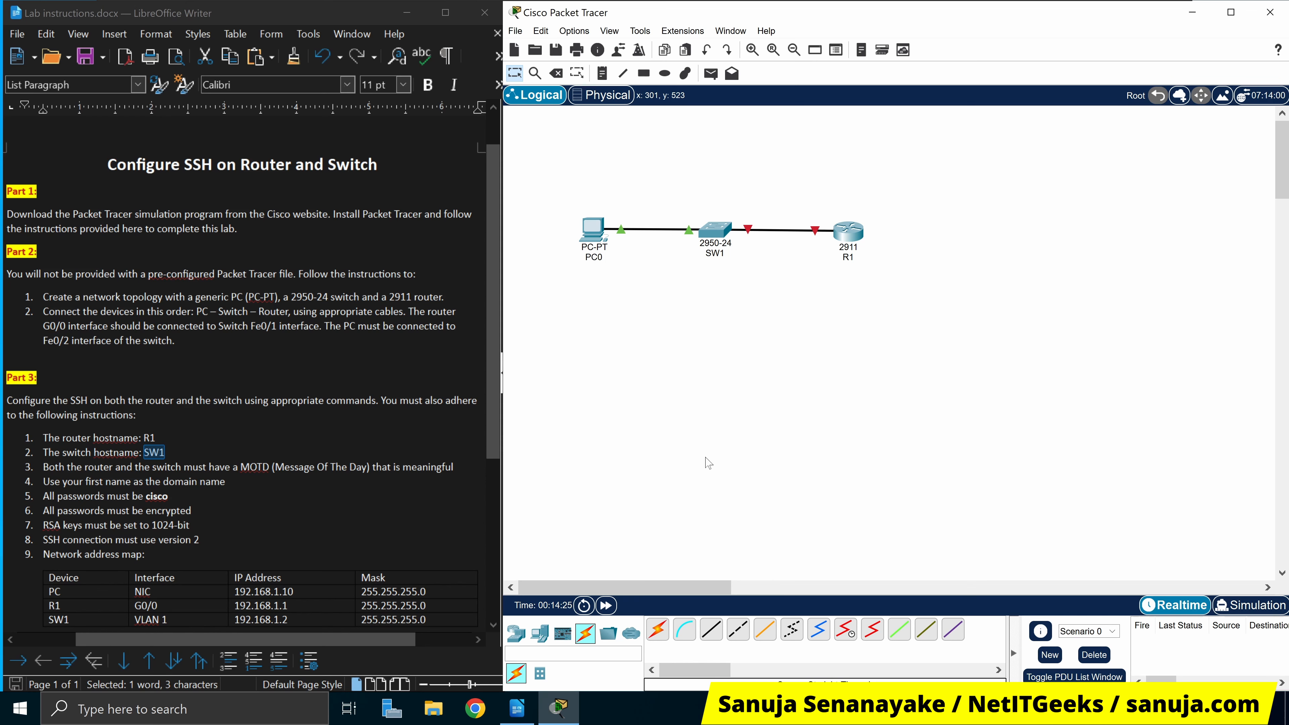
{"action": "scroll", "coordinate": [244, 355], "scroll_direction": "down", "scroll_amount": 1}
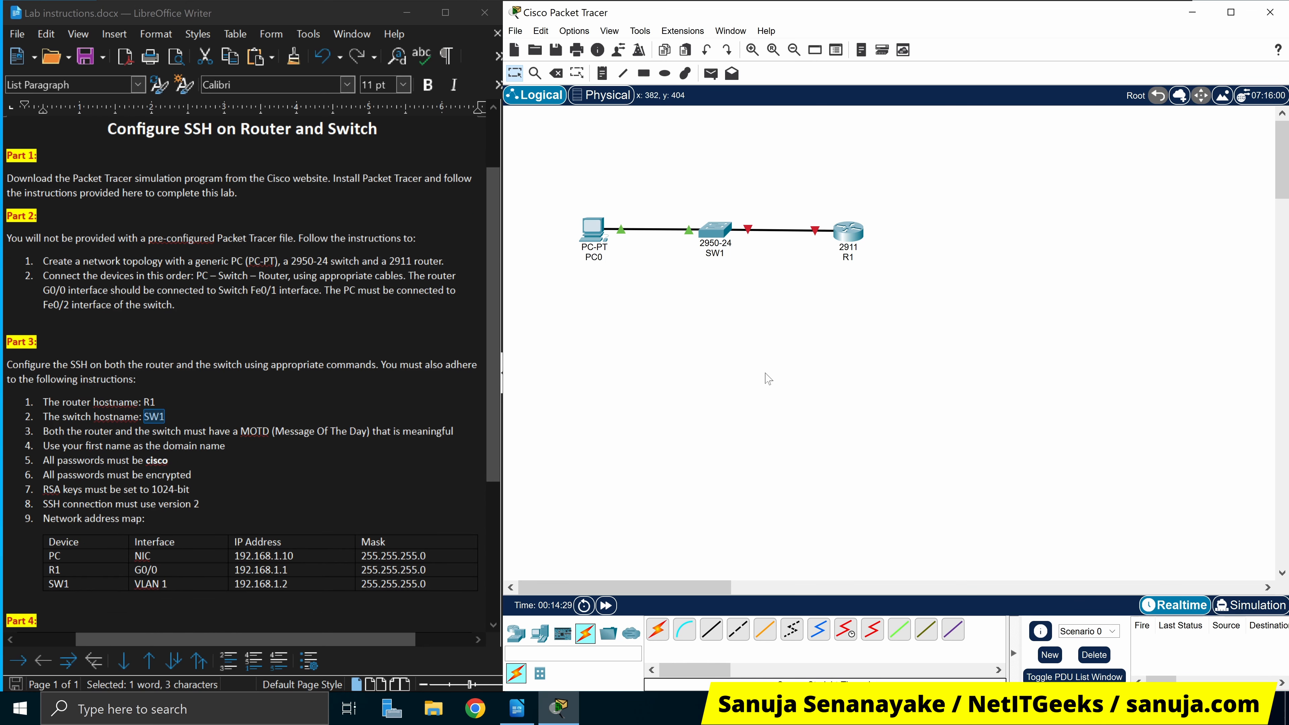
{"action": "left_click", "coordinate": [850, 233]}
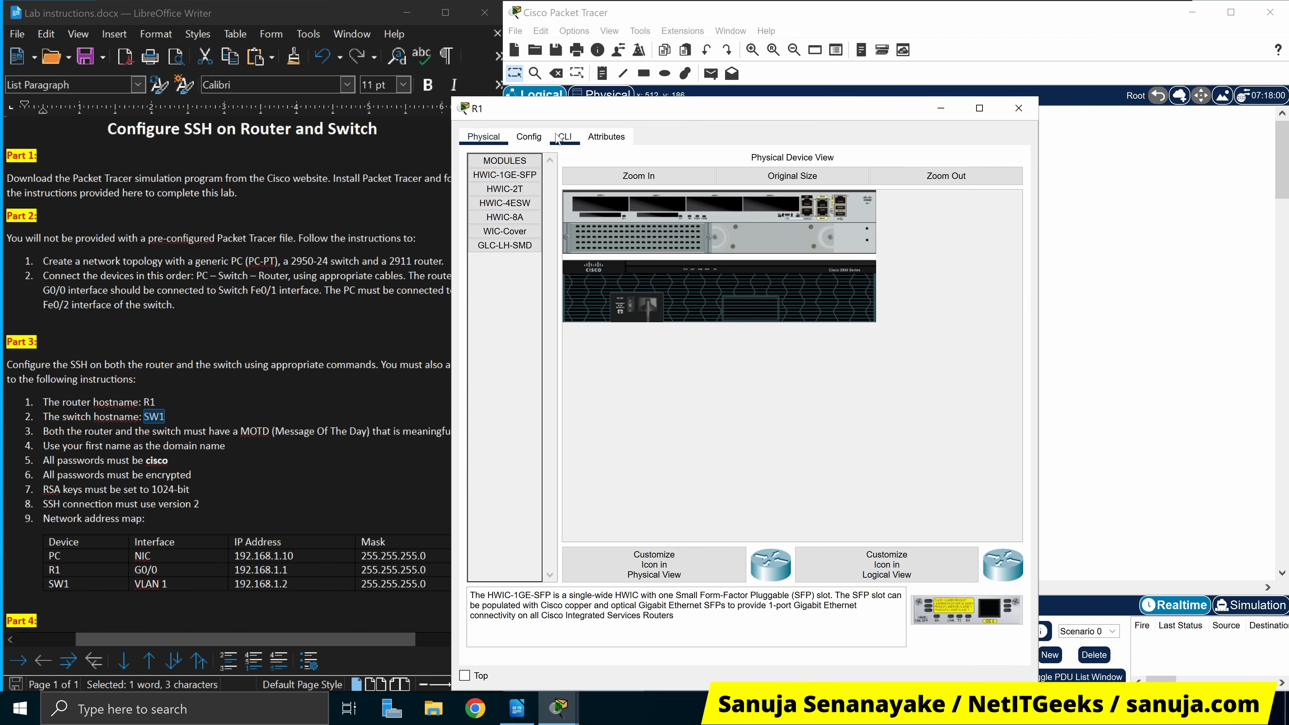
{"action": "left_click", "coordinate": [563, 137]}
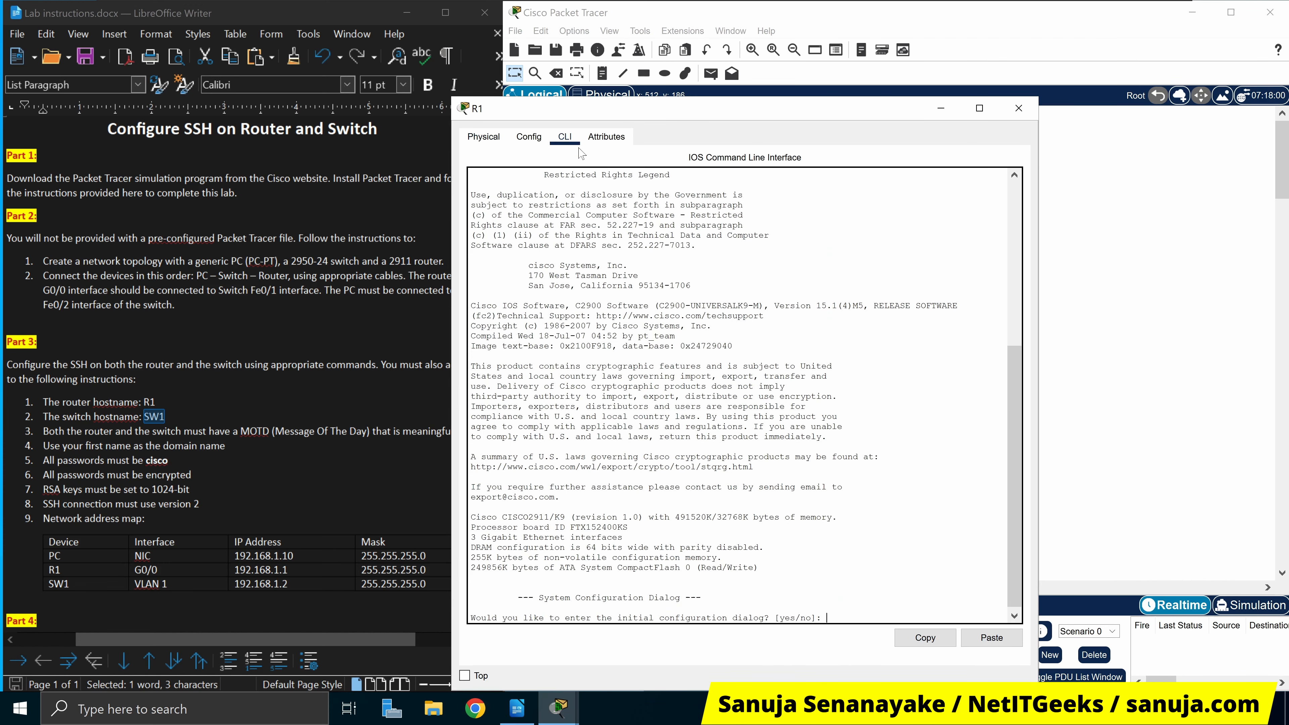
{"action": "left_click", "coordinate": [1019, 108]}
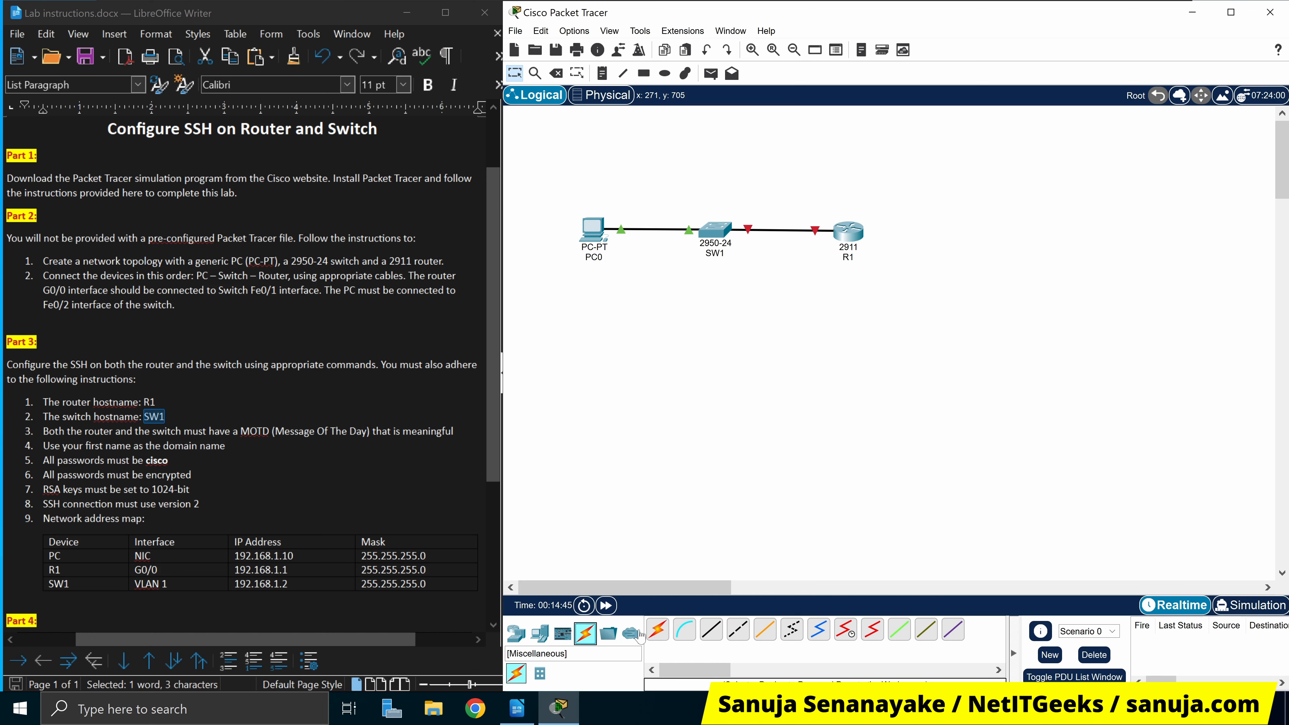
Link PC0's RS 232 port to R1's Console port using a console cable
{"action": "left_click", "coordinate": [688, 635]}
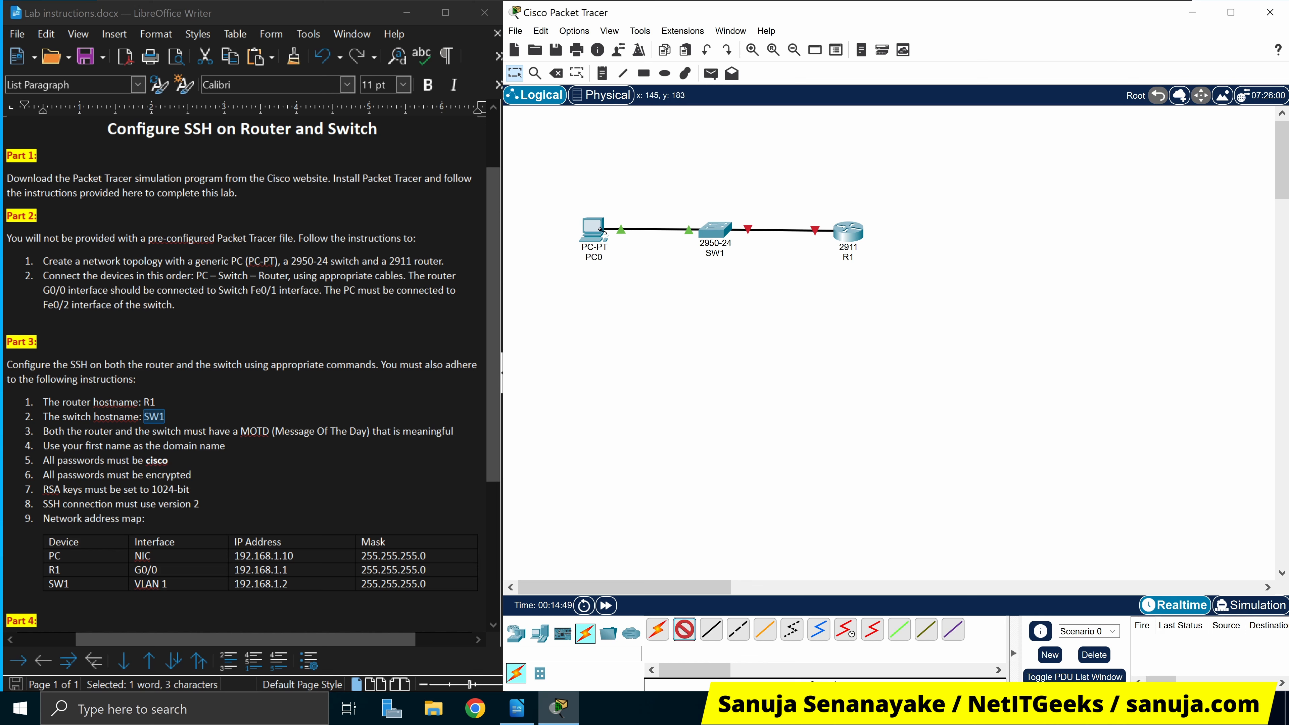
{"action": "mouse_move", "coordinate": [599, 228]}
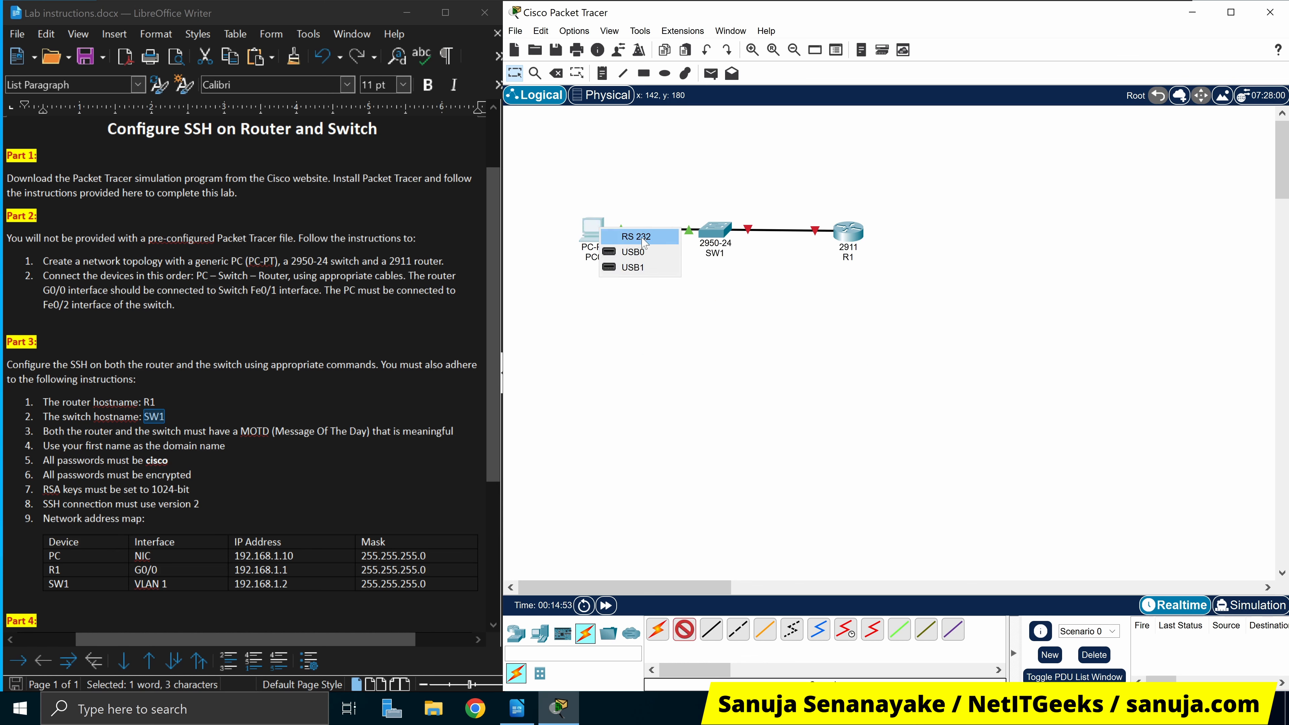
{"action": "left_click", "coordinate": [653, 241]}
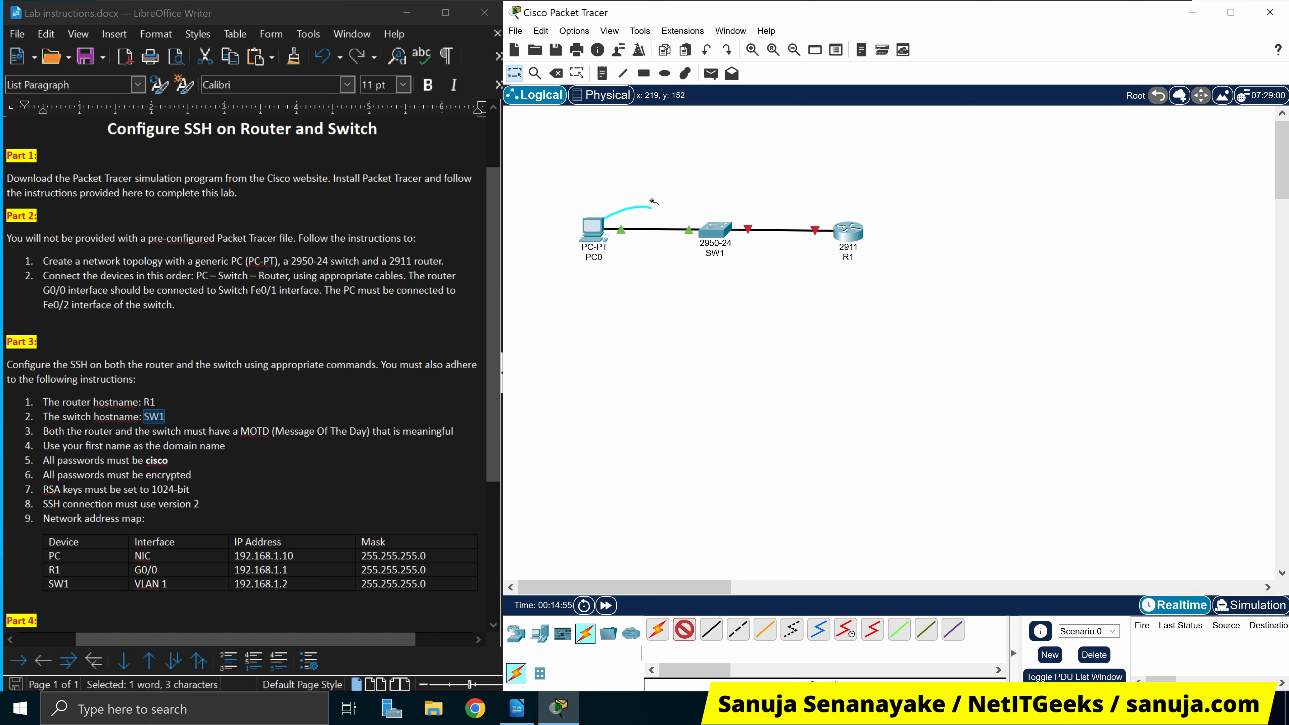
{"action": "left_click", "coordinate": [847, 229]}
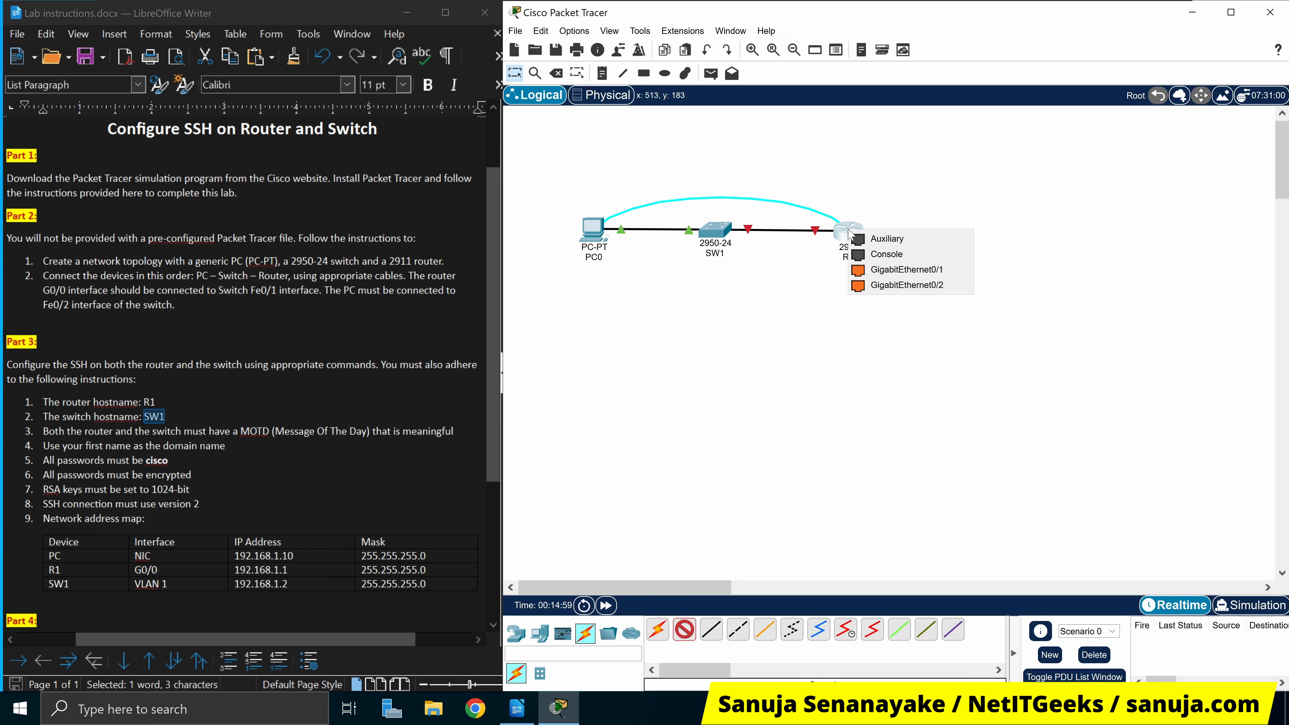
{"action": "left_click", "coordinate": [891, 260]}
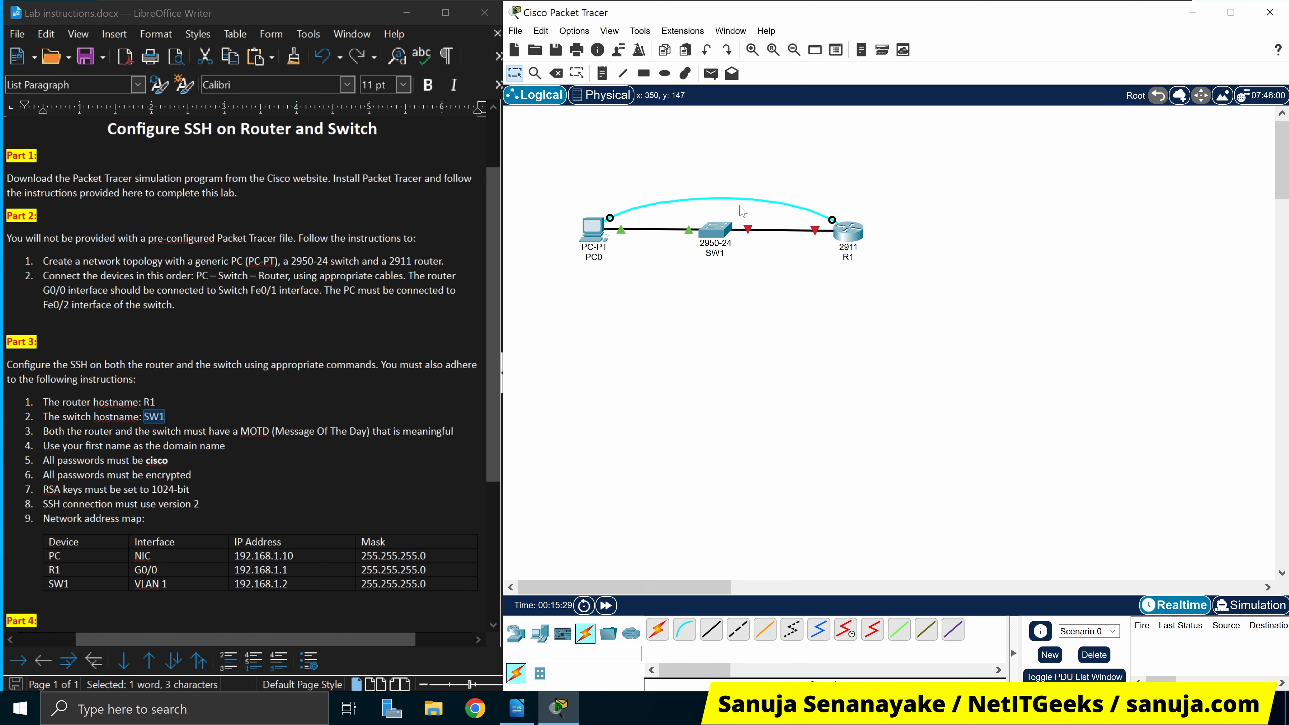
Open PC0's device window and move it toward the top of the screen
{"action": "mouse_move", "coordinate": [724, 239]}
{"action": "left_click", "coordinate": [595, 238]}
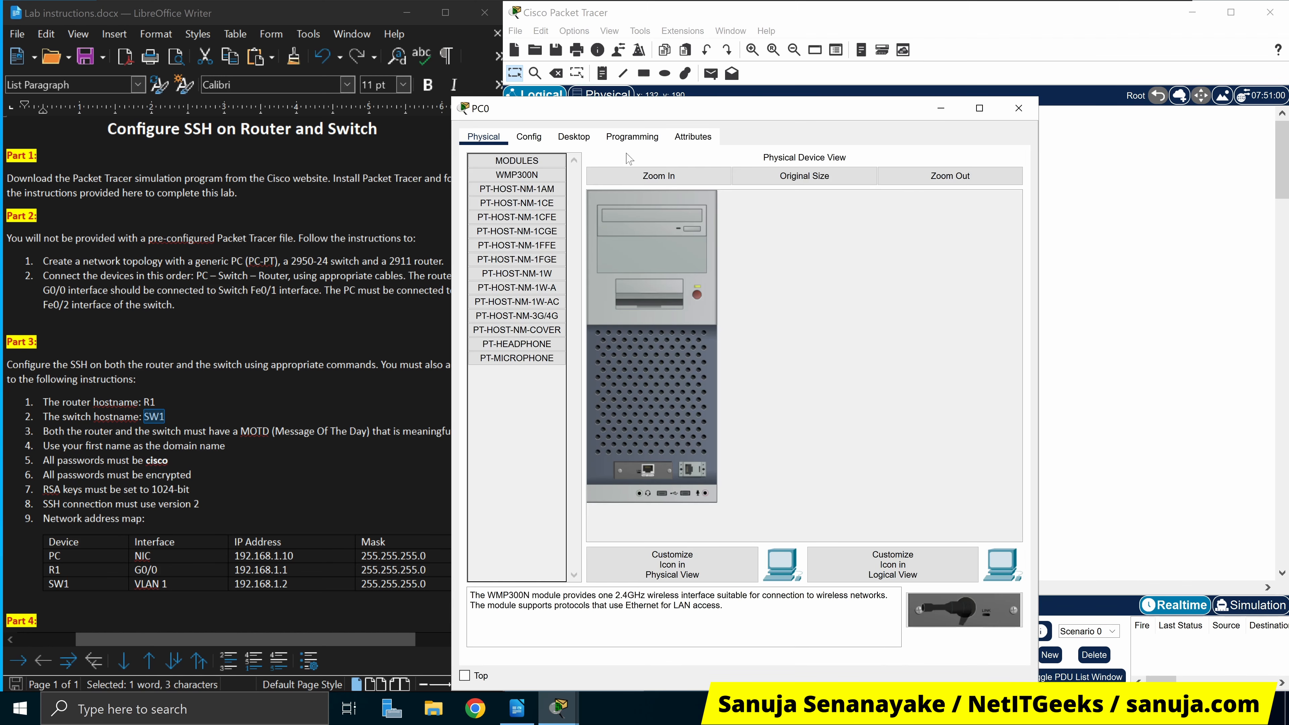
{"action": "left_click_drag", "start_coordinate": [698, 117], "coordinate": [947, 74]}
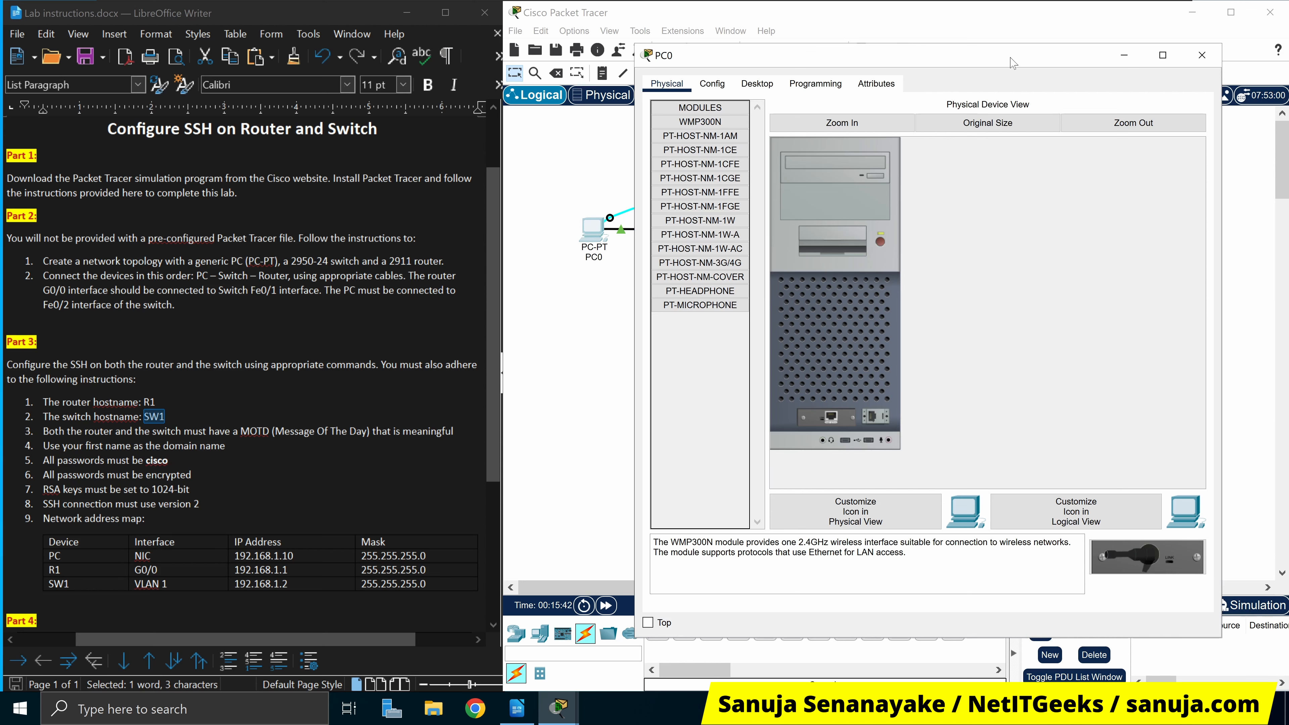
{"action": "left_click_drag", "start_coordinate": [1015, 59], "coordinate": [916, 285]}
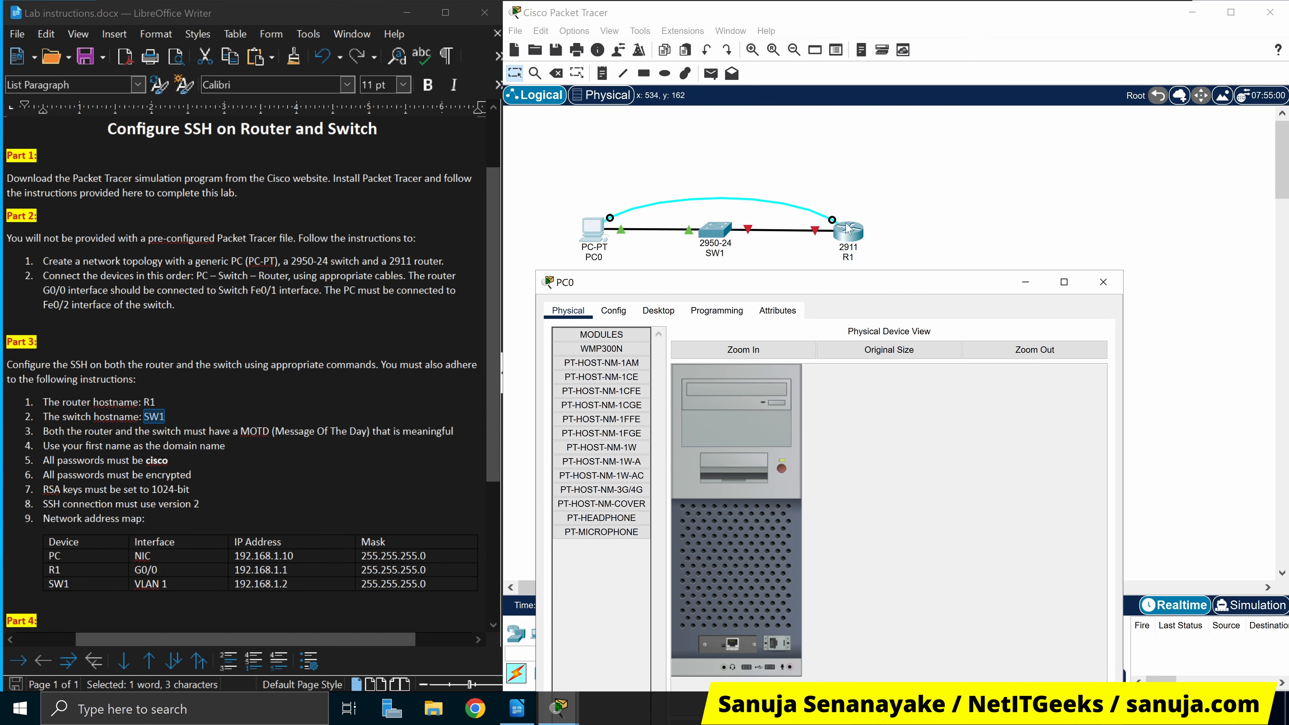
{"action": "left_click_drag", "start_coordinate": [918, 283], "coordinate": [1006, 51]}
Launch PC0's Terminal with the default 9600-baud serial settings
{"action": "left_click", "coordinate": [746, 80]}
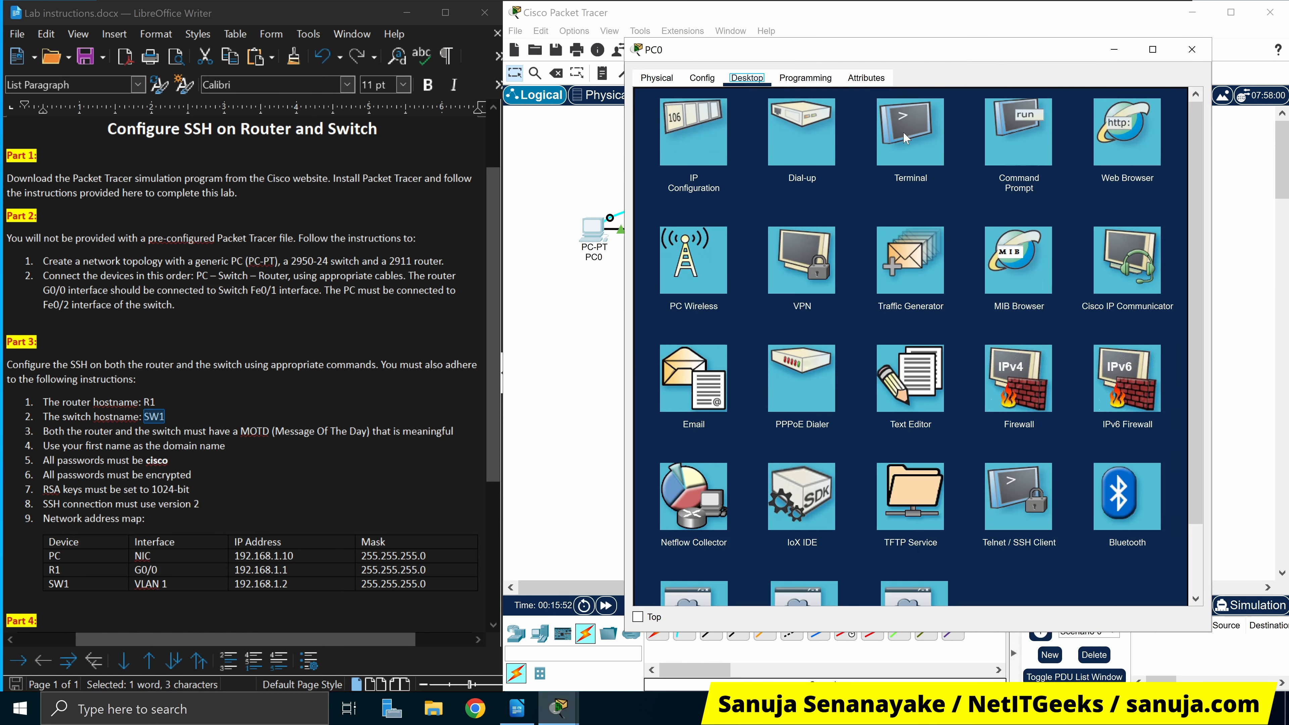
{"action": "left_click", "coordinate": [907, 143]}
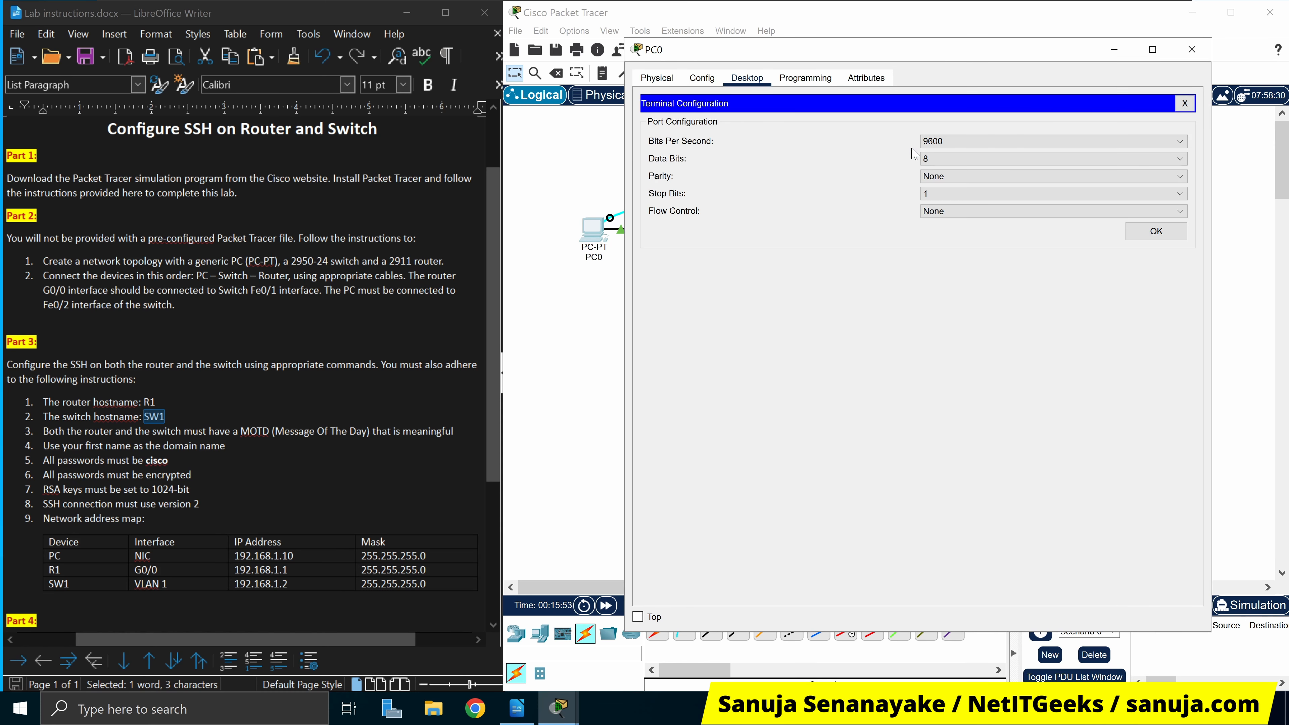
{"action": "left_click", "coordinate": [1157, 232]}
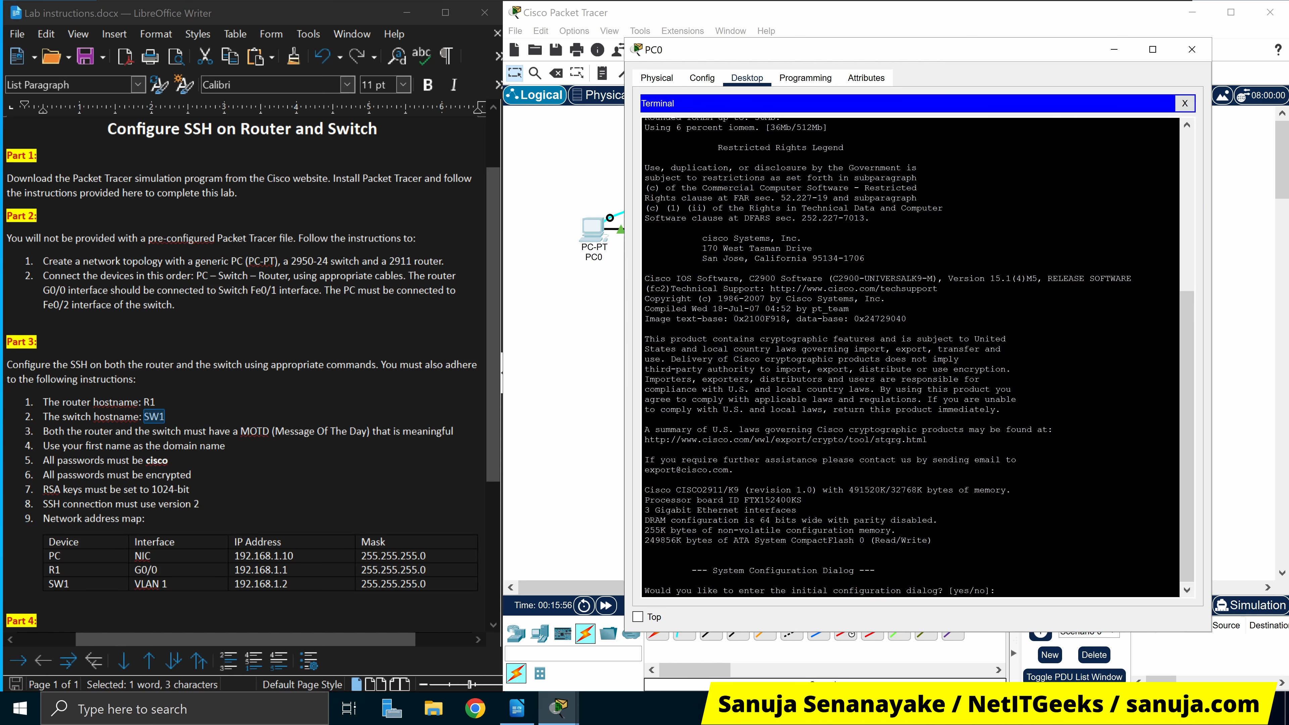
{"action": "scroll", "coordinate": [910, 357], "scroll_direction": "up", "scroll_amount": 5}
{"action": "scroll", "coordinate": [910, 358], "scroll_direction": "up", "scroll_amount": 3}
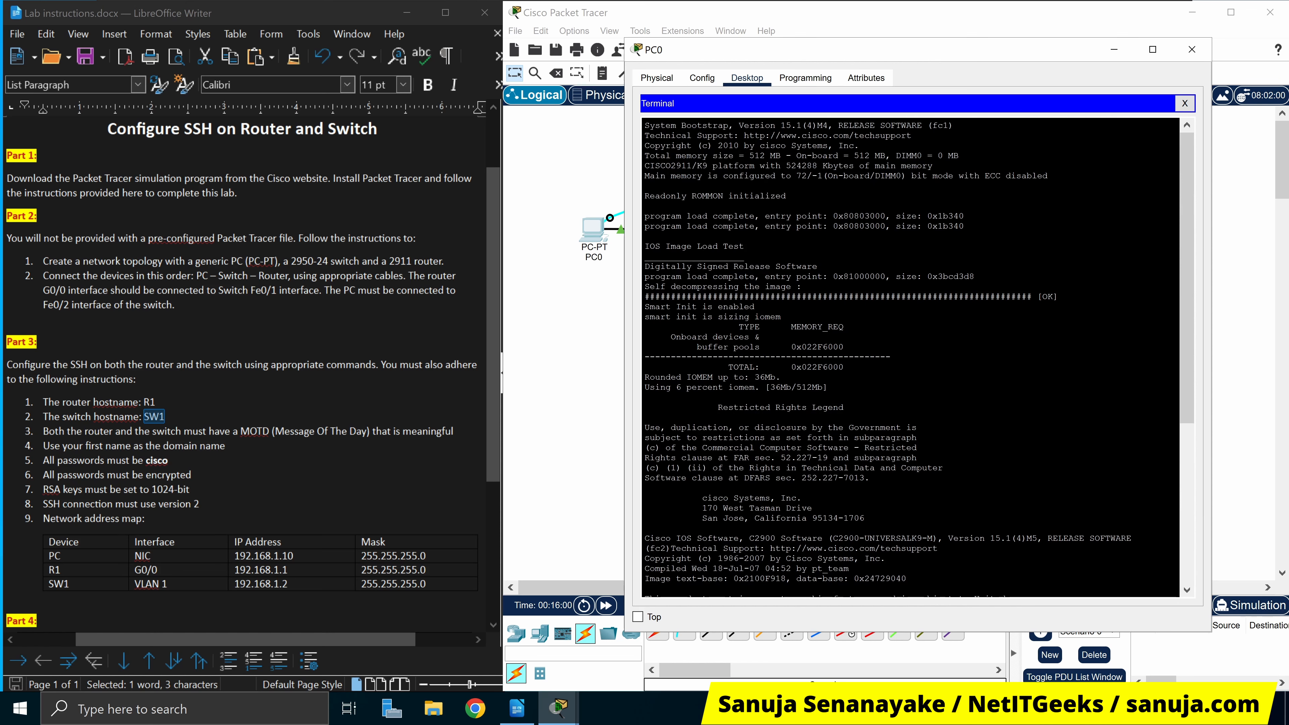
{"action": "scroll", "coordinate": [911, 357], "scroll_direction": "down", "scroll_amount": 3}
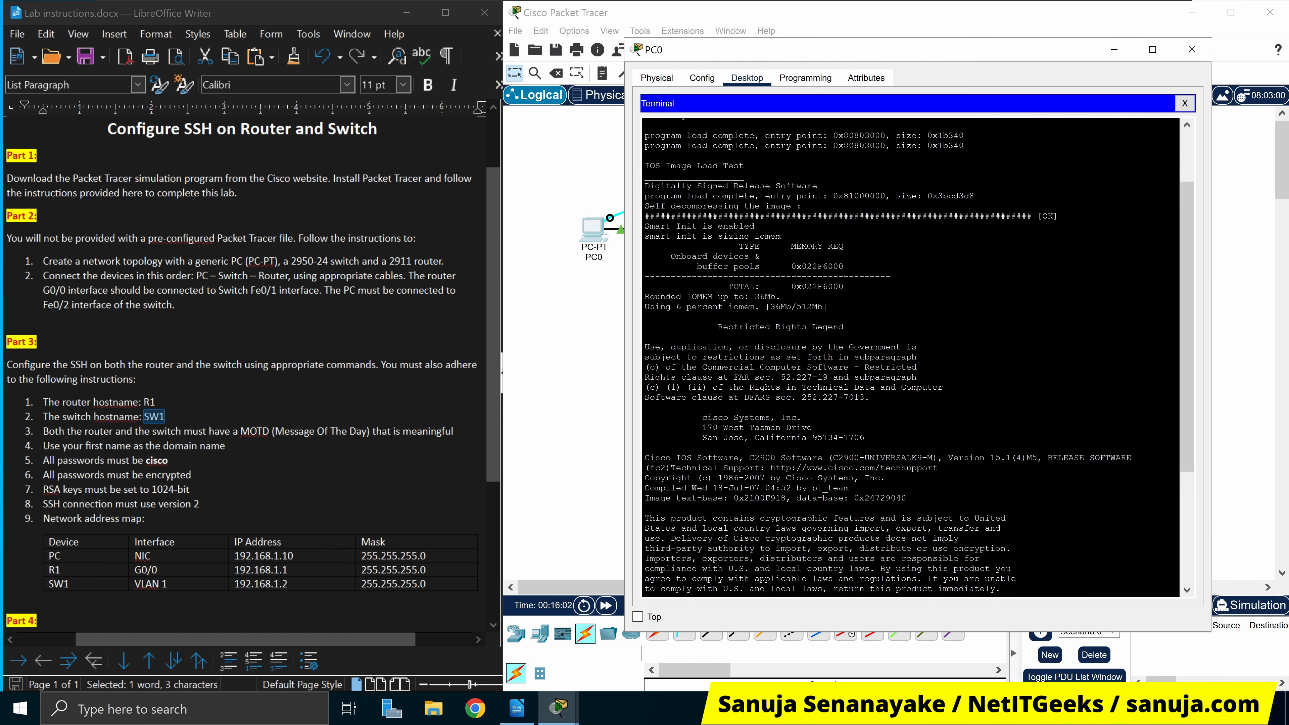
{"action": "scroll", "coordinate": [911, 357], "scroll_direction": "down", "scroll_amount": 6}
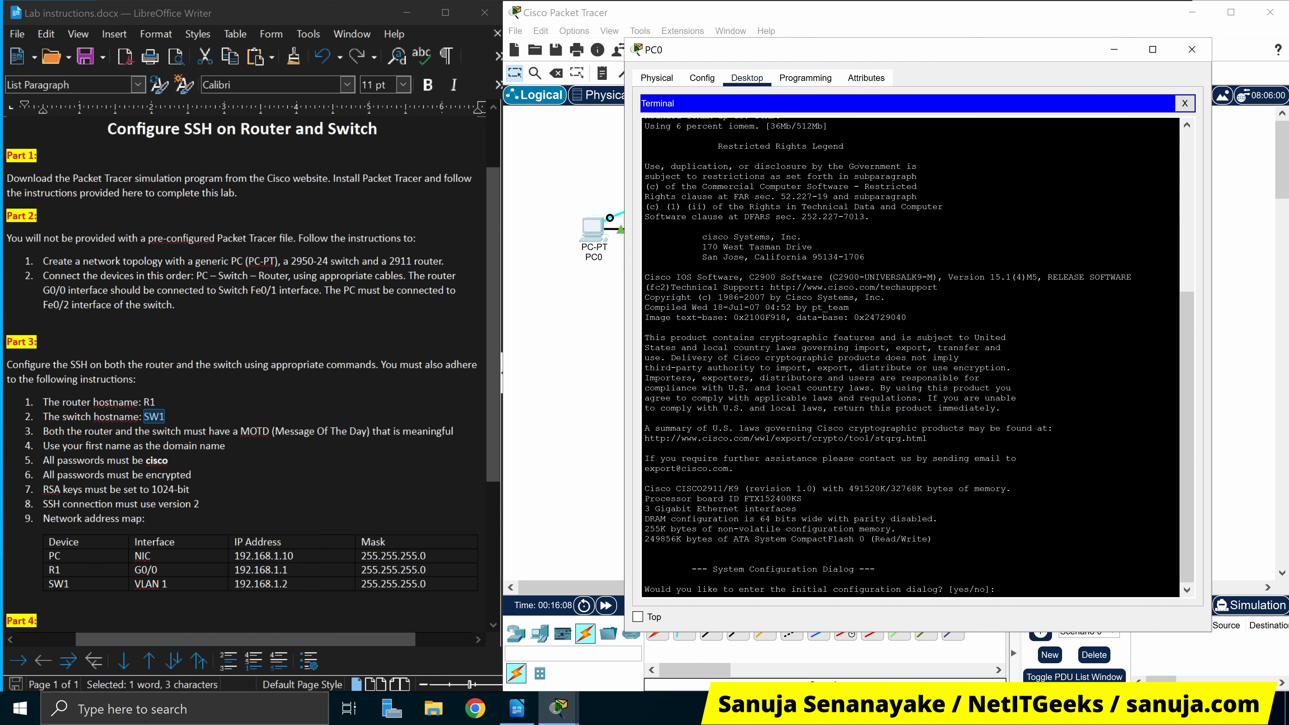
{"action": "left_click_drag", "start_coordinate": [966, 48], "coordinate": [870, 306]}
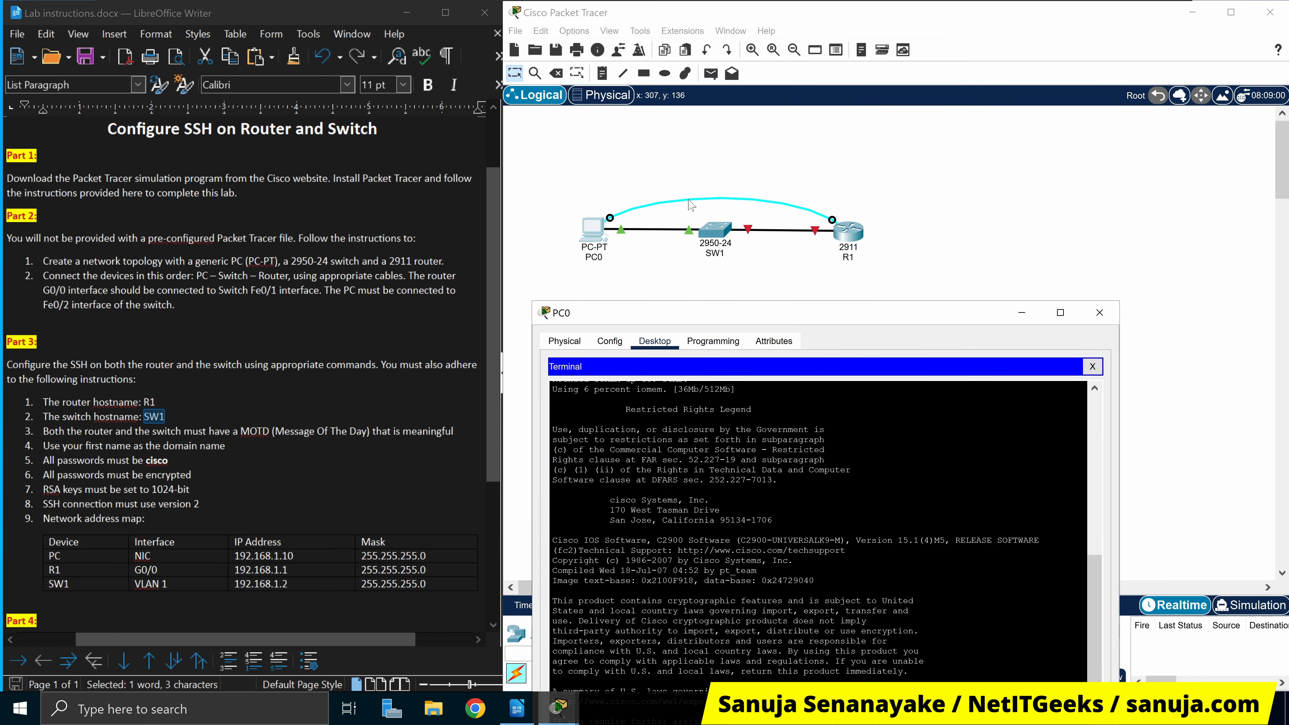
{"action": "left_click_drag", "start_coordinate": [862, 315], "coordinate": [888, 312]}
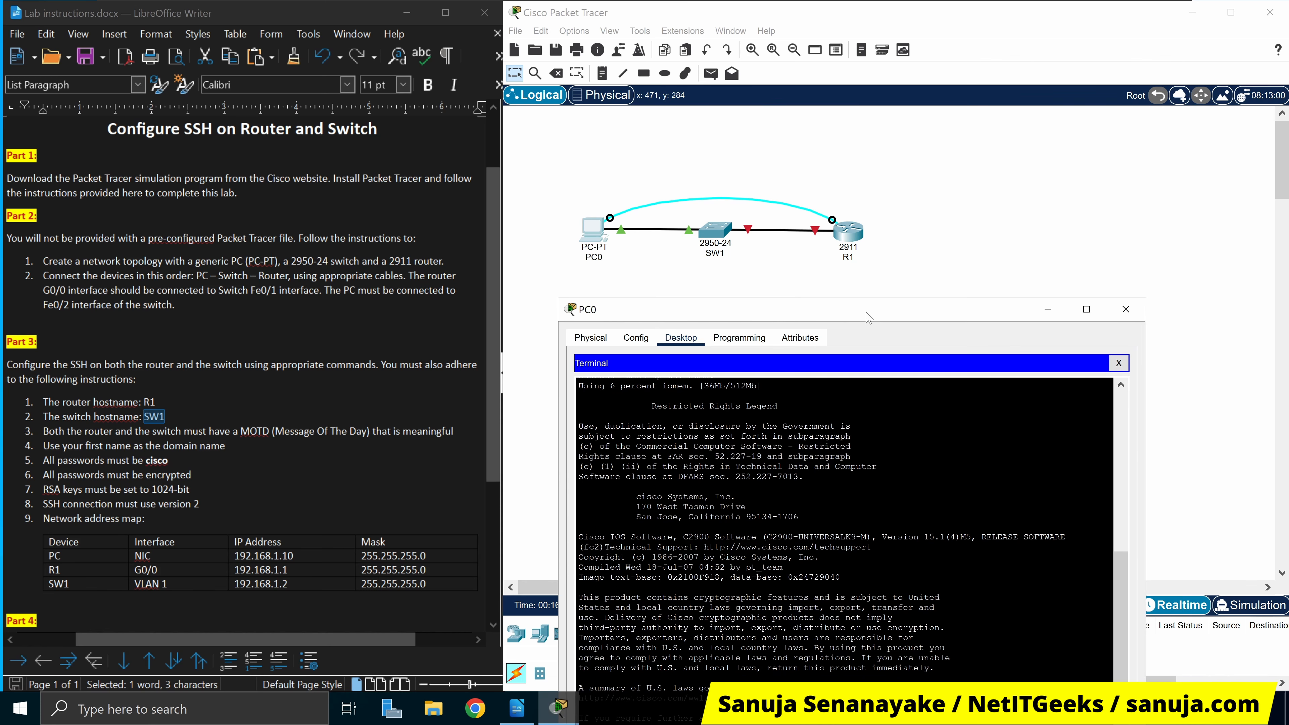
{"action": "left_click_drag", "start_coordinate": [869, 317], "coordinate": [991, 40]}
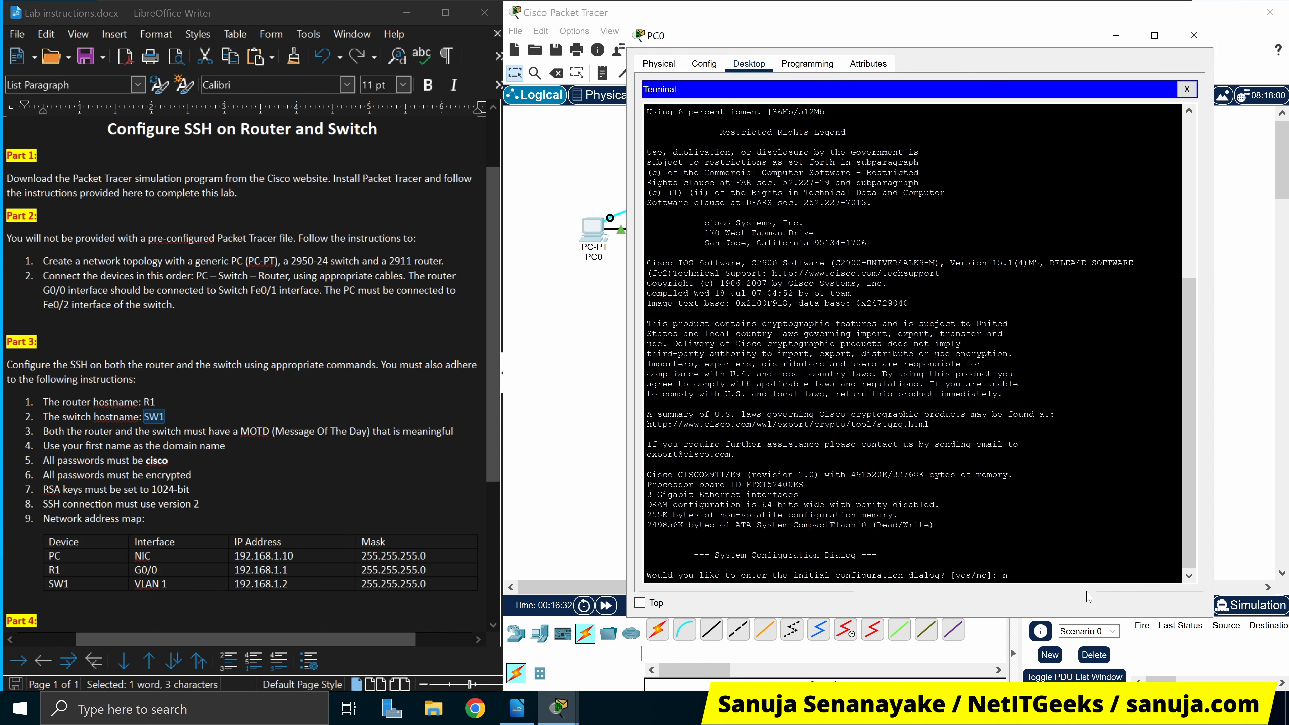
Decline the router's initial setup dialog and enter privileged mode with enable
{"action": "type", "text": "o"}
{"action": "key", "text": "Return"}
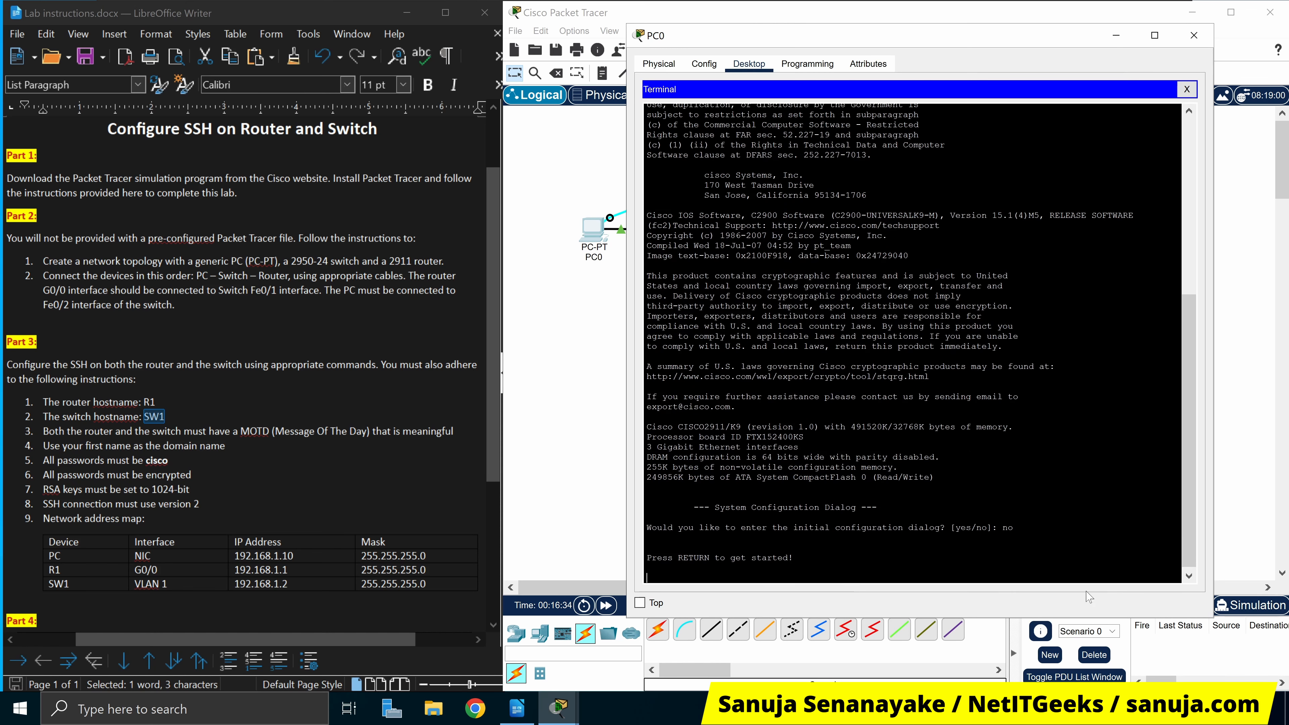
{"action": "key", "text": "Return"}
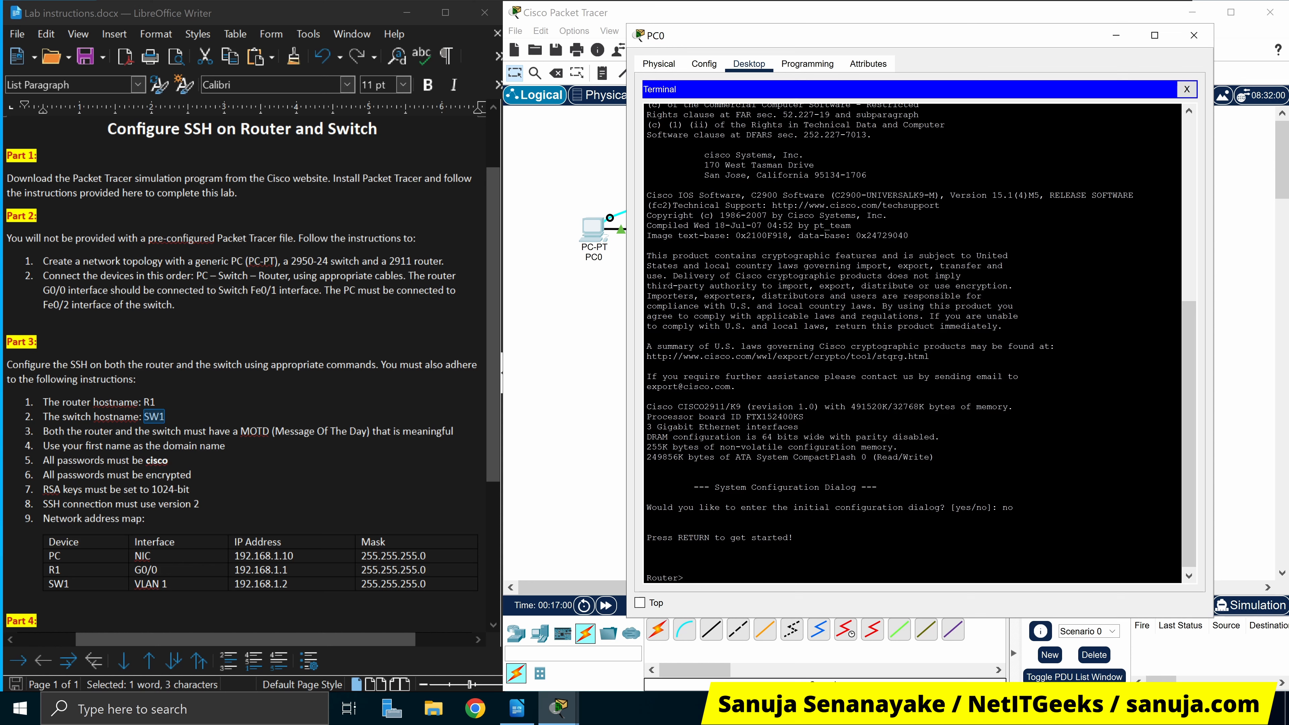
{"action": "type", "text": "en"}
{"action": "key", "text": "Tab"}
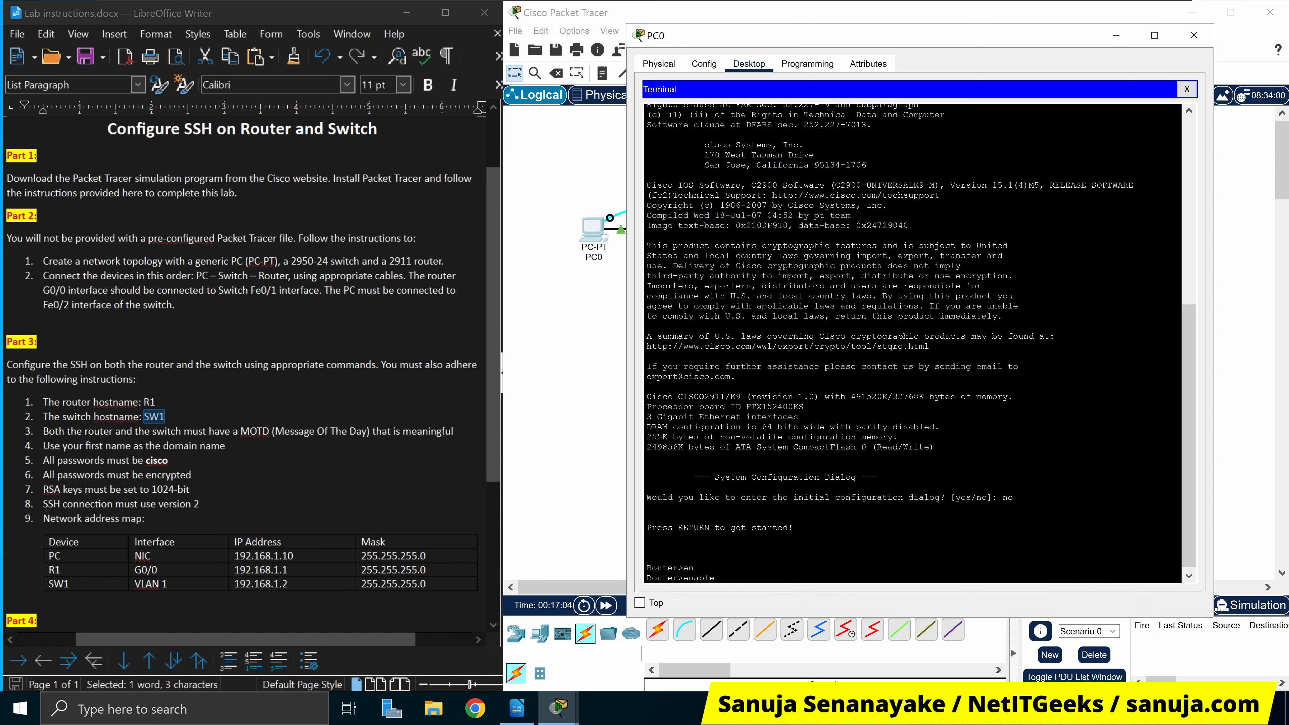
{"action": "key", "text": "Return"}
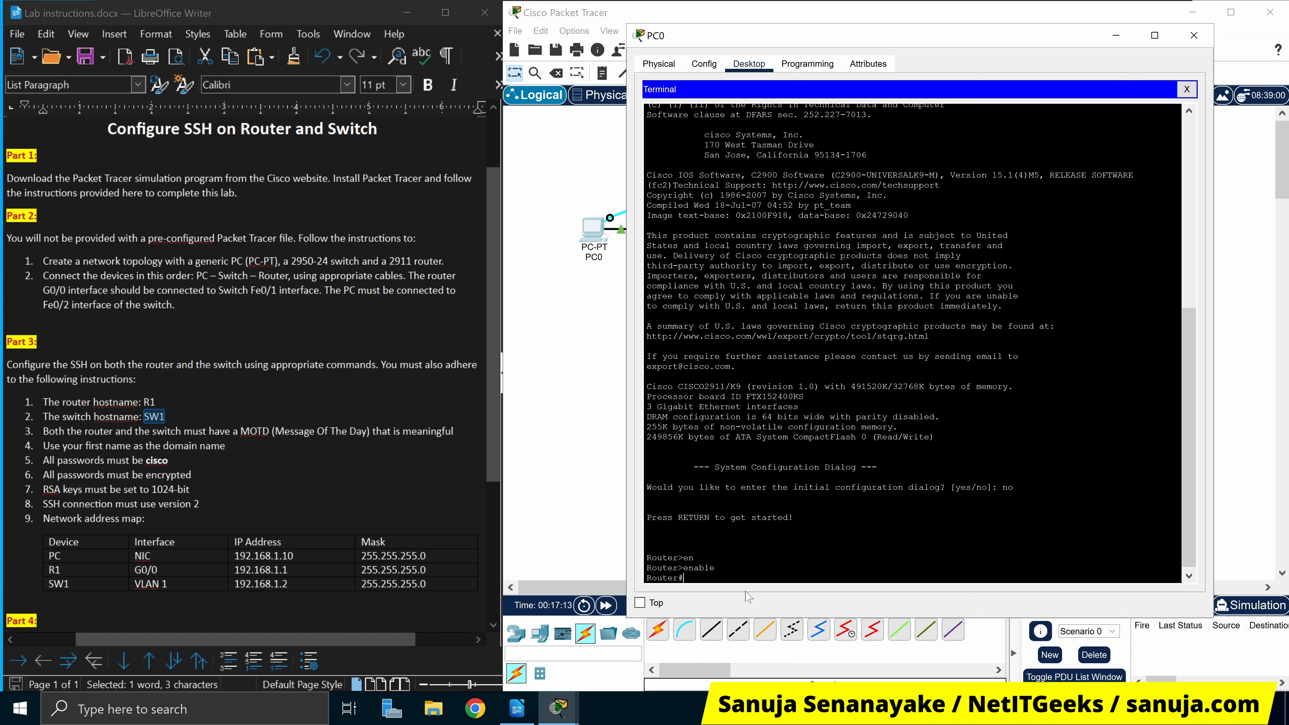
Enter global configuration with config t and set hostname R1
{"action": "type", "text": "config t"}
{"action": "key", "text": "Return"}
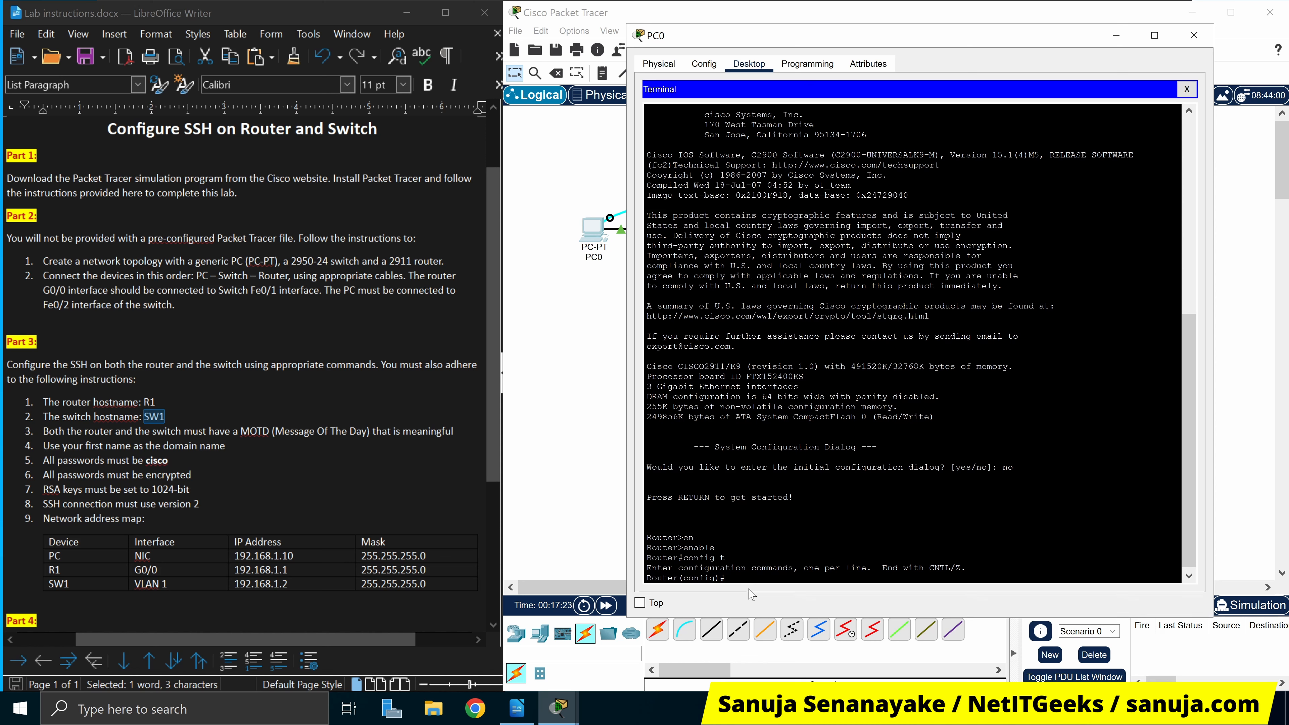
{"action": "type", "text": "ho"}
{"action": "key", "text": "Tab"}
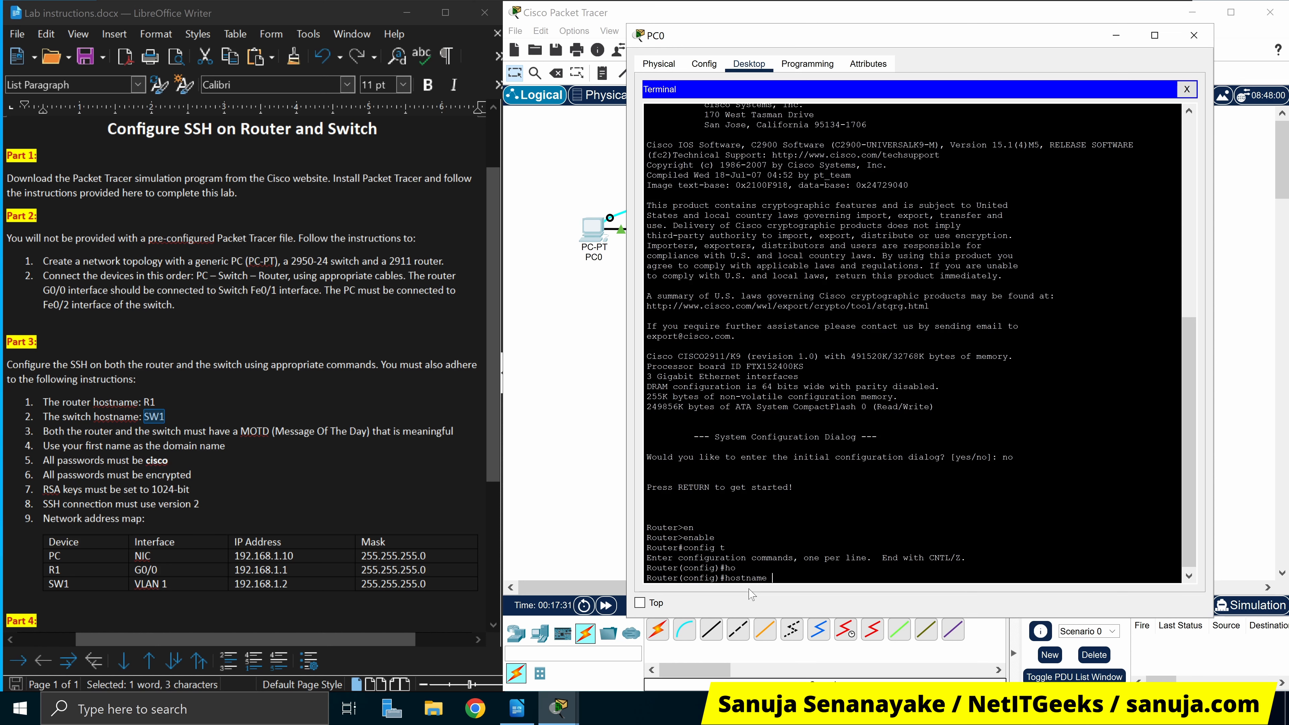
{"action": "type", "text": "R1"}
{"action": "key", "text": "Return"}
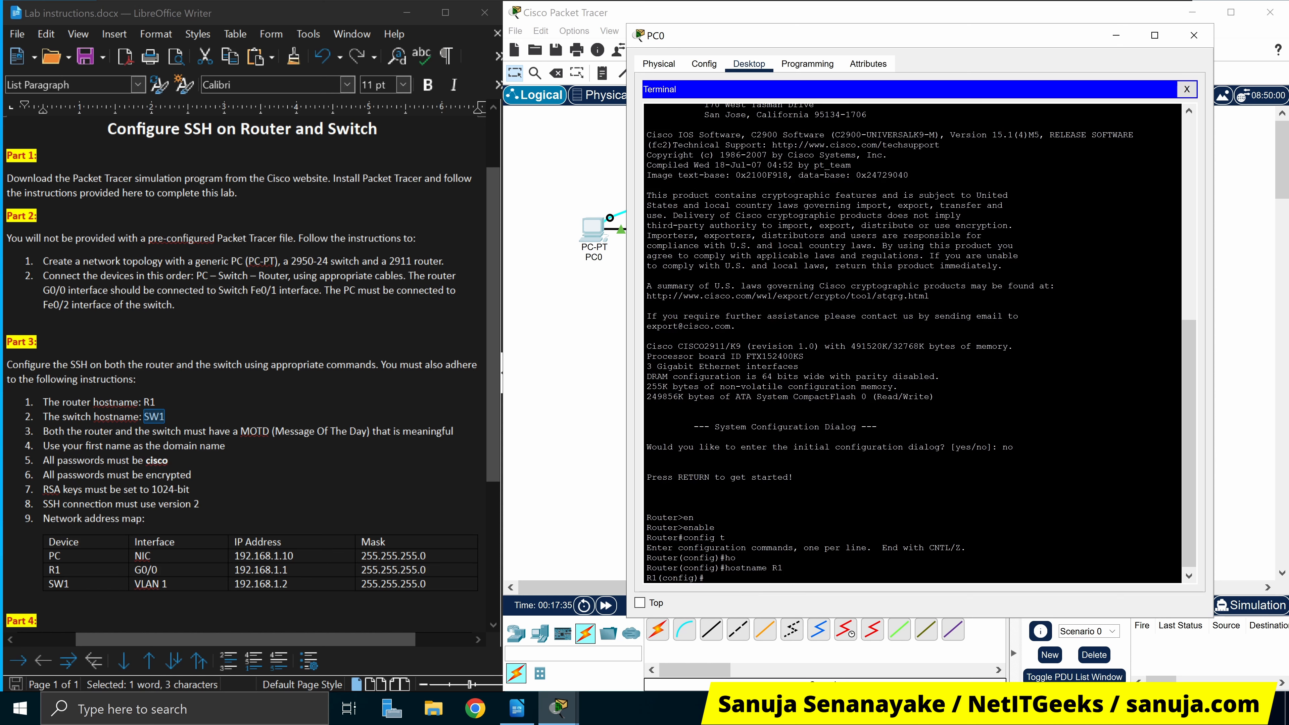
{"action": "left_click_drag", "start_coordinate": [662, 579], "coordinate": [647, 579]}
{"action": "left_click", "coordinate": [705, 579]}
Shrink PC0's window and move it to the top to reveal the topology
{"action": "double_click", "coordinate": [1075, 35]}
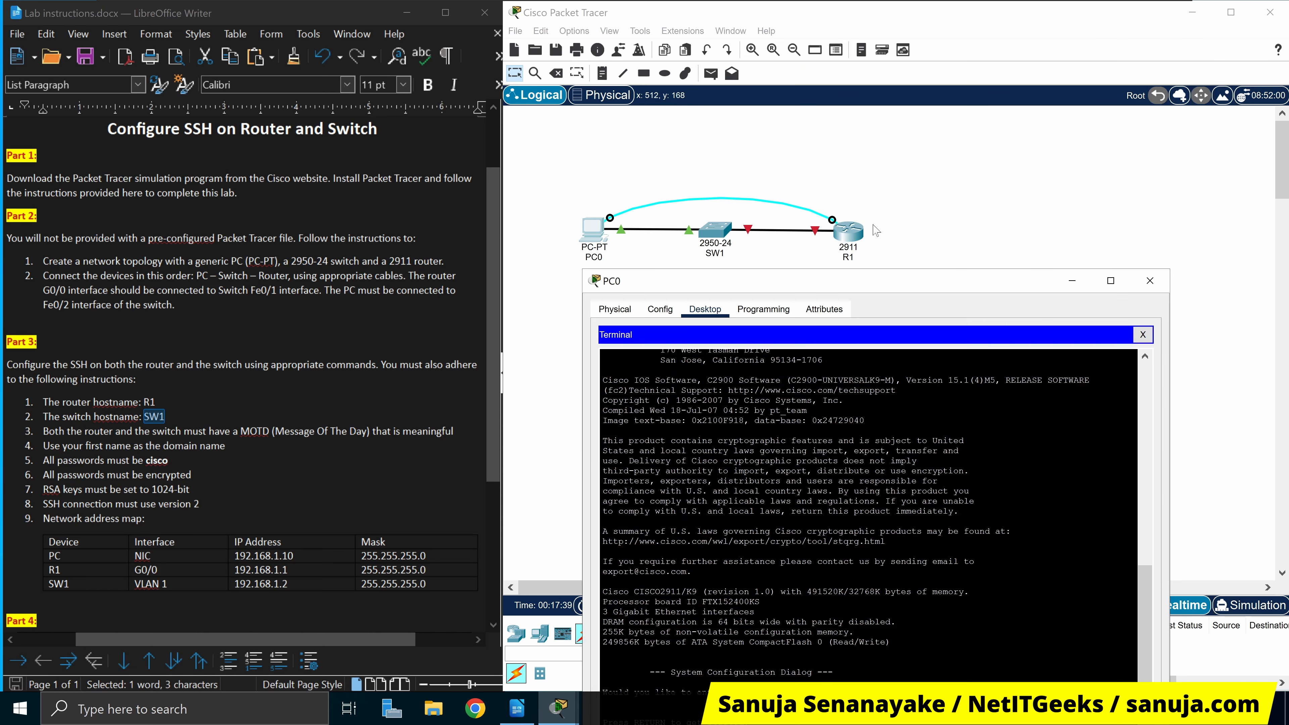
{"action": "left_click_drag", "start_coordinate": [934, 280], "coordinate": [959, 268]}
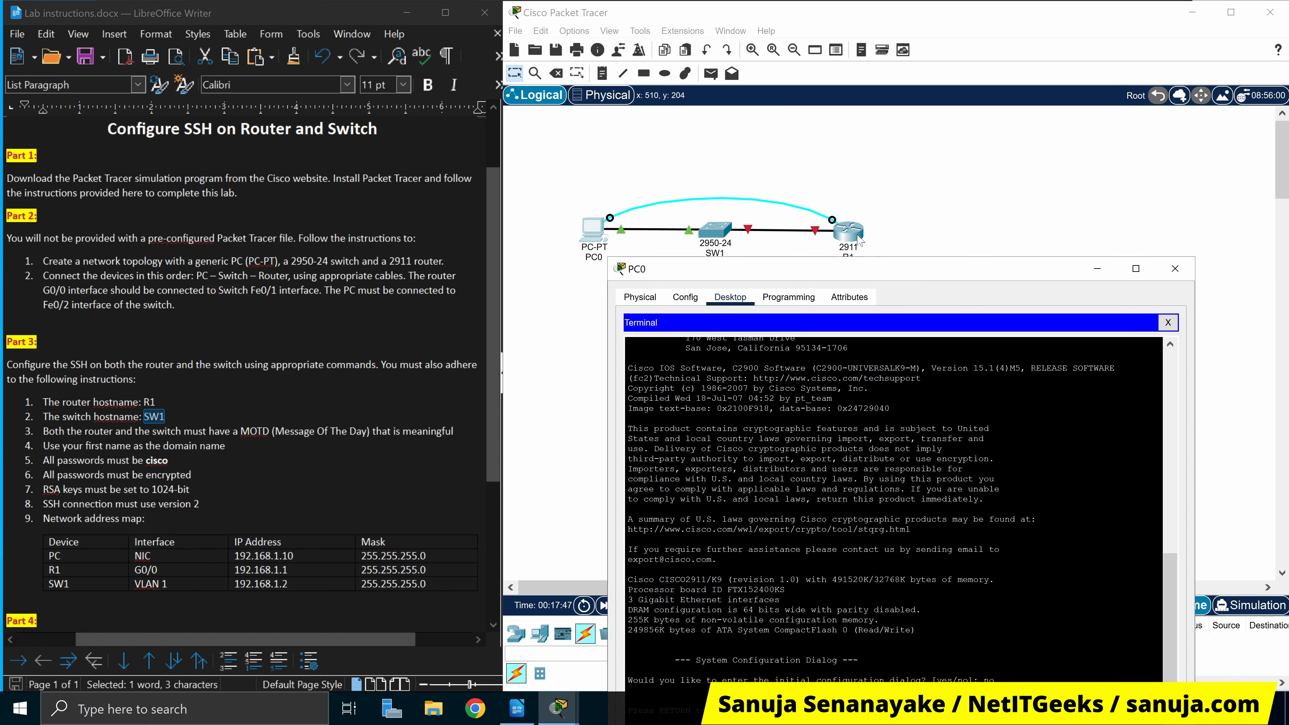
{"action": "left_click_drag", "start_coordinate": [923, 268], "coordinate": [939, 39]}
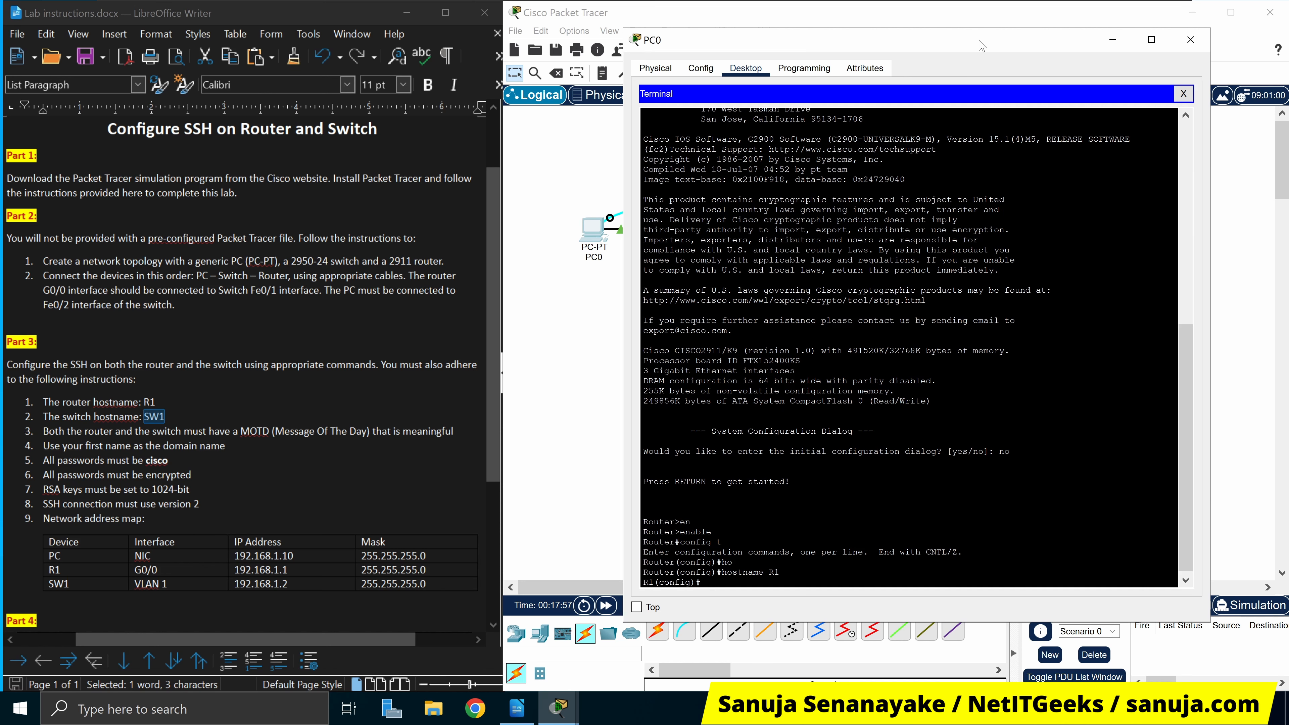
{"action": "left_click_drag", "start_coordinate": [982, 40], "coordinate": [986, 16]}
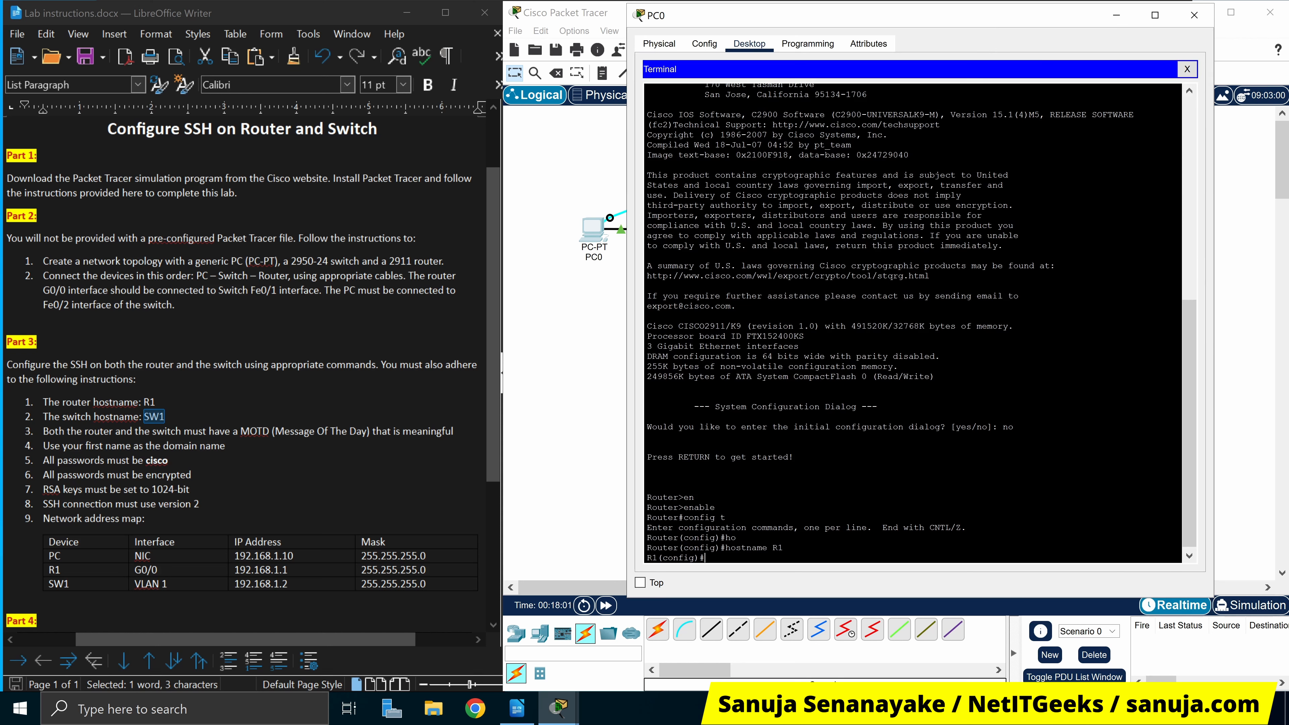
Set banner motd #NetITGeeks R1#, then enter interface g0/0 configuration
{"action": "type", "text": "banner motd"}
{"action": "key", "text": "Tab"}
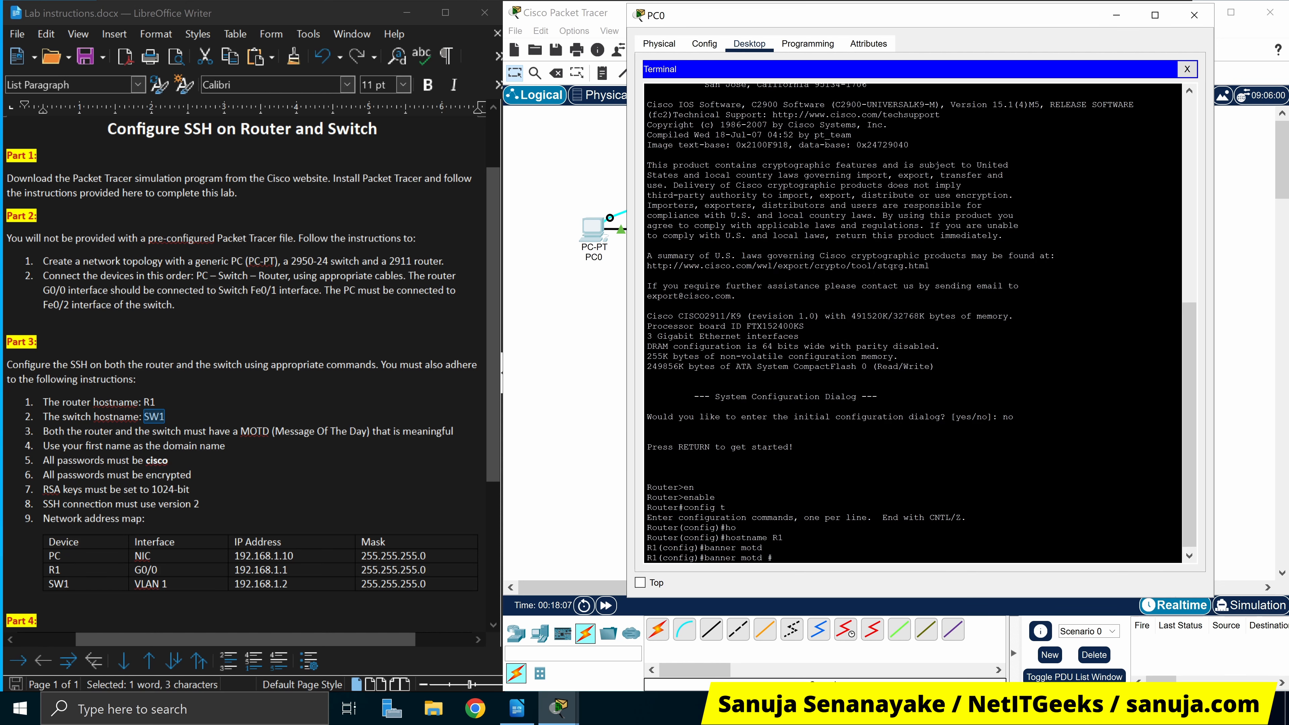
{"action": "type", "text": "tITGeeks R1#"}
{"action": "key", "text": "Return"}
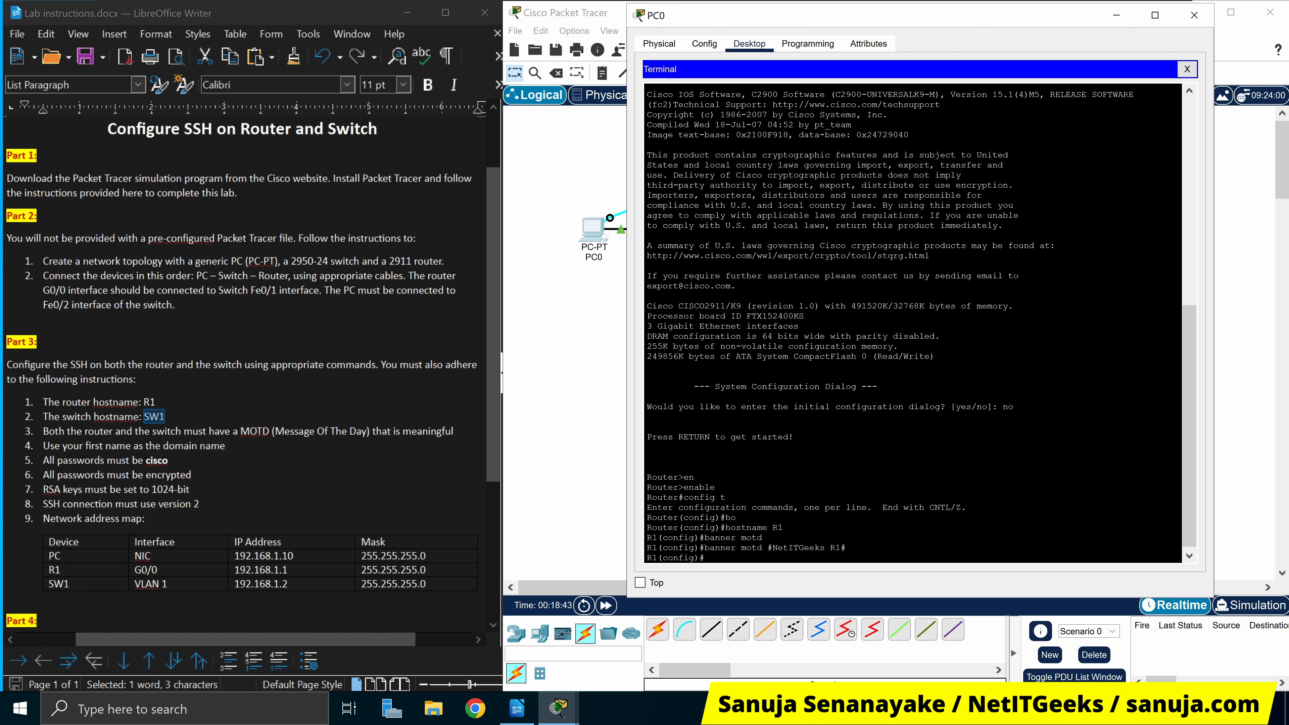
{"action": "type", "text": "int g0/0"}
{"action": "key", "text": "Return"}
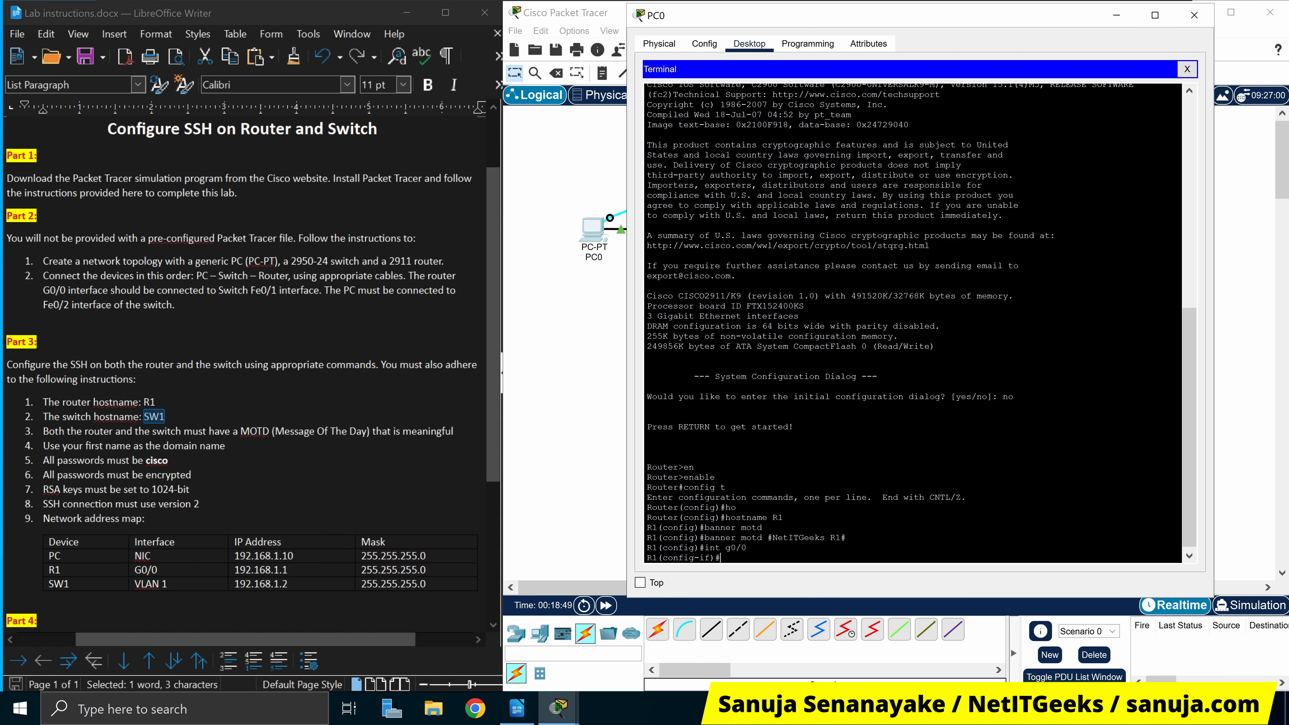
Give G0/0 the address 192.168.1.1 255.255.255.0 and type no shut
{"action": "type", "text": "ip addr"}
{"action": "key", "text": "Tab"}
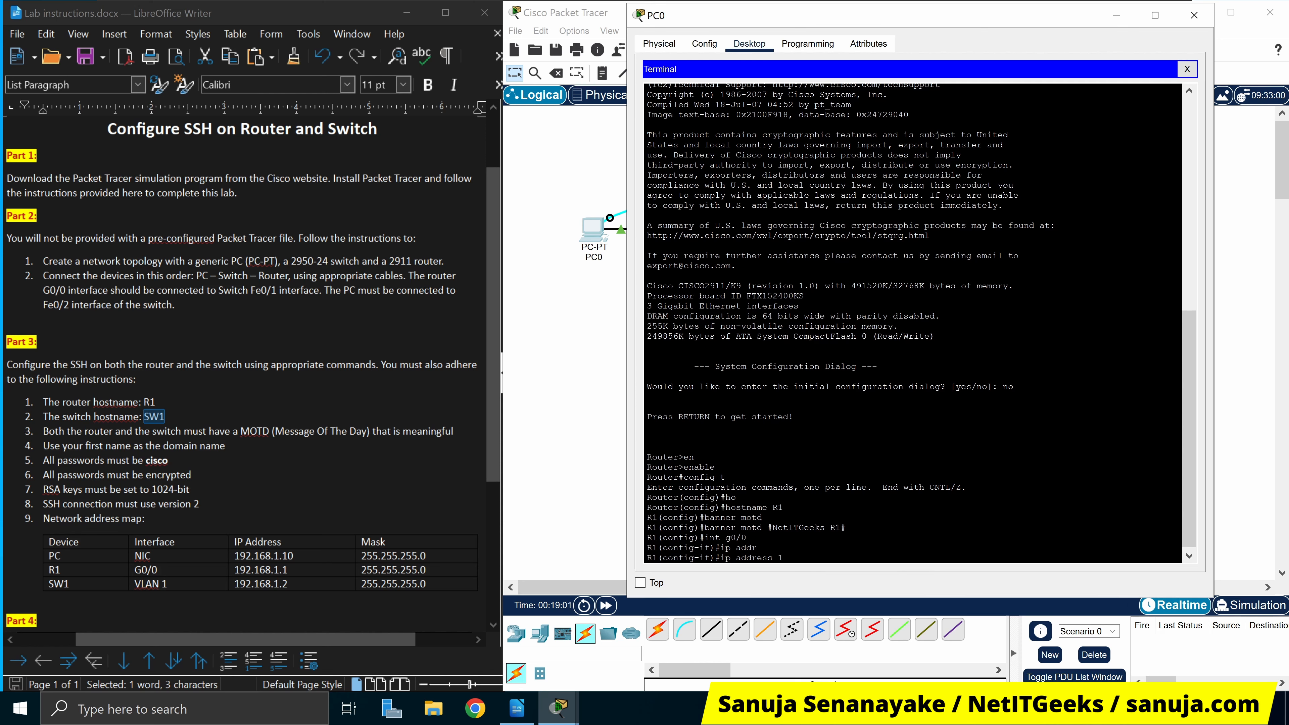
{"action": "type", "text": "92.168.1.1 255.255.255.0"}
{"action": "key", "text": "Return"}
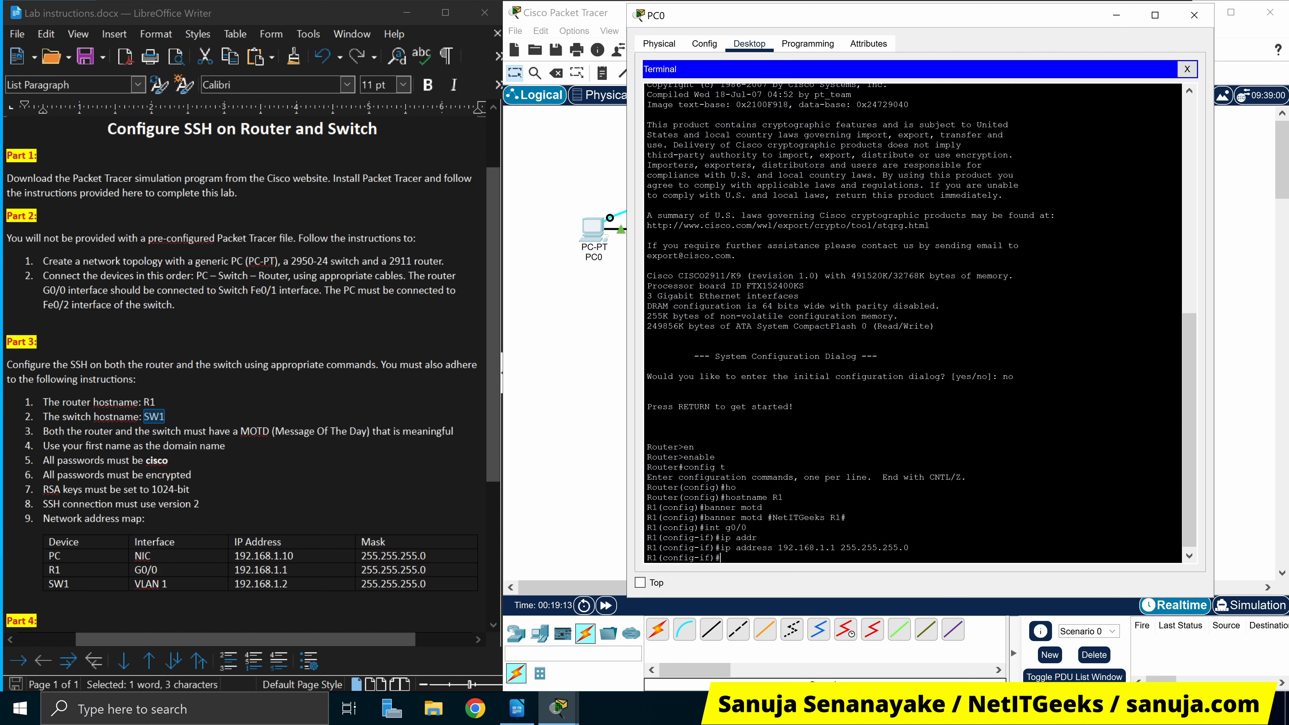
{"action": "type", "text": "no shut"}
Move PC0's window aside to see the link lights and the G0/0 state-up message
{"action": "left_click_drag", "start_coordinate": [1042, 25], "coordinate": [1047, 300]}
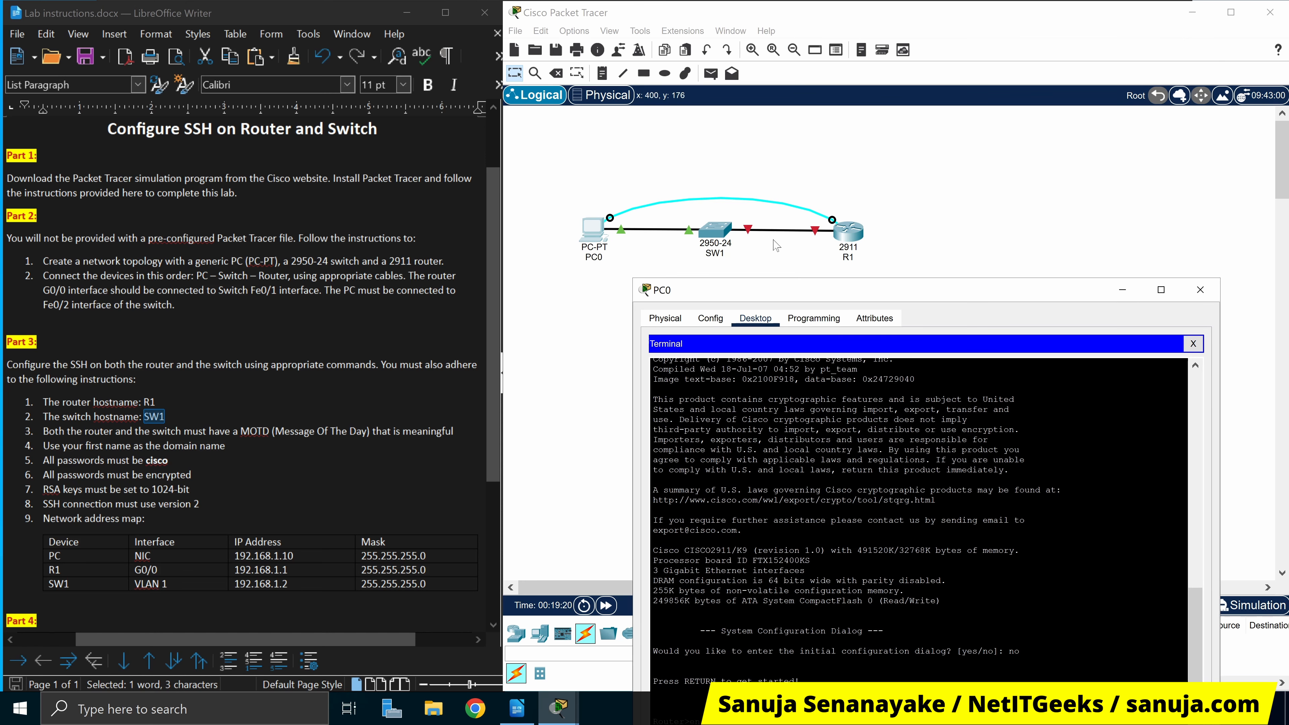
{"action": "left_click_drag", "start_coordinate": [917, 287], "coordinate": [871, 170]}
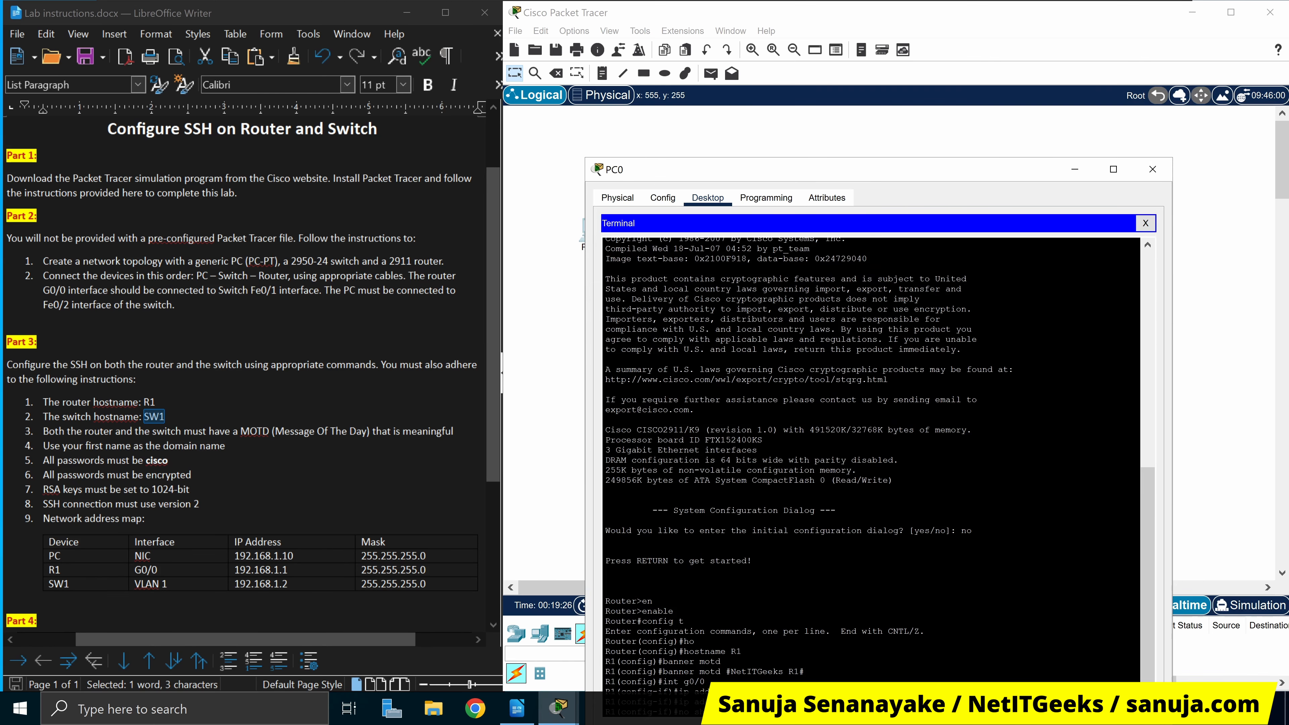
{"action": "left_click_drag", "start_coordinate": [1014, 177], "coordinate": [1032, 291]}
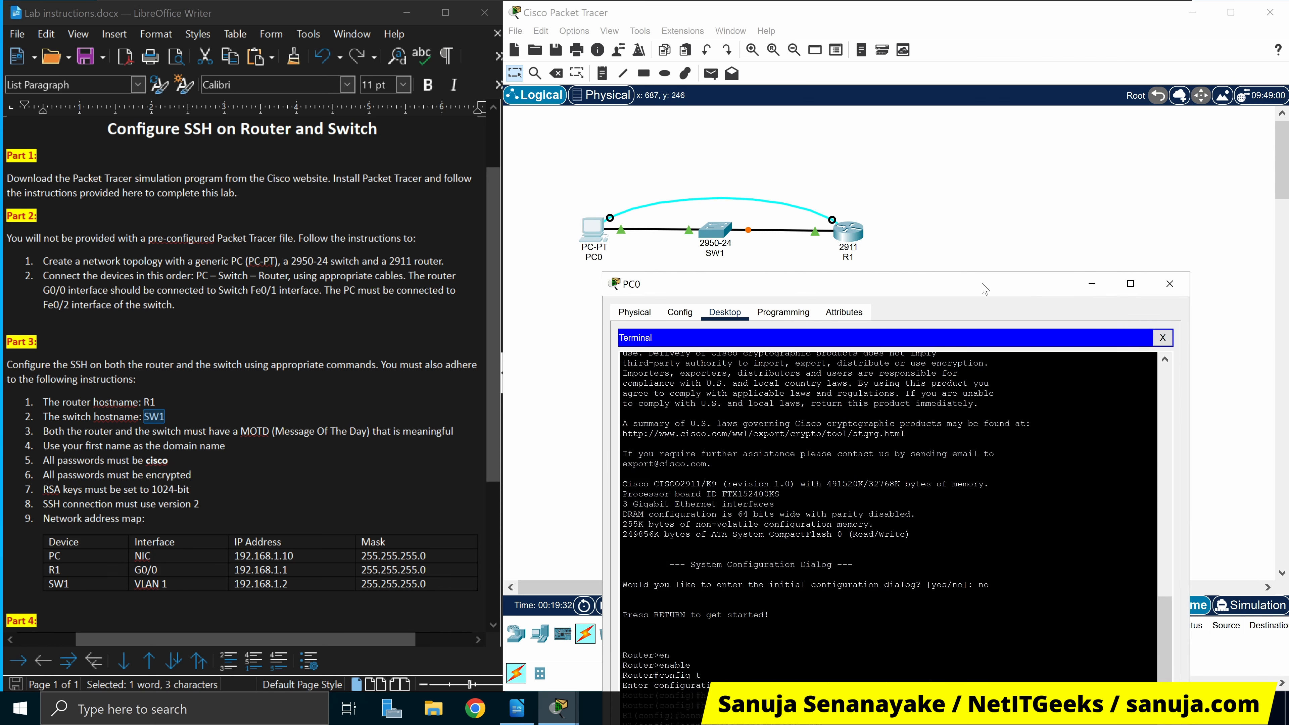
{"action": "left_click_drag", "start_coordinate": [985, 288], "coordinate": [1047, 79]}
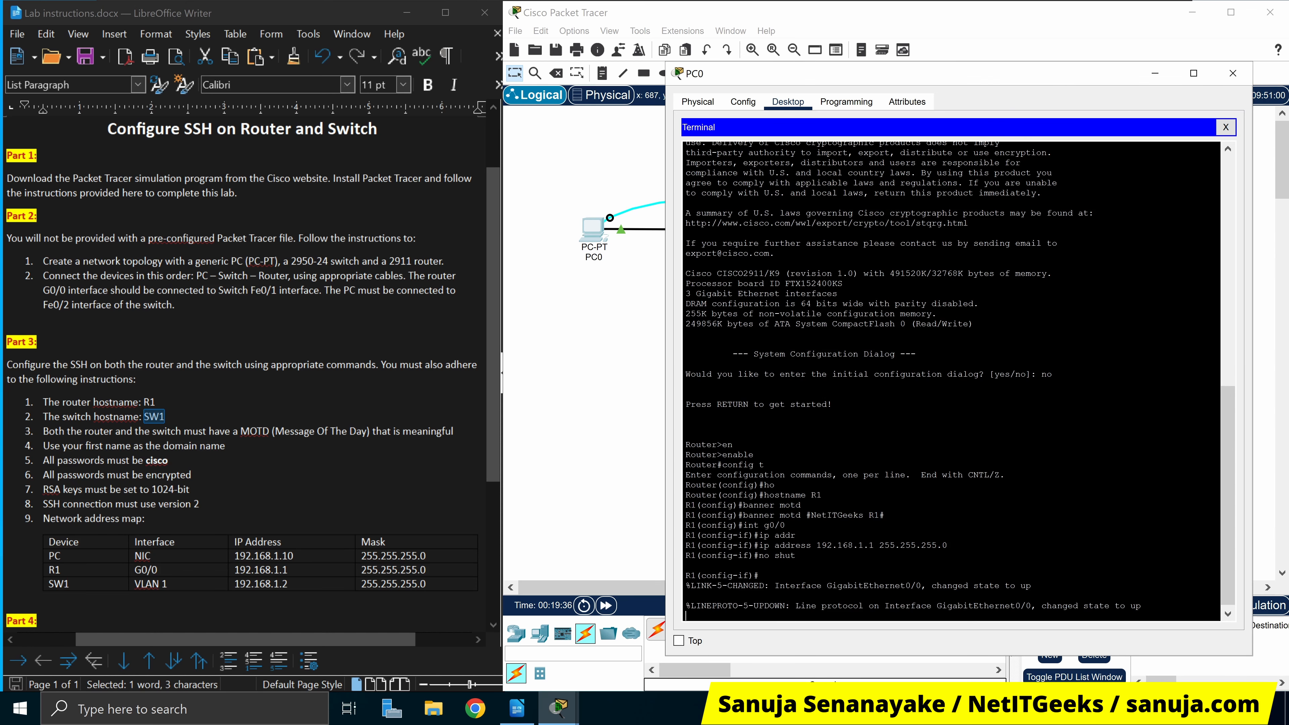
{"action": "mouse_move", "coordinate": [1000, 73]}
{"action": "left_mouse_down"}
{"action": "mouse_move", "coordinate": [987, 56]}
{"action": "mouse_move", "coordinate": [999, 58]}
{"action": "left_mouse_up"}
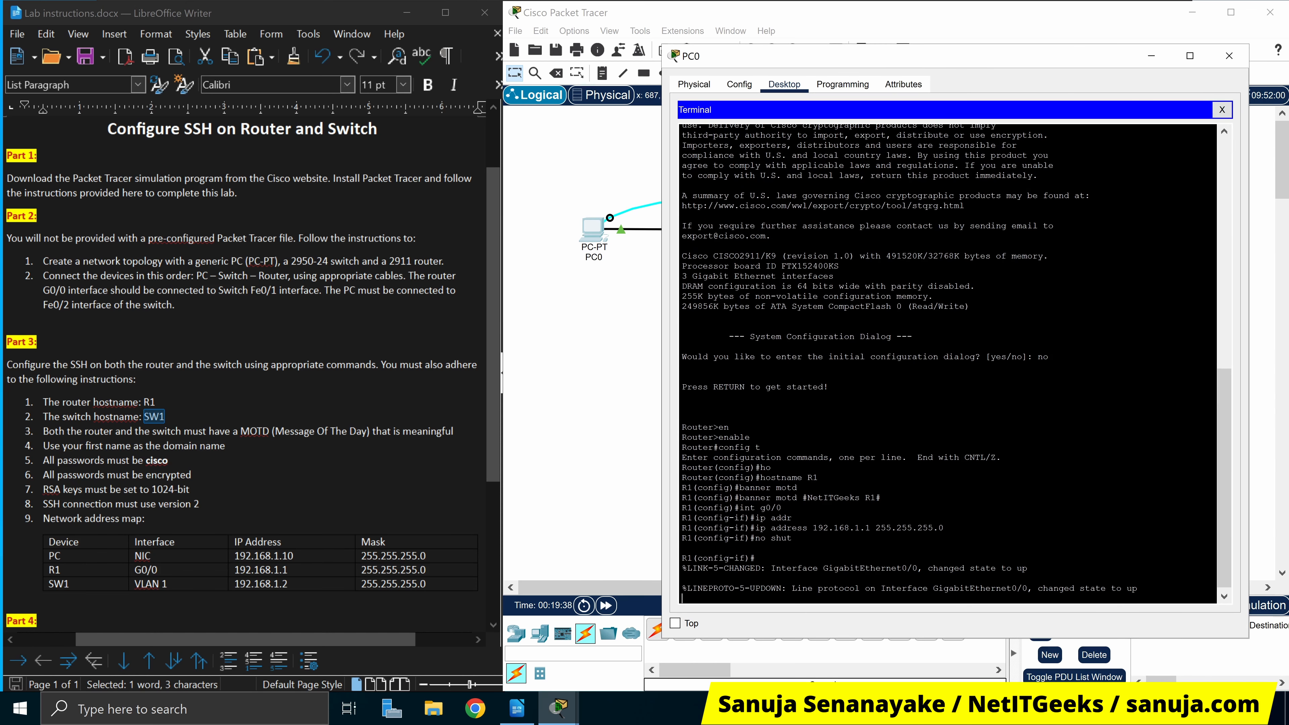
{"action": "left_click_drag", "start_coordinate": [771, 569], "coordinate": [1138, 589]}
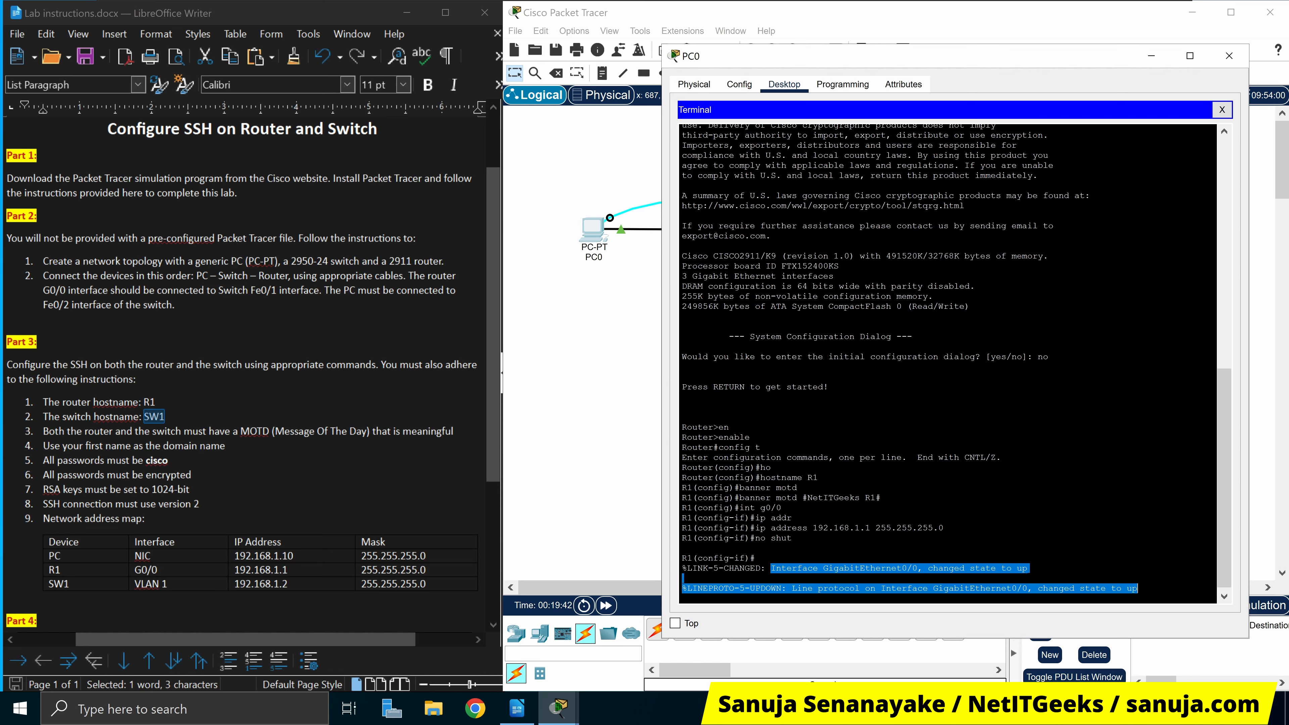
{"action": "left_click_drag", "start_coordinate": [970, 312], "coordinate": [993, 77]}
Exit interface mode and set R1's ip domain-name to the user's first name
{"action": "key", "text": "Return"}
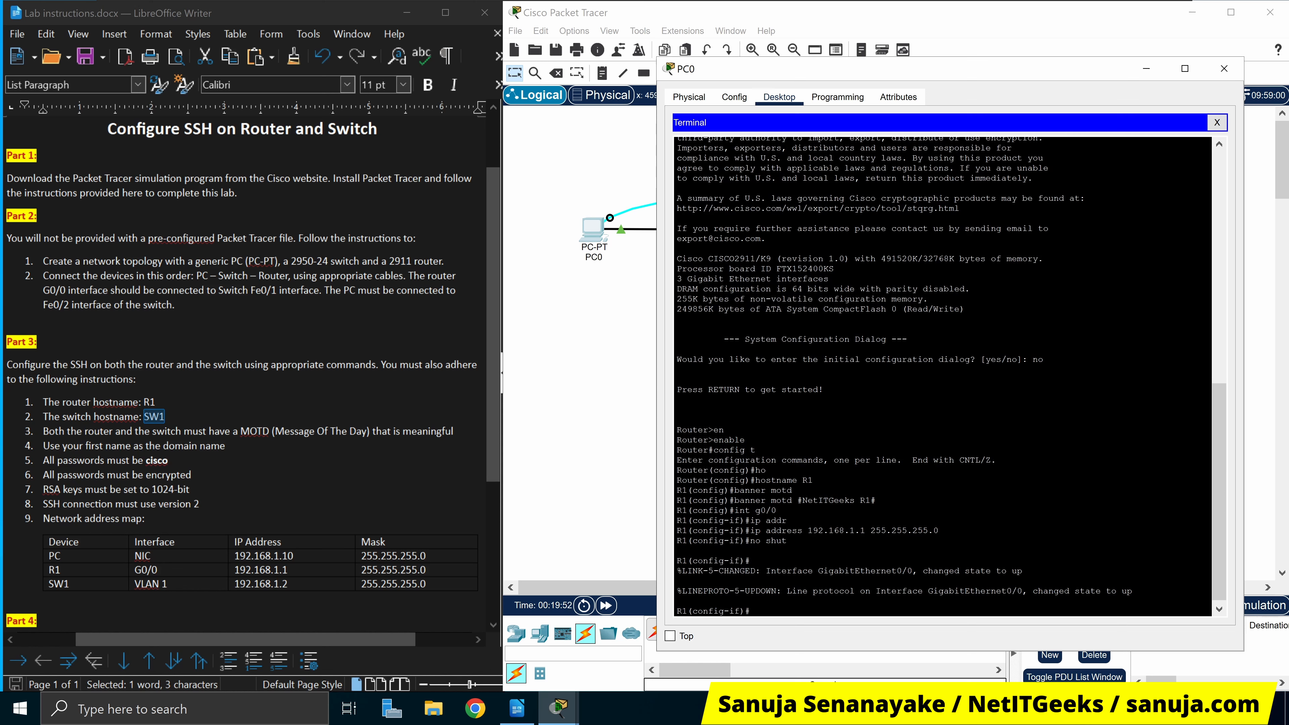
{"action": "type", "text": "exit"}
{"action": "key", "text": "Return"}
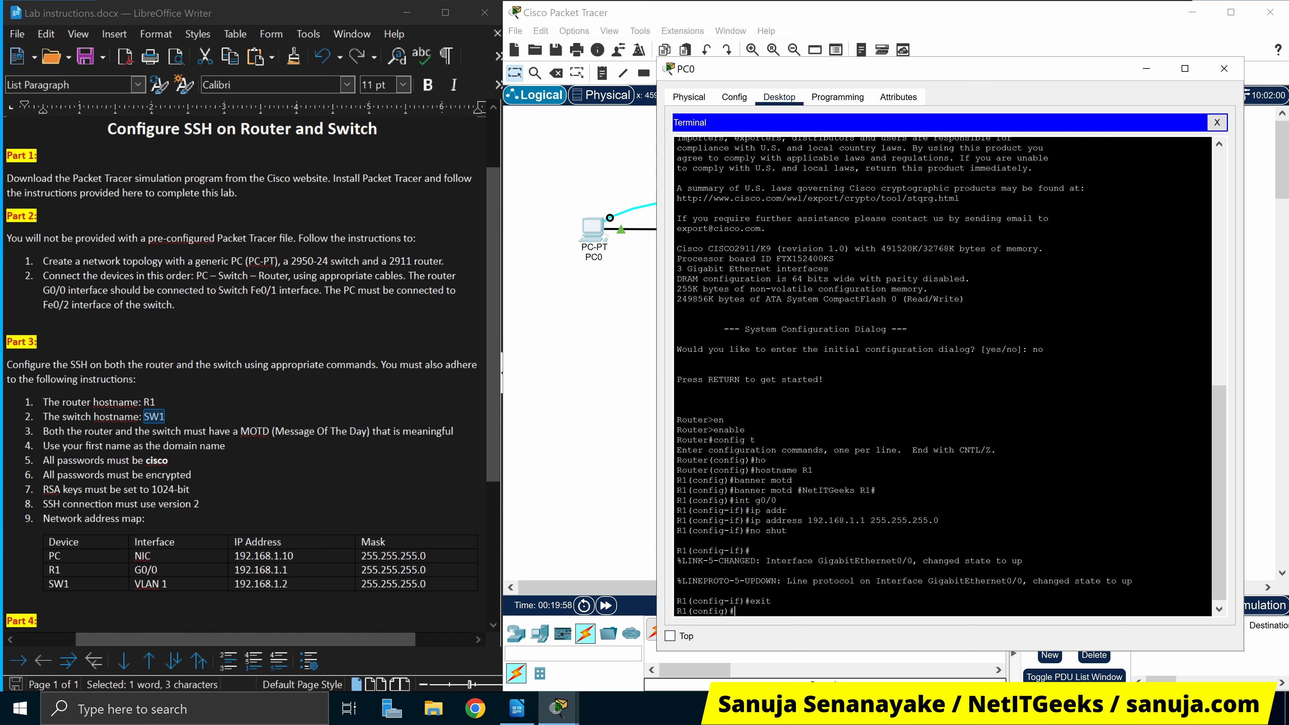
{"action": "type", "text": "ip domain-na"}
{"action": "key", "text": "Tab"}
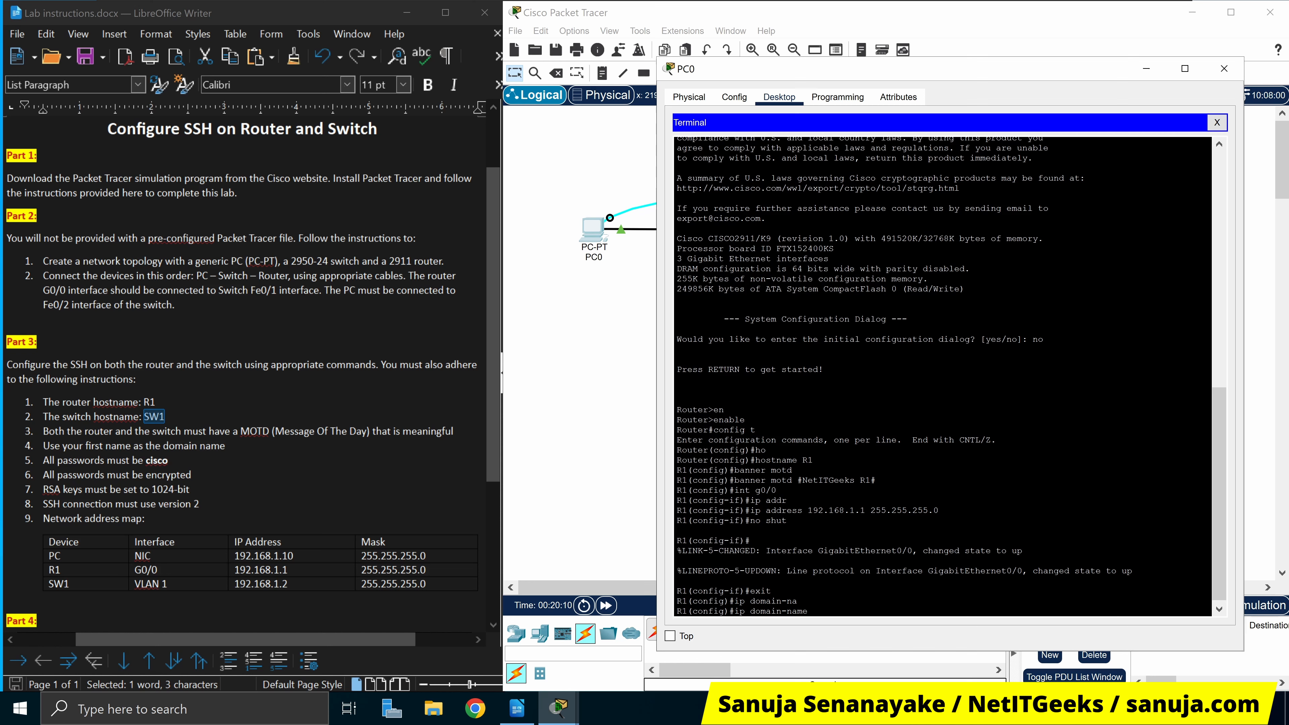
{"action": "type", "text": "sanuja"}
{"action": "key", "text": "Return"}
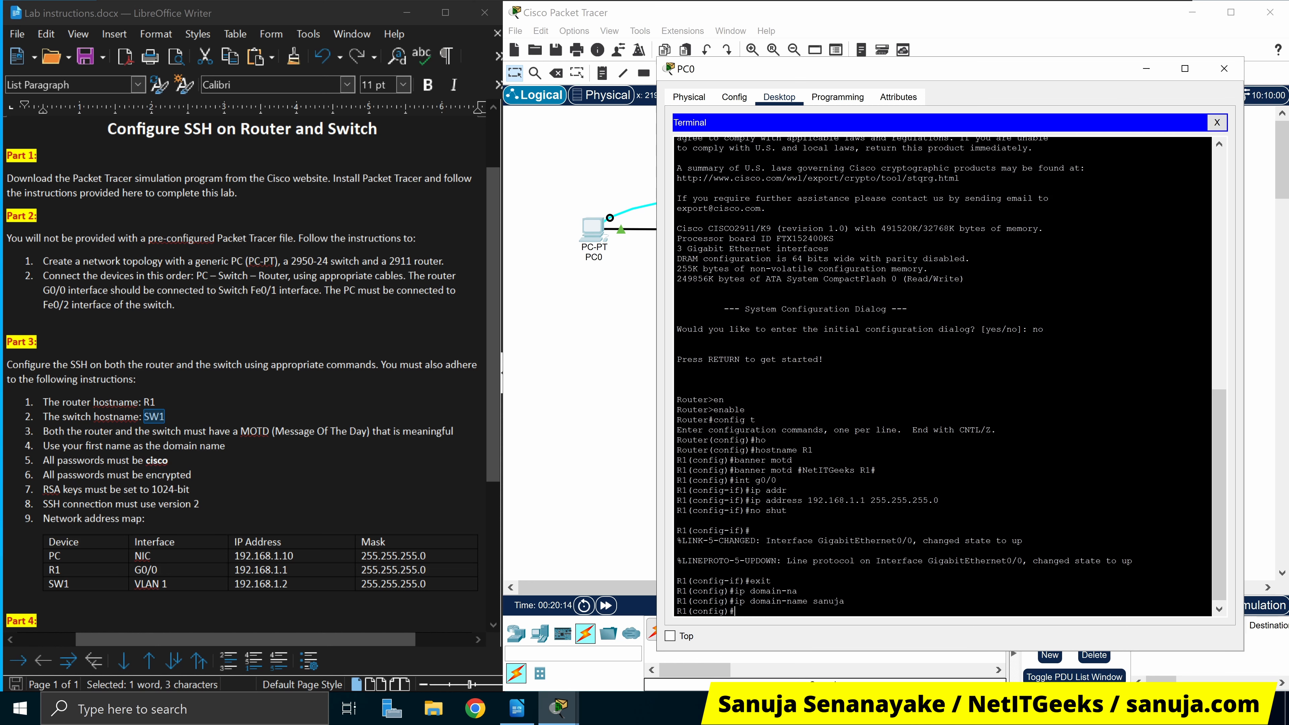
Create a local username for the user with a secret password
{"action": "type", "text": "userna"}
{"action": "key", "text": "BackSpace"}
{"action": "key", "text": "BackSpace"}
{"action": "key", "text": "BackSpace"}
{"action": "key", "text": "BackSpace"}
{"action": "key", "text": "BackSpace"}
{"action": "key", "text": "BackSpace"}
{"action": "type", "text": "user"}
{"action": "key", "text": "BackSpace"}
{"action": "type", "text": "sername sanuja sec"}
{"action": "key", "text": "Tab"}
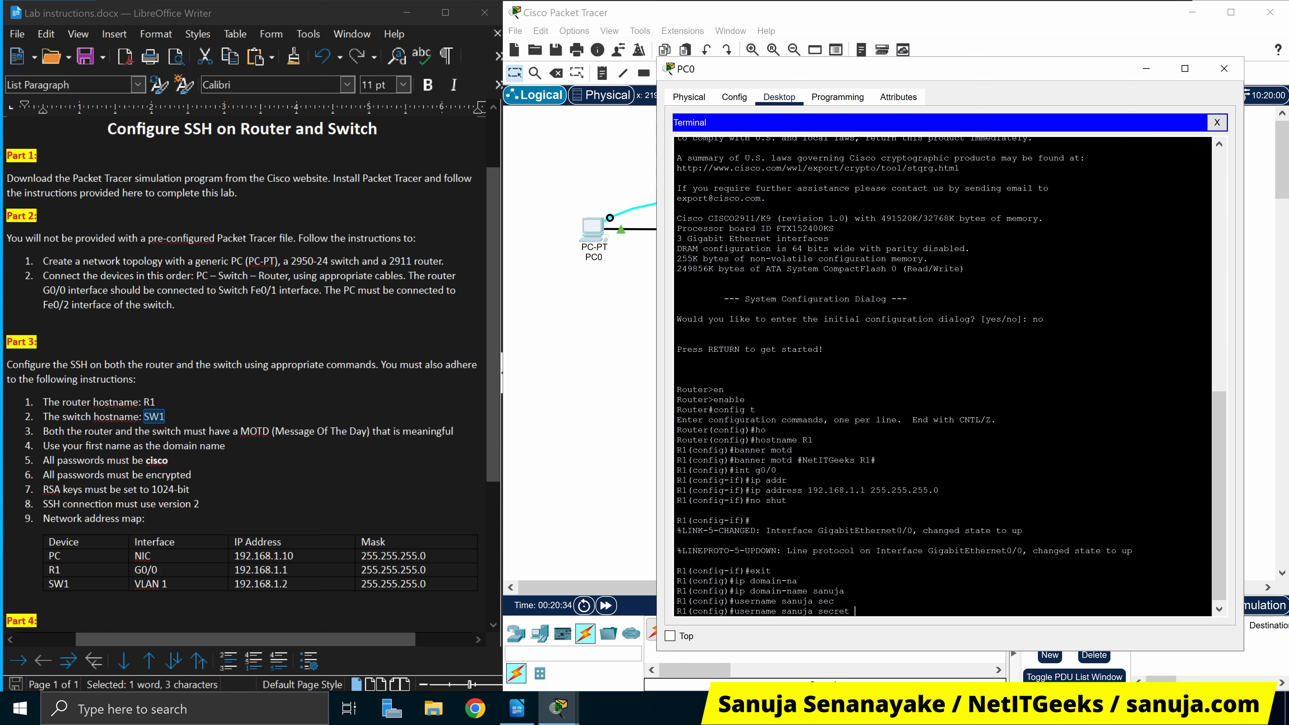
{"action": "type", "text": "cisco"}
{"action": "key", "text": "Return"}
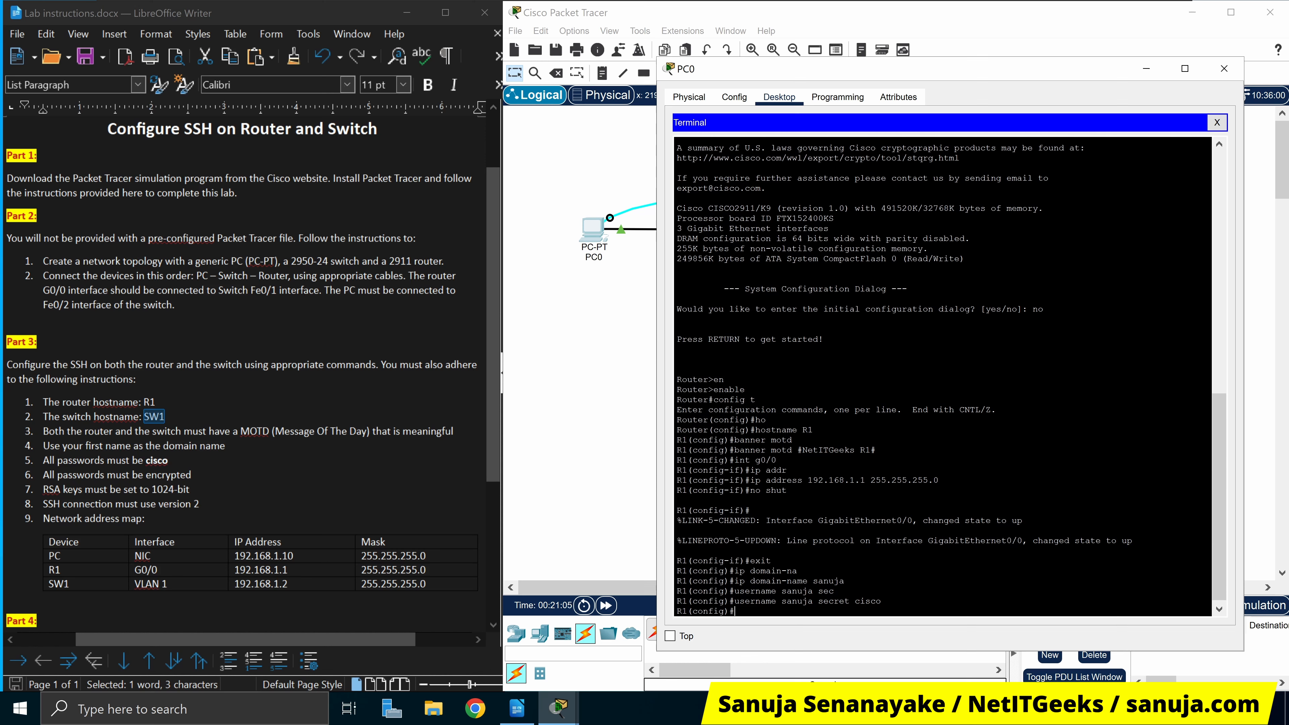
Set an enable secret password for R1's privileged mode
{"action": "type", "text": "na"}
{"action": "key", "text": "Tab"}
{"action": "type", "text": "sec"}
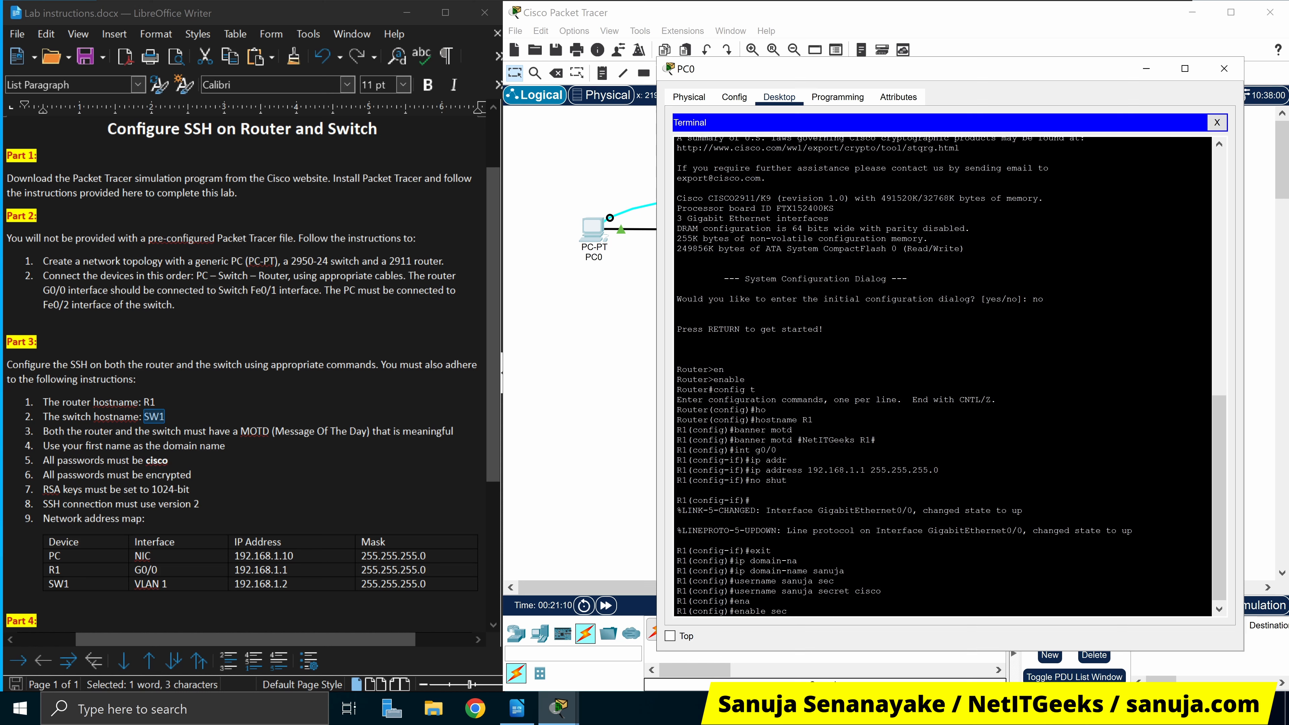
{"action": "key", "text": "Tab"}
{"action": "type", "text": "ci"}
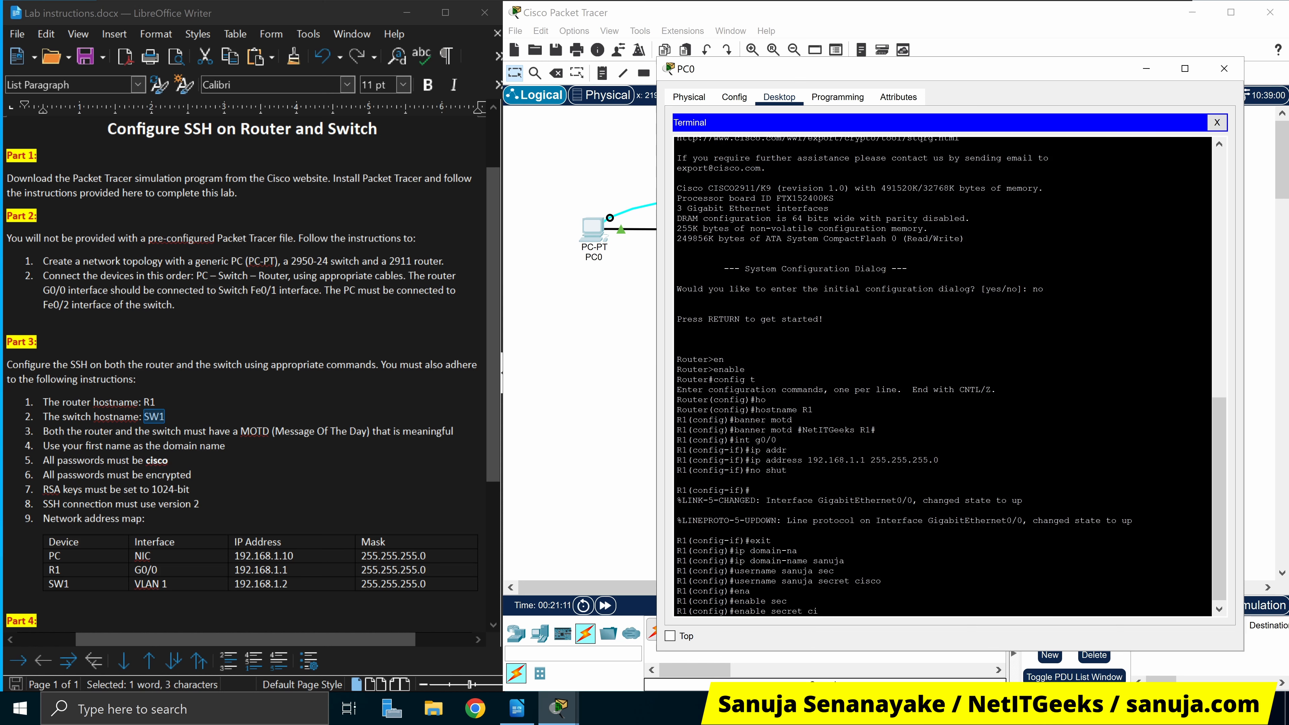
{"action": "type", "text": "sco"}
{"action": "key", "text": "Return"}
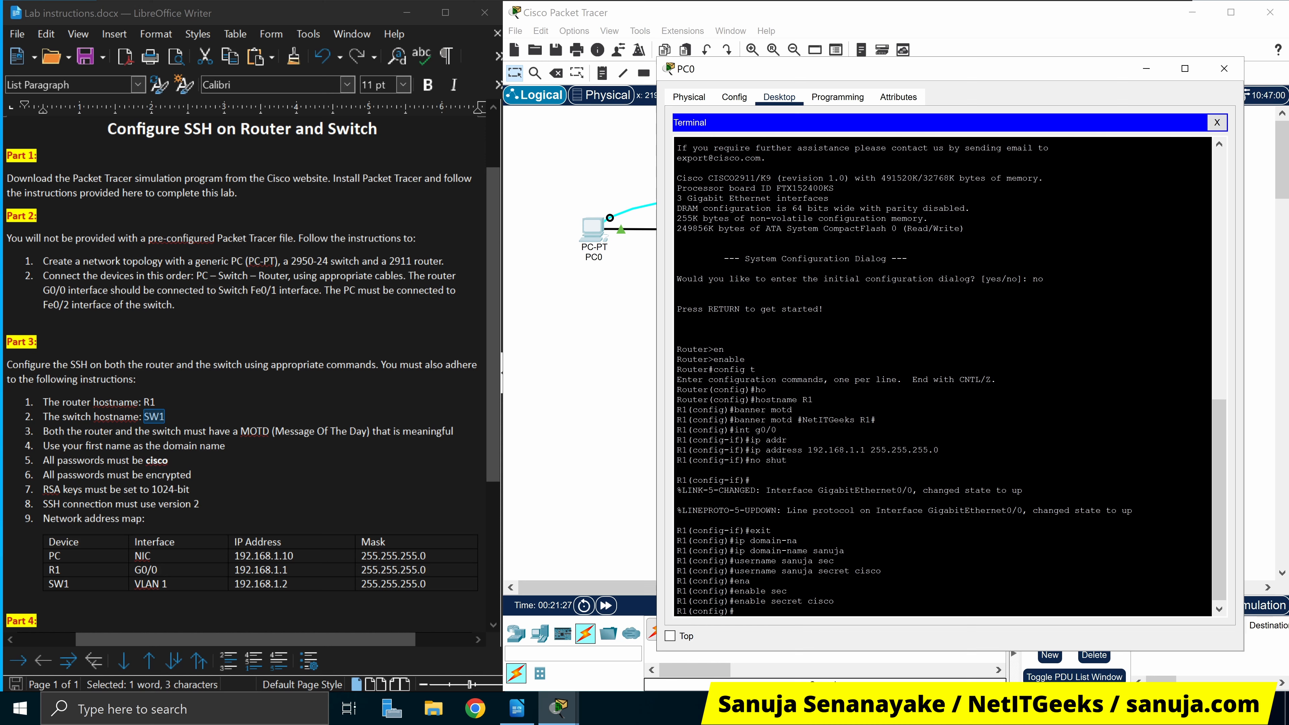
Give line console 0 a password, require login, and exit line configuration
{"action": "type", "text": "line console 0"}
{"action": "key", "text": "Return"}
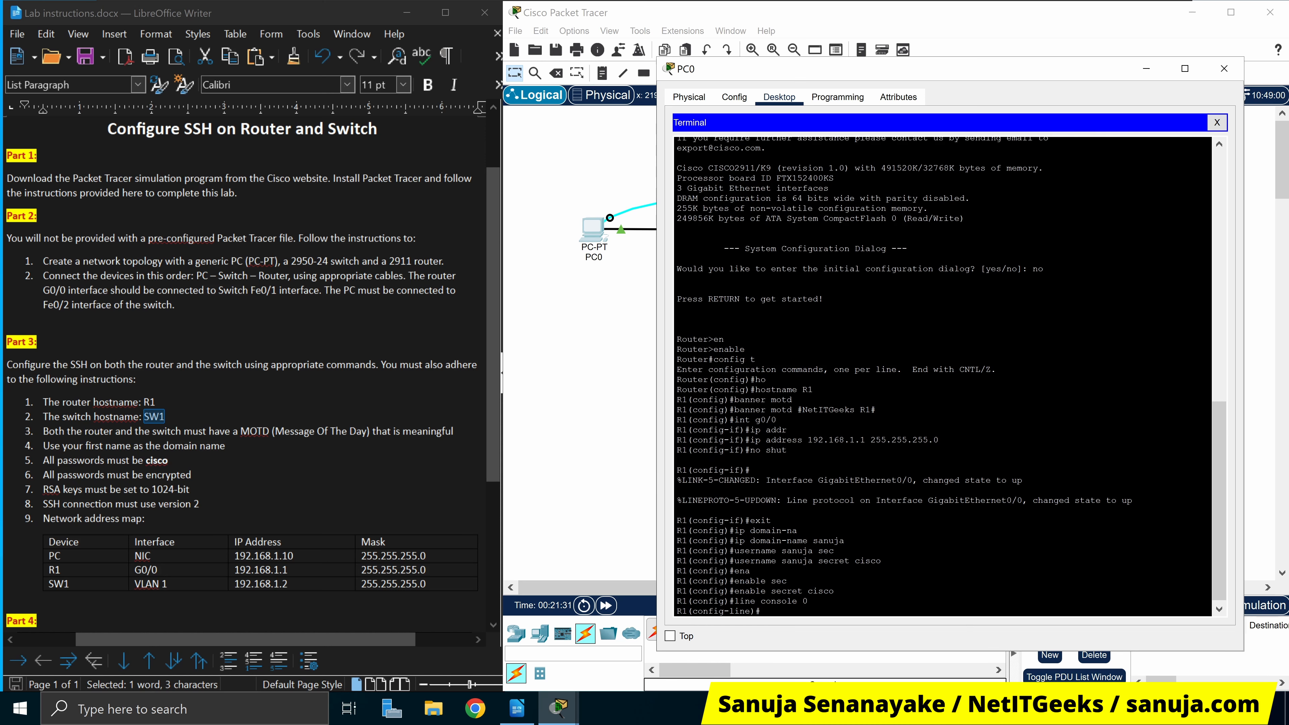
{"action": "type", "text": "pass"}
{"action": "key", "text": "Tab"}
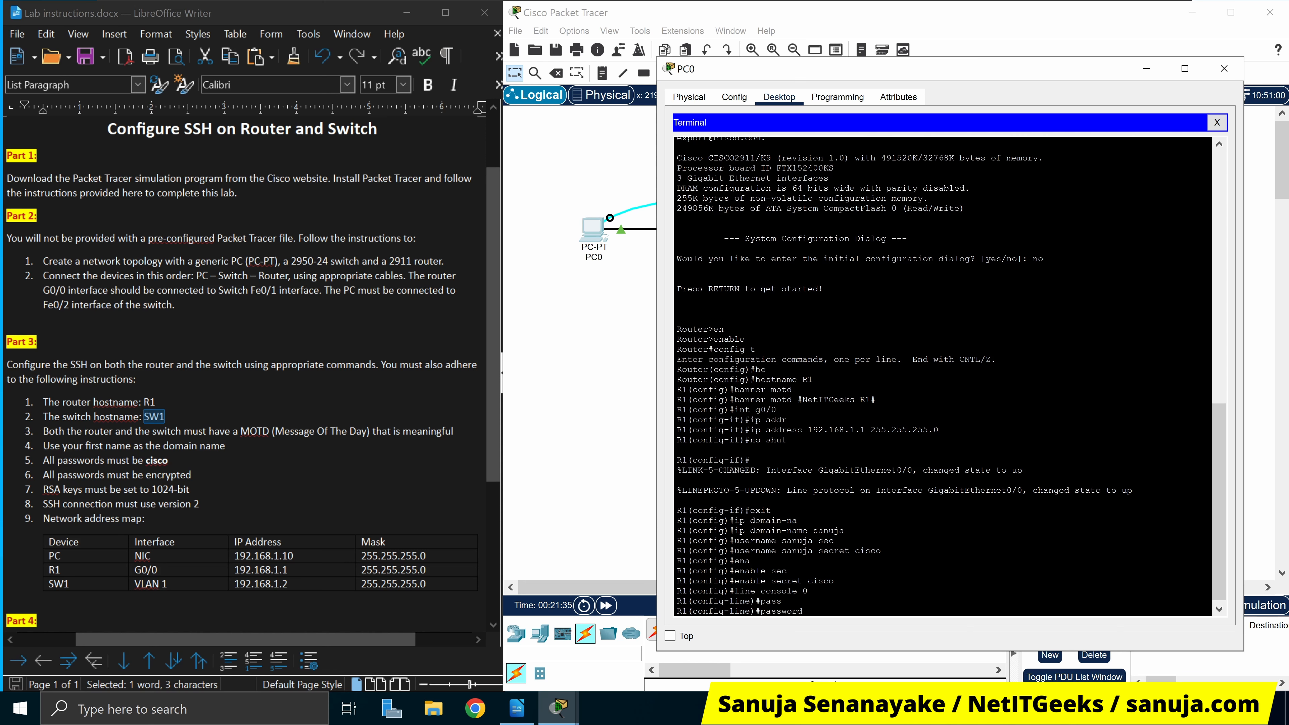
{"action": "type", "text": "cisco"}
{"action": "key", "text": "Return"}
{"action": "type", "text": "login"}
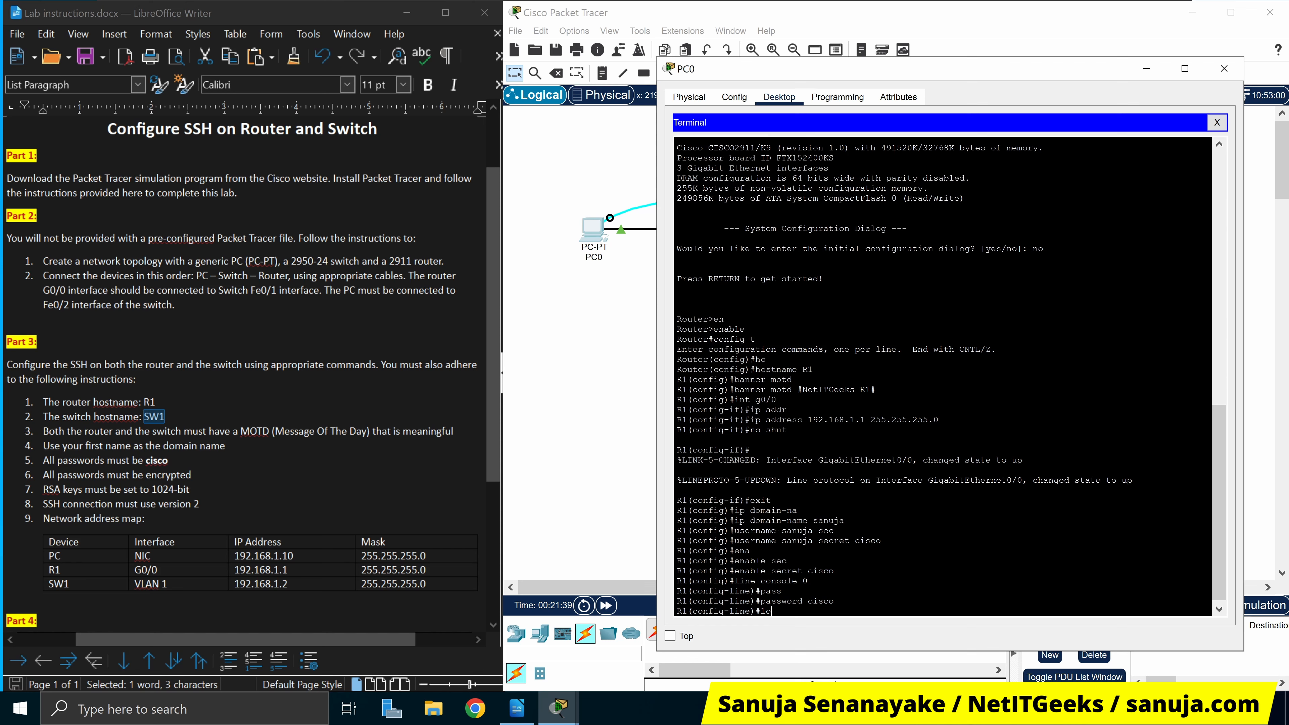
{"action": "key", "text": "Return"}
{"action": "type", "text": "e)#e"}
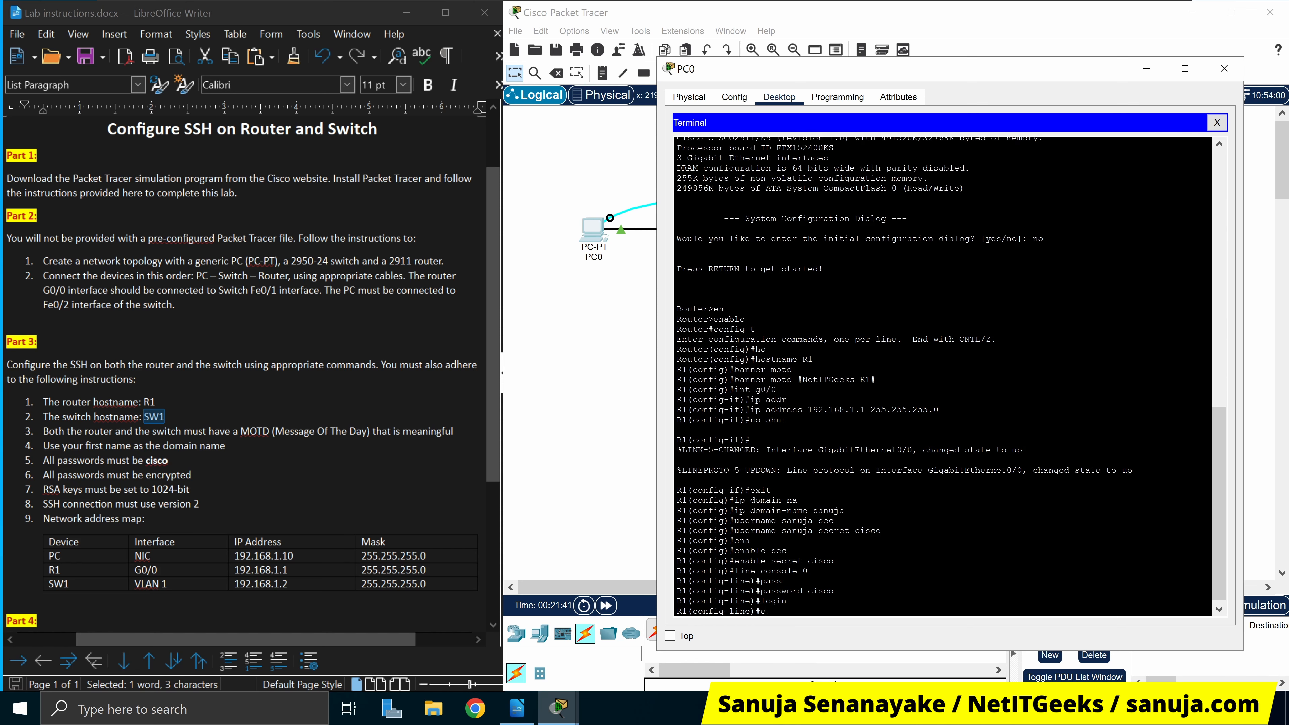
{"action": "type", "text": "xit"}
{"action": "key", "text": "Return"}
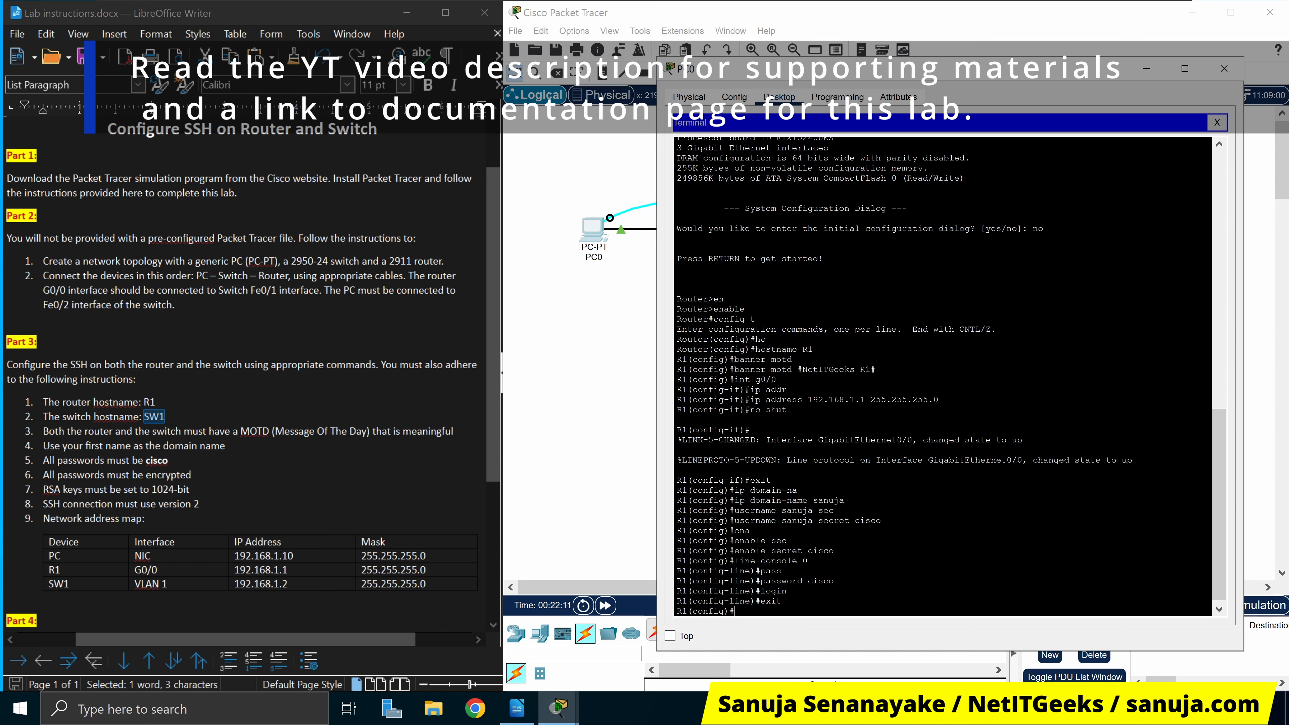
Enable service password-encryption, then begin a crypto command at the config prompt
{"action": "type", "text": "service"}
{"action": "key", "text": "Tab"}
{"action": "type", "text": "pass"}
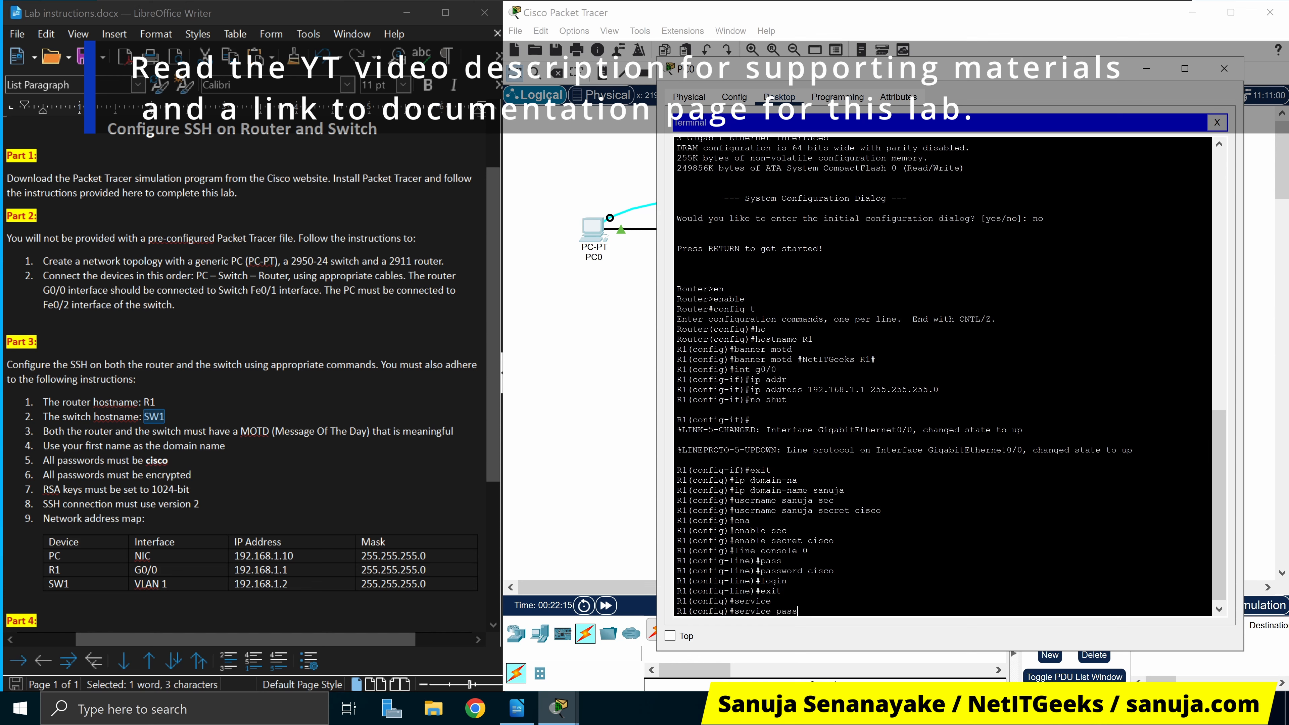
{"action": "key", "text": "Tab"}
{"action": "key", "text": "Return"}
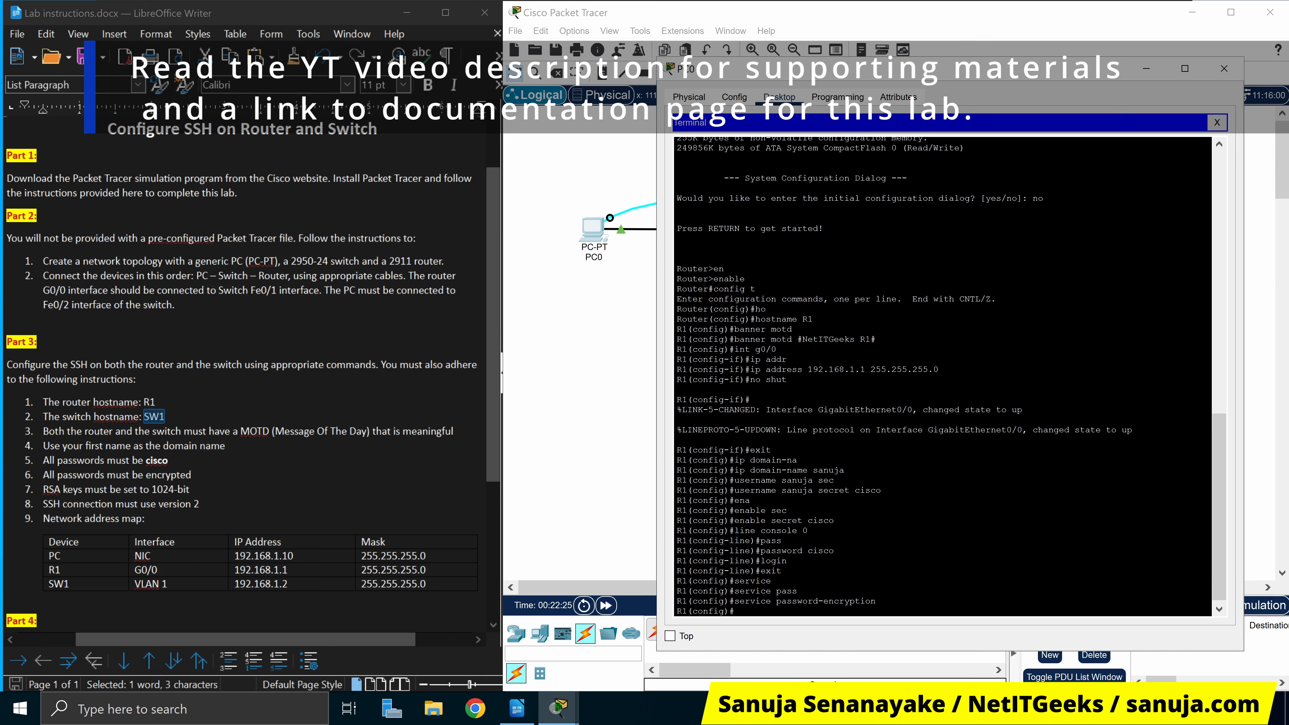
{"action": "type", "text": "cryp"}
{"action": "key", "text": "Tab"}
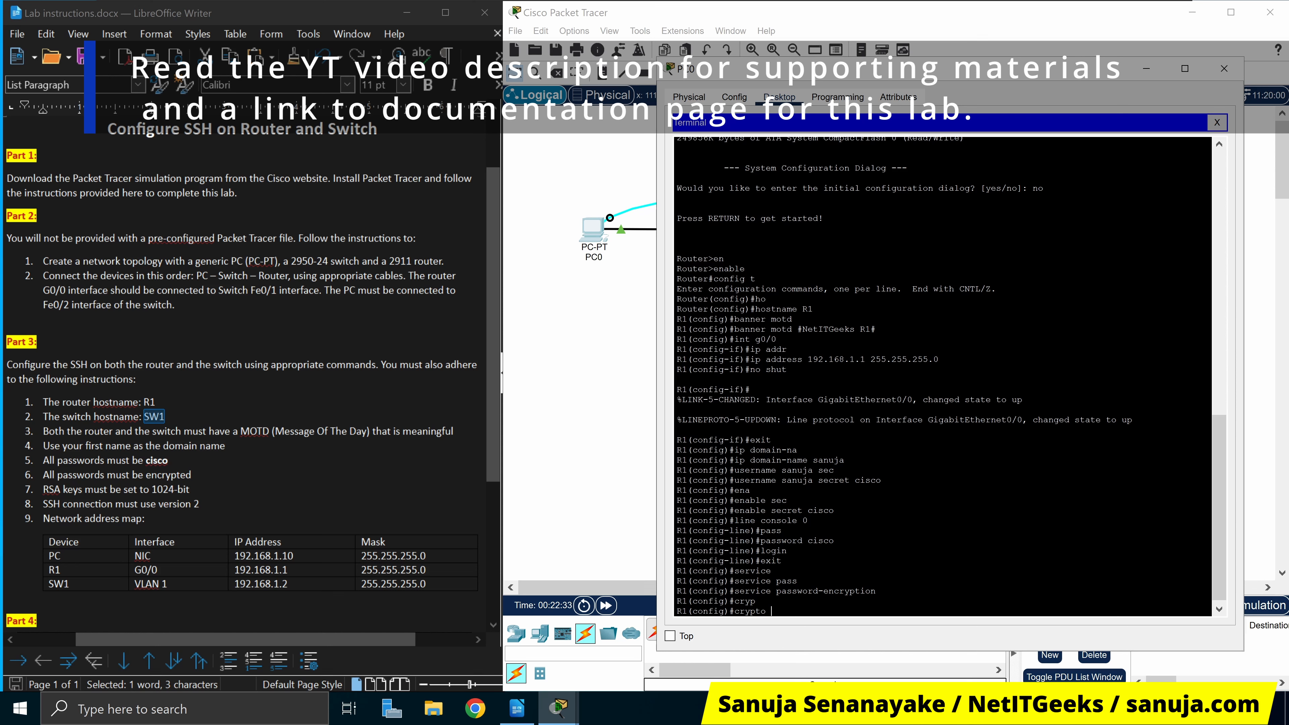
Generate 1024-bit RSA keys on R1 with crypto key generate rsa, then start typing ip ssh version
{"action": "type", "text": "key gen"}
{"action": "key", "text": "Tab"}
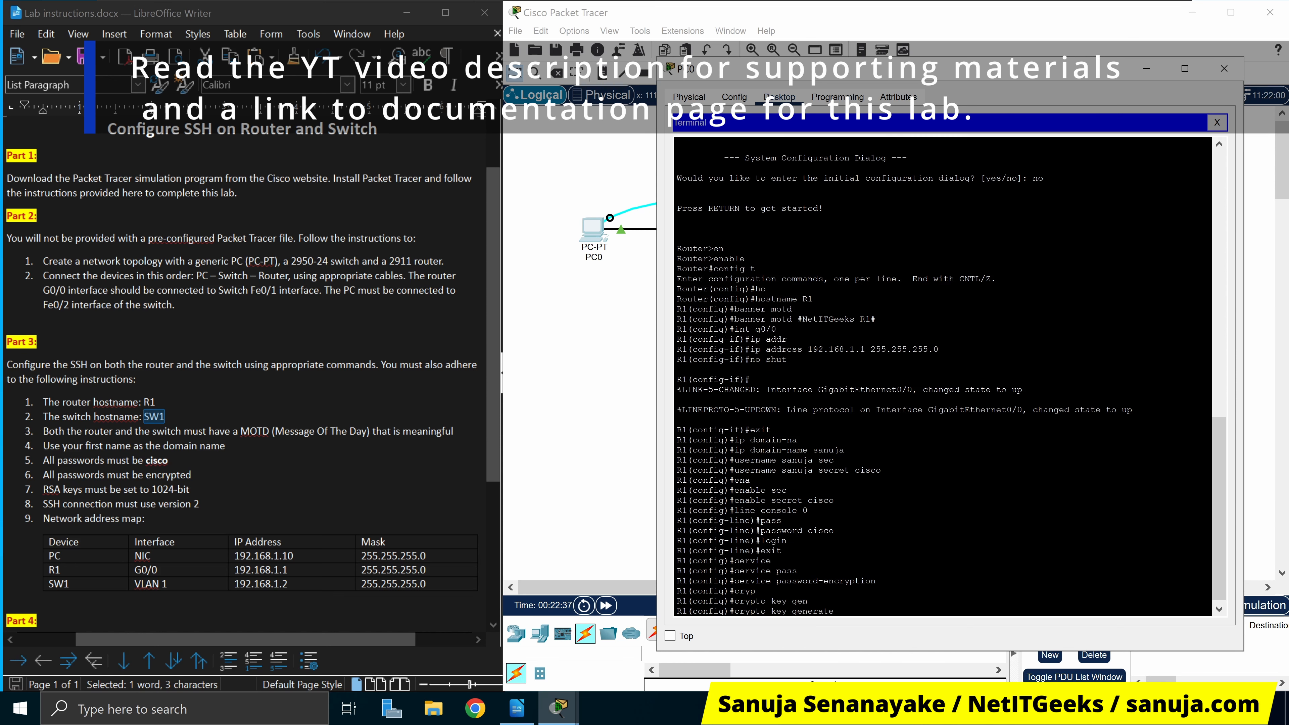
{"action": "type", "text": "rsa"}
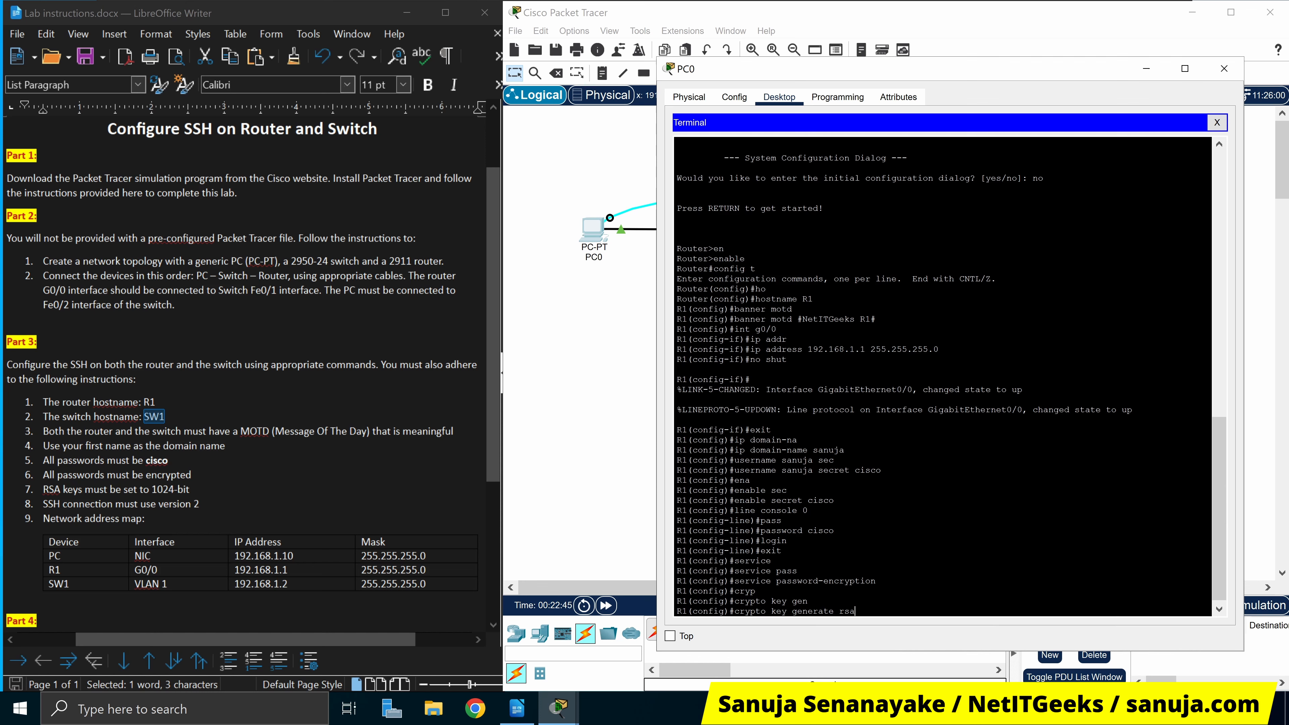
{"action": "key", "text": "Return"}
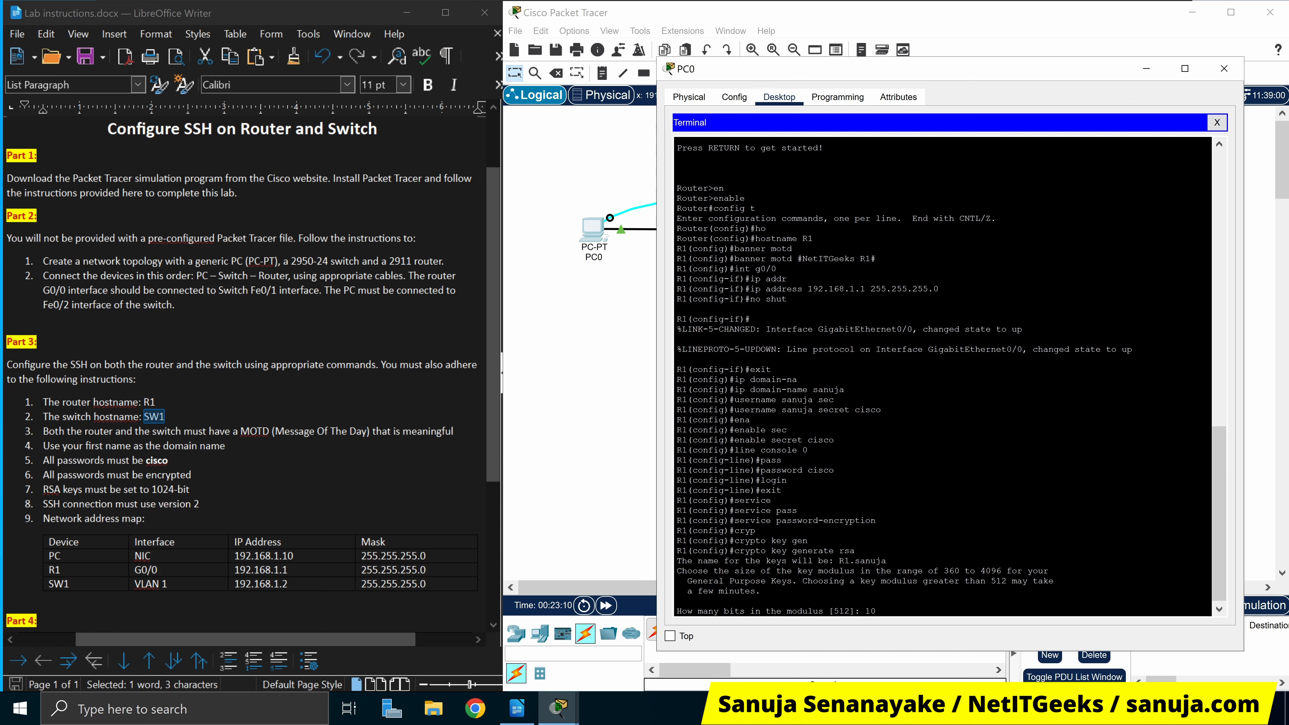
{"action": "type", "text": "24"}
{"action": "key", "text": "Return"}
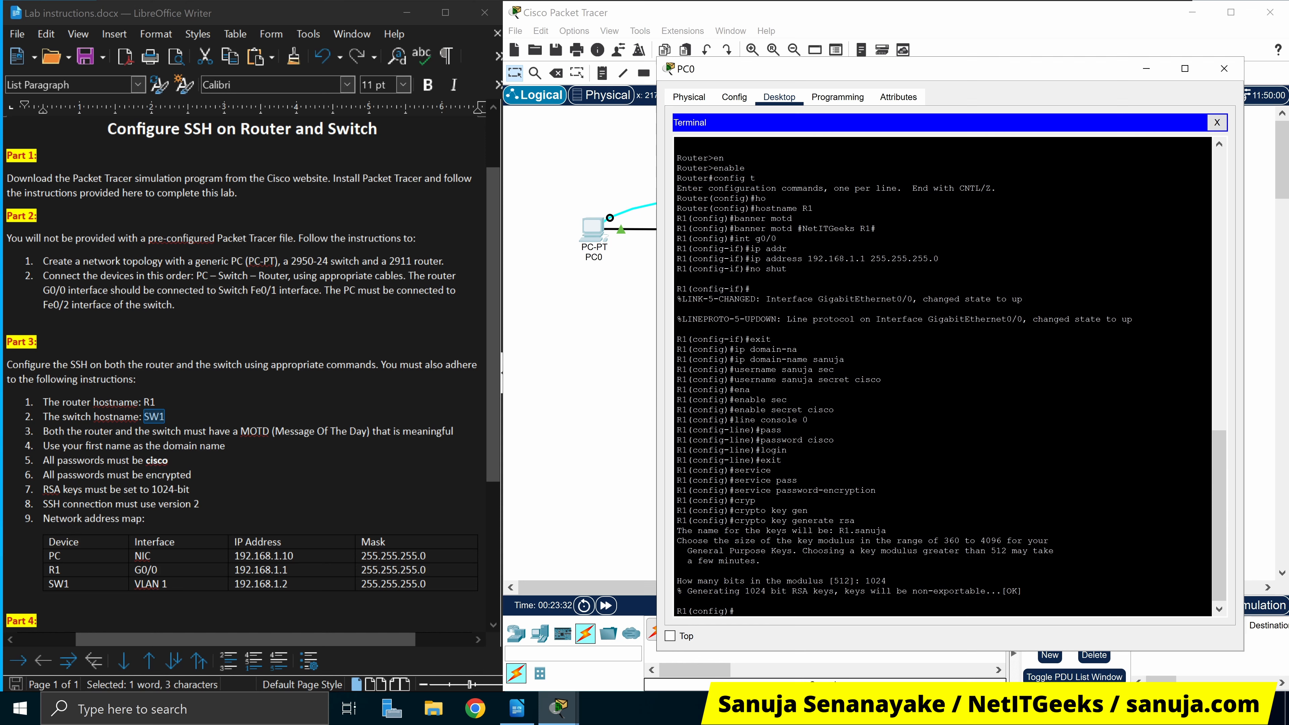
{"action": "type", "text": "ssh version"}
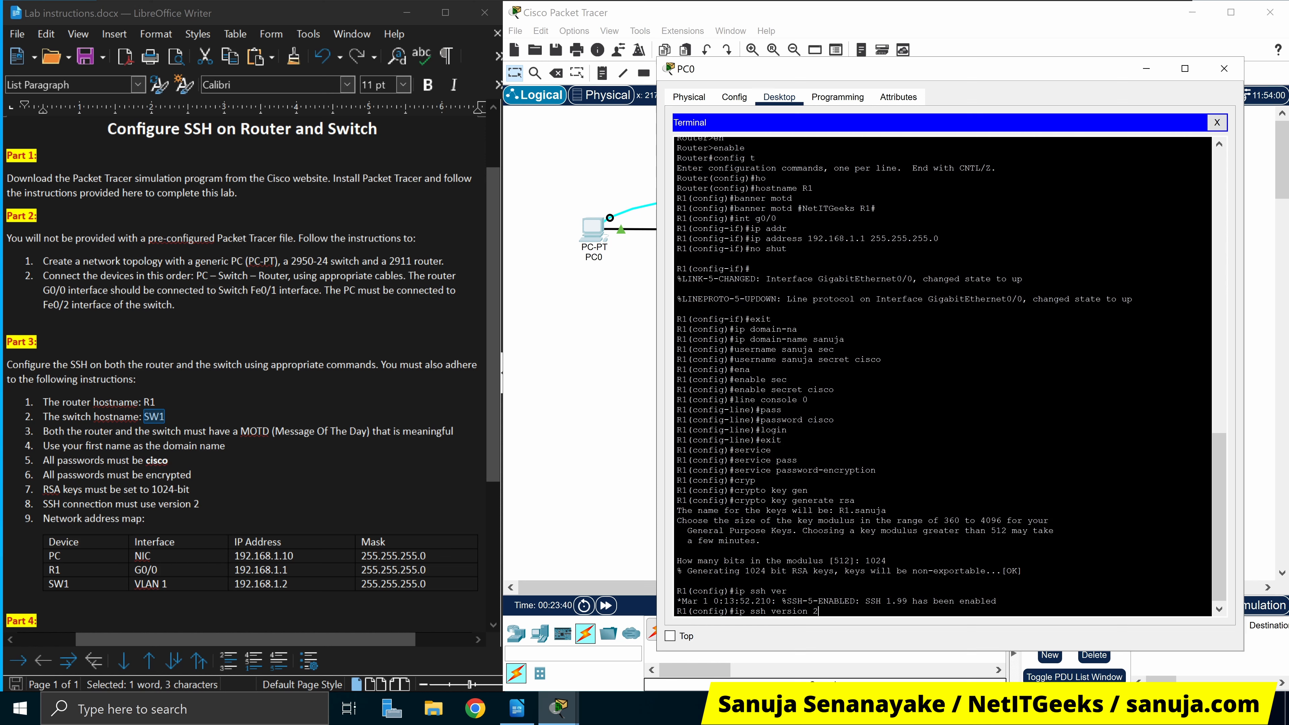
Apply ip ssh version 2 on R1, recalling and re-entering the command until it sticks
{"action": "type", "text": "2"}
{"action": "key", "text": "Return"}
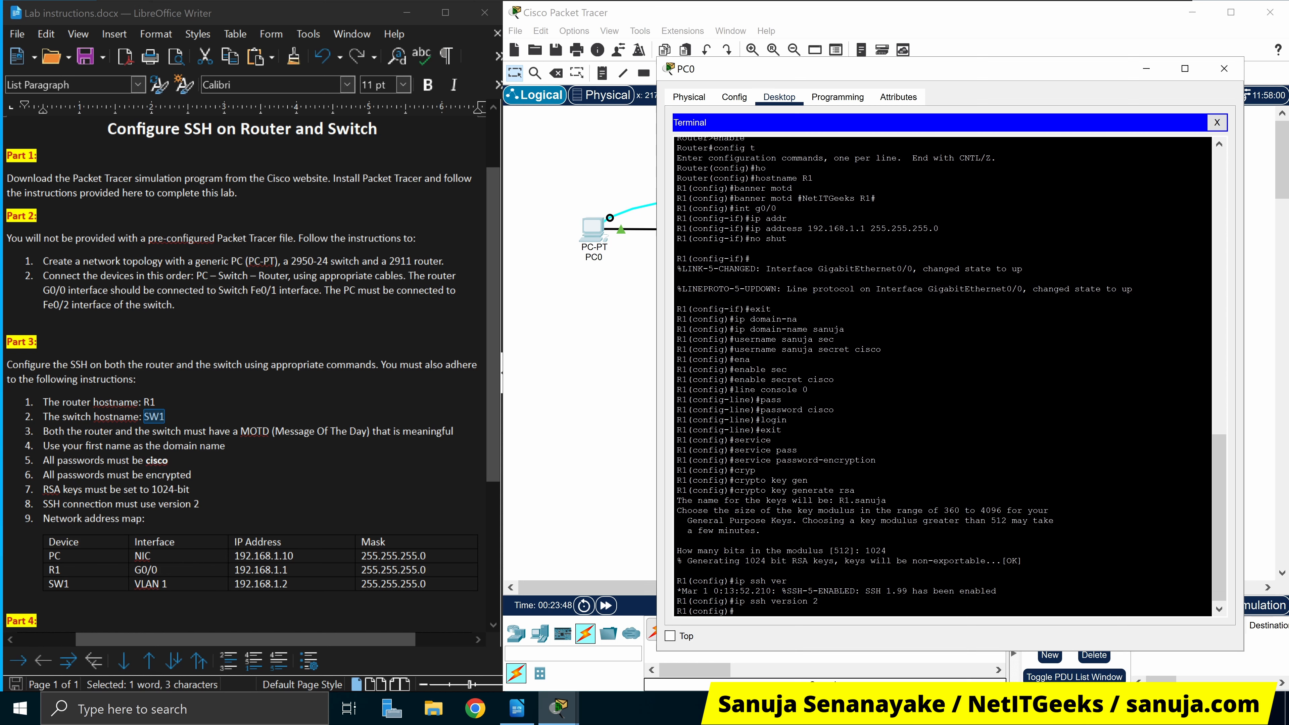
{"action": "key", "text": "Up"}
{"action": "key", "text": "Return"}
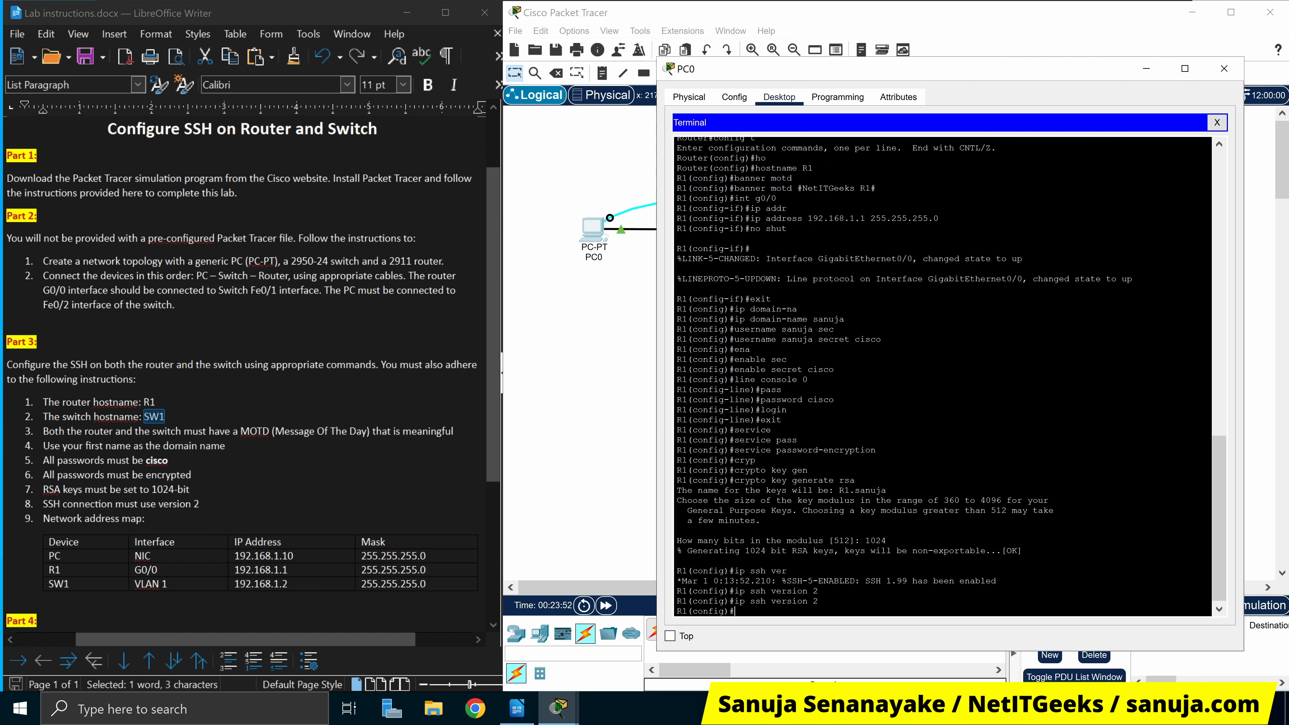
{"action": "left_click_drag", "start_coordinate": [820, 601], "coordinate": [729, 601]}
{"action": "left_click", "coordinate": [735, 611]}
{"action": "key", "text": "Up"}
{"action": "key", "text": "Return"}
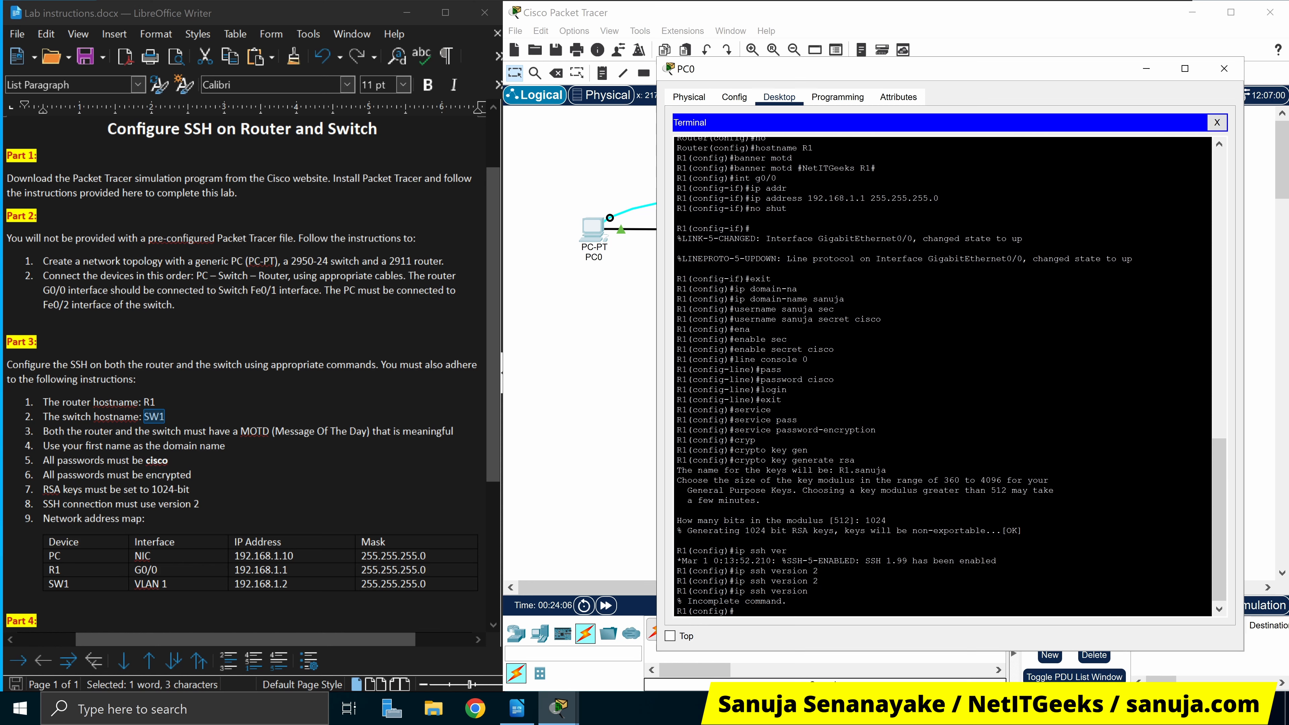
{"action": "key", "text": "Up"}
{"action": "type", "text": "2"}
{"action": "key", "text": "Return"}
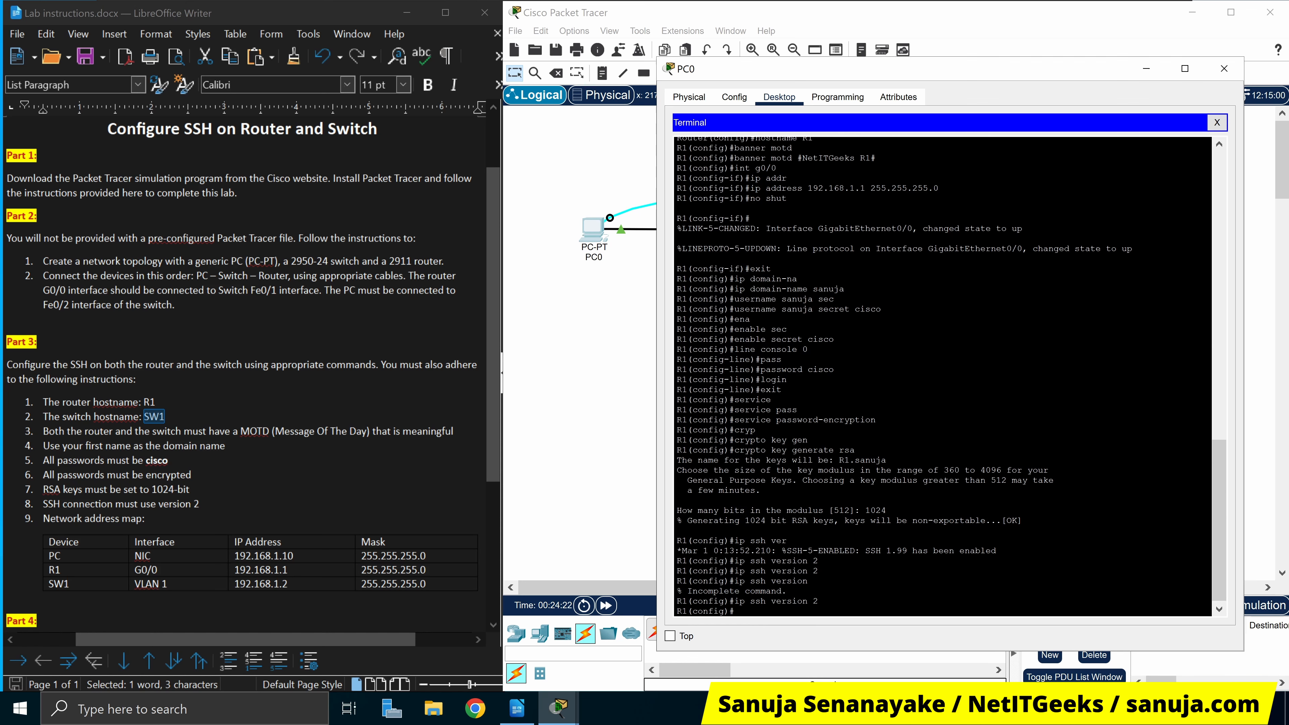
Enter configuration mode for R1's vty lines 0–15
{"action": "left_click_drag", "start_coordinate": [1006, 70], "coordinate": [1028, 89]}
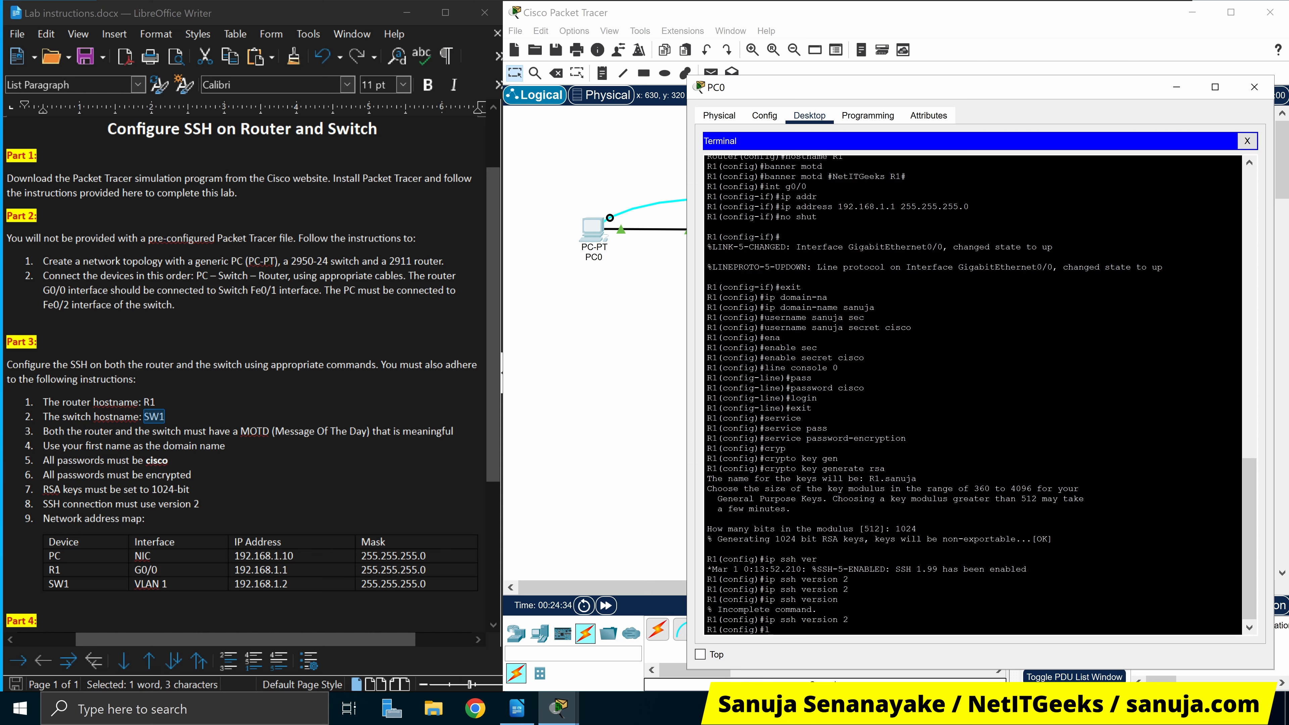
{"action": "type", "text": "ine vty 0 15"}
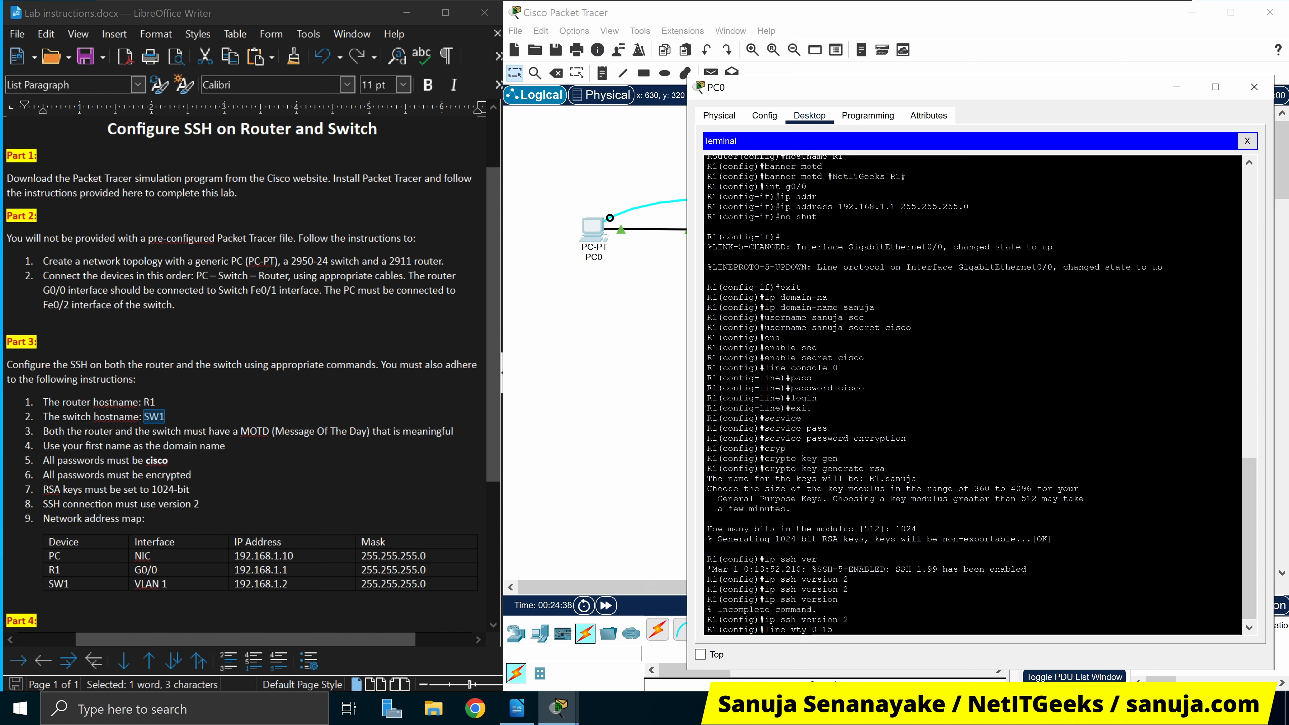
{"action": "key", "text": "Return"}
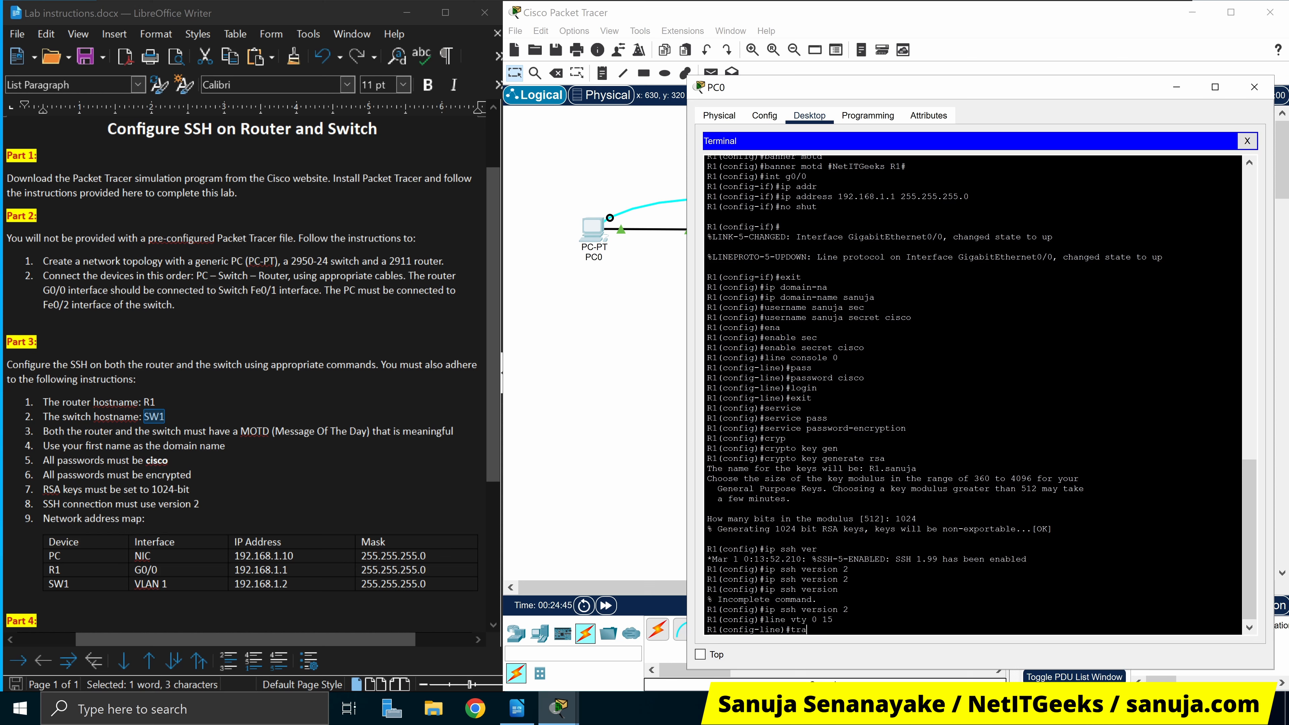
Restrict the vty lines to SSH only with transport input ssh
{"action": "type", "text": "as"}
{"action": "key", "text": "Tab"}
{"action": "key", "text": "BackSpace"}
{"action": "key", "text": "BackSpace"}
{"action": "key", "text": "BackSpace"}
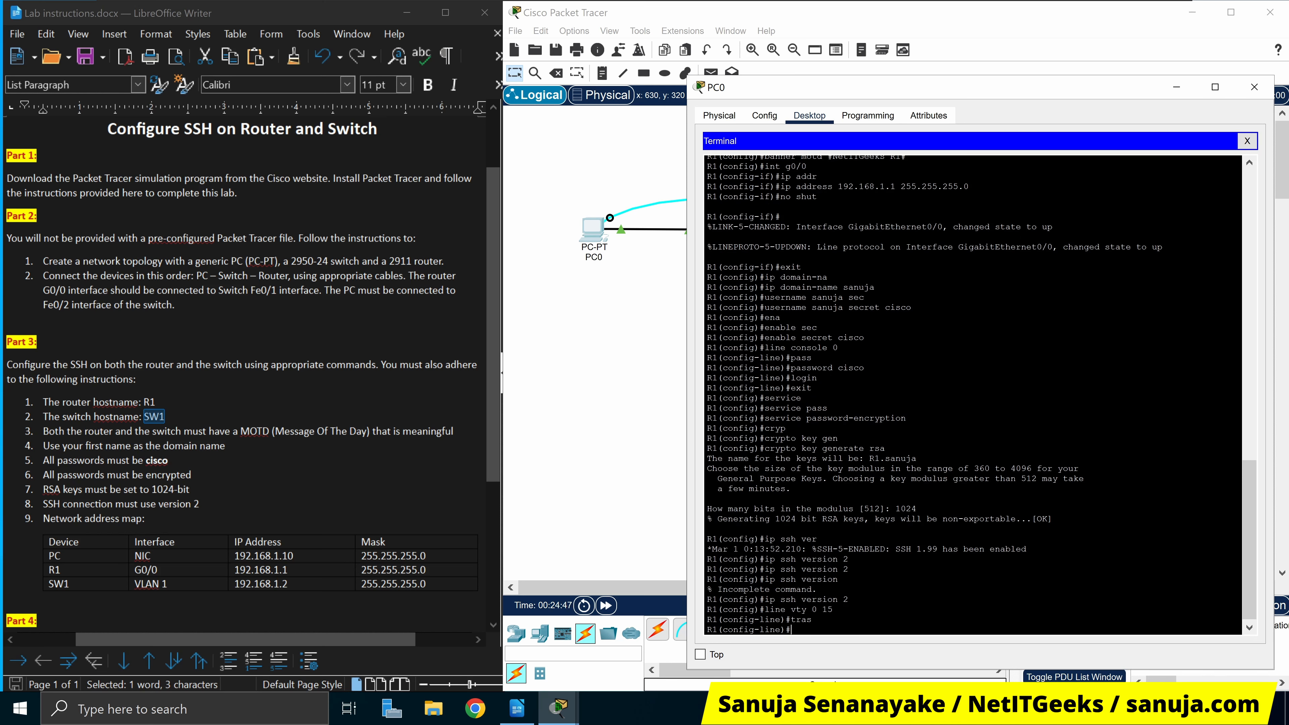
{"action": "type", "text": "rans"}
{"action": "key", "text": "Tab"}
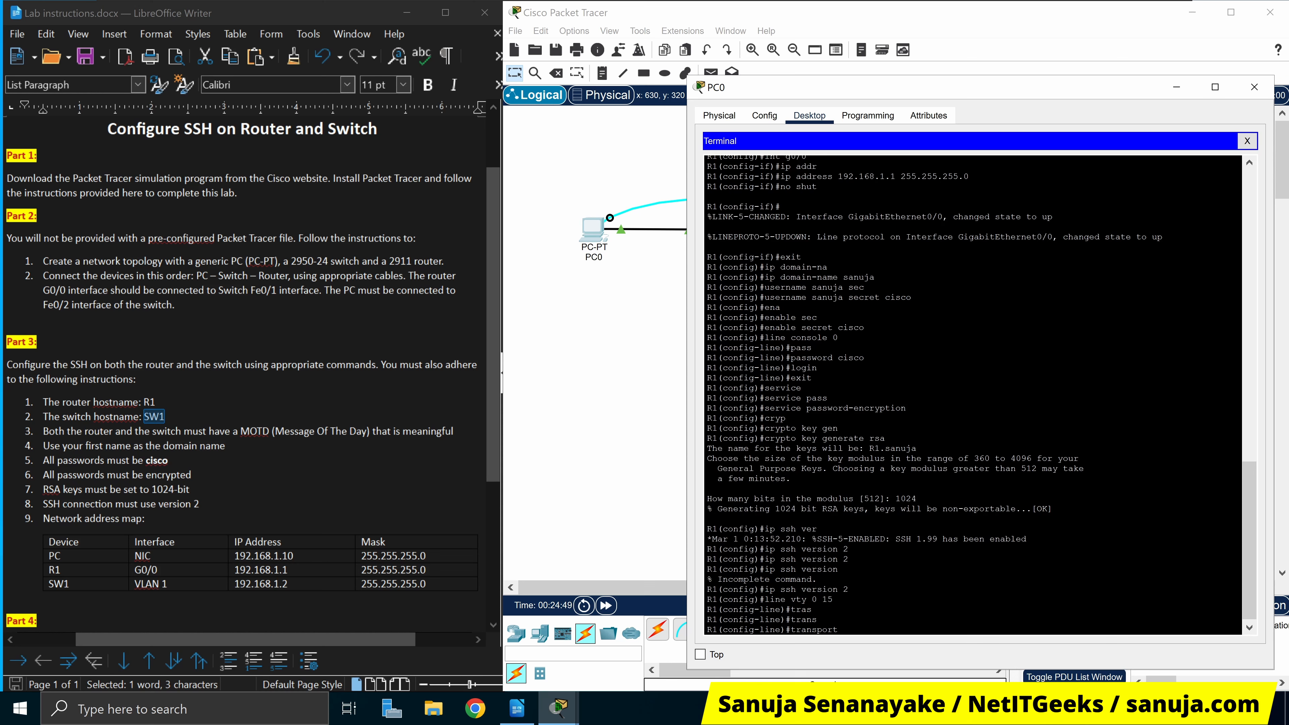
{"action": "type", "text": "in"}
{"action": "key", "text": "Tab"}
{"action": "type", "text": "ssh"}
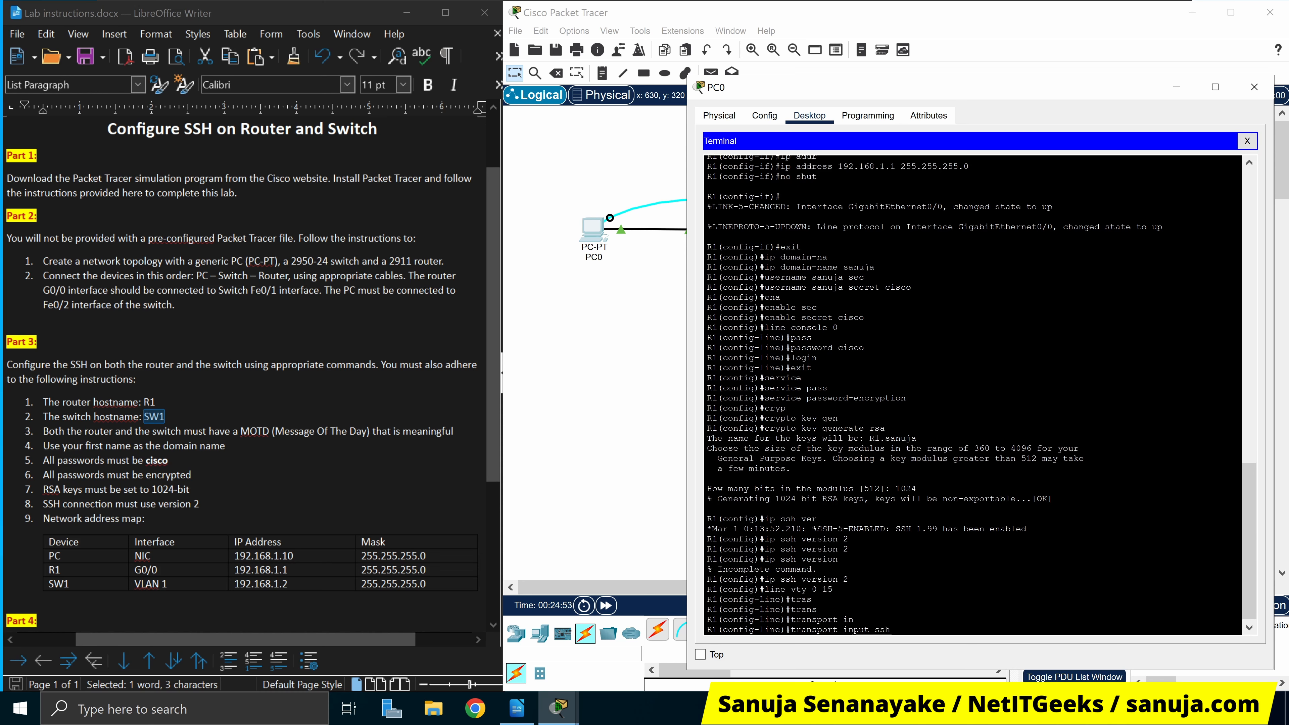
{"action": "key", "text": "Return"}
Type login local at the vty configuration prompt
{"action": "type", "text": "login local"}
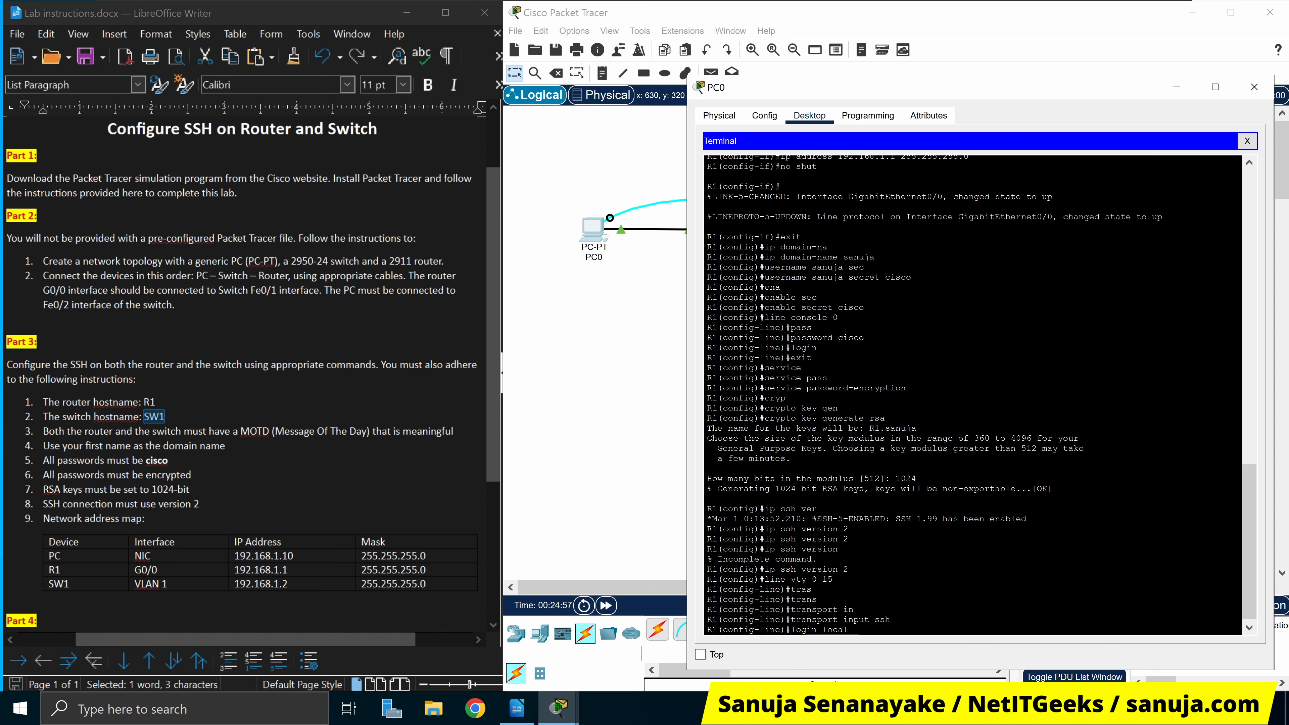
{"action": "left_click_drag", "start_coordinate": [850, 630], "coordinate": [797, 630]}
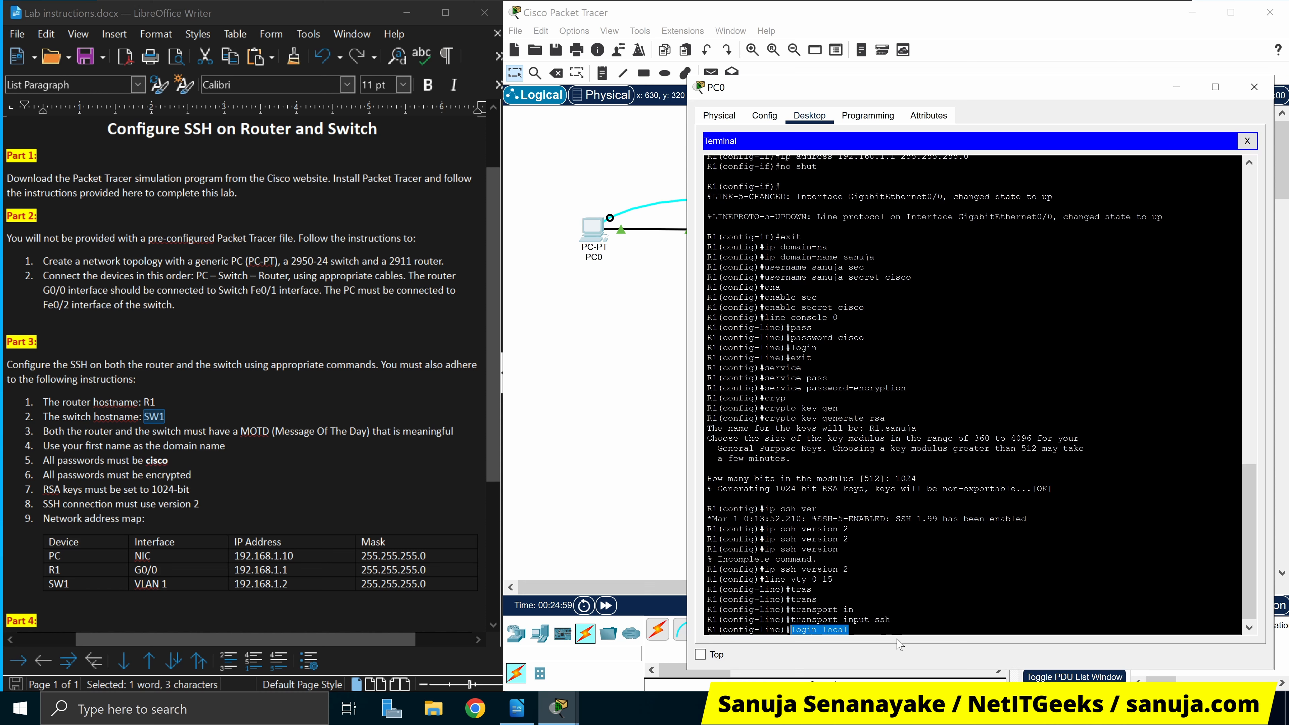
{"action": "left_click", "coordinate": [900, 629]}
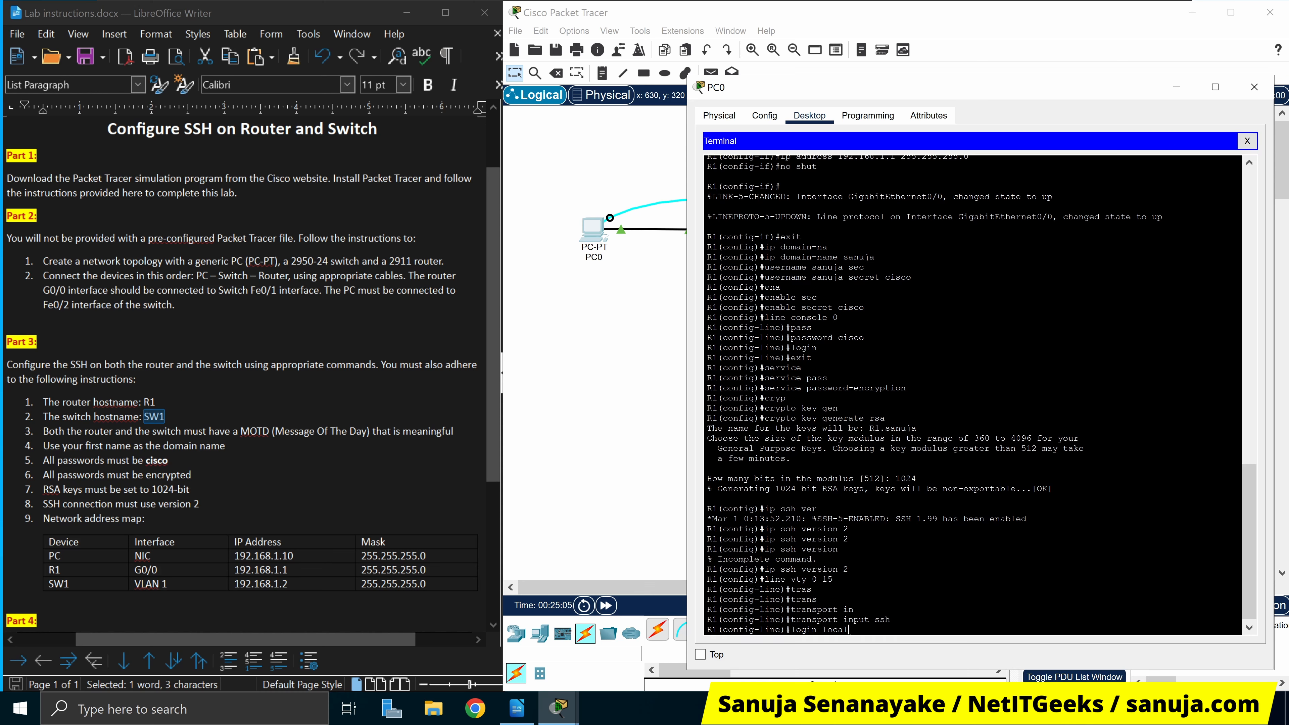
Run login local on R1's vty lines and scroll back through the session to review it
{"action": "key", "text": "Return"}
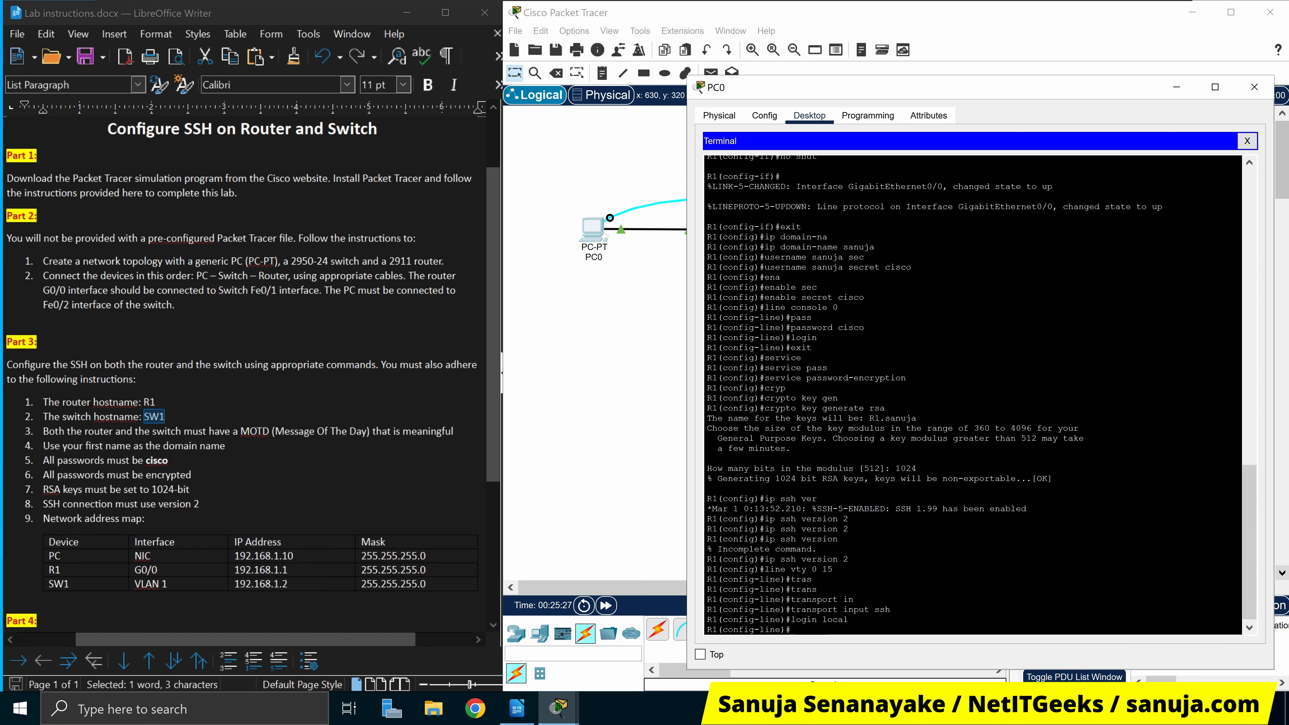
{"action": "scroll", "coordinate": [972, 396], "scroll_direction": "down", "scroll_amount": 1}
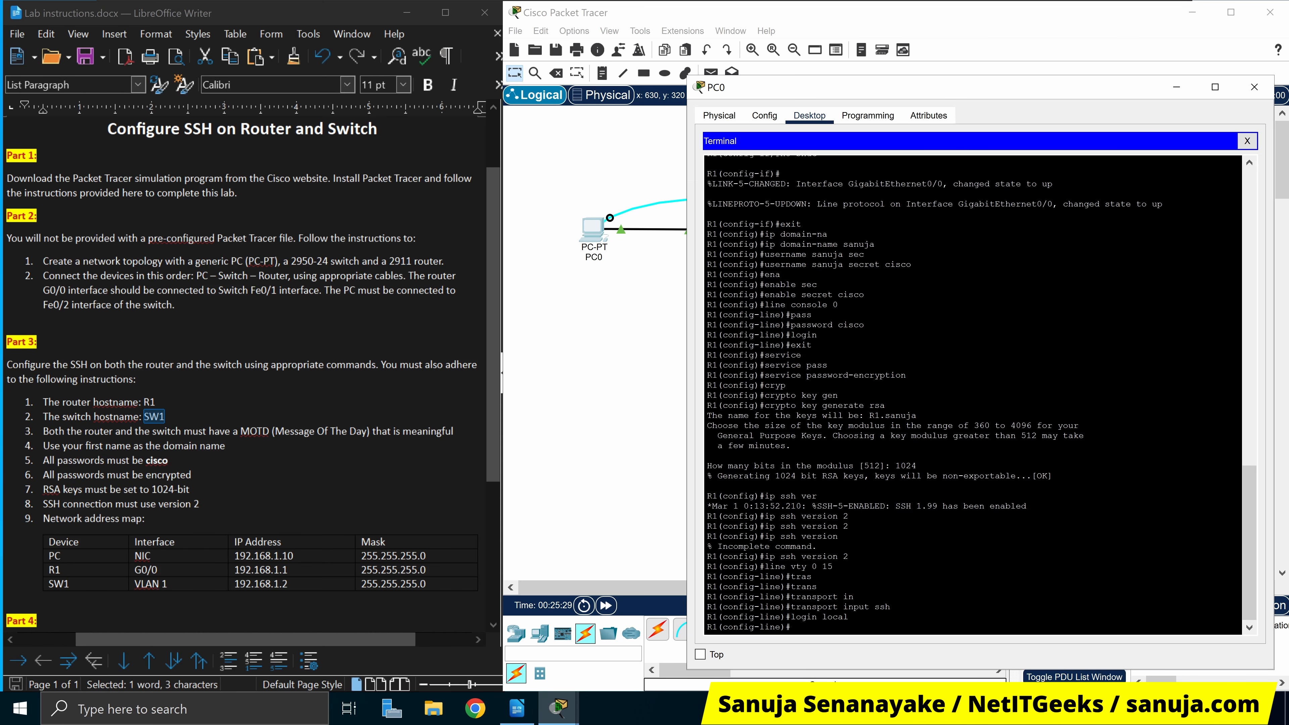
{"action": "scroll", "coordinate": [973, 396], "scroll_direction": "up", "scroll_amount": 5}
{"action": "scroll", "coordinate": [973, 395], "scroll_direction": "up", "scroll_amount": 3}
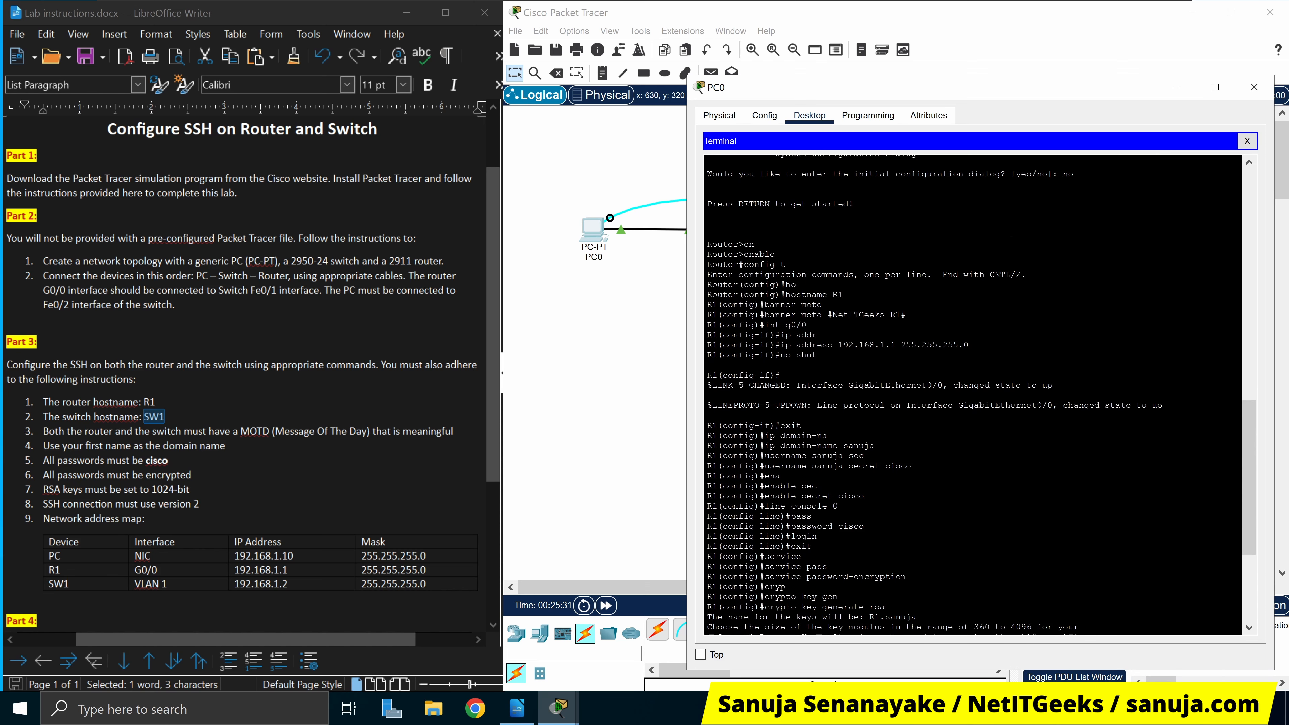
{"action": "scroll", "coordinate": [973, 396], "scroll_direction": "down", "scroll_amount": 8}
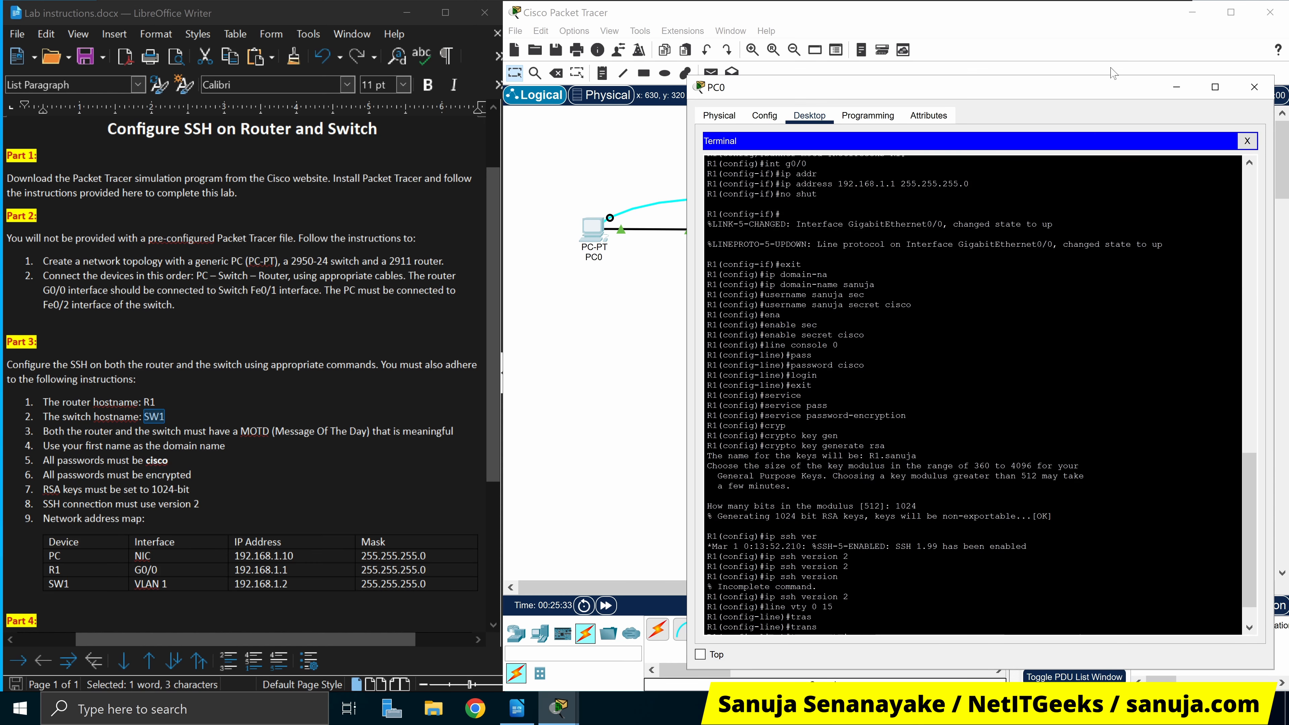
{"action": "left_click_drag", "start_coordinate": [1096, 84], "coordinate": [1033, 117]}
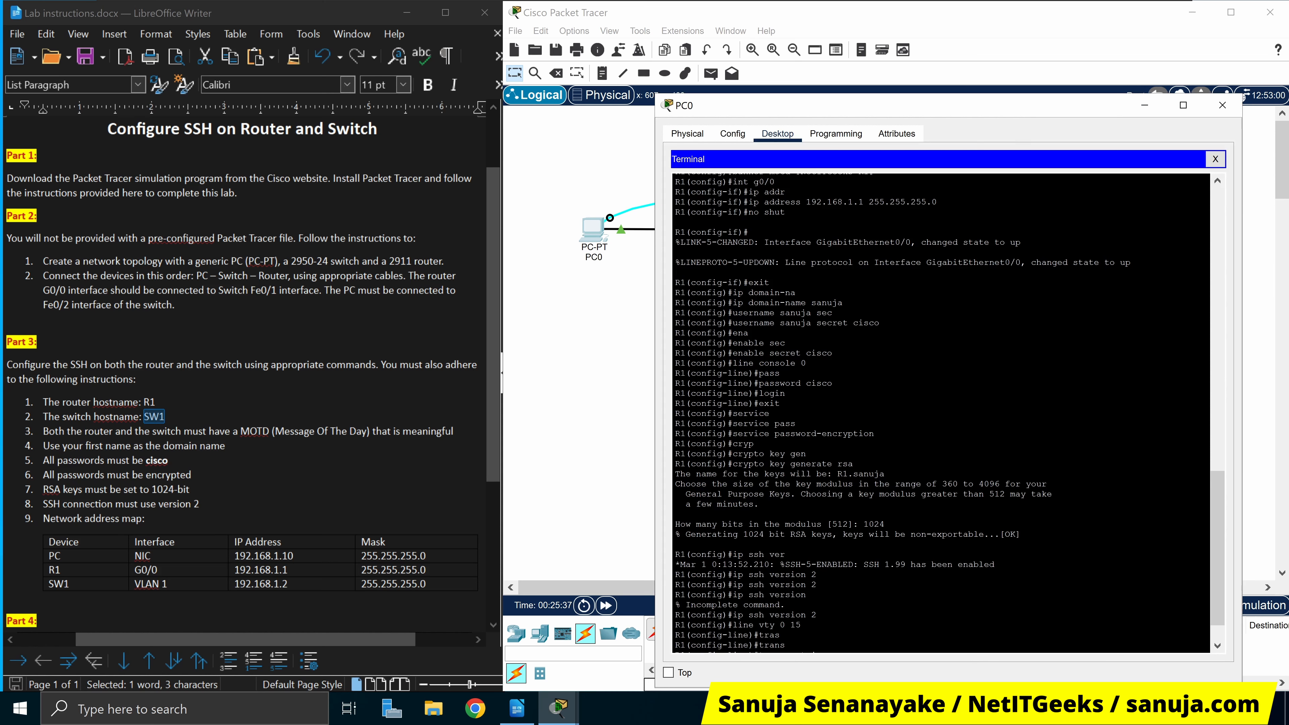
{"action": "scroll", "coordinate": [941, 413], "scroll_direction": "down", "scroll_amount": 2}
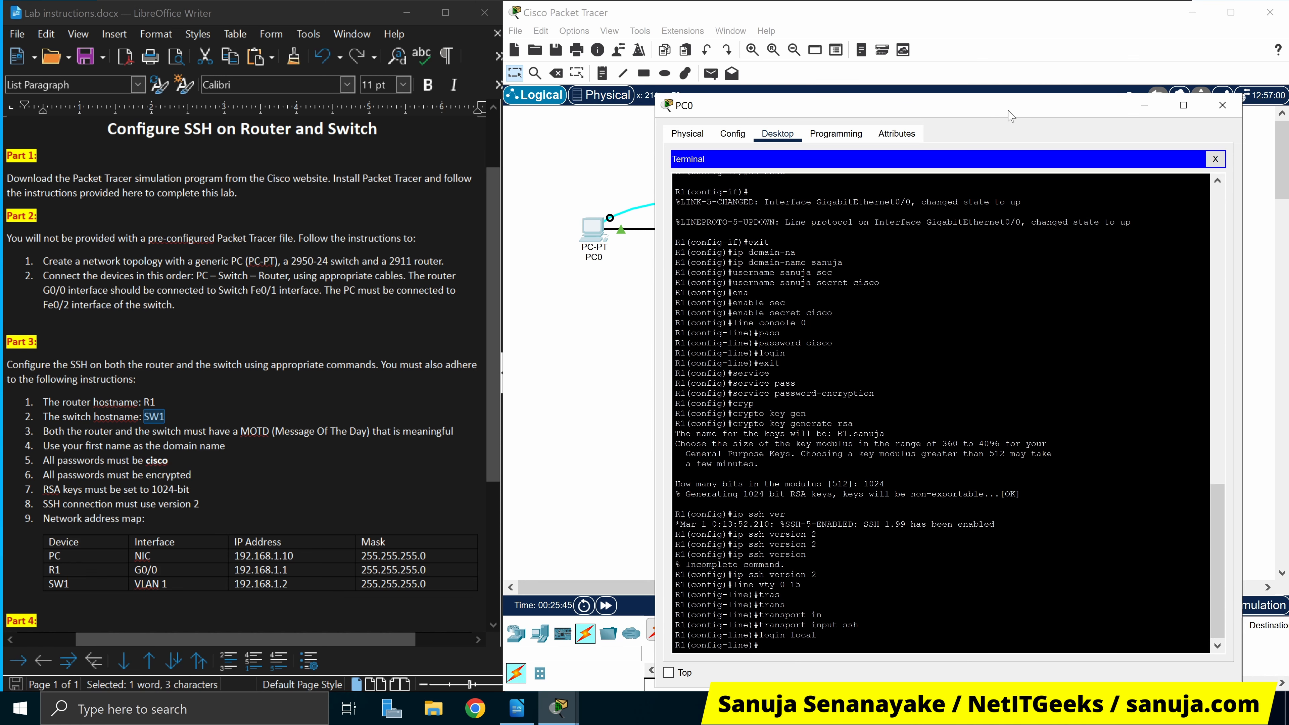
{"action": "left_click_drag", "start_coordinate": [1012, 116], "coordinate": [1044, 92]}
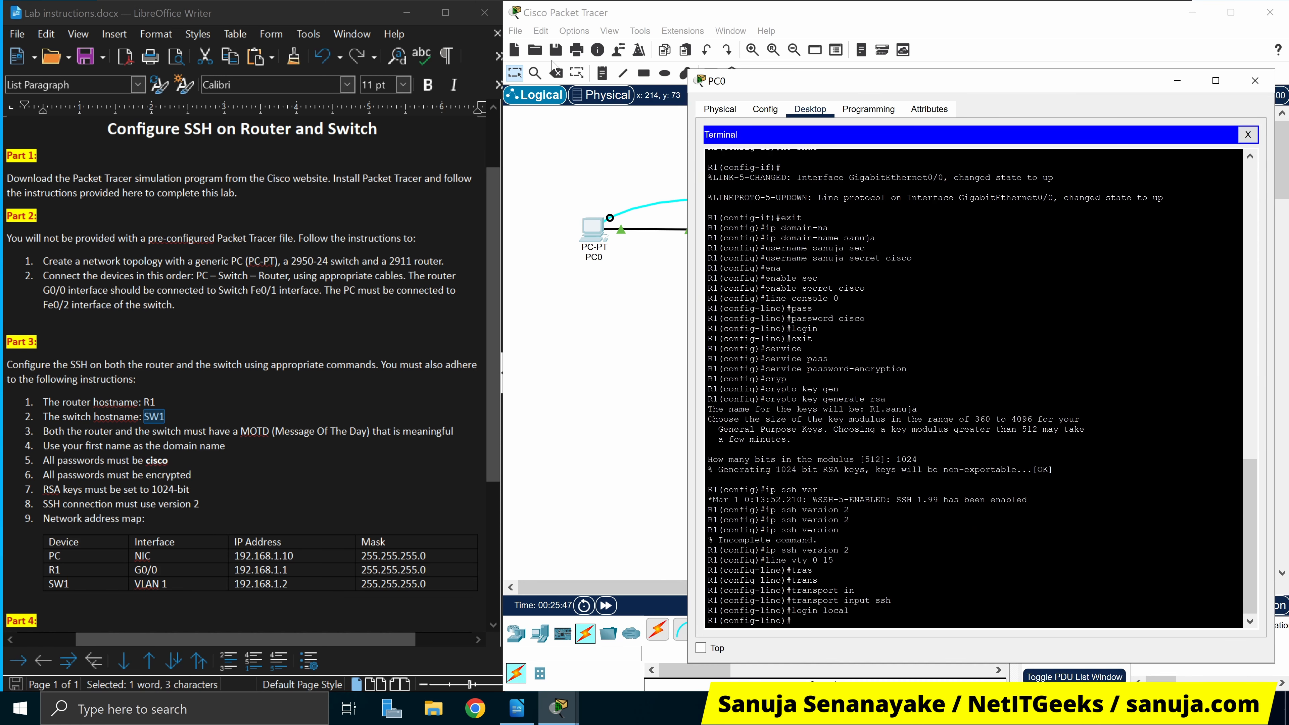
Save the lab as Lab 2.pkt, then briefly open and close R1's window
{"action": "left_click", "coordinate": [556, 50]}
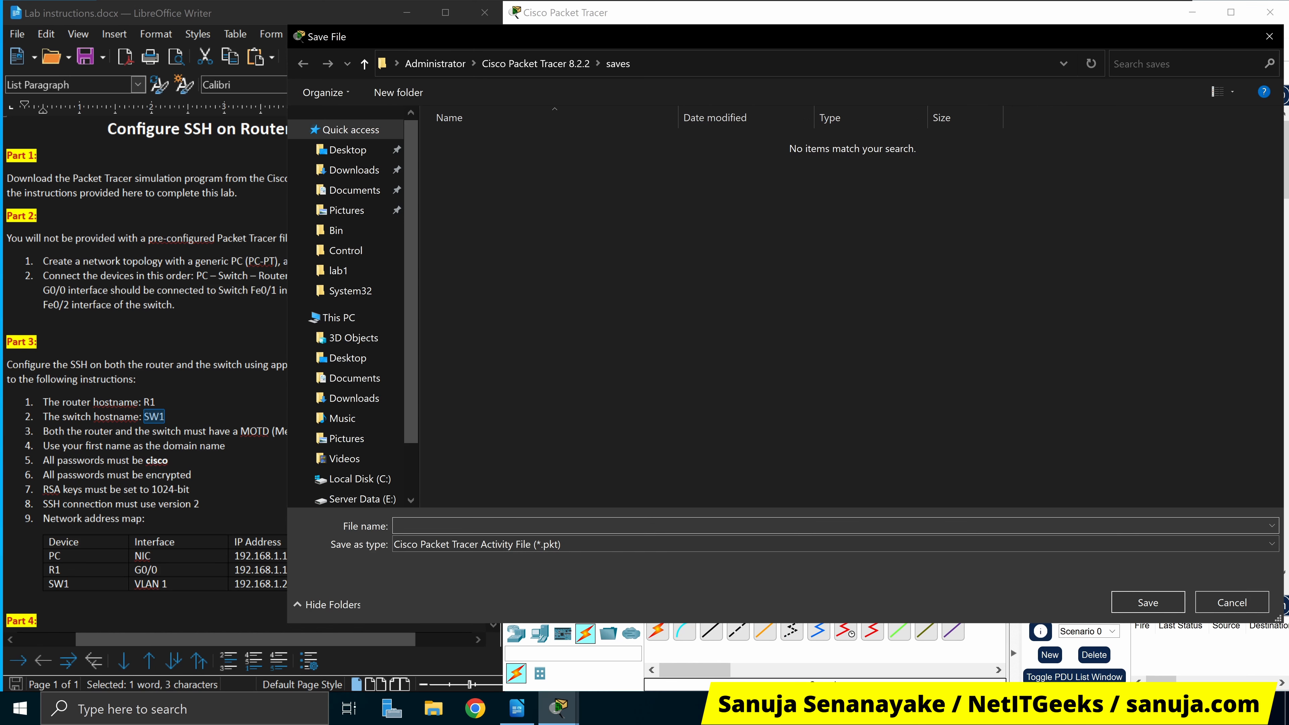
{"action": "type", "text": "Lab 2"}
{"action": "key", "text": "Return"}
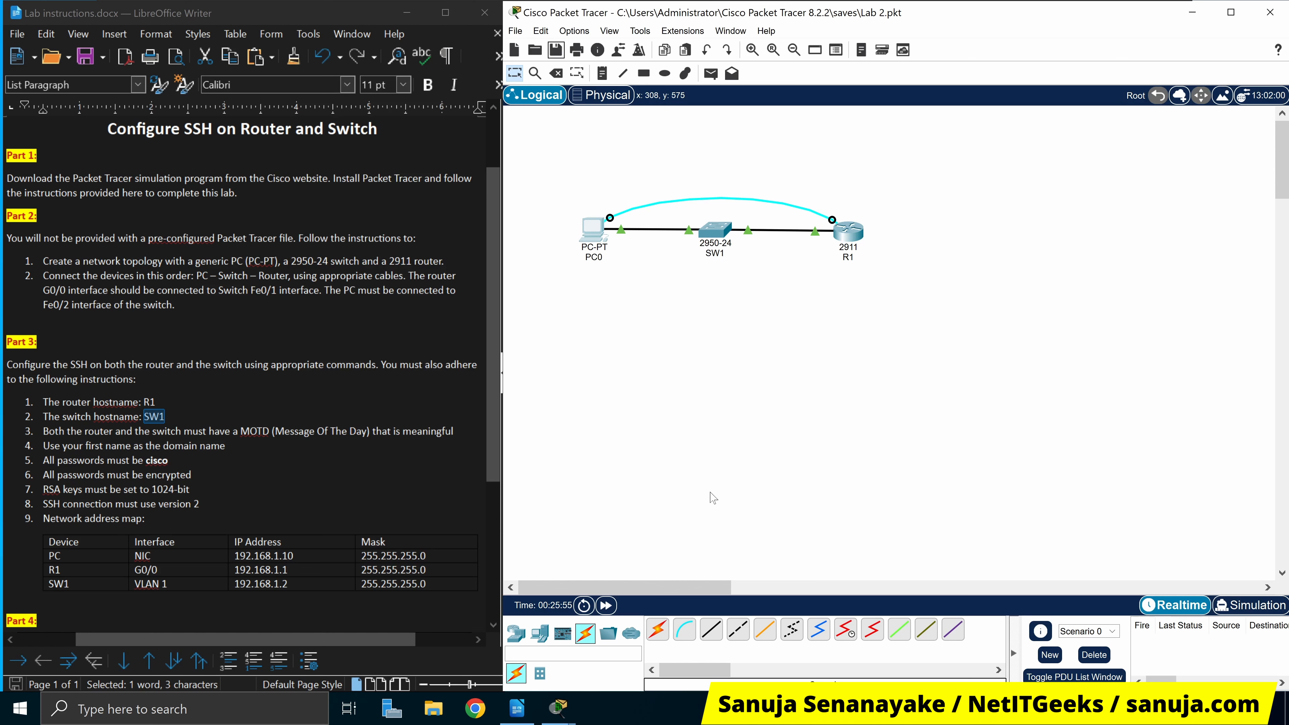
{"action": "left_click", "coordinate": [854, 237]}
{"action": "left_click", "coordinate": [1020, 109]}
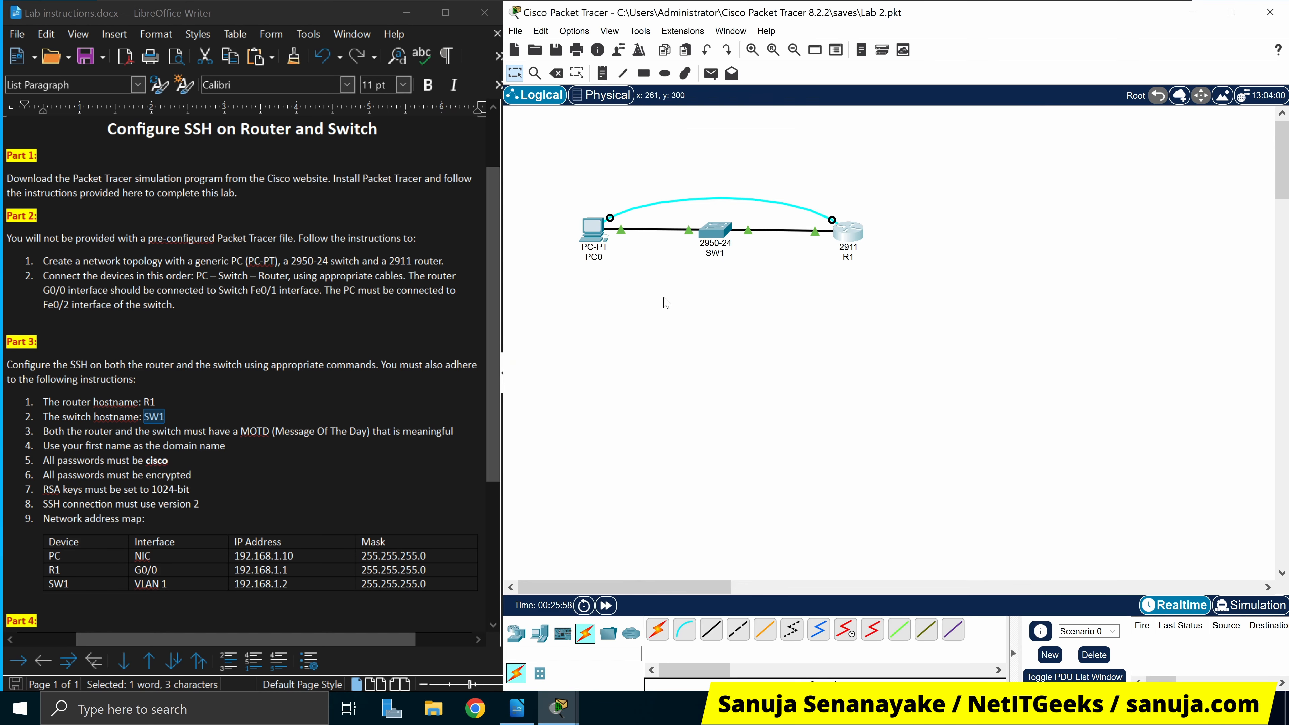
Close PC0's R1 terminal session and reopen PC0 on its Desktop applications
{"action": "left_click", "coordinate": [598, 234]}
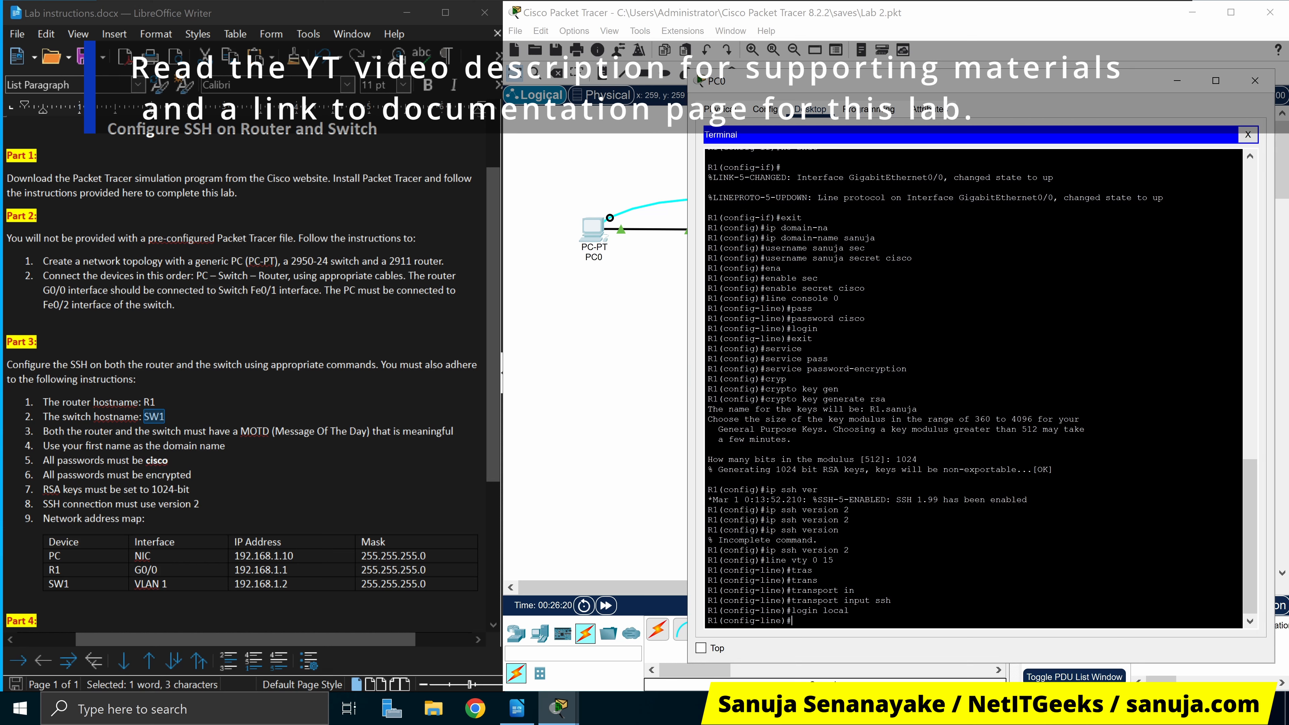
{"action": "left_click", "coordinate": [1248, 135]}
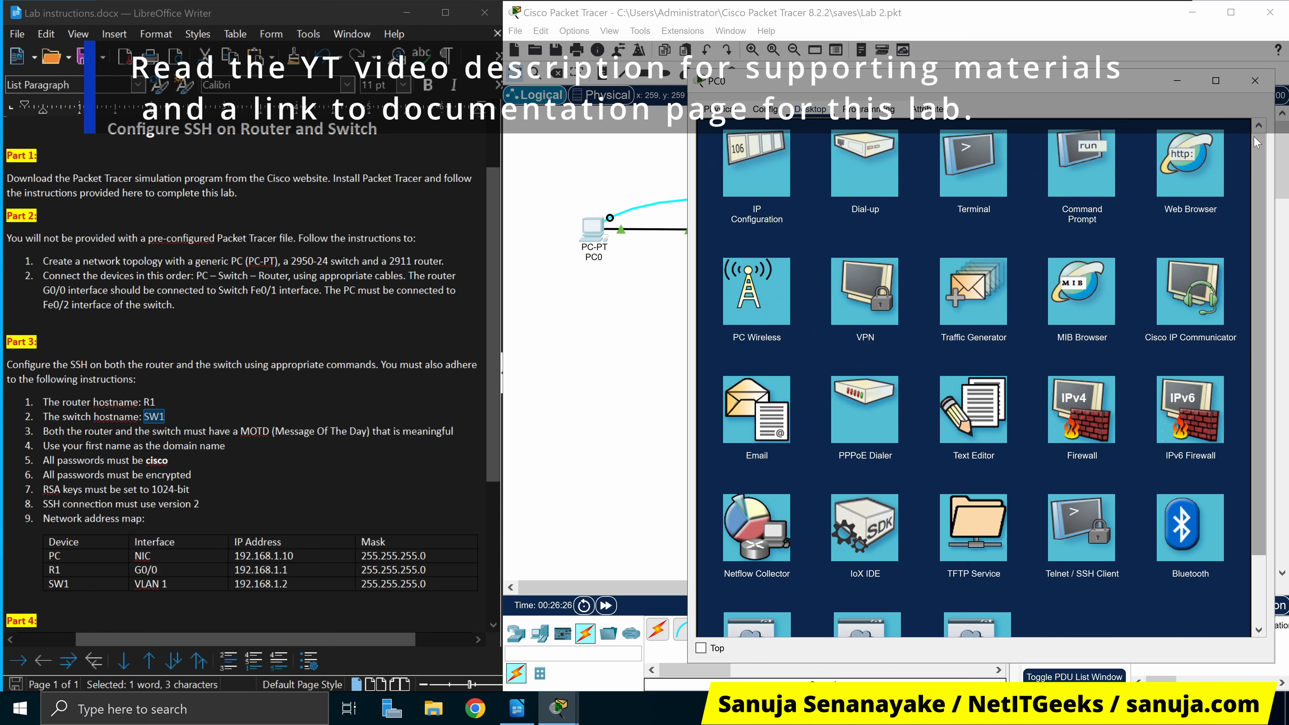
{"action": "left_click", "coordinate": [1256, 81]}
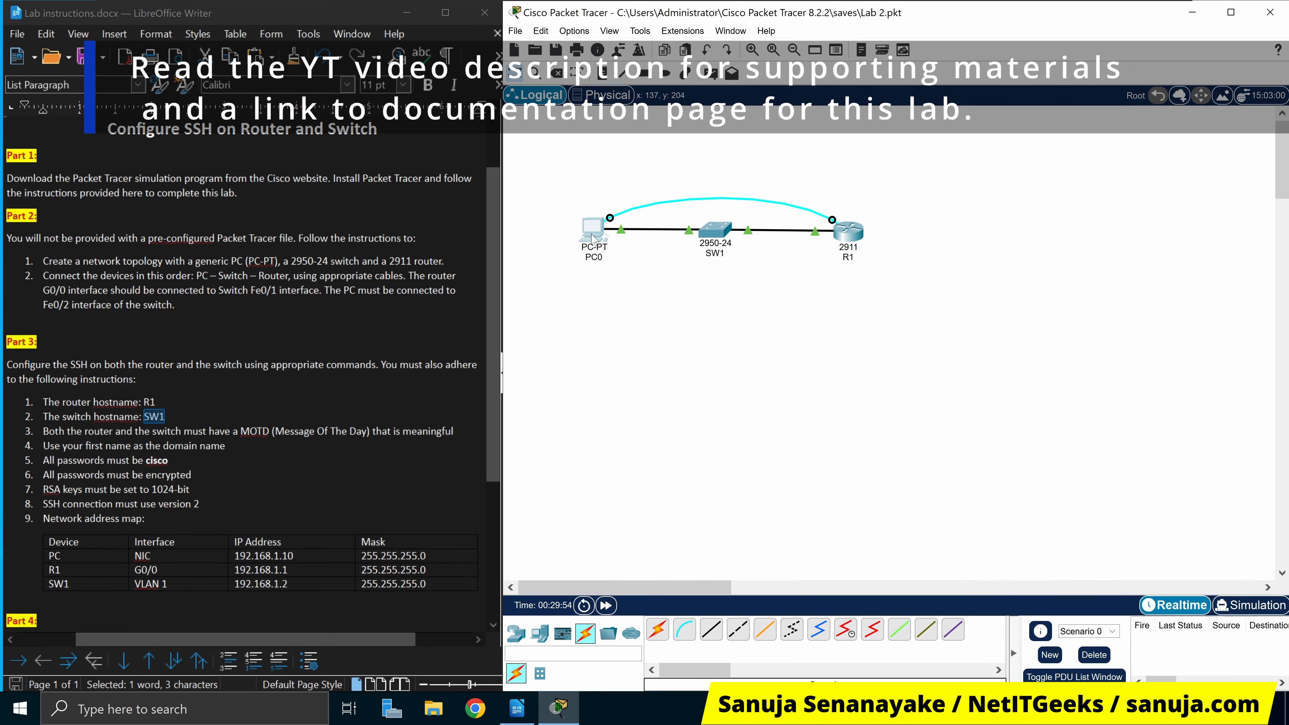
{"action": "left_click", "coordinate": [593, 233]}
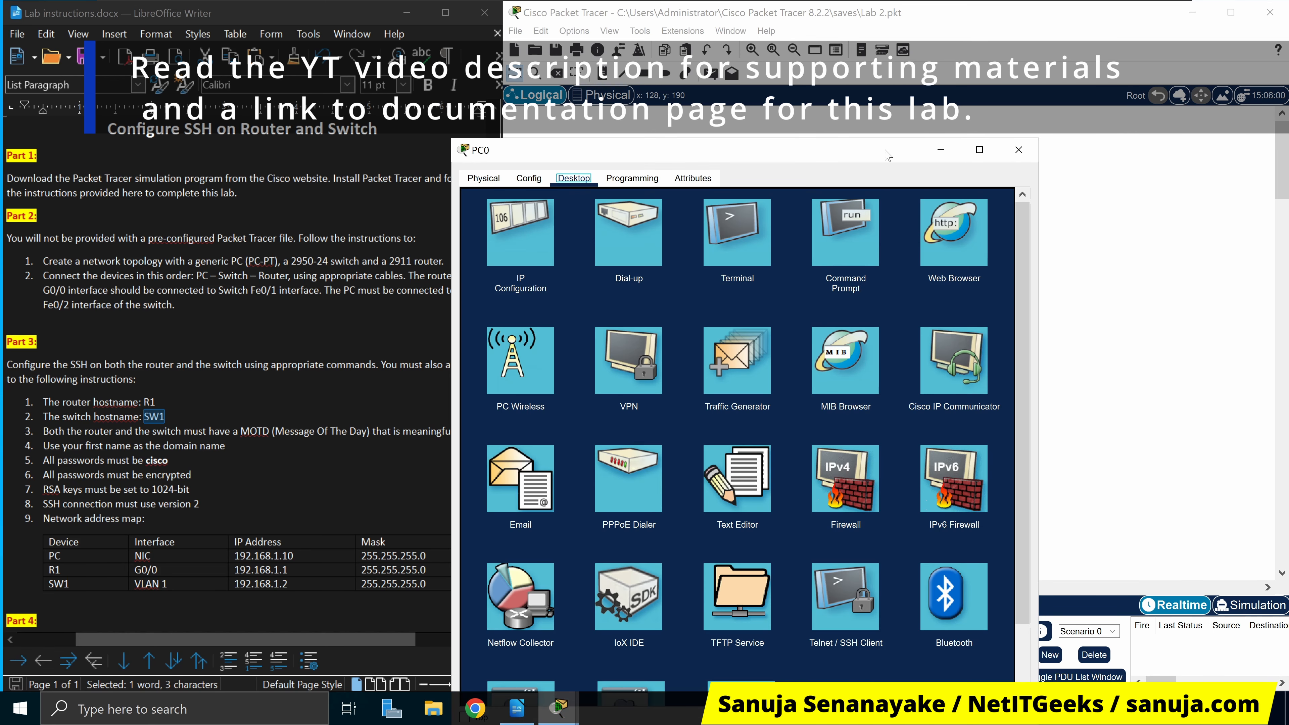
{"action": "left_click_drag", "start_coordinate": [888, 154], "coordinate": [956, 317]}
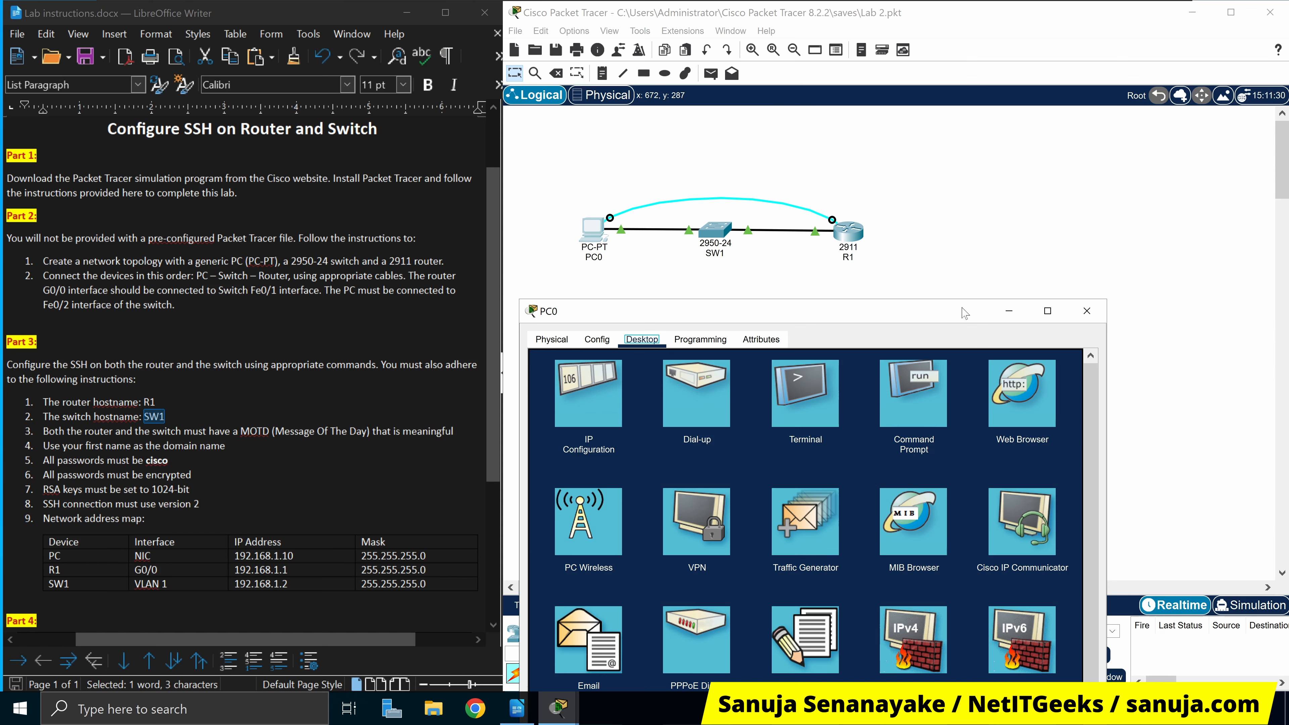
{"action": "left_click_drag", "start_coordinate": [964, 312], "coordinate": [1072, 113]}
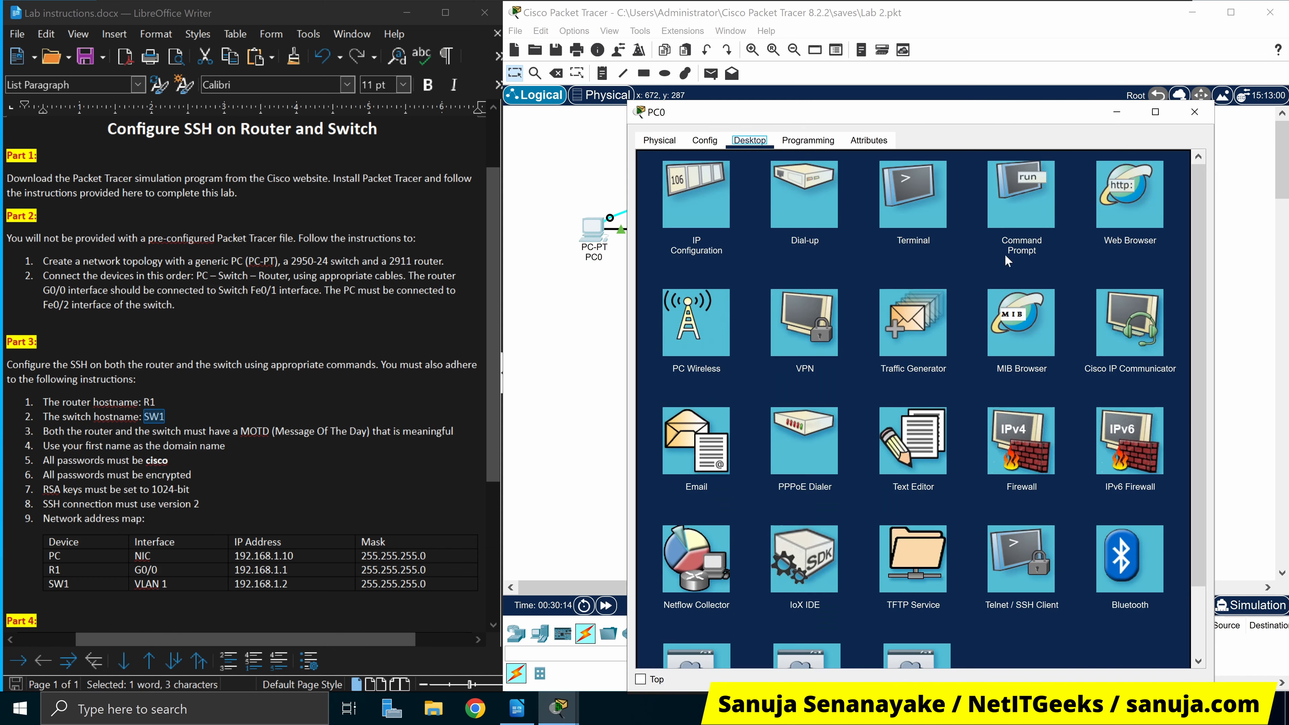
Ping 192.168.1.1 from PC0's Command Prompt and see all four replies time out
{"action": "left_click", "coordinate": [1021, 203]}
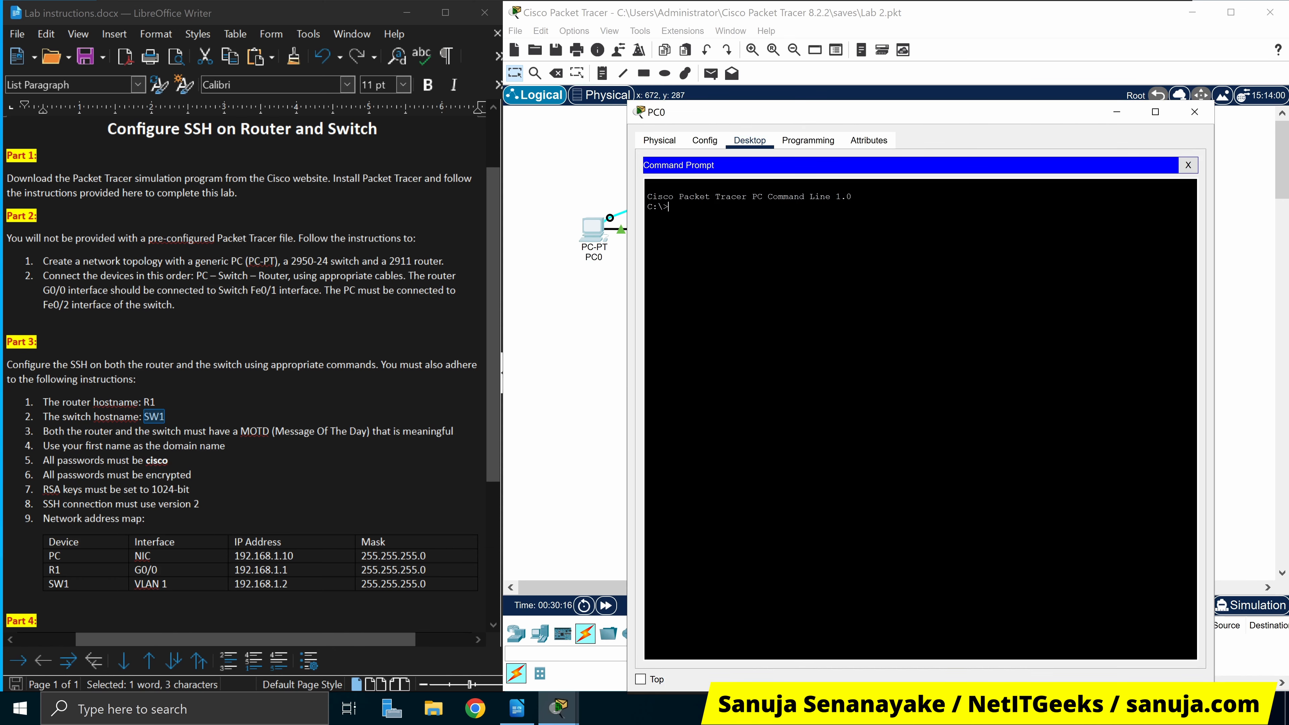
{"action": "type", "text": "ping 192.168.1.1"}
{"action": "key", "text": "Return"}
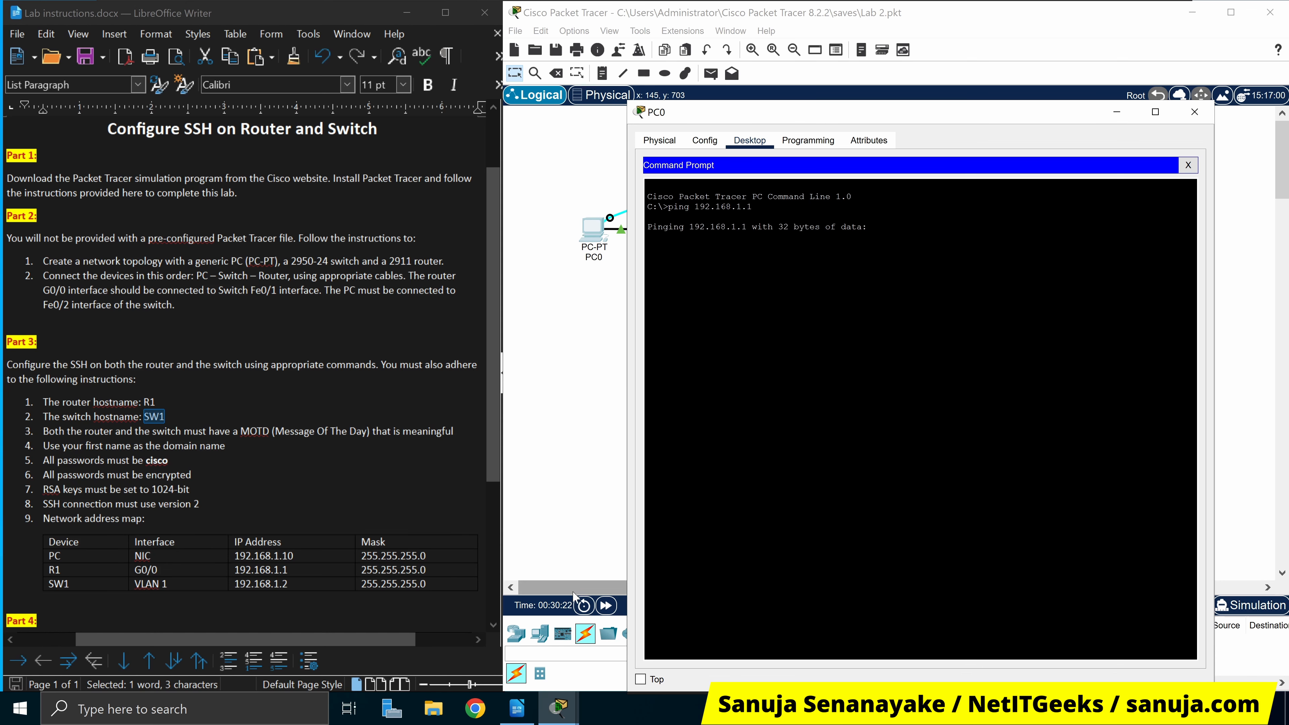
{"action": "left_click", "coordinate": [606, 606]}
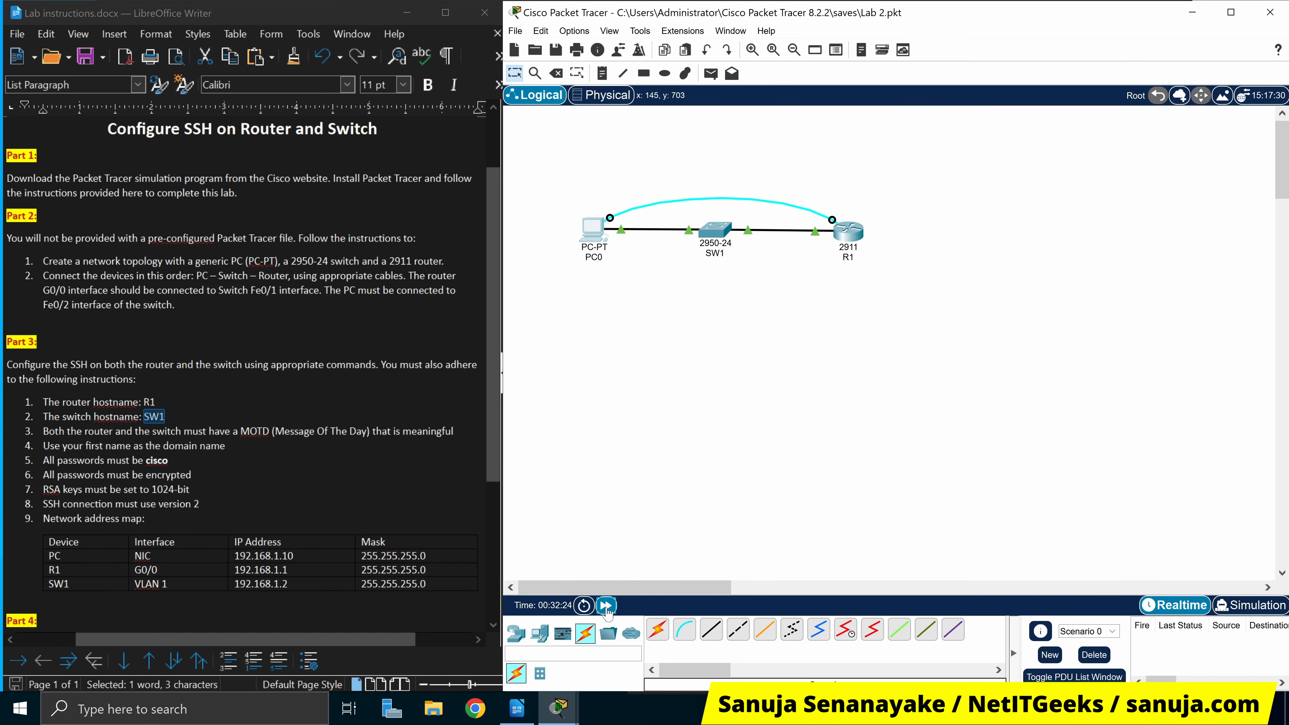
{"action": "left_click", "coordinate": [564, 711]}
{"action": "left_click", "coordinate": [618, 639]}
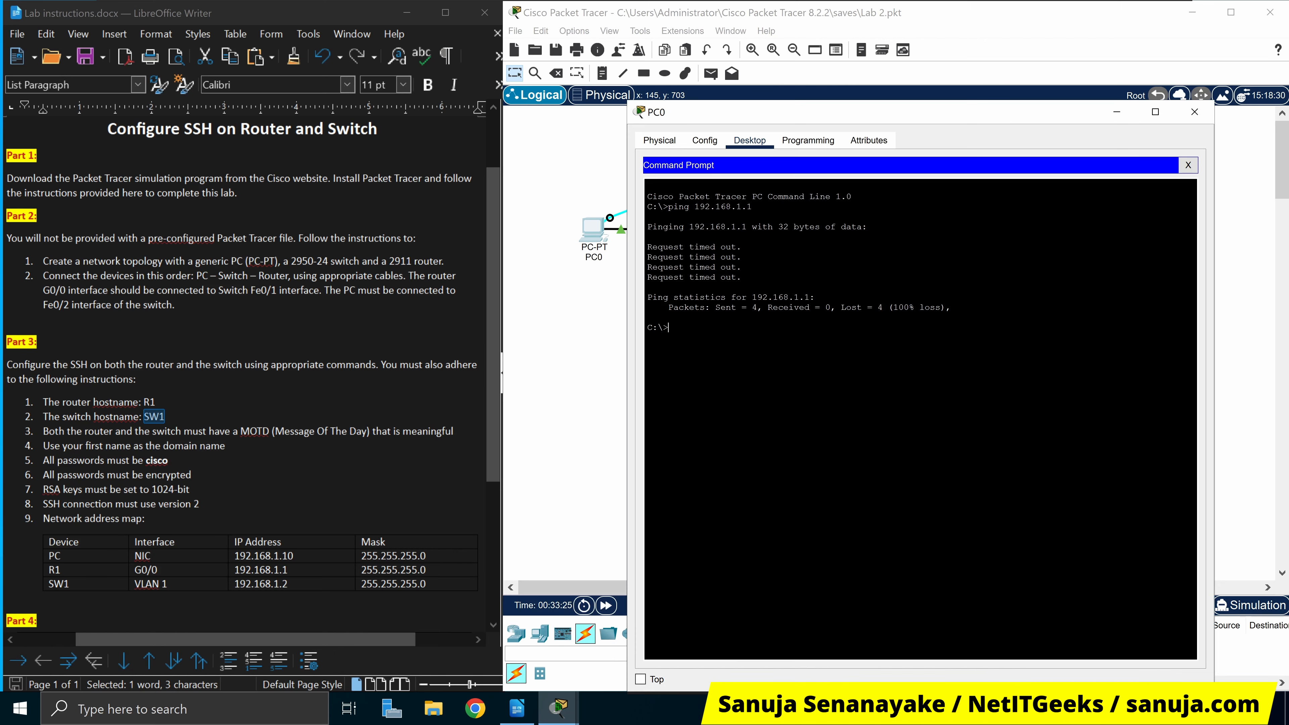
{"action": "left_click_drag", "start_coordinate": [657, 246], "coordinate": [742, 277]}
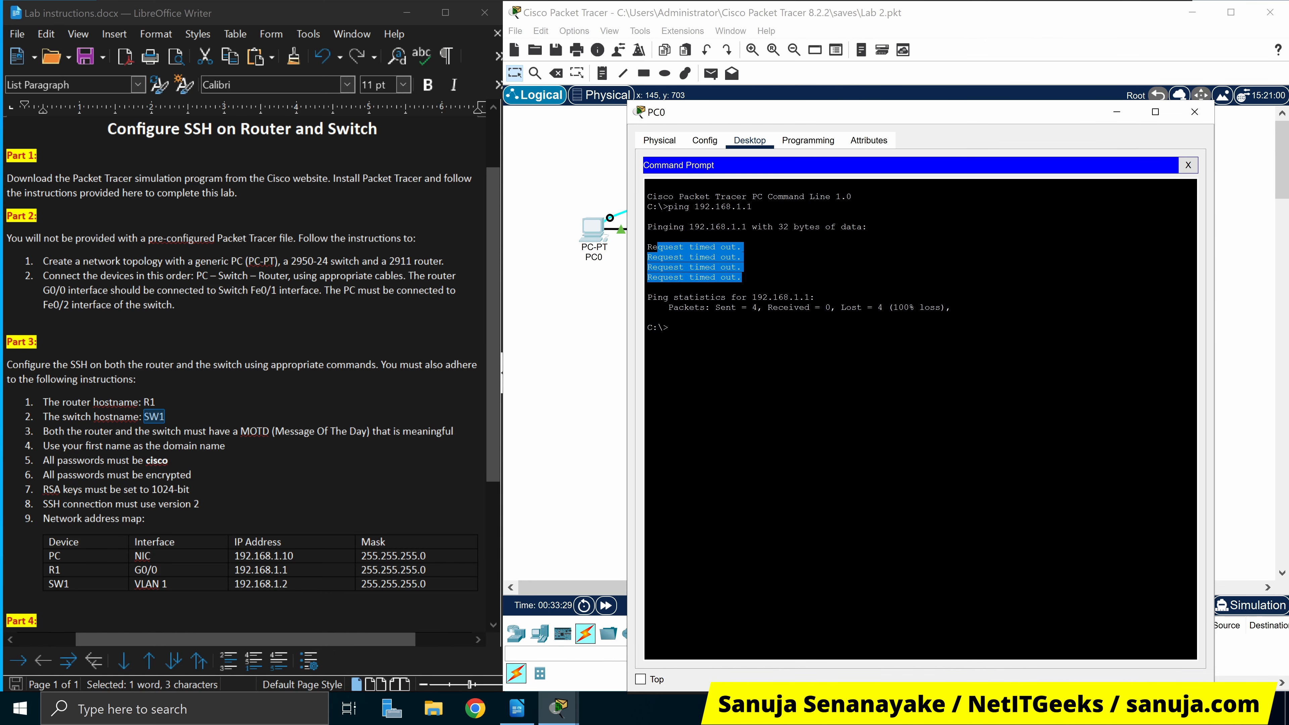
{"action": "left_click", "coordinate": [1189, 165]}
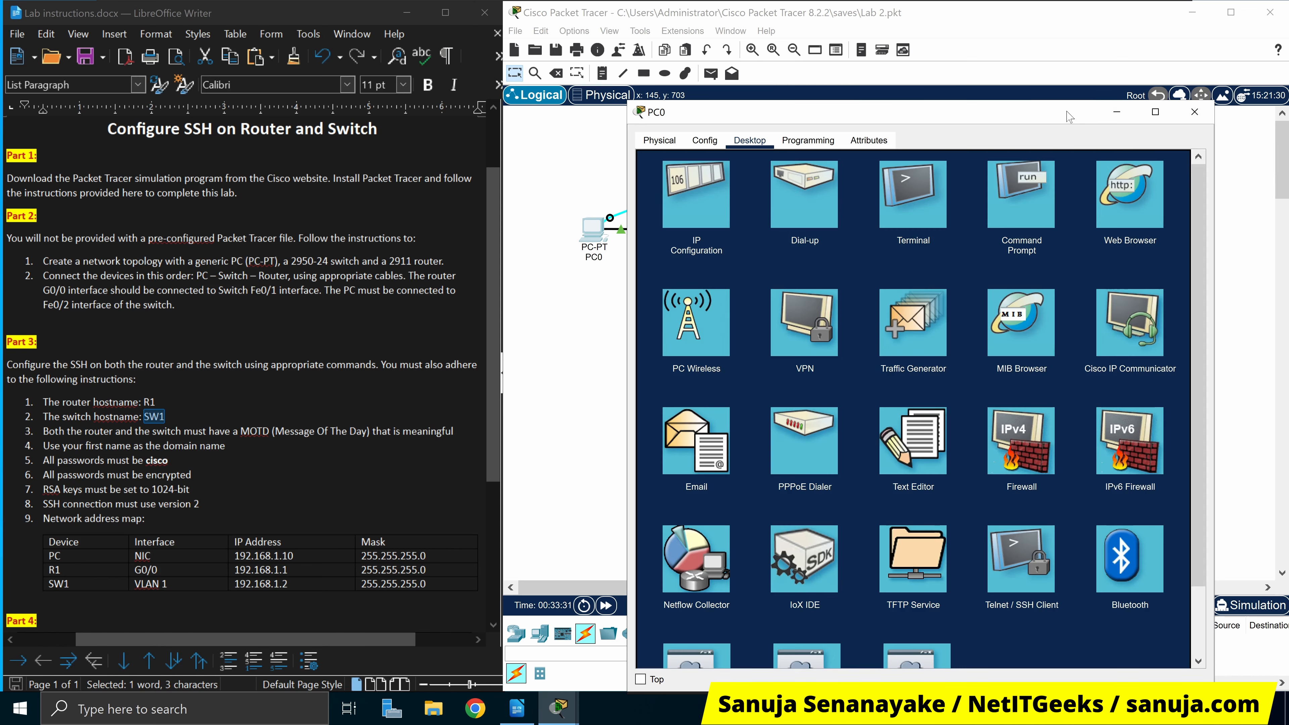
Reposition PC0's window and glance at its global settings before returning to Desktop
{"action": "left_click_drag", "start_coordinate": [1069, 116], "coordinate": [1047, 339]}
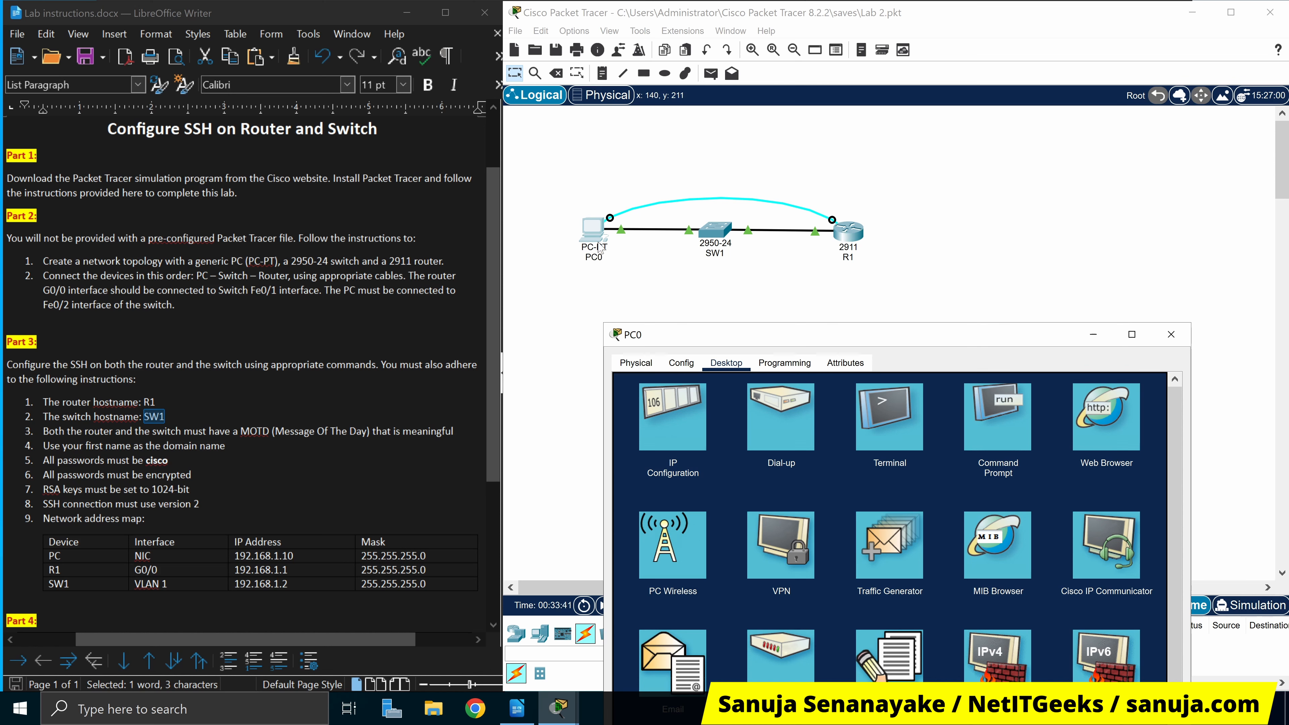
{"action": "left_click_drag", "start_coordinate": [818, 334], "coordinate": [897, 190]}
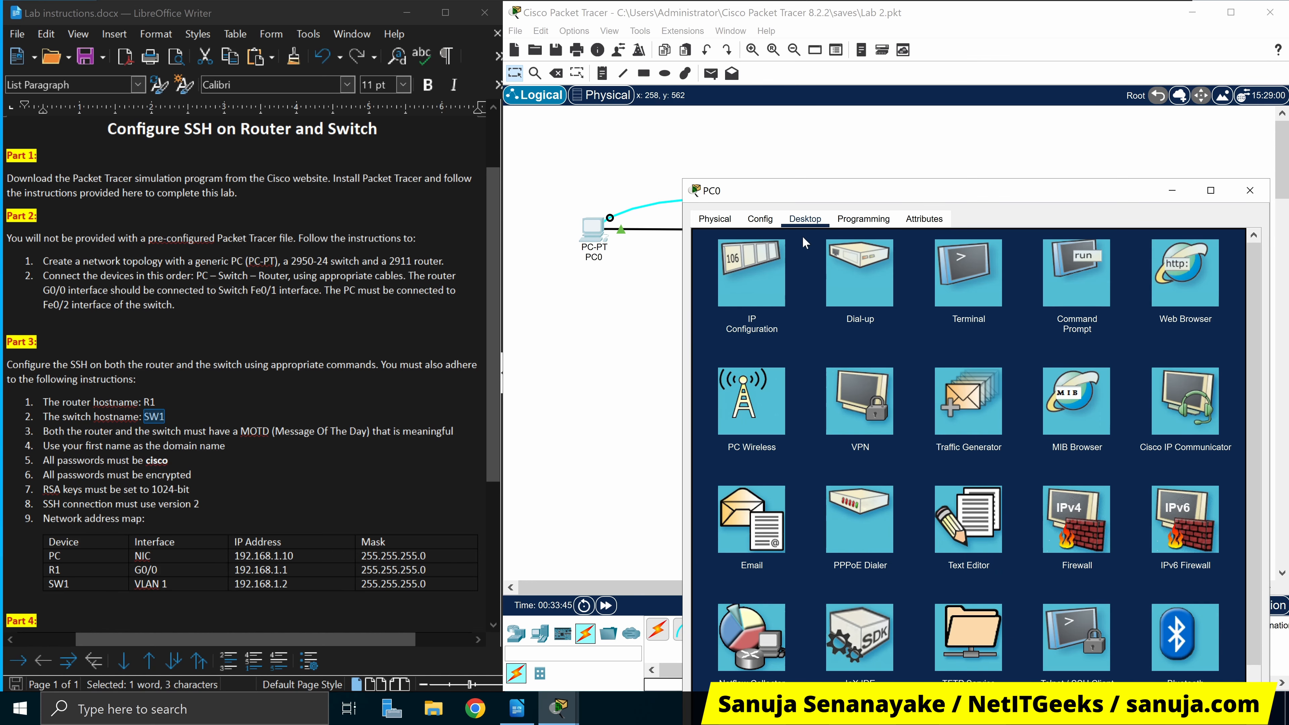
{"action": "left_click", "coordinate": [760, 220]}
{"action": "left_click", "coordinate": [804, 222]}
{"action": "left_click_drag", "start_coordinate": [872, 192], "coordinate": [874, 137]}
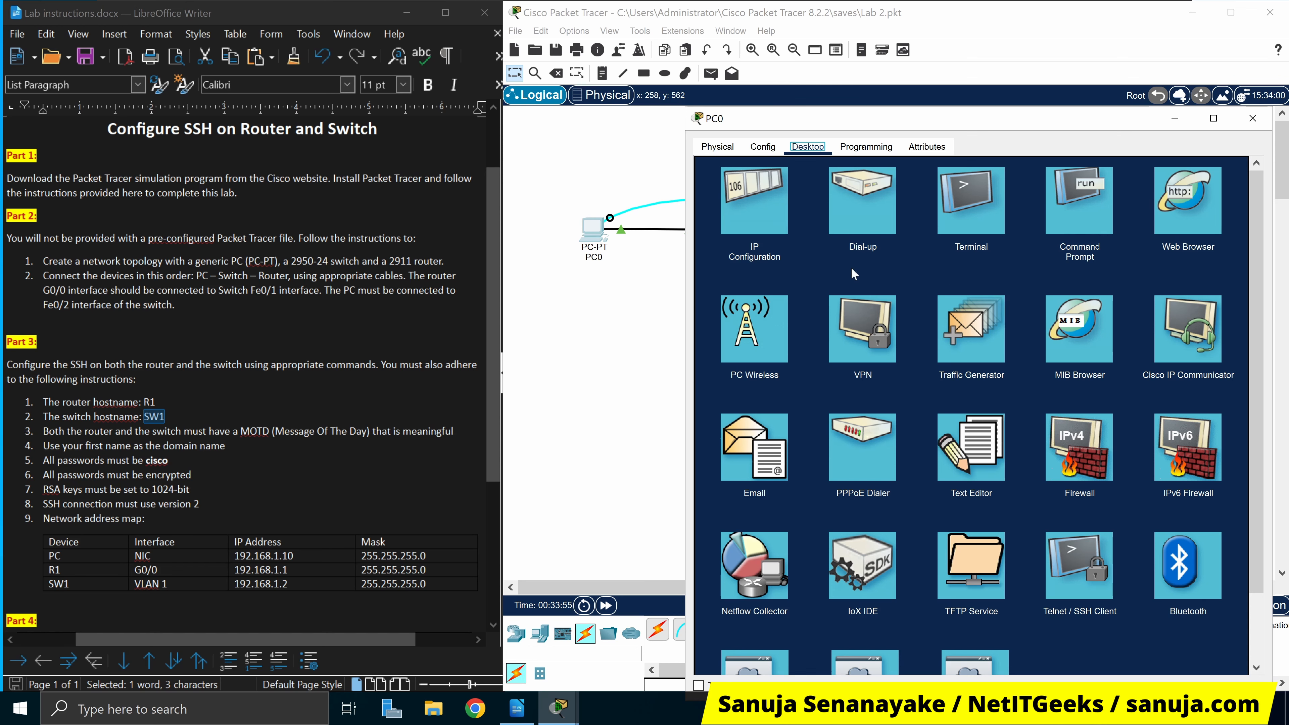
Set PC0's IPv4 to 192.168.1.10, mask 255.255.255.0, gateway 192.168.1.1
{"action": "left_click", "coordinate": [764, 224]}
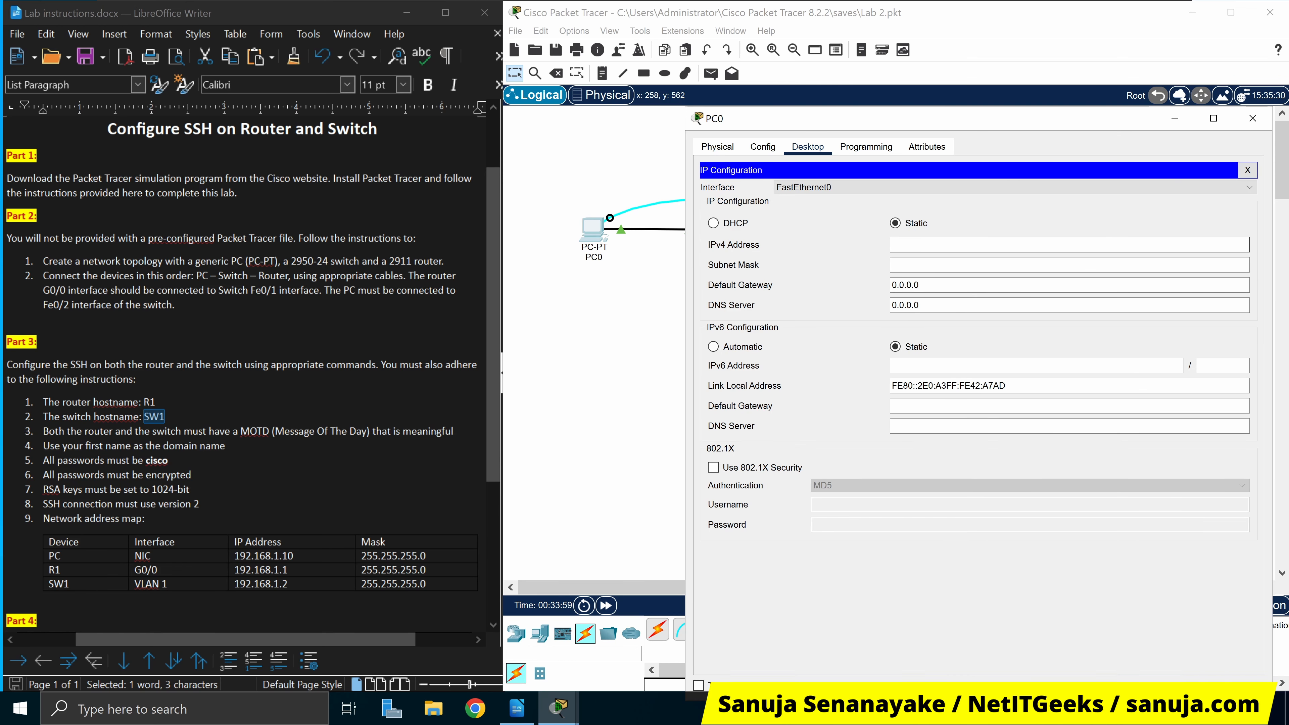
{"action": "type", "text": "192.168.1.10"}
{"action": "key", "text": "Tab"}
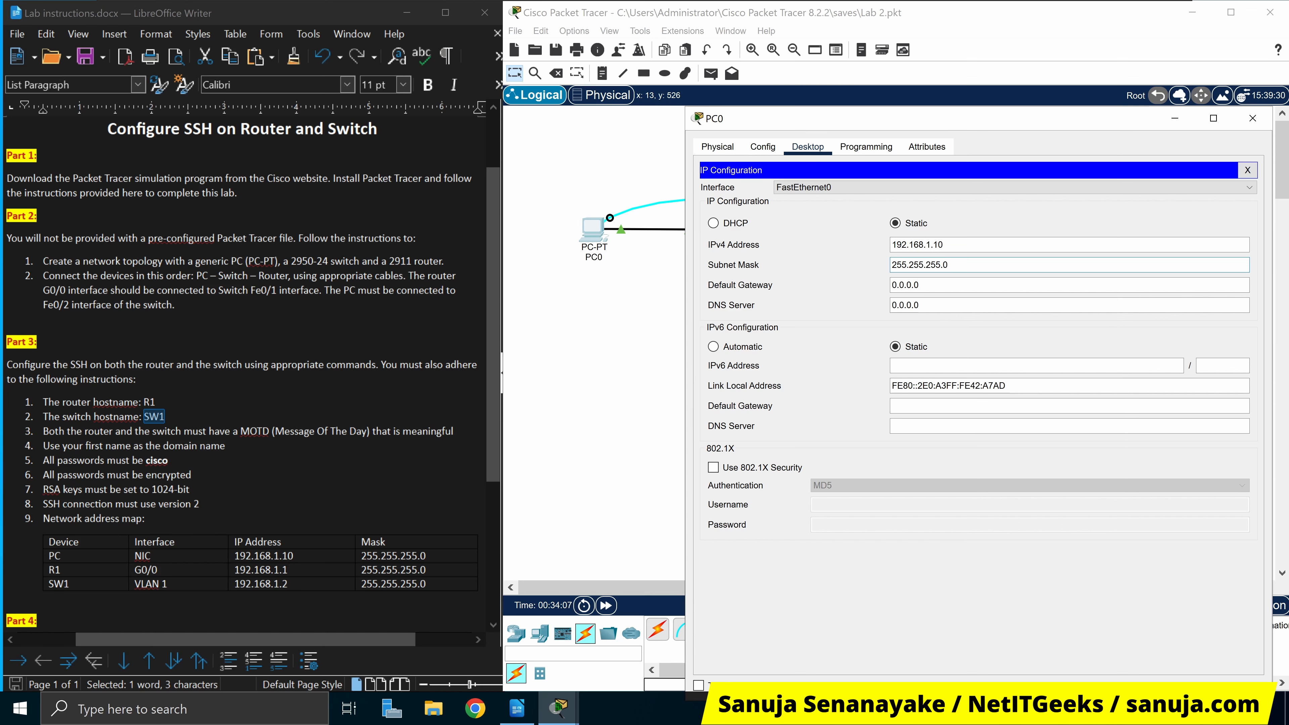
{"action": "left_click_drag", "start_coordinate": [1119, 116], "coordinate": [1082, 76]}
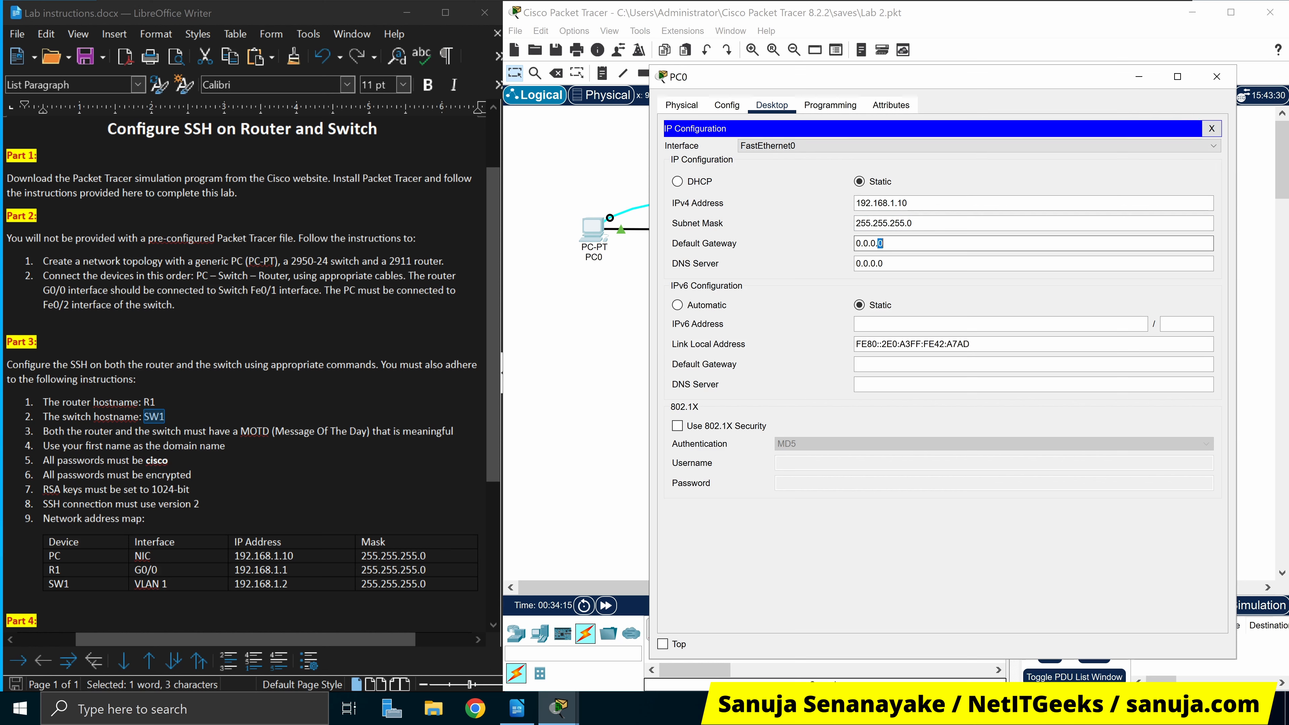
{"action": "key", "text": "Tab"}
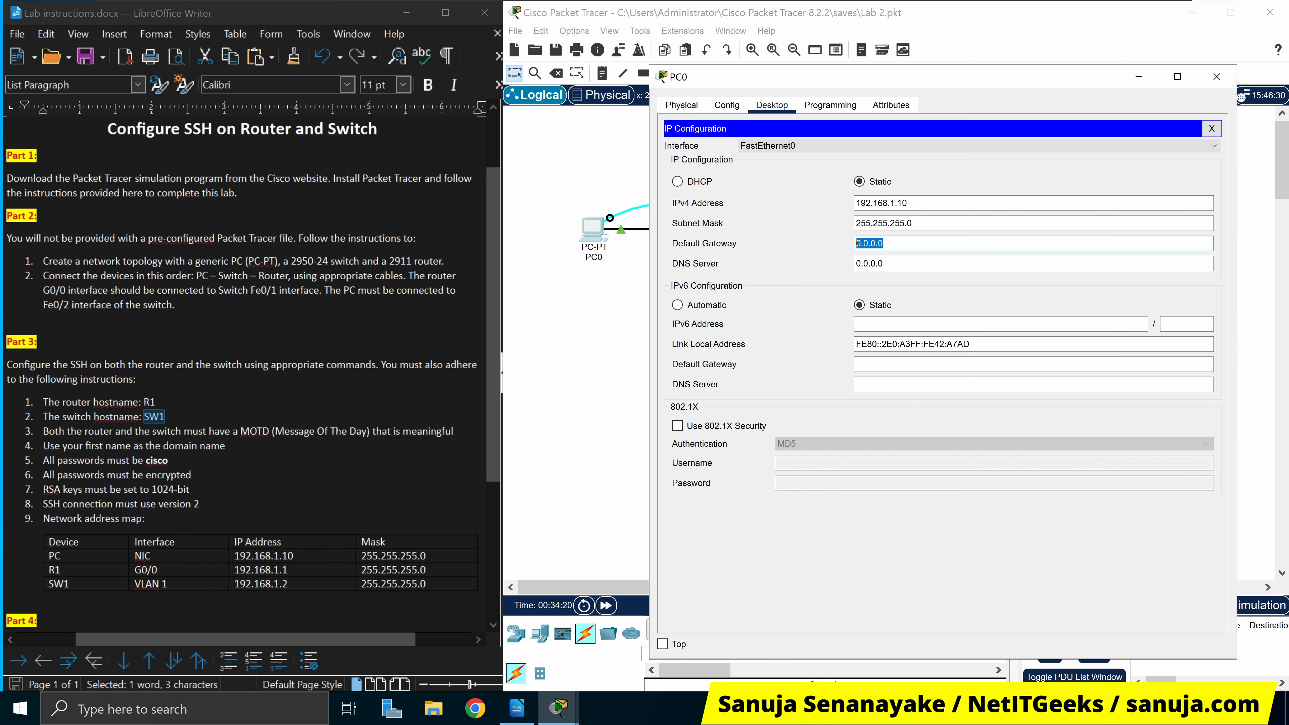
{"action": "left_click_drag", "start_coordinate": [1051, 77], "coordinate": [1011, 264]}
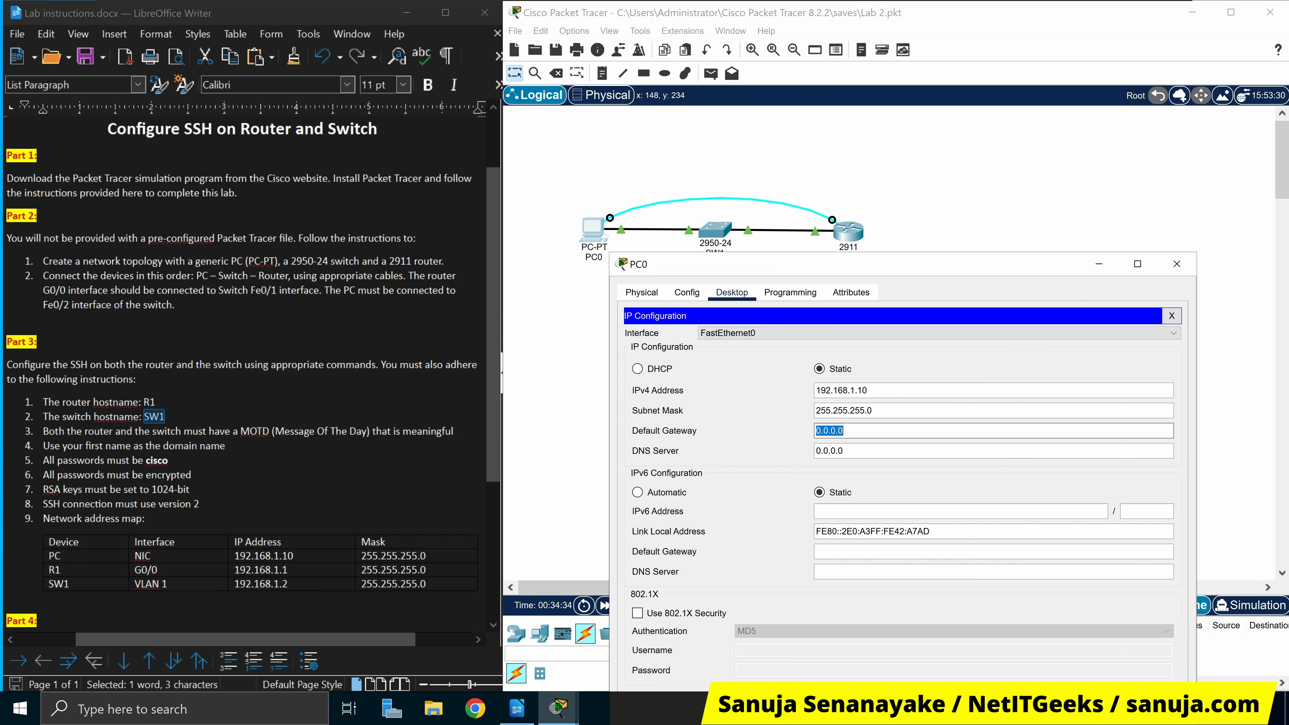
{"action": "type", "text": "192.168.1.1"}
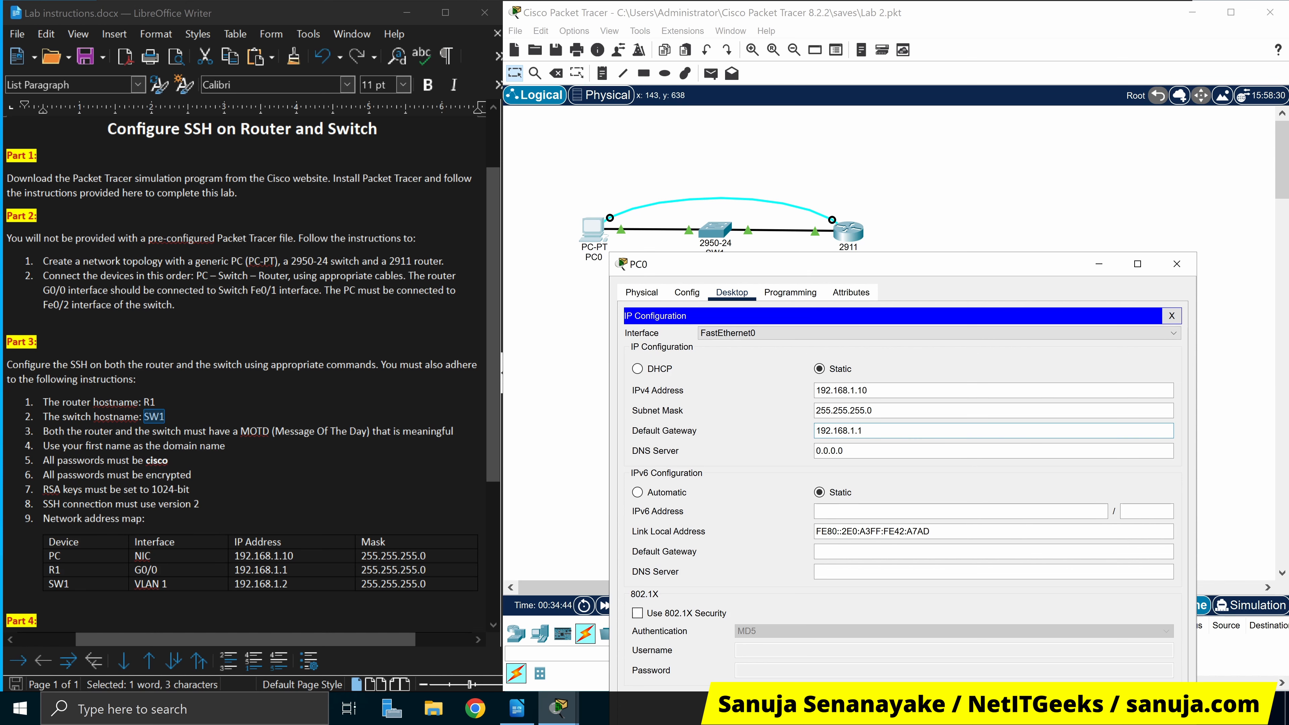
{"action": "left_click_drag", "start_coordinate": [999, 270], "coordinate": [1032, 121]}
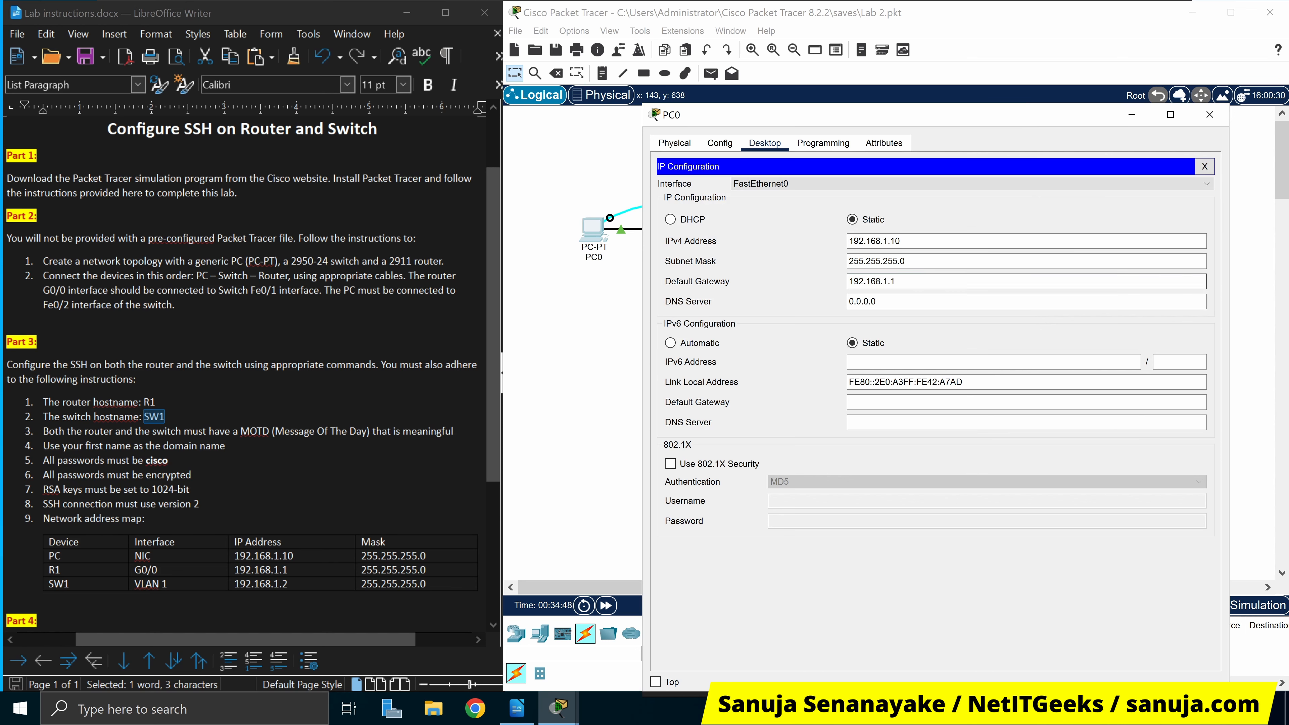
Re-run ping 192.168.1.1 from PC0's Command Prompt, now getting 0% loss
{"action": "left_click", "coordinate": [1204, 166]}
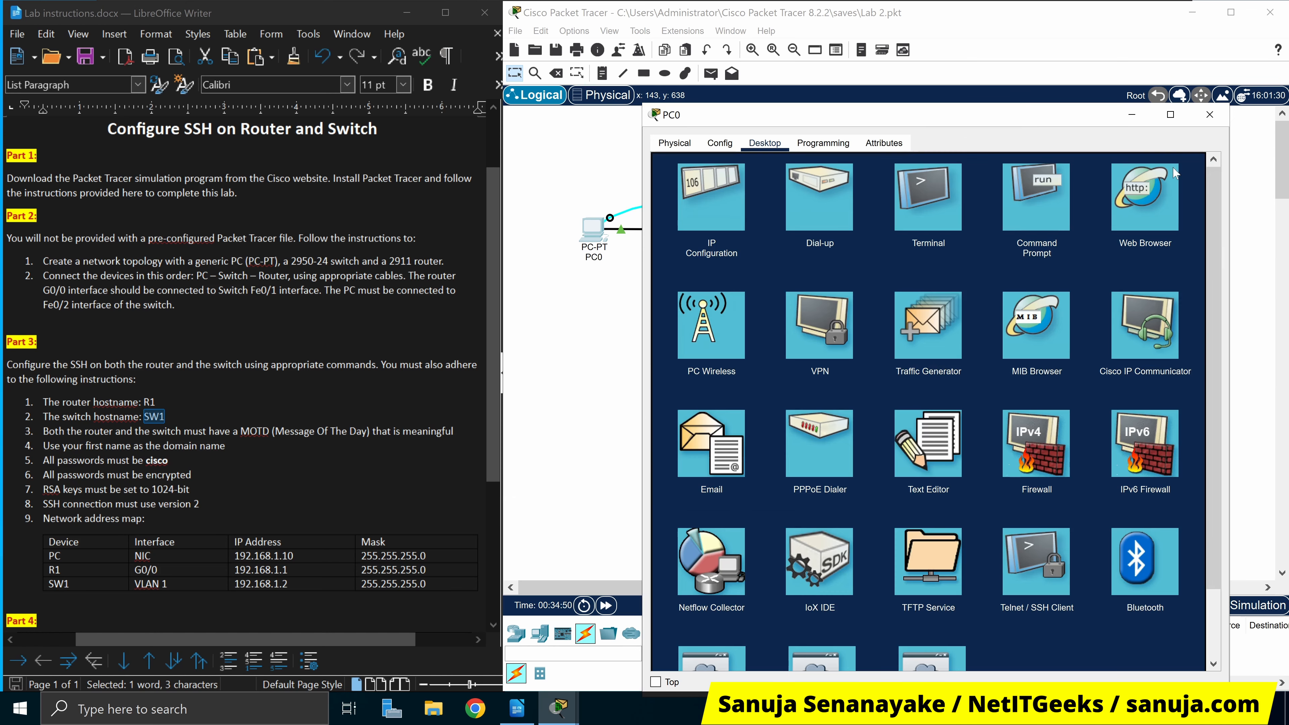
{"action": "left_click", "coordinate": [1033, 218]}
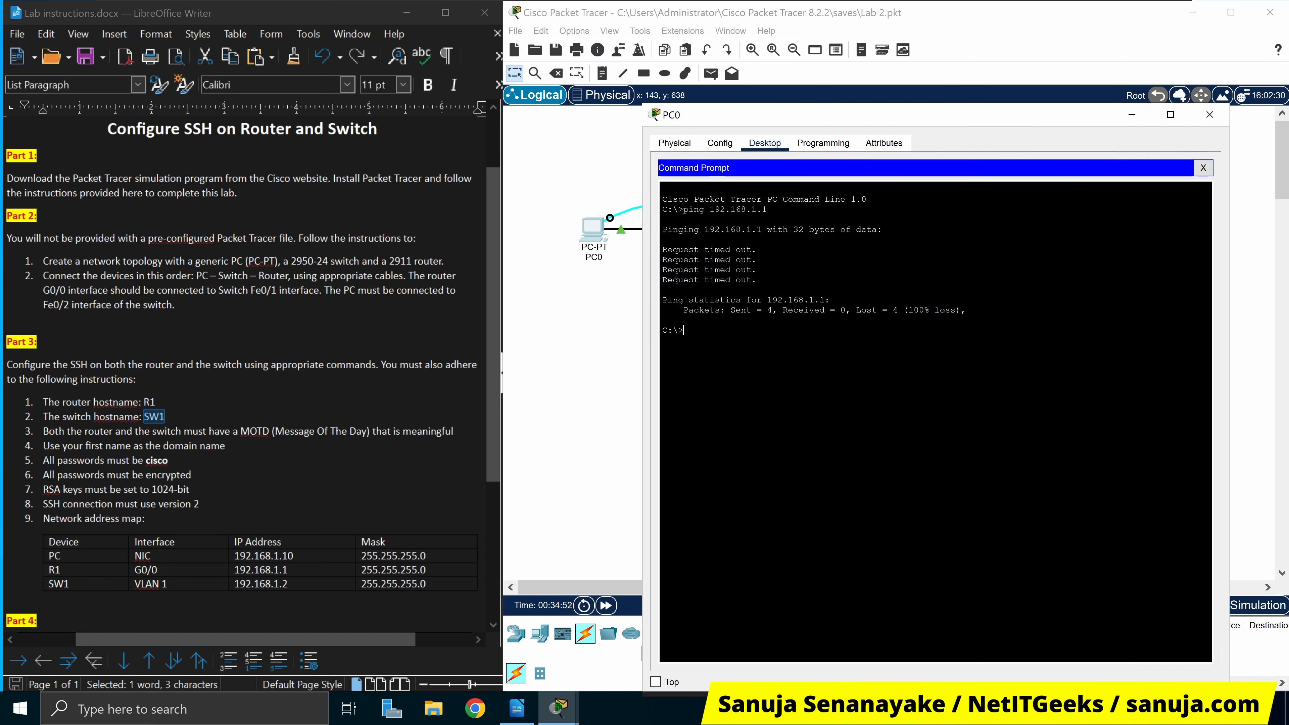
{"action": "key", "text": "Up"}
{"action": "left_click_drag", "start_coordinate": [1084, 121], "coordinate": [1094, 208]}
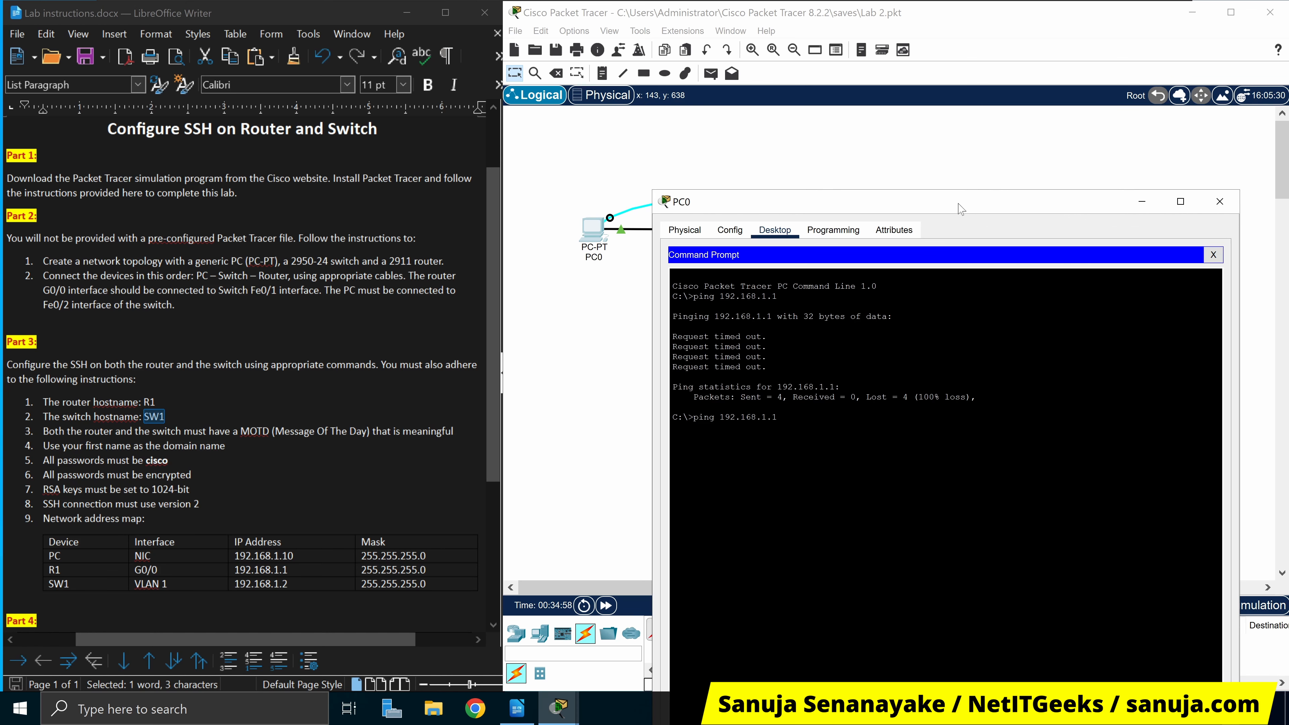
{"action": "left_click_drag", "start_coordinate": [961, 208], "coordinate": [999, 142]}
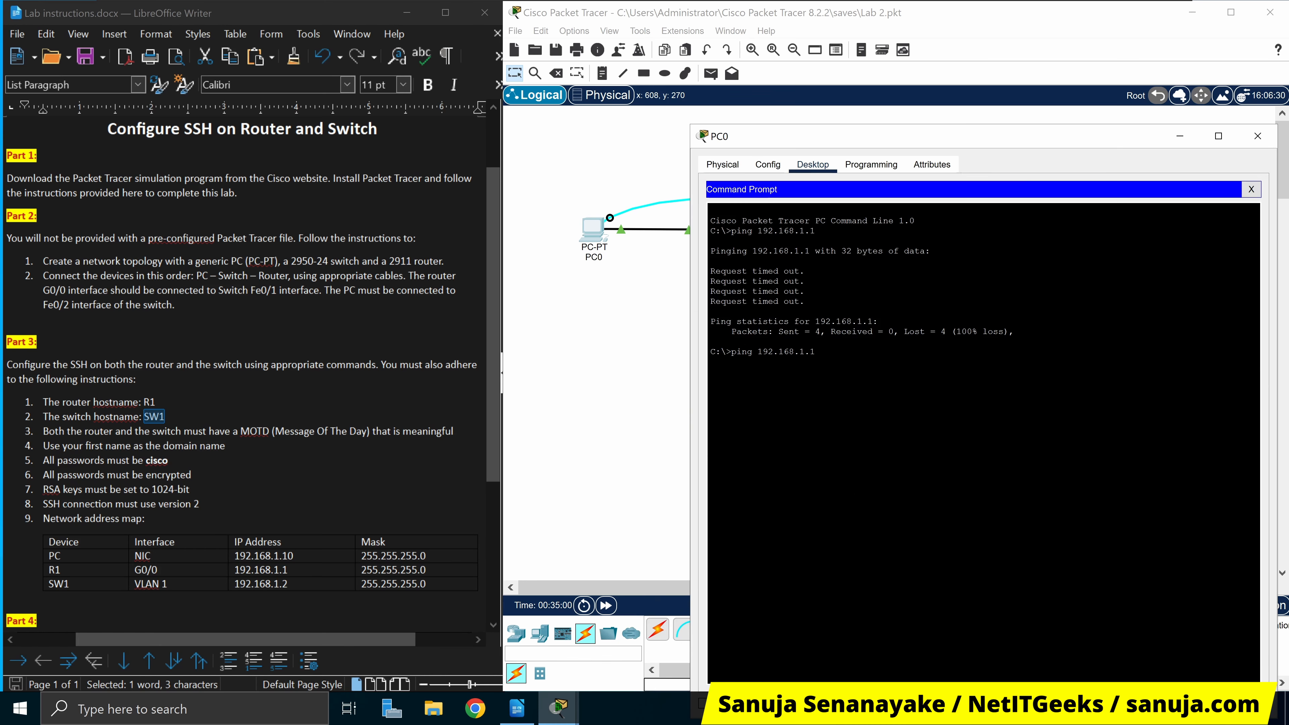
{"action": "key", "text": "Return"}
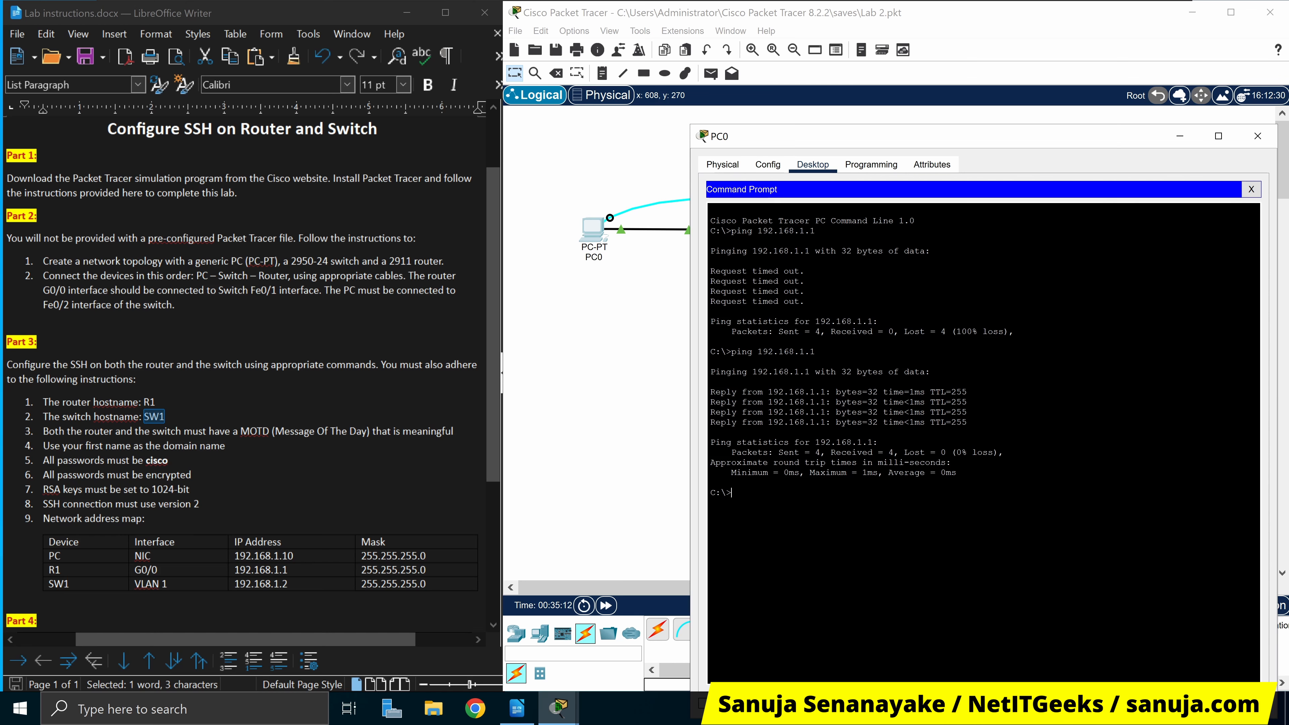
{"action": "left_click_drag", "start_coordinate": [1098, 135], "coordinate": [1053, 365]}
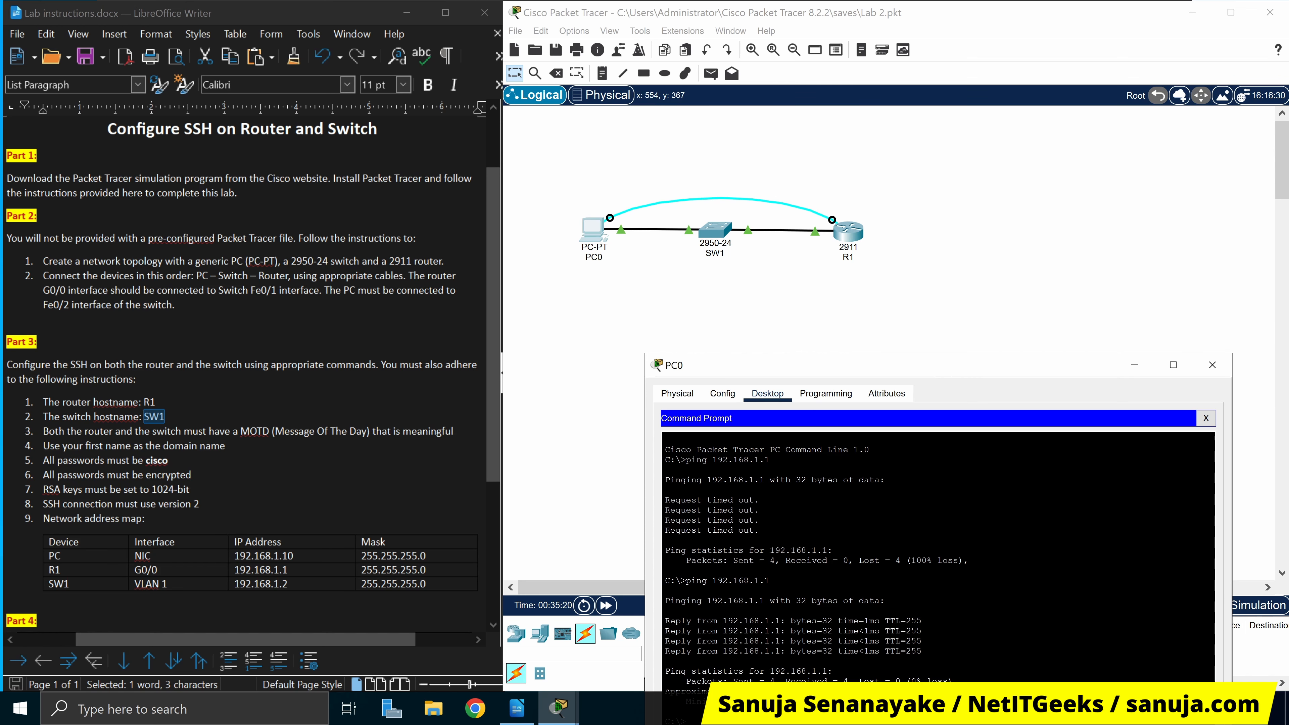
{"action": "left_click_drag", "start_coordinate": [954, 374], "coordinate": [1001, 72]}
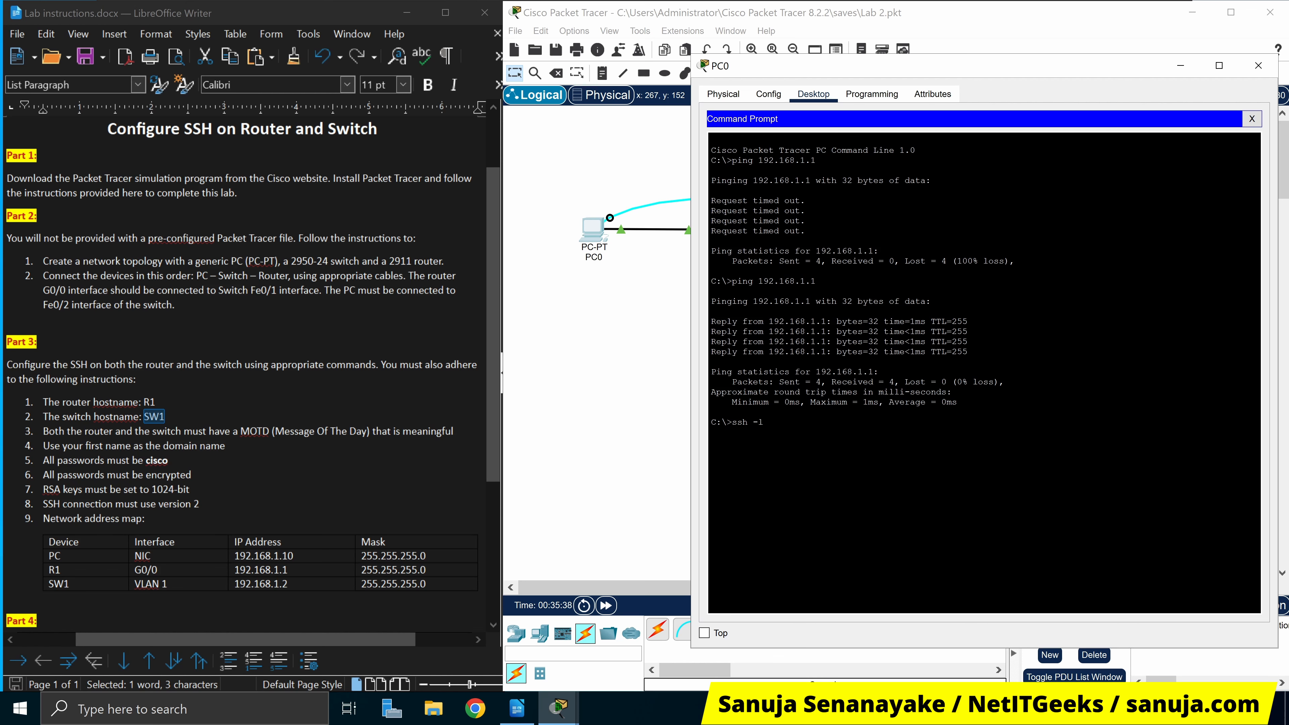
SSH from PC0 to R1 at 192.168.1.1 with the local username and password
{"action": "type", "text": "sanuja 192.168.1.1"}
{"action": "key", "text": "Return"}
{"action": "type", "text": "cisco"}
{"action": "key", "text": "Return"}
{"action": "left_click_drag", "start_coordinate": [711, 462], "coordinate": [780, 462]}
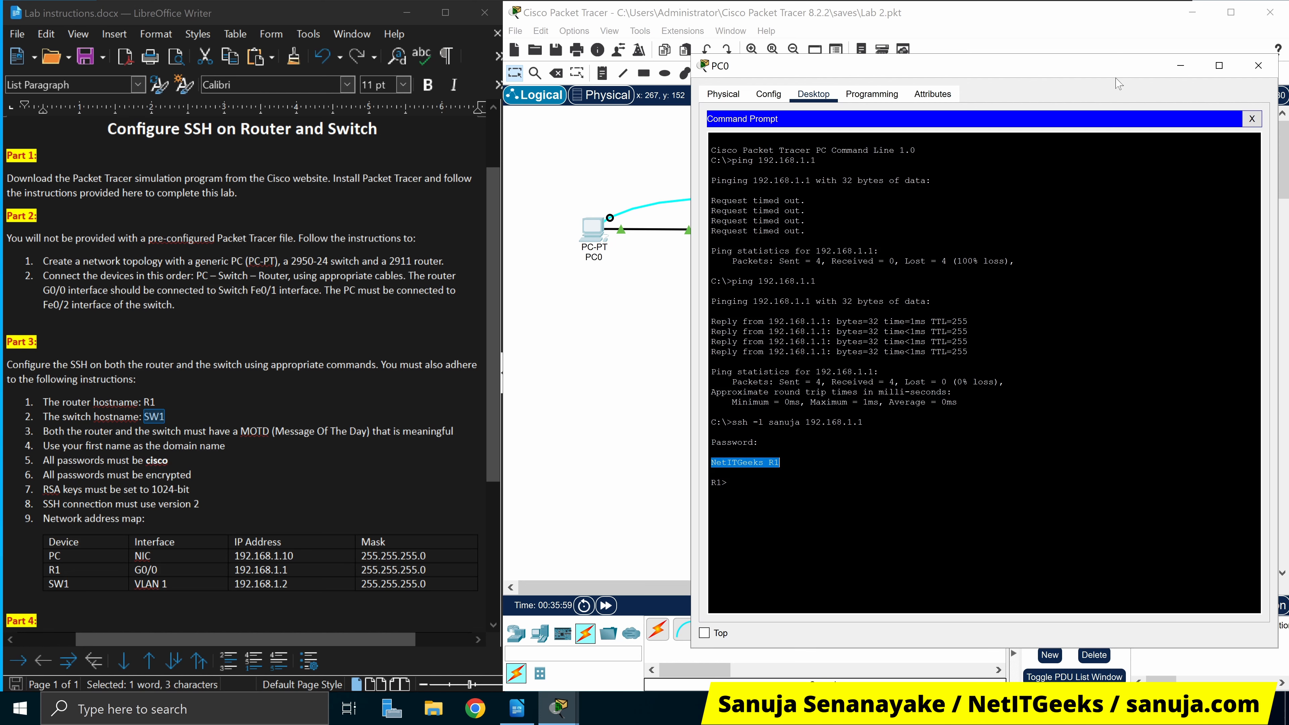
{"action": "left_click_drag", "start_coordinate": [1120, 75], "coordinate": [1081, 294]}
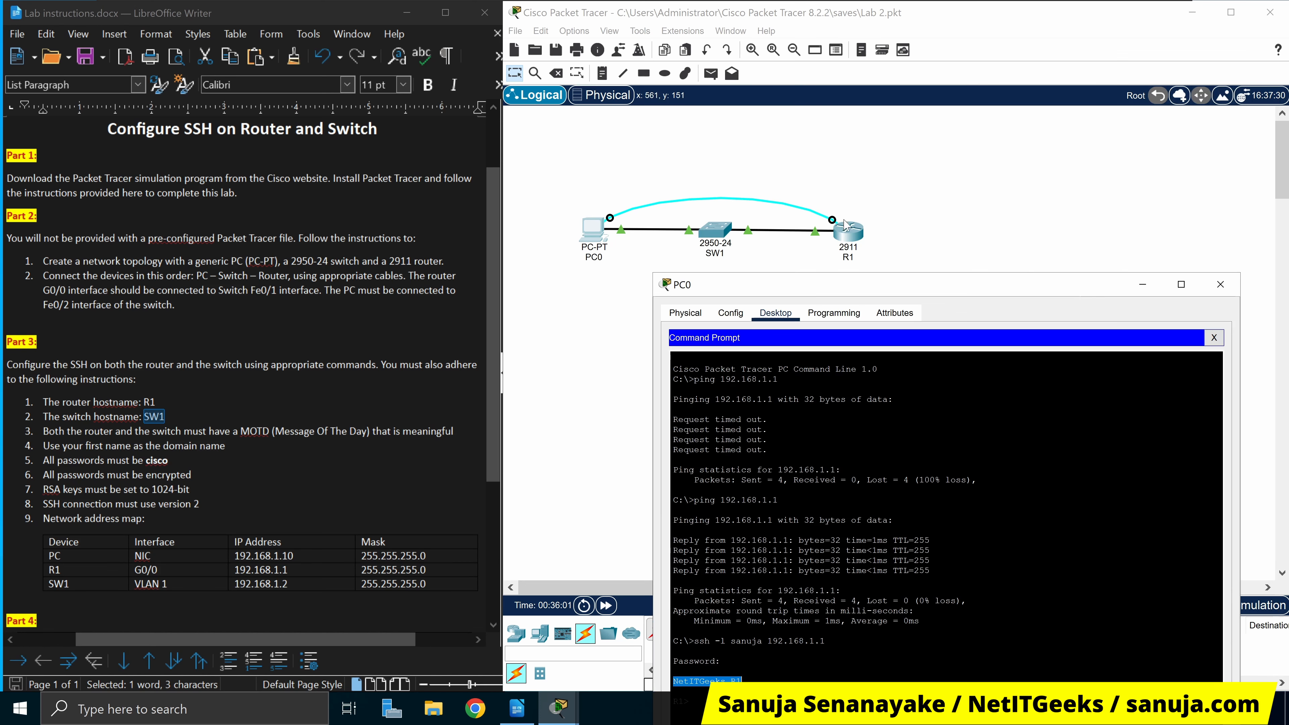
{"action": "left_click_drag", "start_coordinate": [966, 293], "coordinate": [1026, 65]}
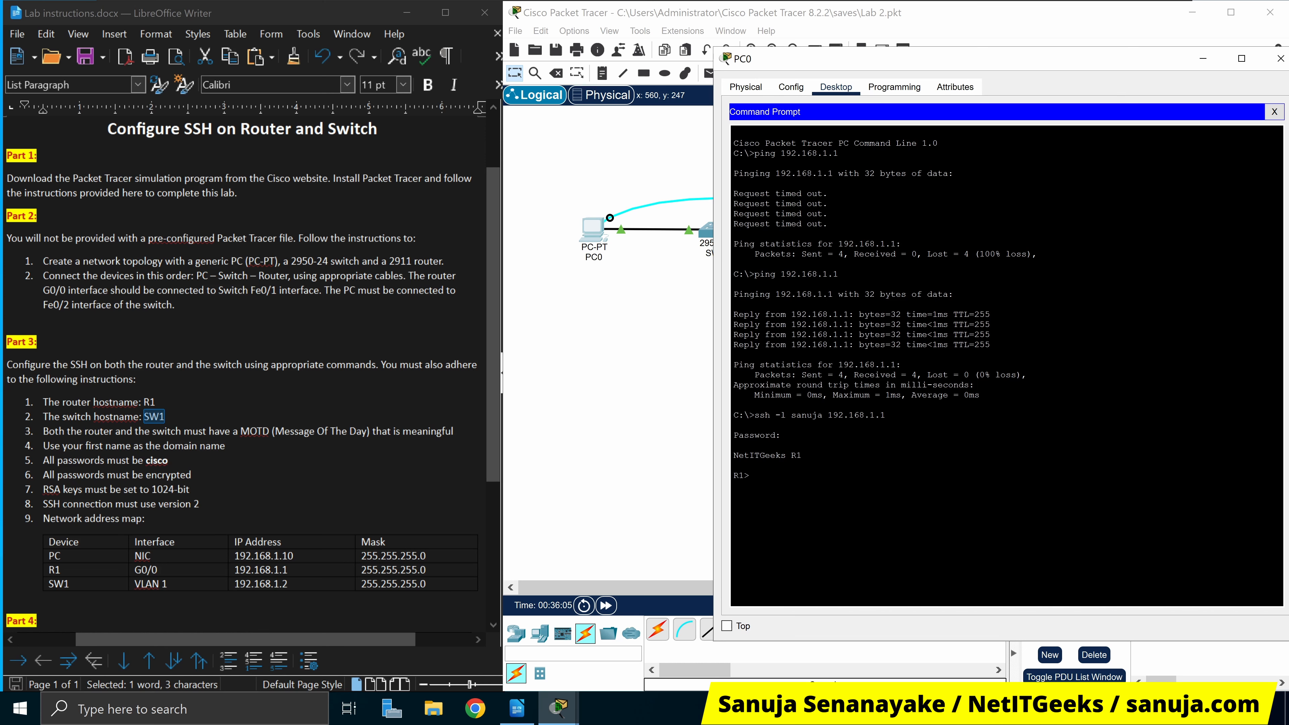
Delete the console cable between PC0 and R1, then go back to the Select tool
{"action": "left_click", "coordinate": [641, 357]}
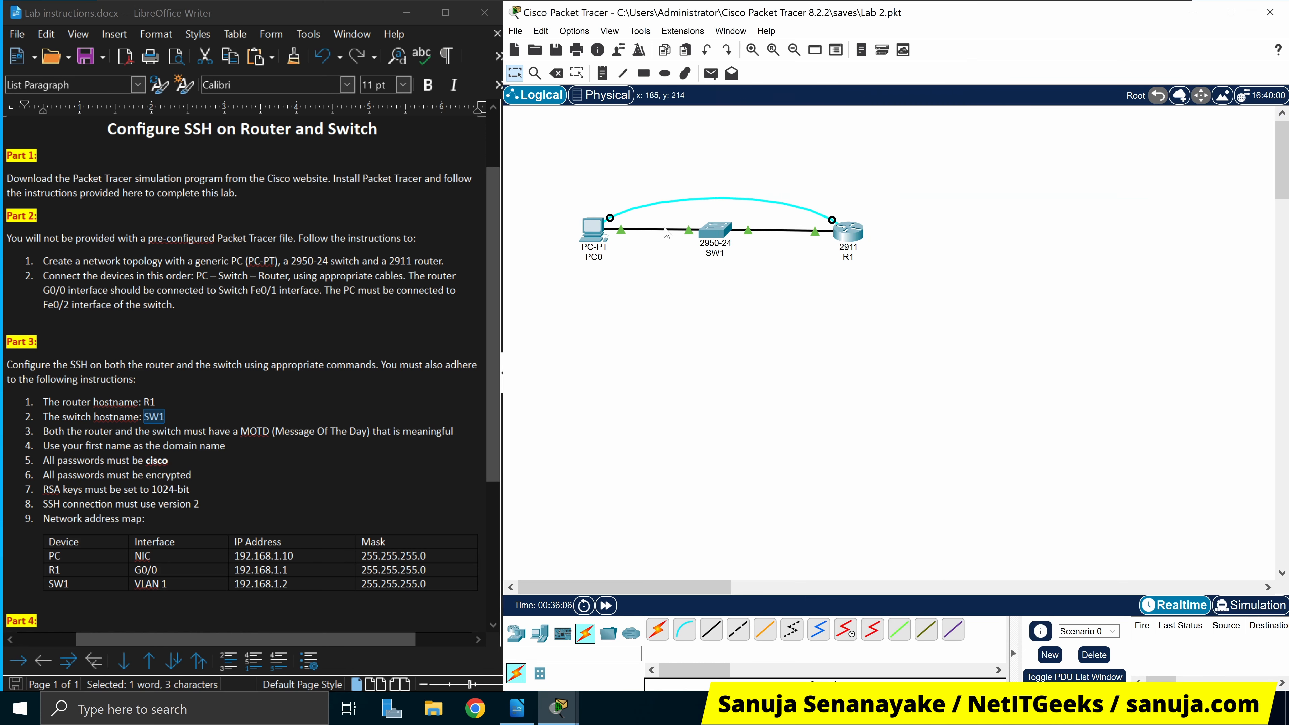
{"action": "left_click", "coordinate": [555, 74]}
{"action": "left_click", "coordinate": [708, 198]}
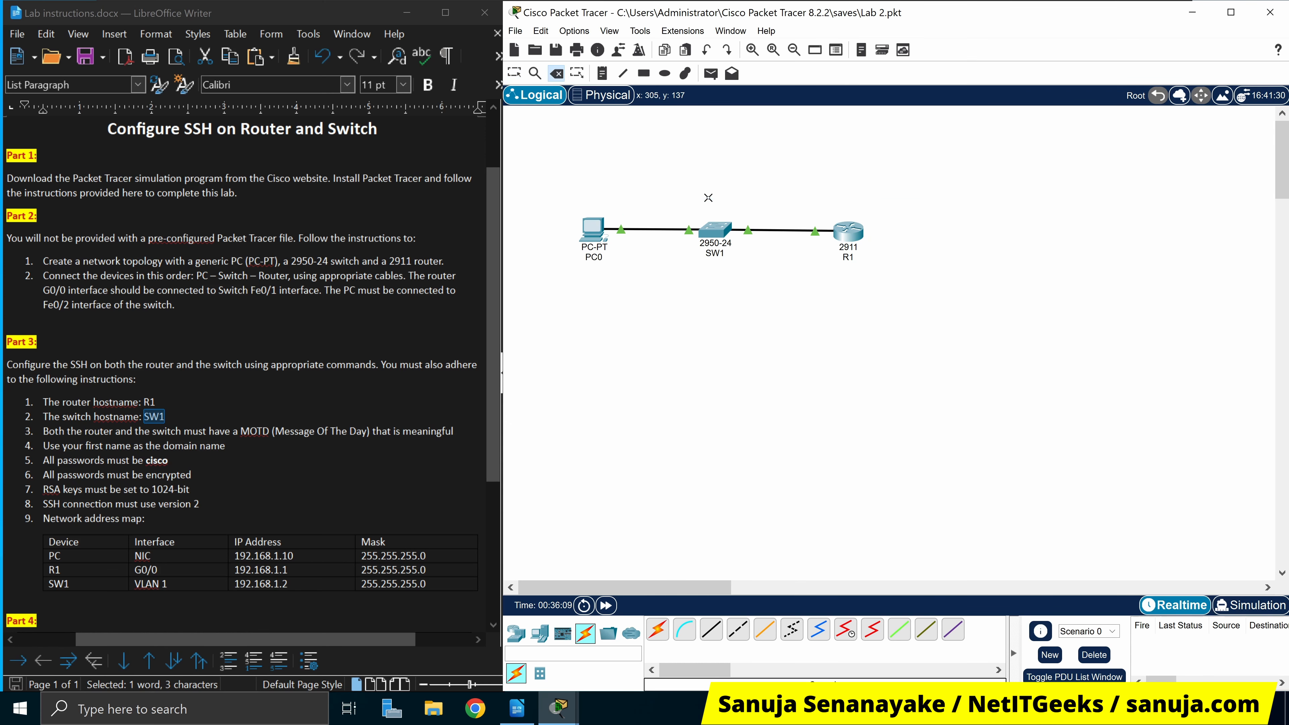
{"action": "left_click", "coordinate": [514, 73]}
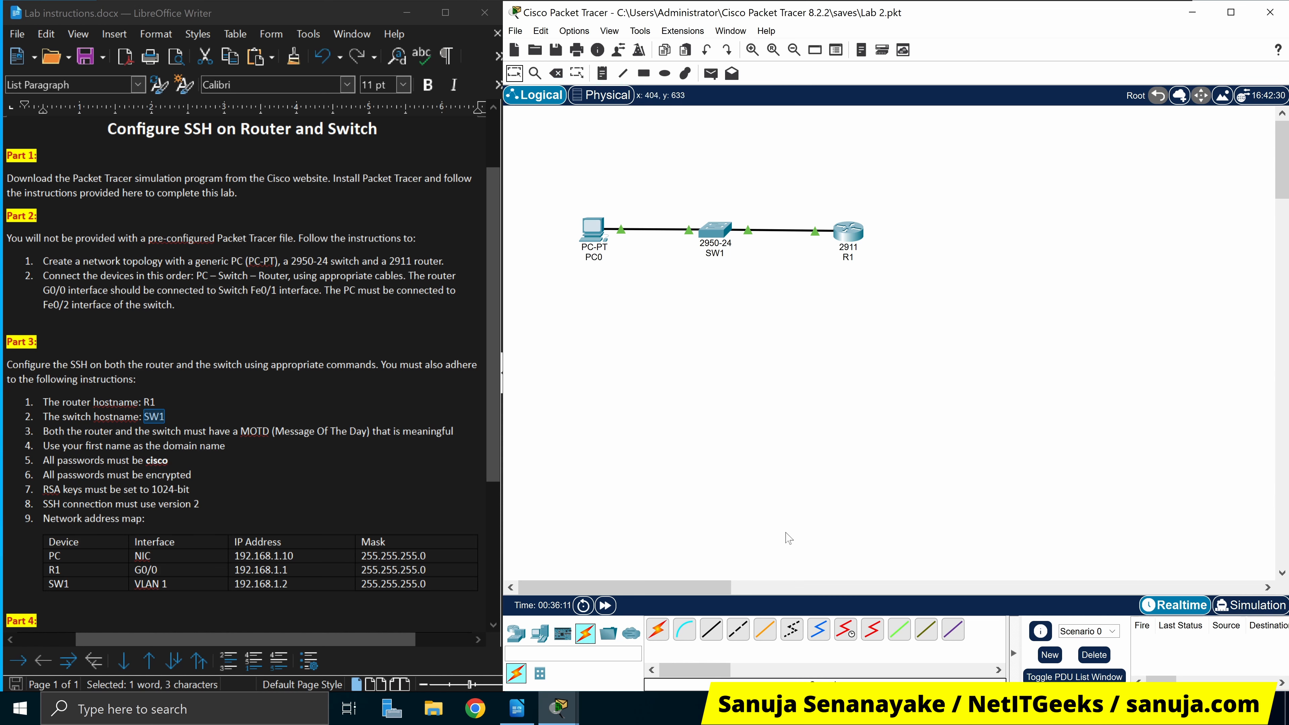
In PC0's SSH session, enter R1's enable password and switch to global configuration mode
{"action": "left_click", "coordinate": [593, 229]}
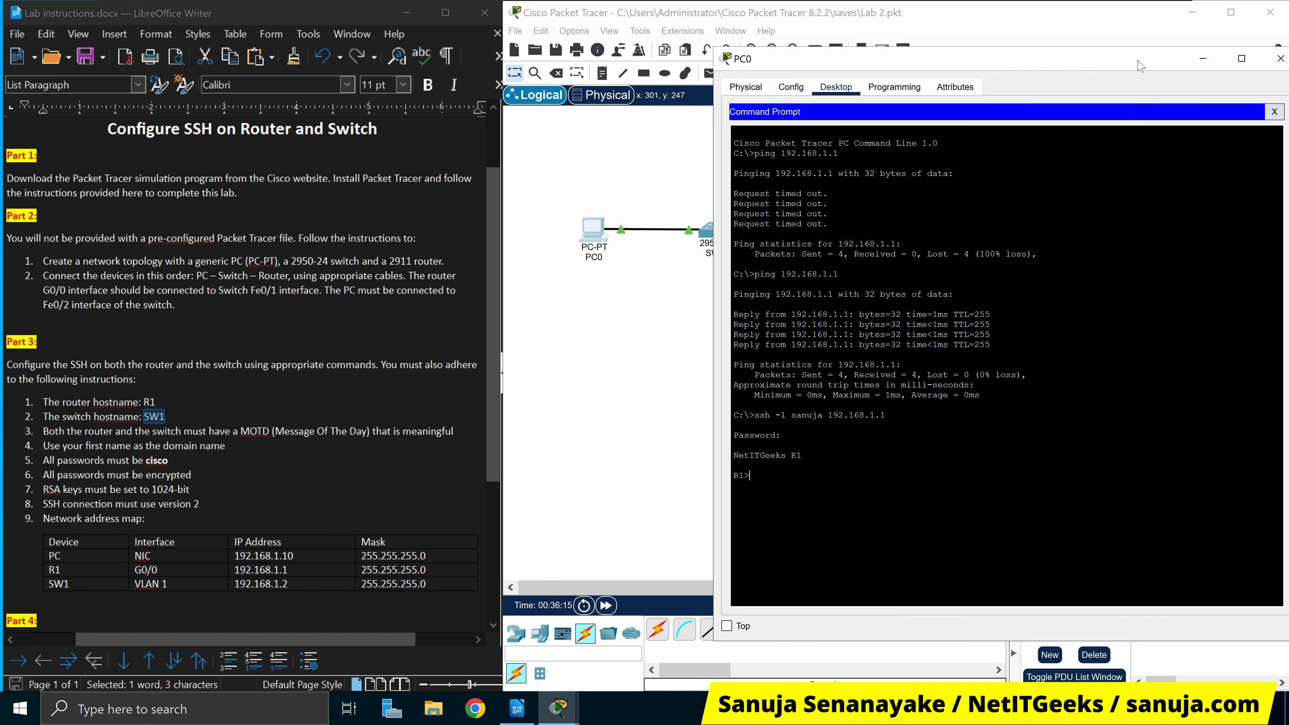
{"action": "left_click_drag", "start_coordinate": [1143, 66], "coordinate": [1073, 422]}
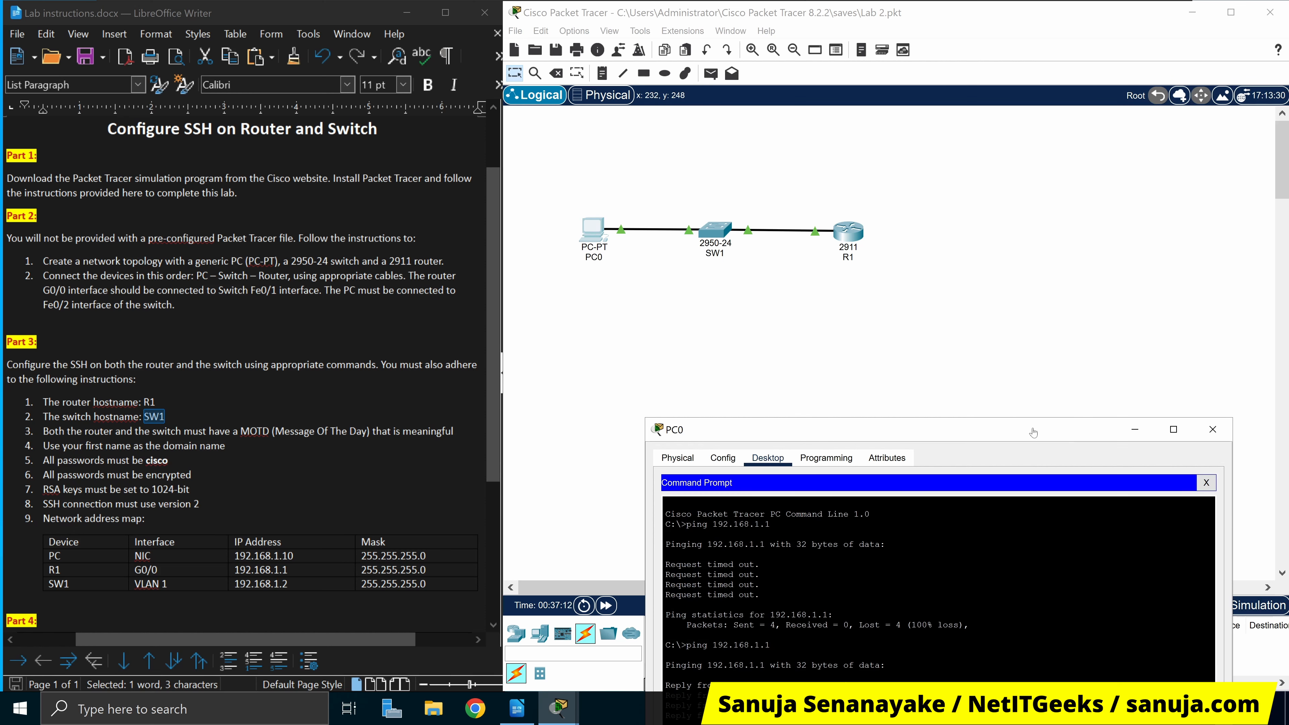
{"action": "left_click_drag", "start_coordinate": [1036, 433], "coordinate": [1065, 121]}
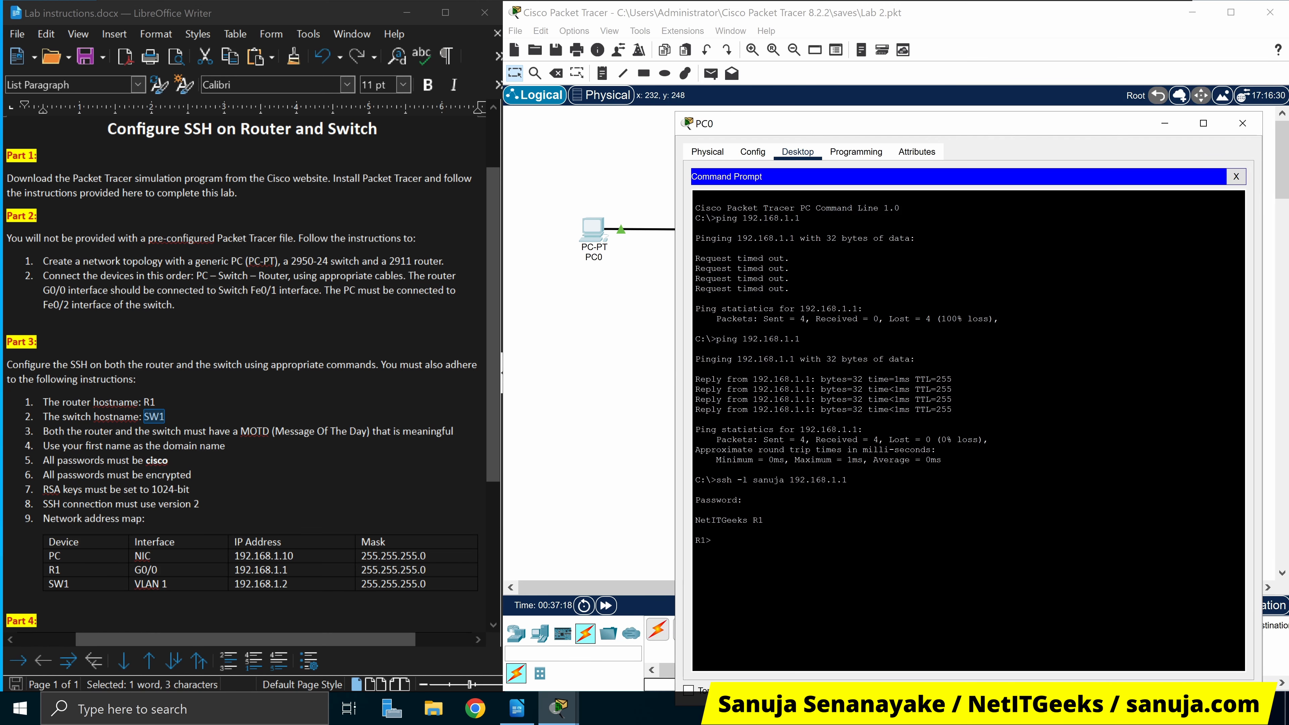
{"action": "type", "text": "n"}
{"action": "key", "text": "Return"}
{"action": "key", "text": "Return"}
{"action": "type", "text": "config t"}
{"action": "key", "text": "Return"}
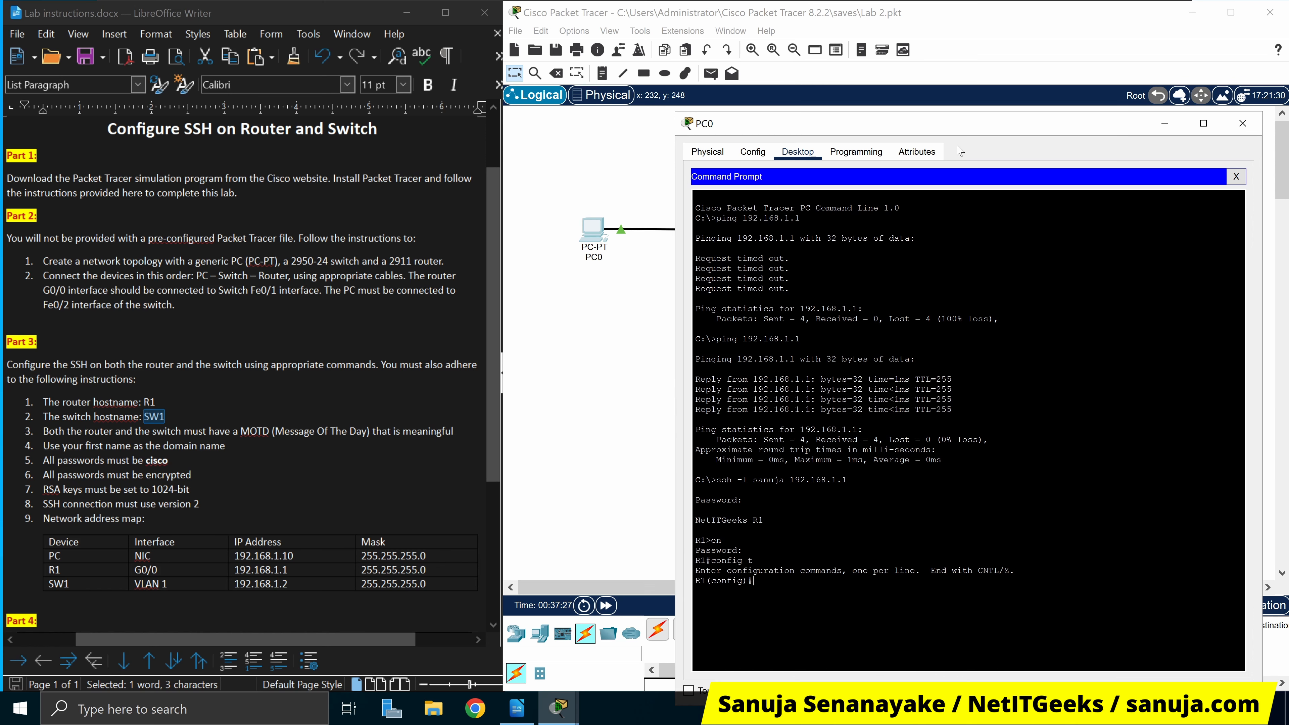
{"action": "left_click_drag", "start_coordinate": [1011, 127], "coordinate": [1011, 93]}
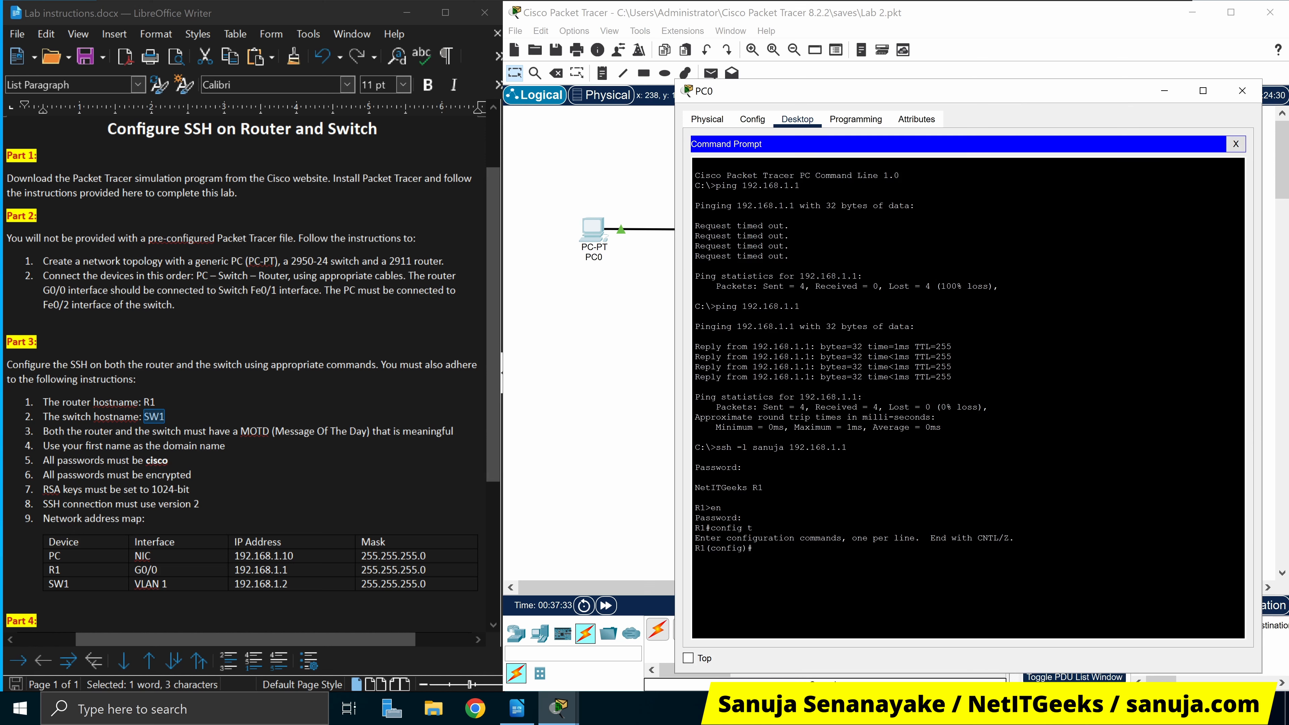
{"action": "left_click_drag", "start_coordinate": [914, 336], "coordinate": [953, 357]}
{"action": "left_click", "coordinate": [945, 397]}
{"action": "left_click", "coordinate": [1239, 145]}
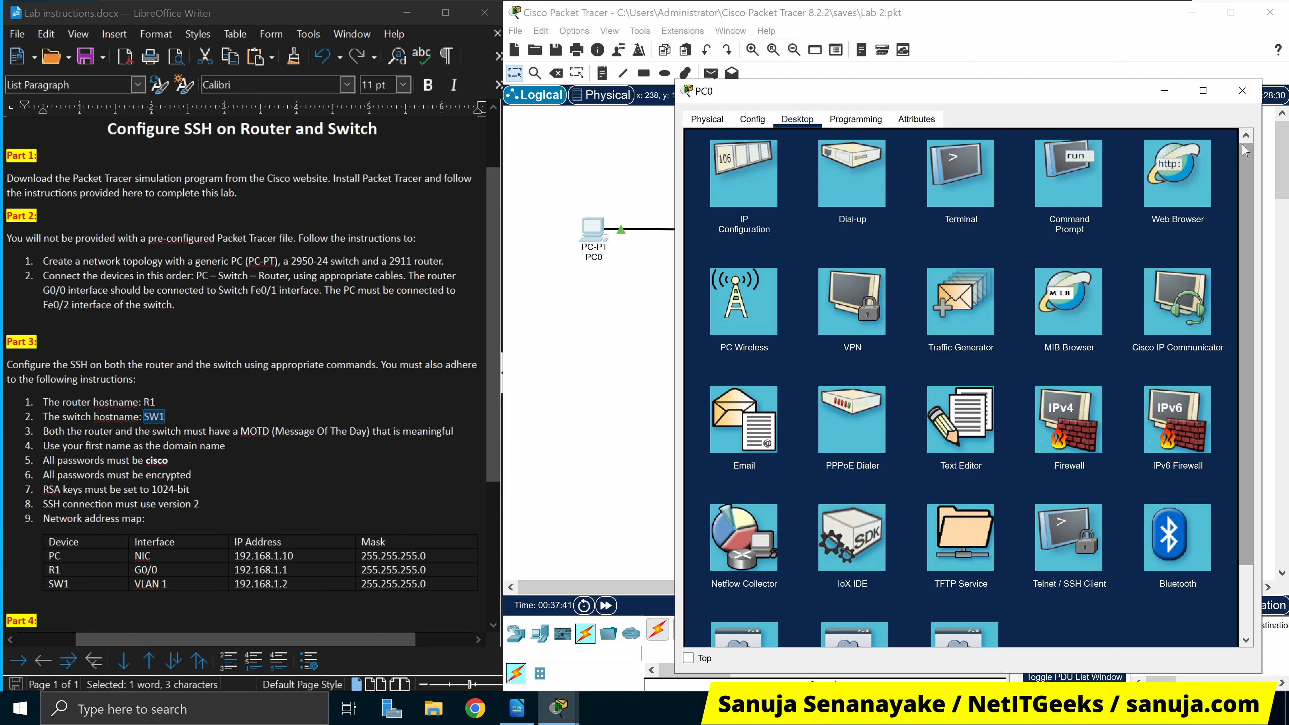
{"action": "left_click", "coordinate": [1242, 91]}
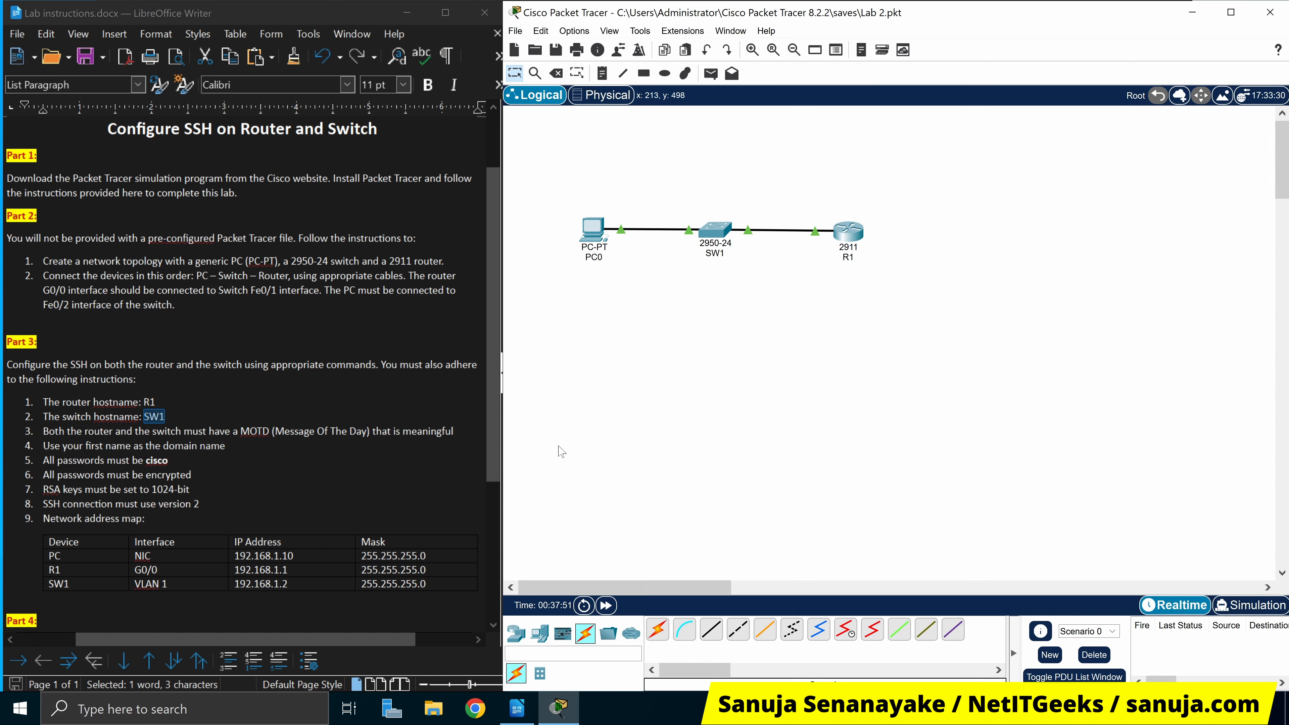
{"action": "left_click", "coordinate": [173, 460]}
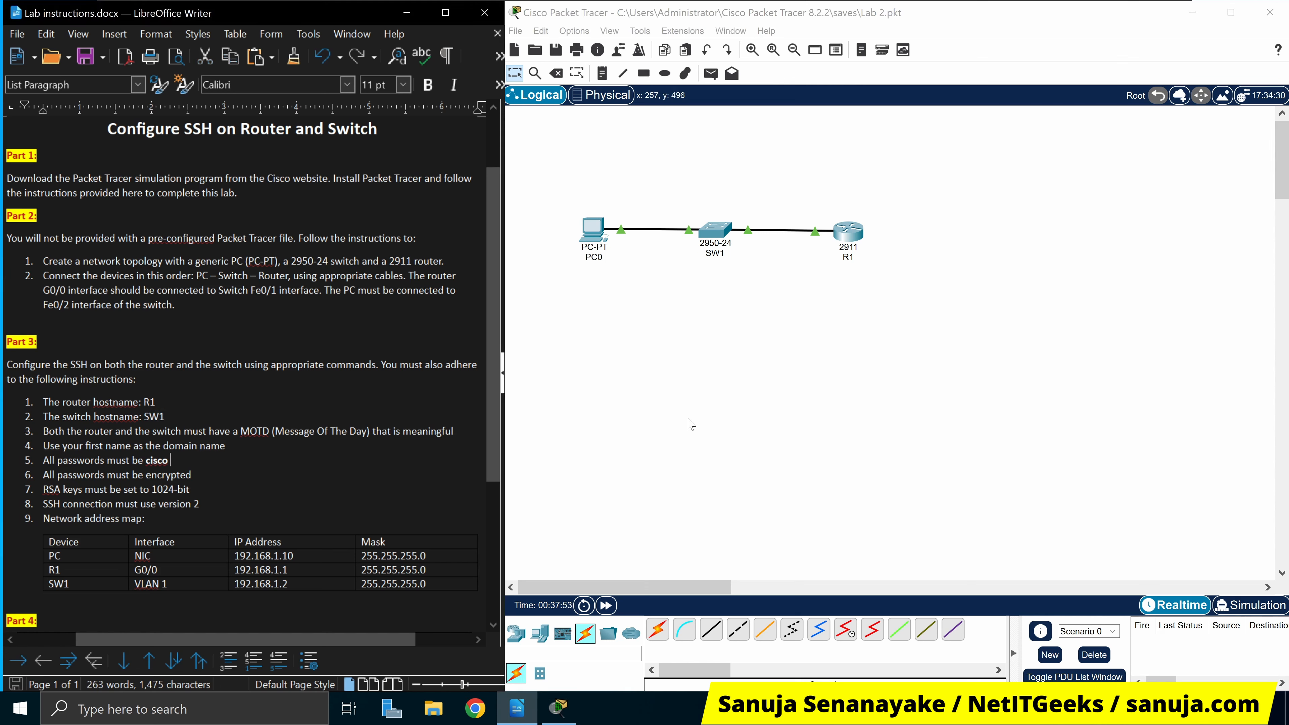
Run a console cable from PC0's RS 232 port to SW1's Console port, then open PC0
{"action": "left_click", "coordinate": [587, 637]}
{"action": "left_click", "coordinate": [684, 630]}
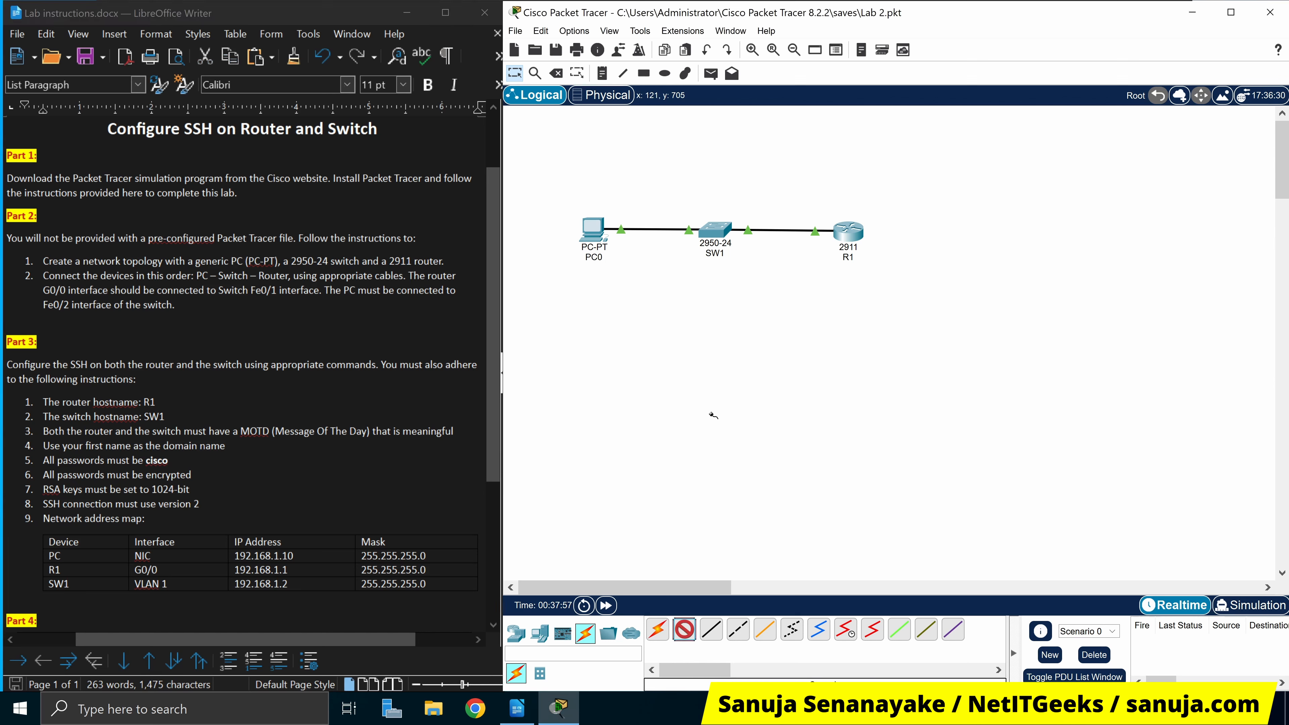
{"action": "left_click", "coordinate": [600, 232]}
{"action": "left_click", "coordinate": [617, 237]}
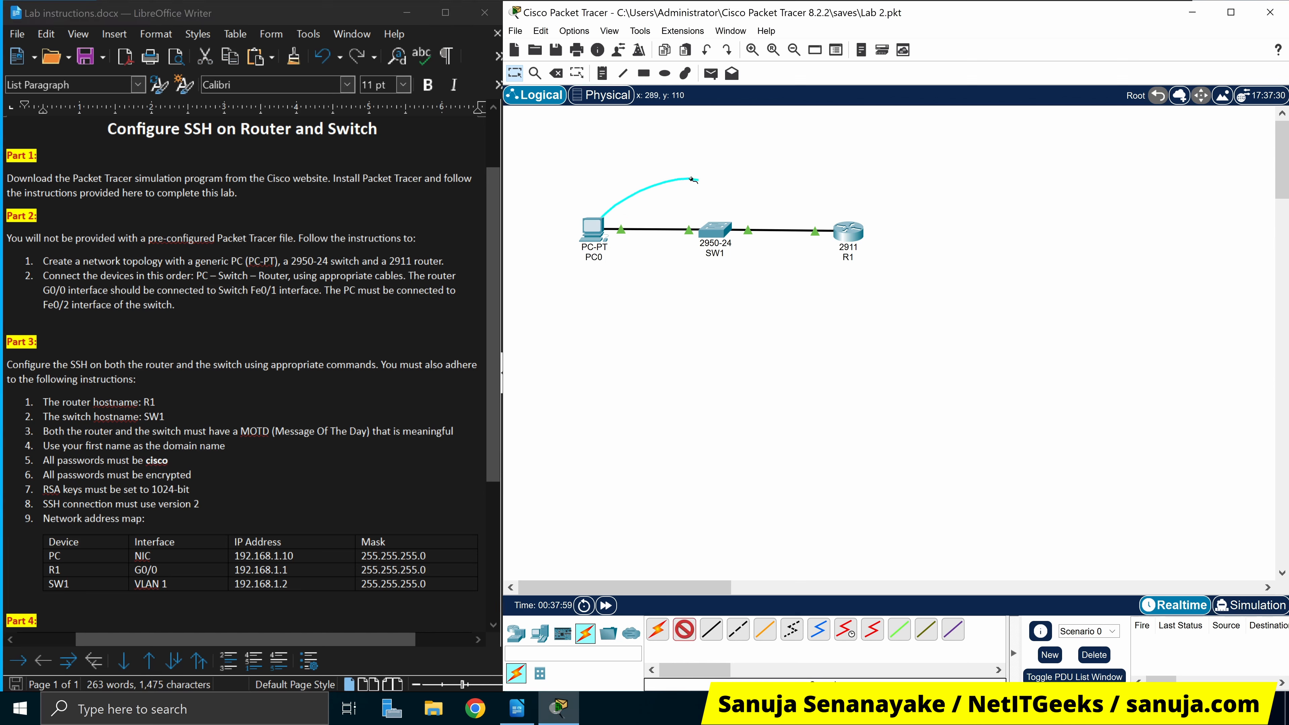
{"action": "left_click", "coordinate": [721, 229]}
{"action": "left_click", "coordinate": [726, 235]}
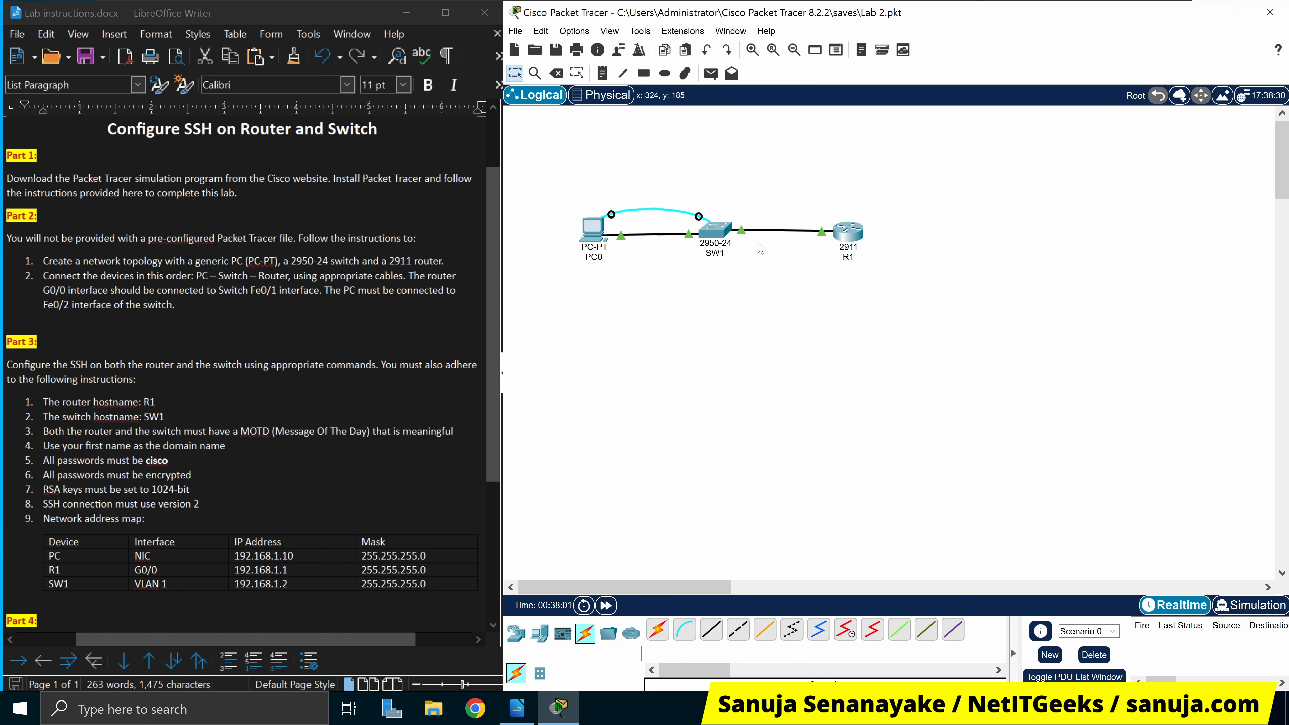
{"action": "left_click", "coordinate": [595, 232]}
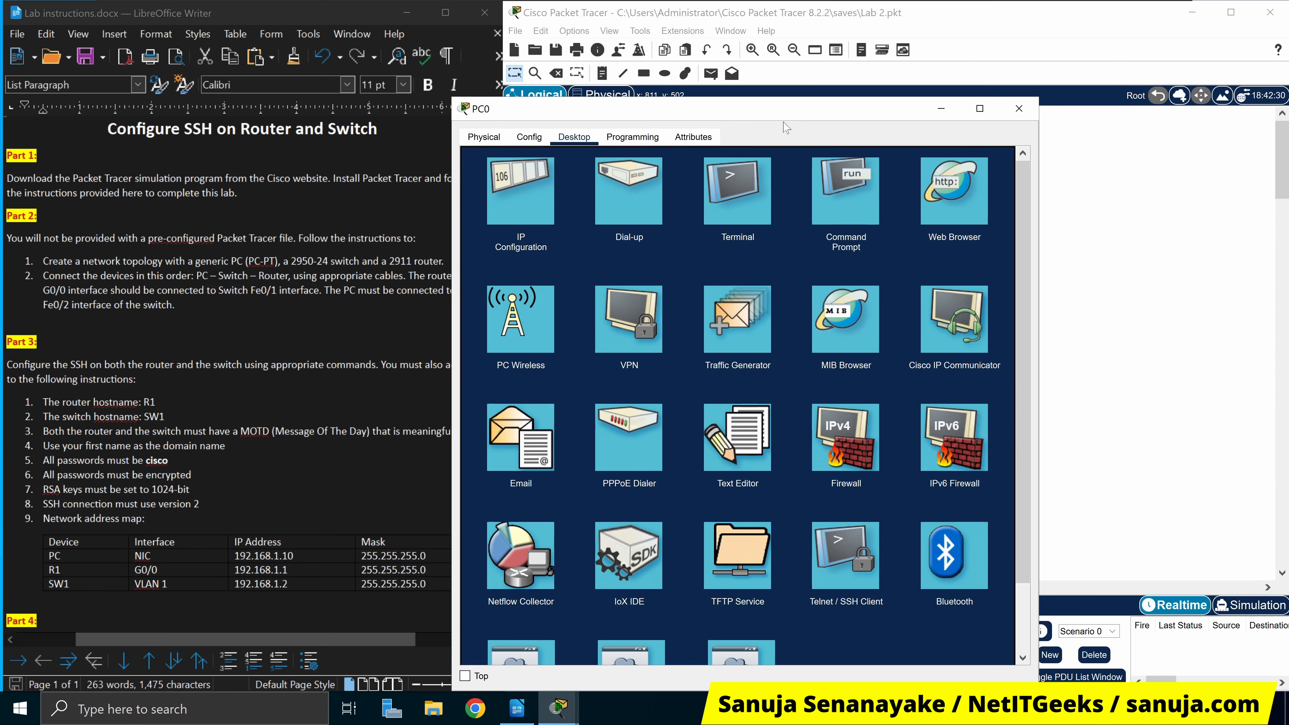
Start PC0's Terminal with the default 9600-baud settings
{"action": "left_click_drag", "start_coordinate": [842, 120], "coordinate": [909, 292]}
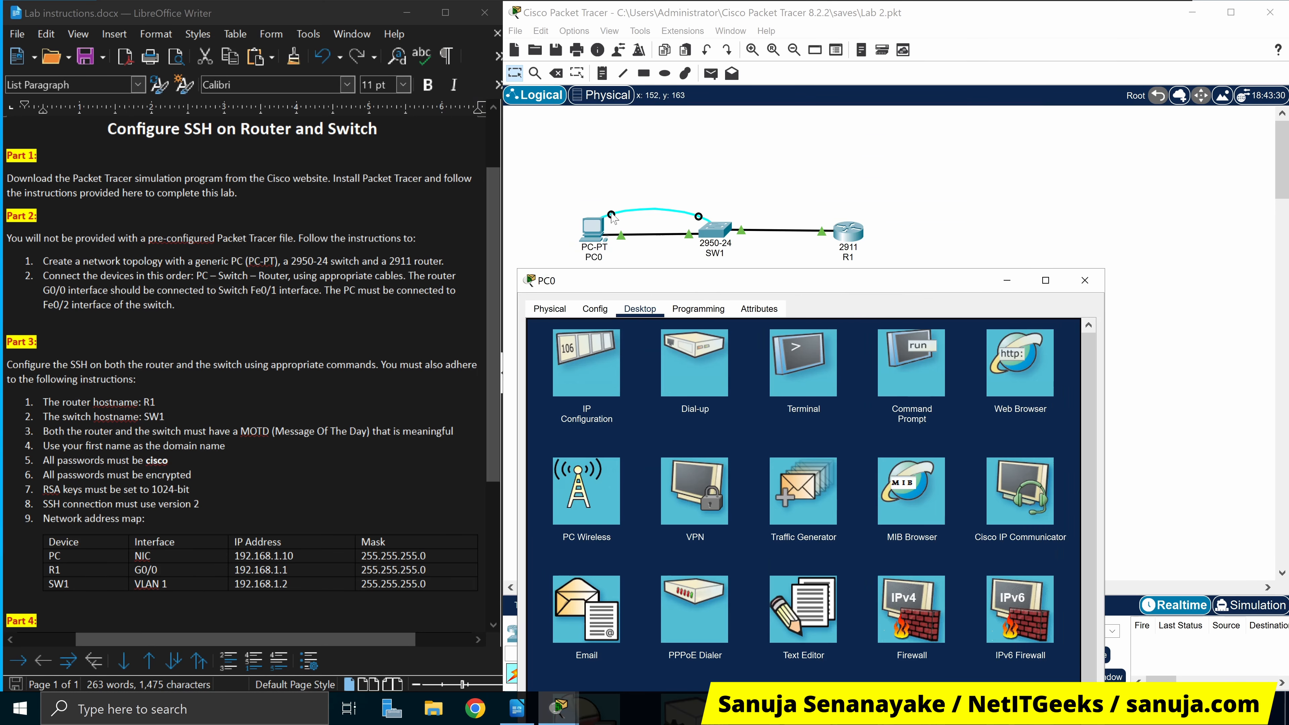
{"action": "left_click", "coordinate": [818, 385]}
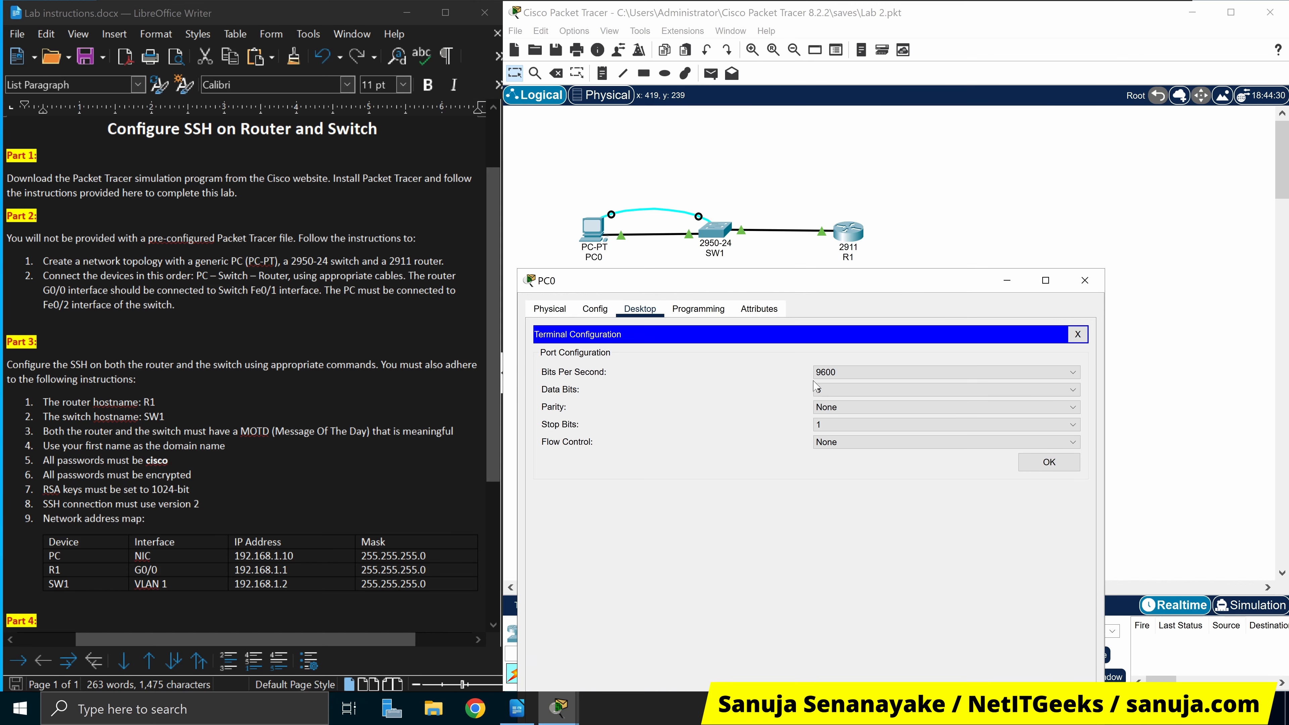
{"action": "left_click", "coordinate": [1047, 464]}
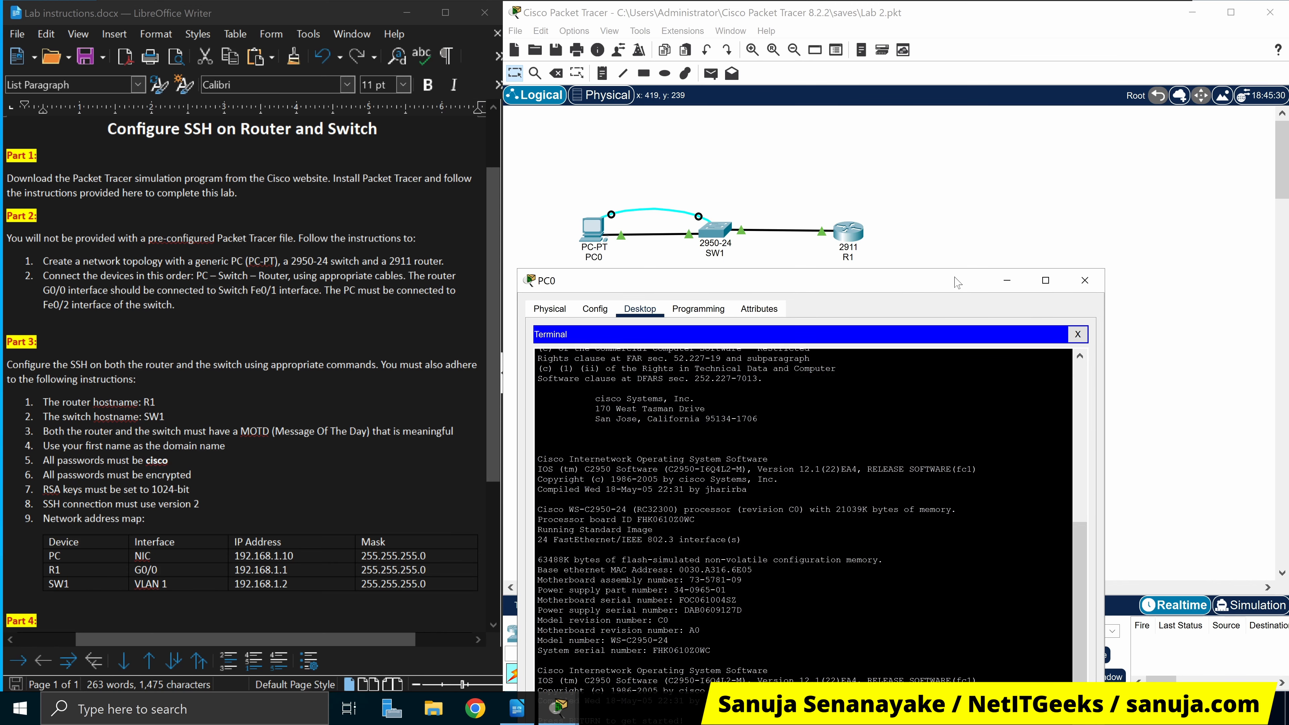
Review the switch's boot output and wake the console to get the Switch> prompt
{"action": "left_click_drag", "start_coordinate": [900, 287], "coordinate": [1035, 63]}
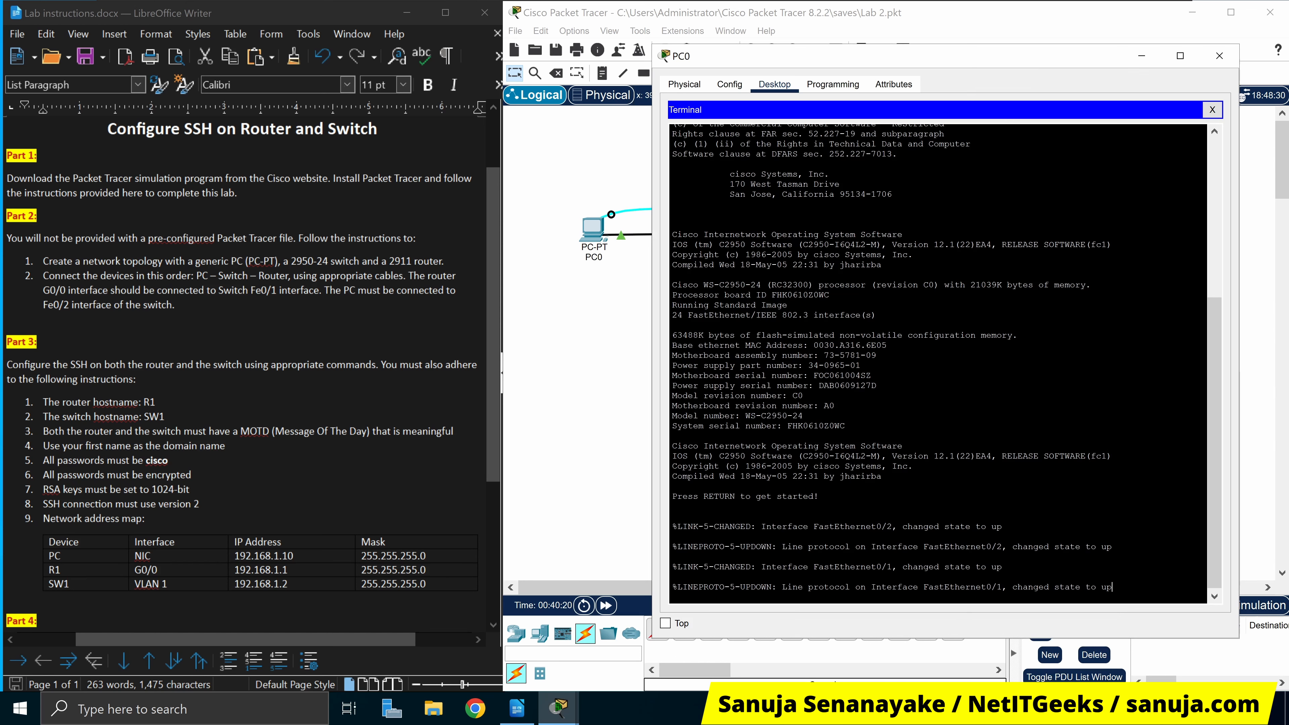
{"action": "left_click_drag", "start_coordinate": [1060, 66], "coordinate": [1085, 49]}
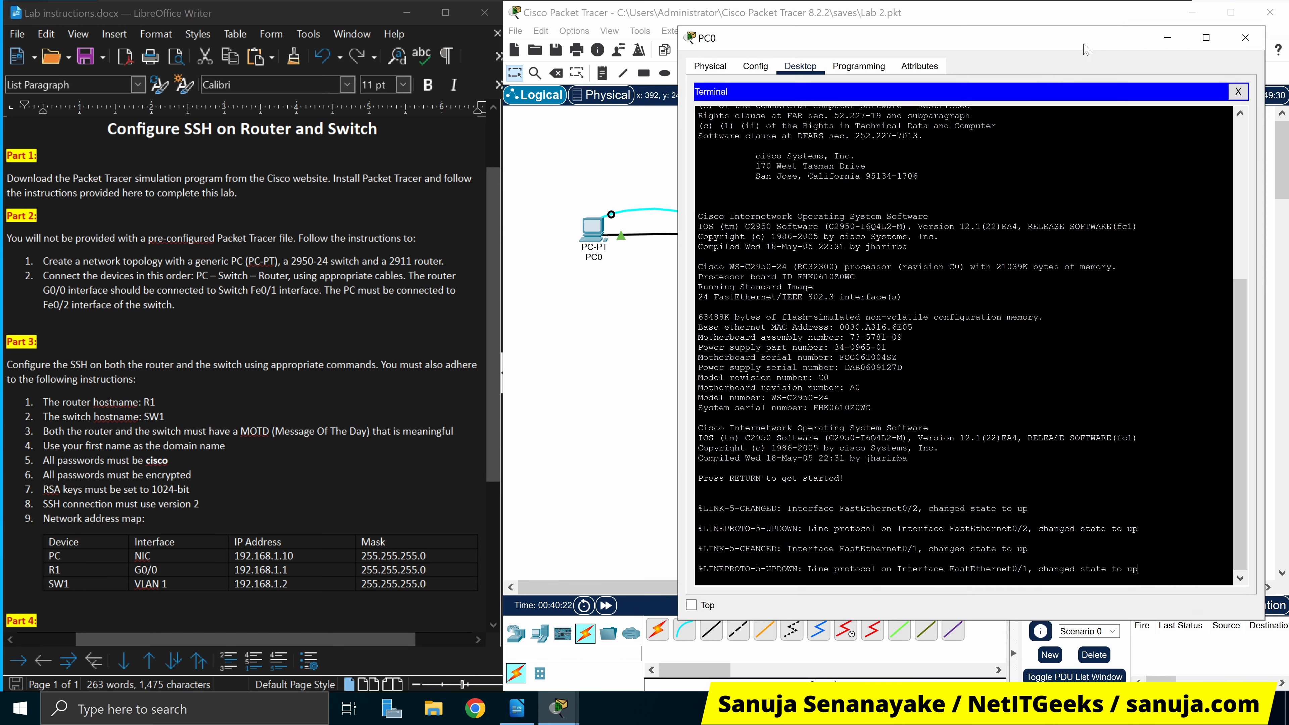
{"action": "left_click_drag", "start_coordinate": [700, 146], "coordinate": [888, 348]}
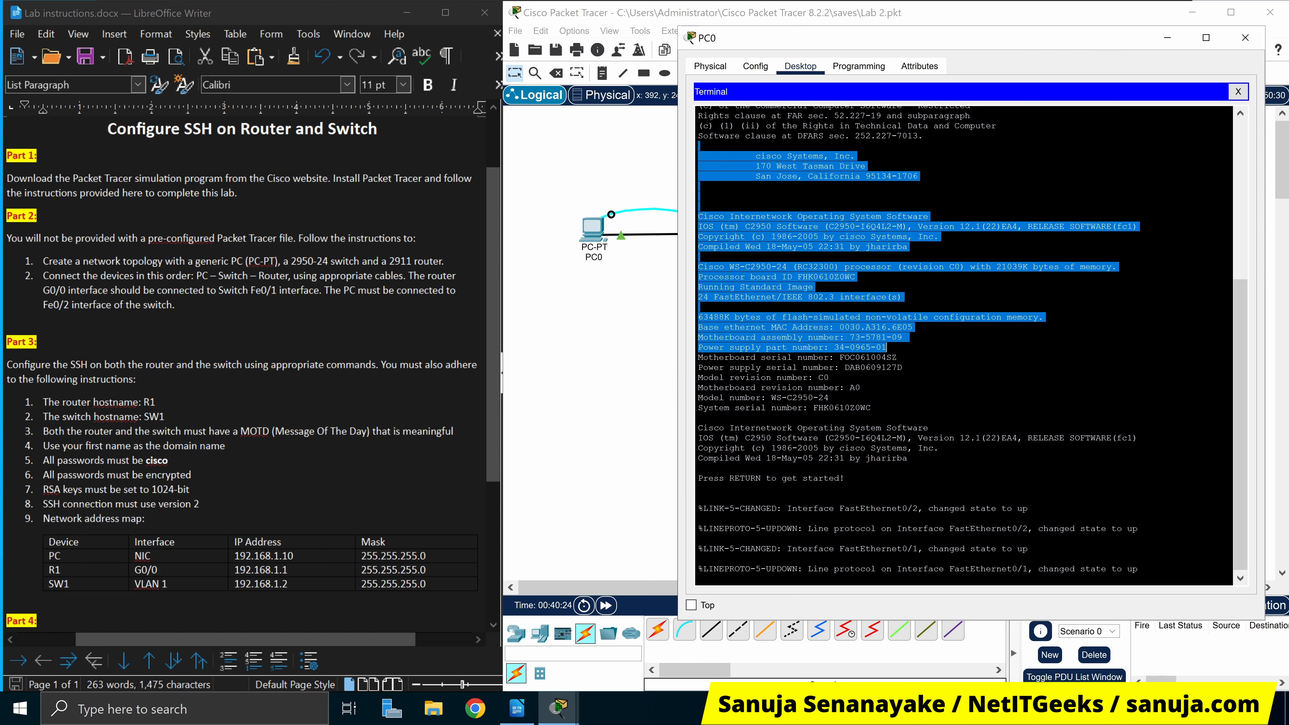
{"action": "scroll", "coordinate": [888, 348], "scroll_direction": "up", "scroll_amount": 9}
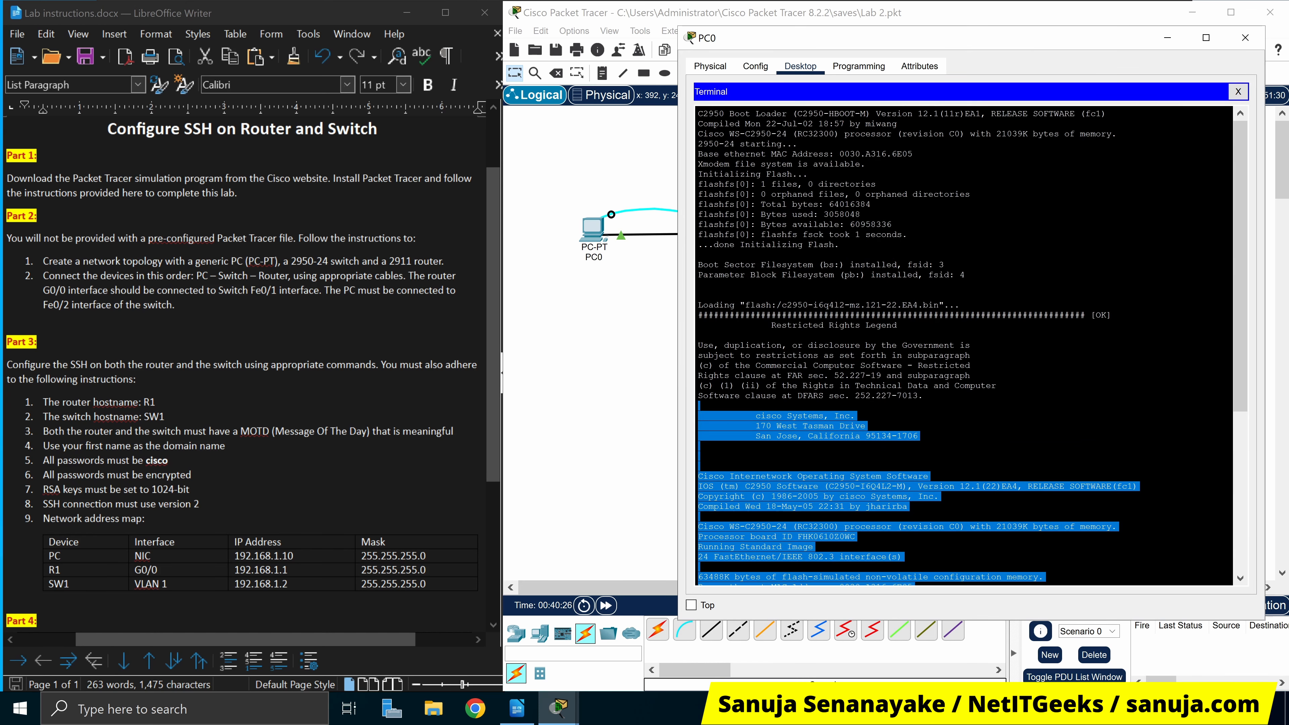
{"action": "left_click_drag", "start_coordinate": [743, 124], "coordinate": [858, 537]}
{"action": "scroll", "coordinate": [858, 537], "scroll_direction": "down", "scroll_amount": 9}
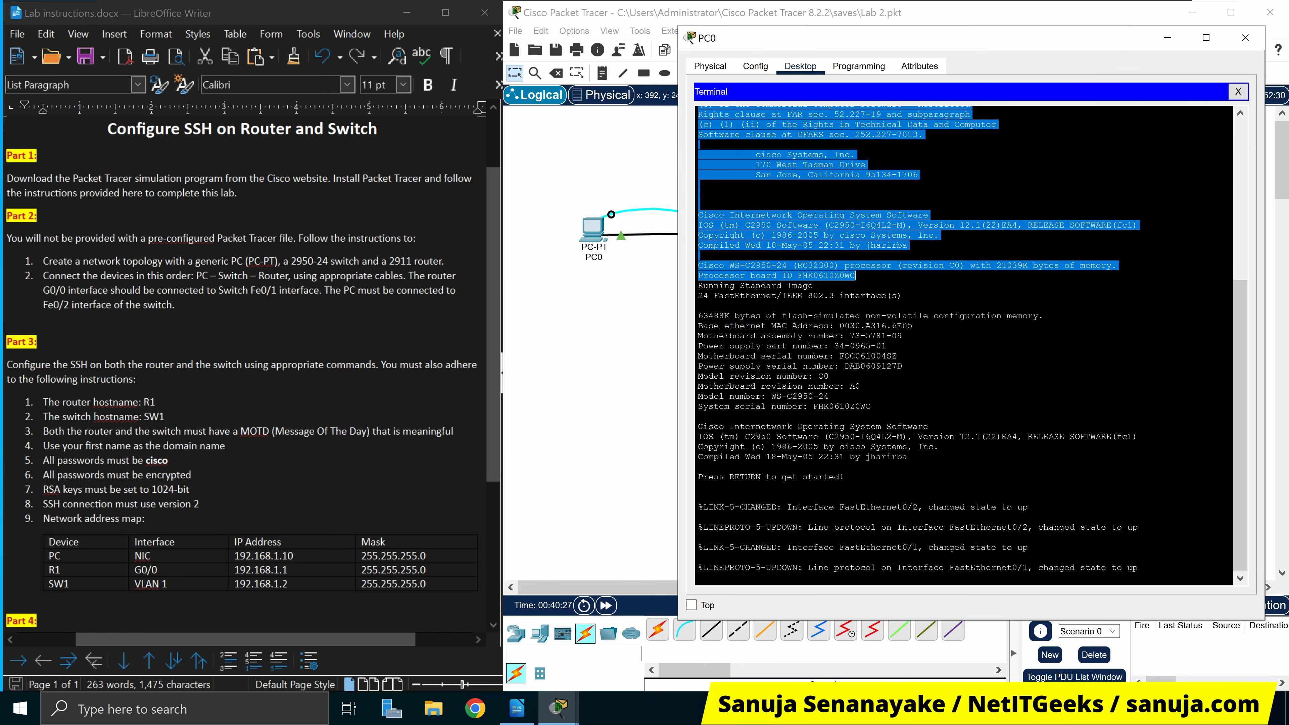
{"action": "left_click", "coordinate": [699, 558]}
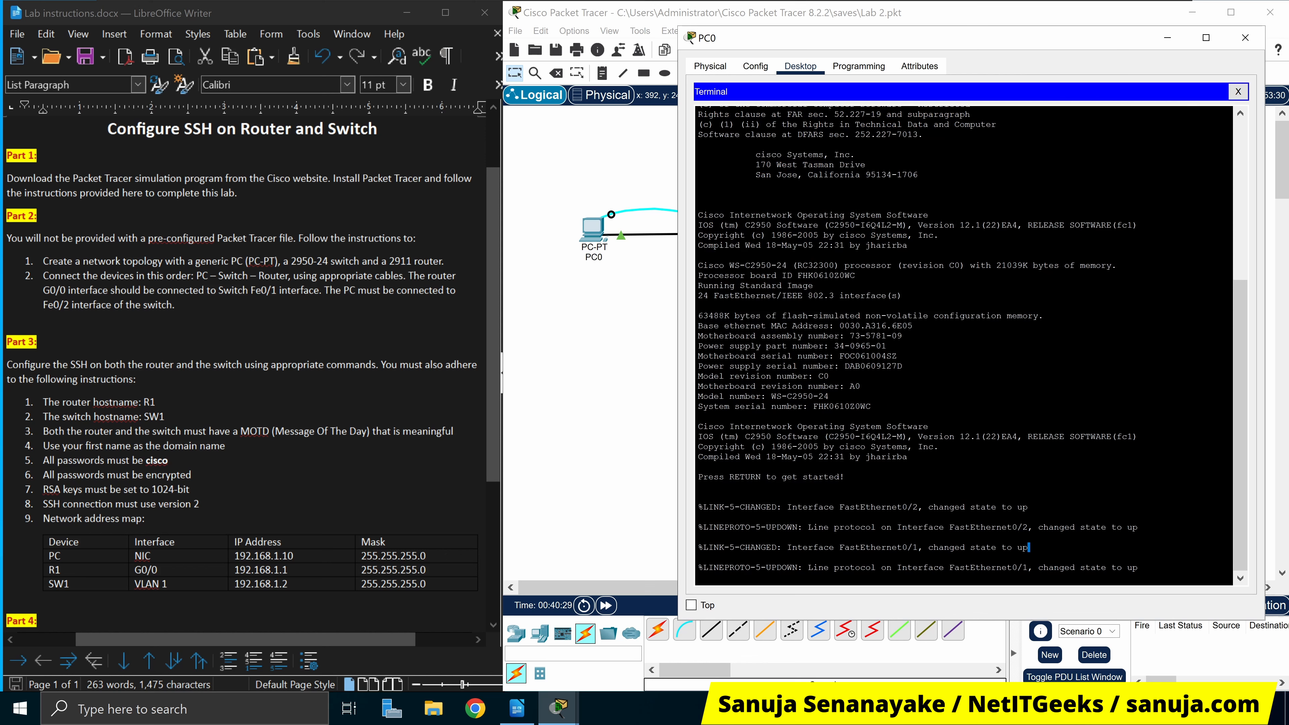
{"action": "key", "text": "Return"}
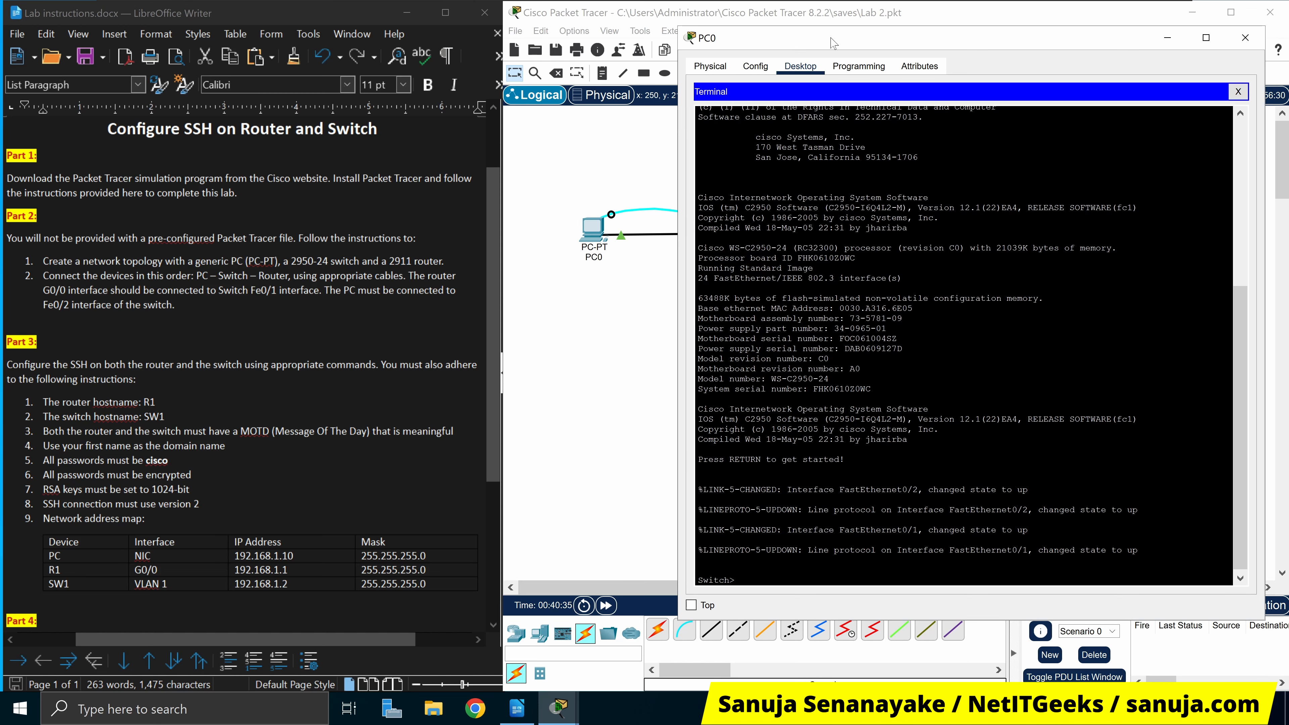
{"action": "left_click_drag", "start_coordinate": [789, 45], "coordinate": [776, 299]}
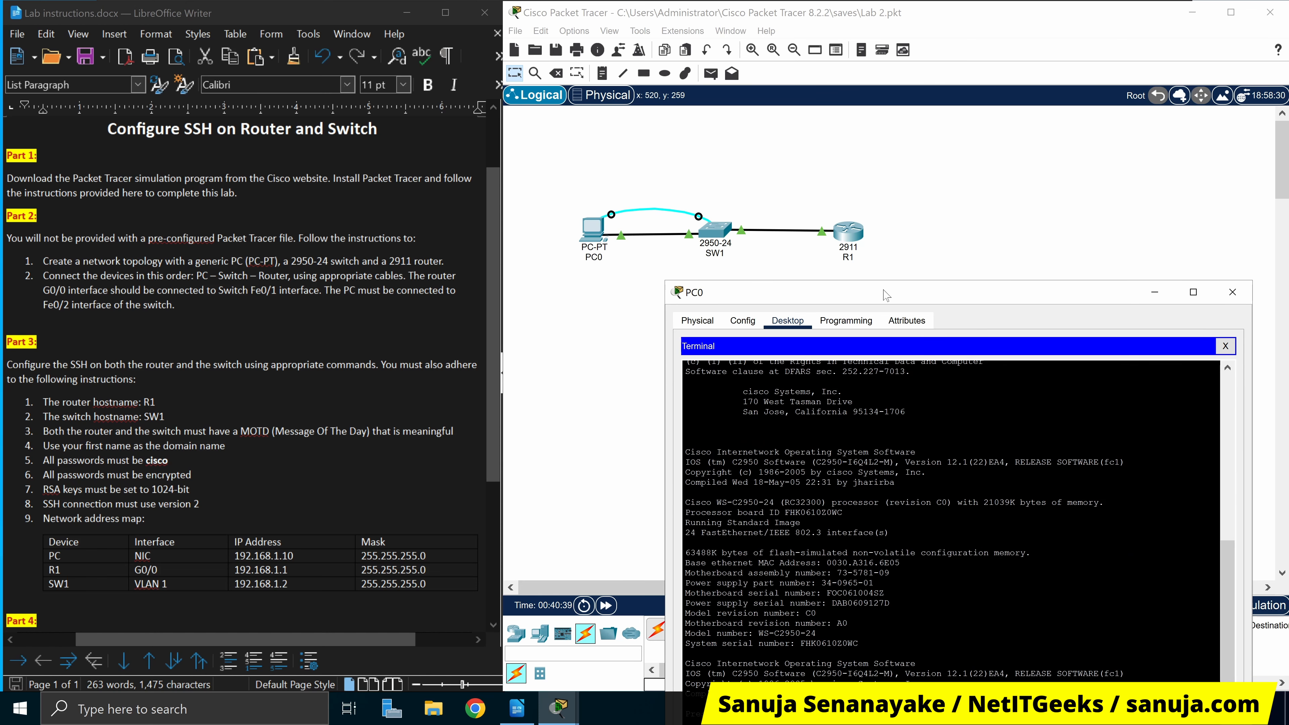
{"action": "left_click_drag", "start_coordinate": [886, 295], "coordinate": [916, 27]}
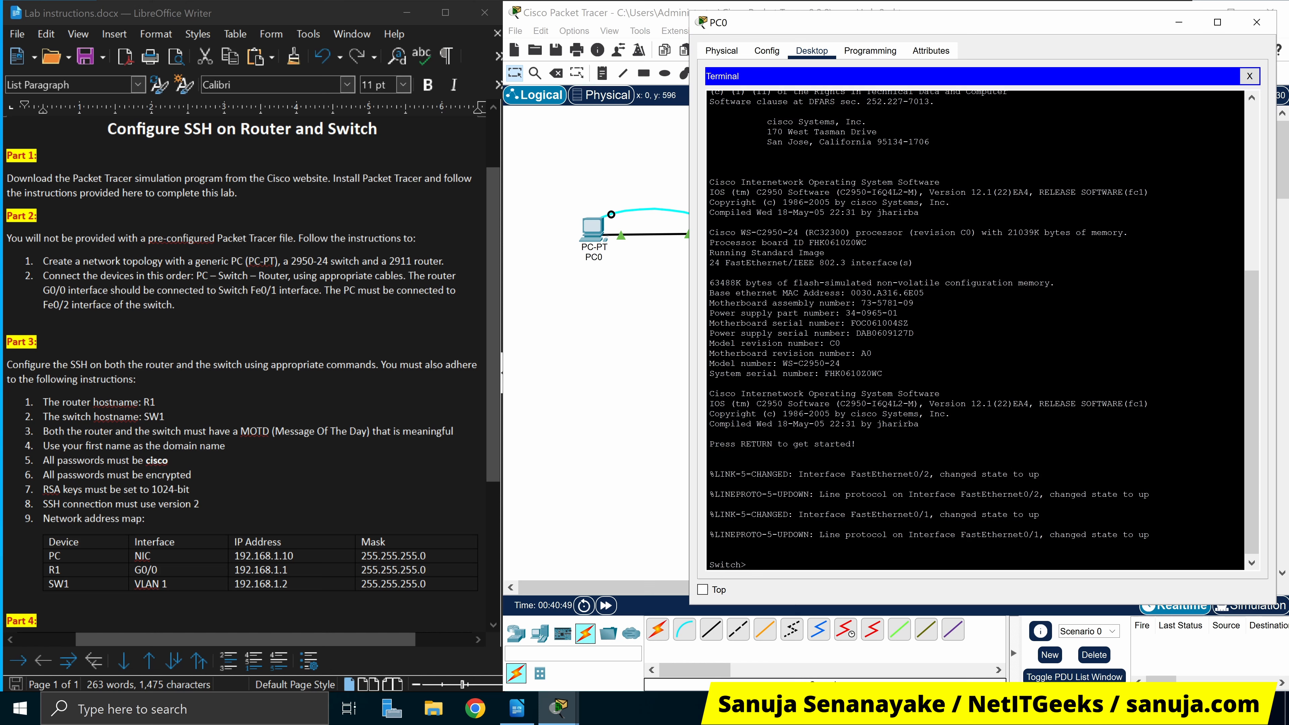
{"action": "mouse_move", "coordinate": [44, 403]}
{"action": "left_mouse_down"}
{"action": "mouse_move", "coordinate": [204, 490]}
{"action": "mouse_move", "coordinate": [208, 518]}
{"action": "mouse_move", "coordinate": [42, 402]}
{"action": "left_mouse_up"}
{"action": "left_click", "coordinate": [208, 519]}
{"action": "left_click", "coordinate": [833, 502]}
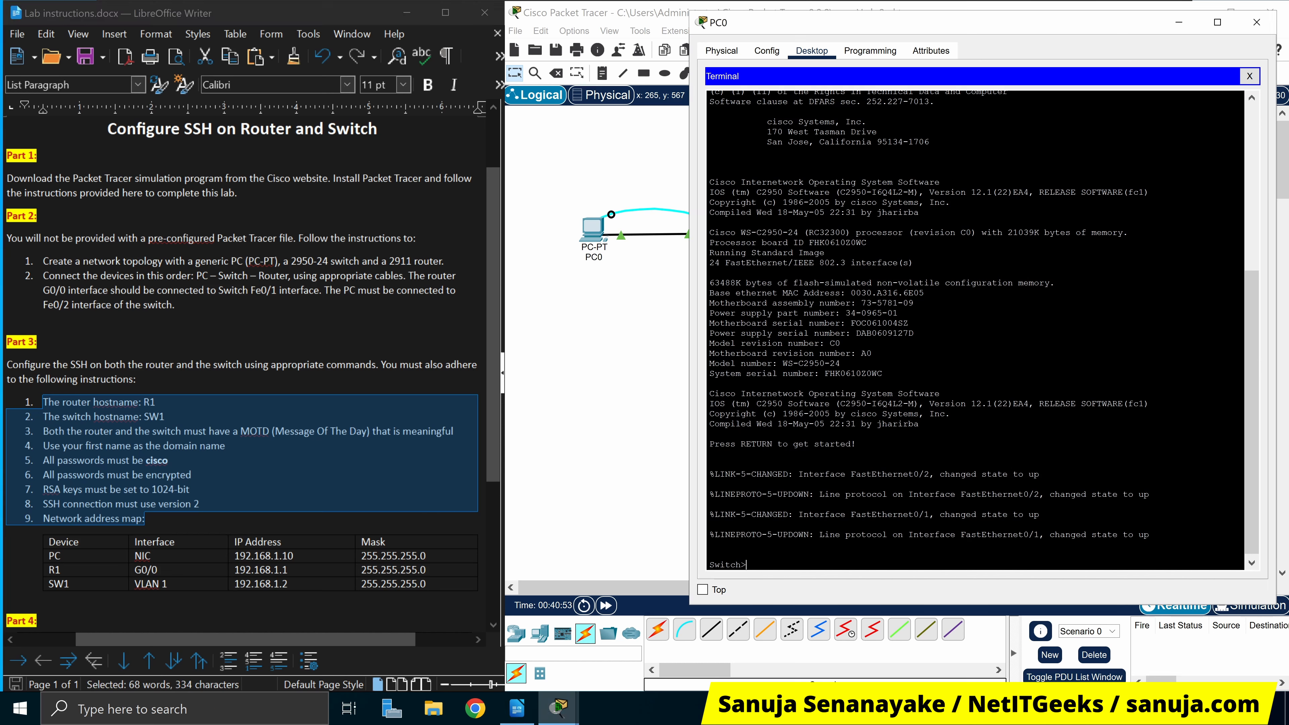
{"action": "left_click", "coordinate": [346, 491]}
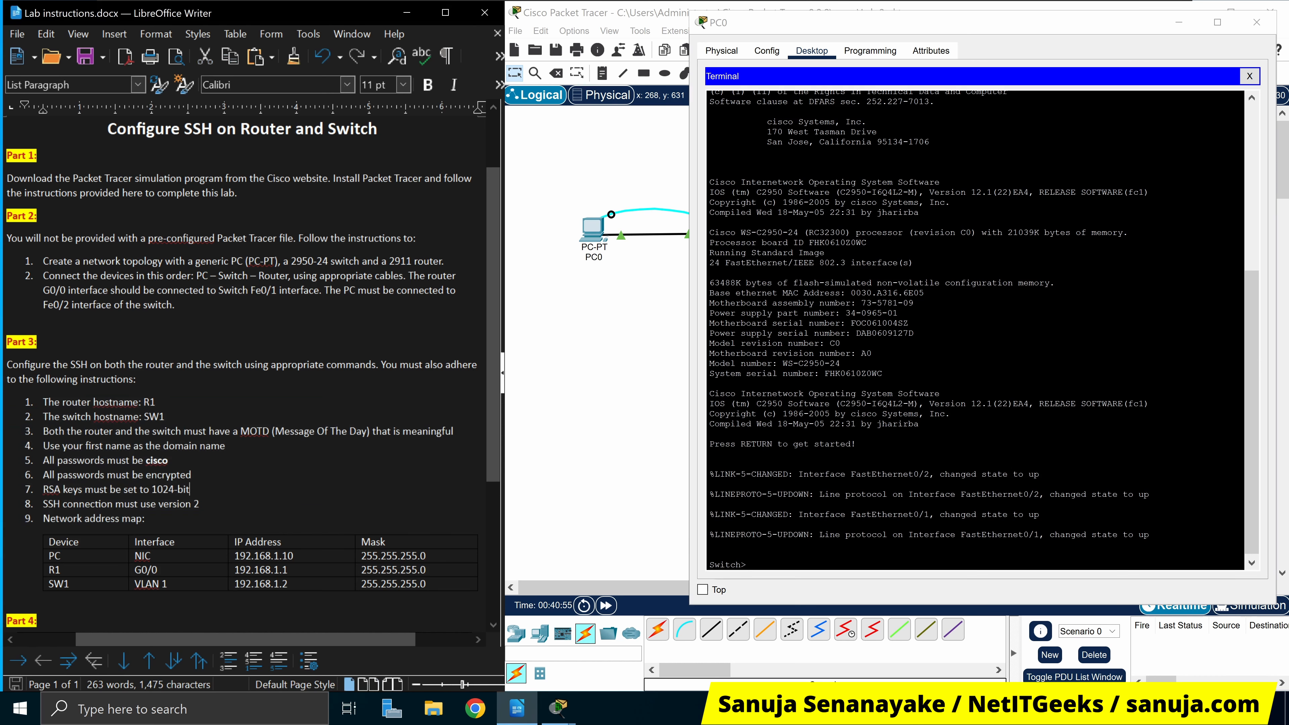
{"action": "left_click", "coordinate": [751, 565]}
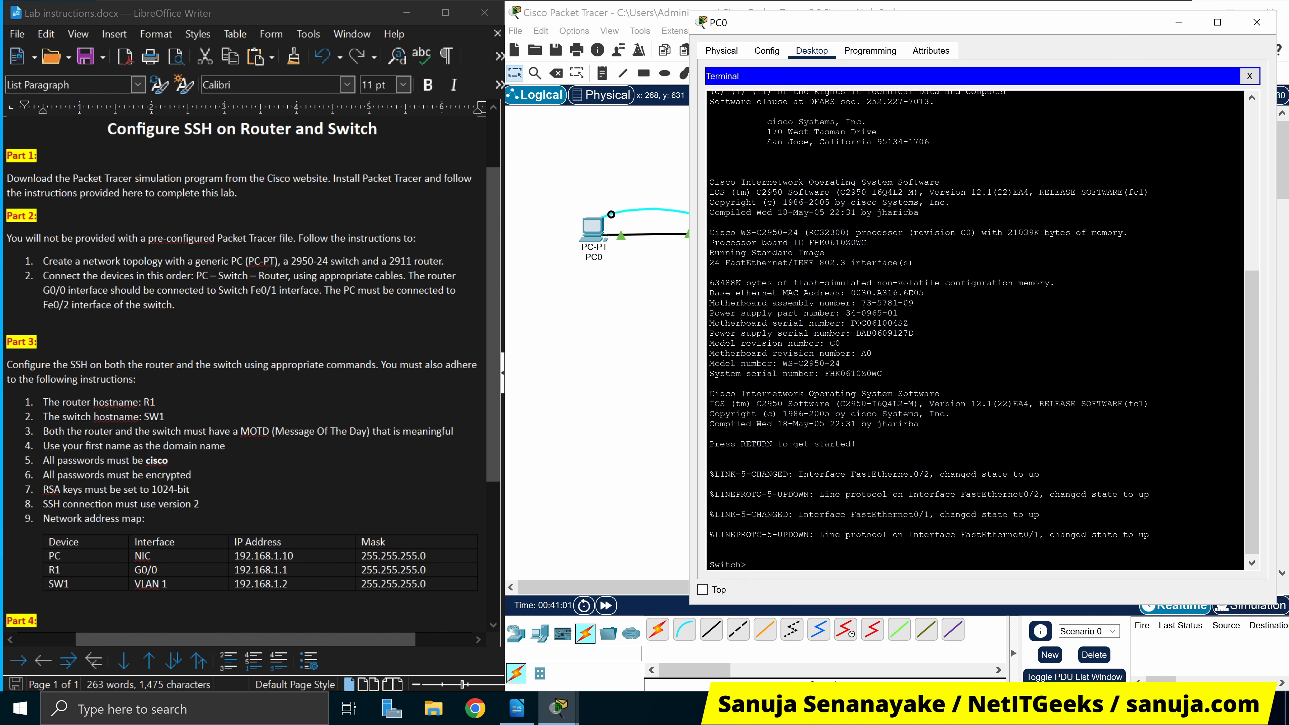
Enter global configuration mode and set the switch hostname to SW1
{"action": "type", "text": "en"}
{"action": "key", "text": "Return"}
{"action": "type", "text": "config t"}
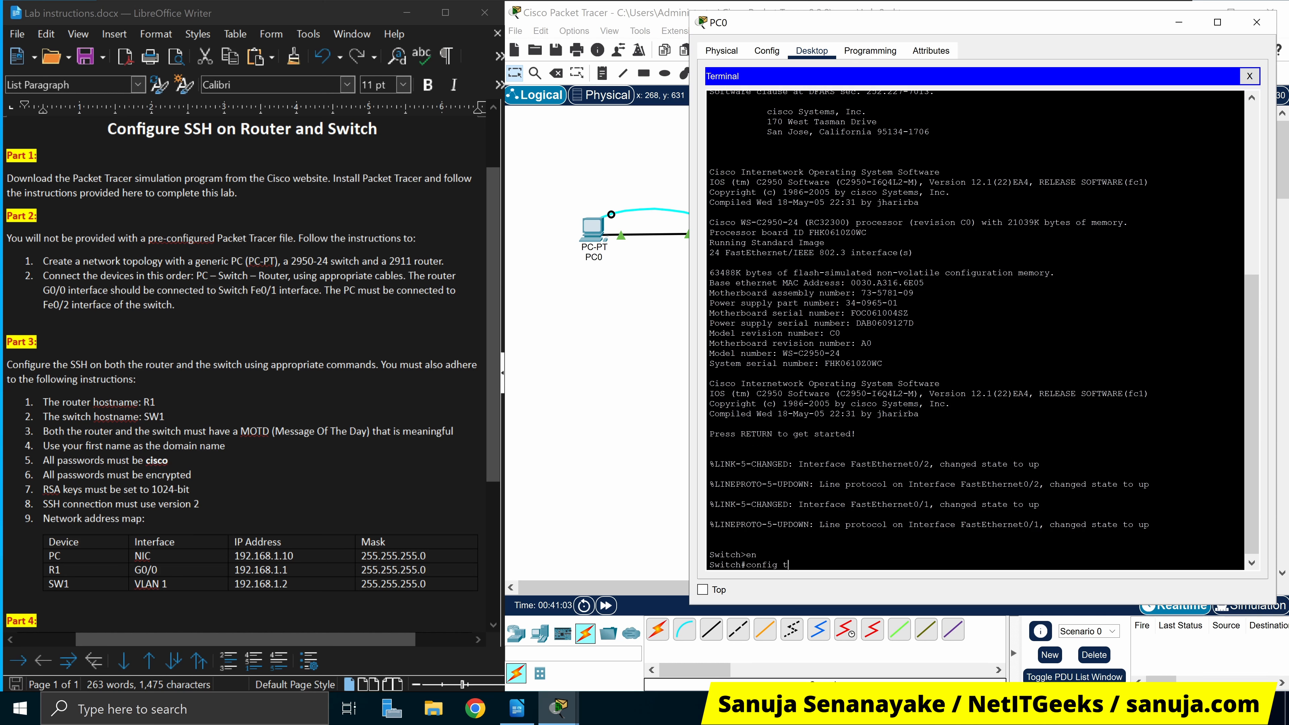
{"action": "key", "text": "Return"}
{"action": "type", "text": "hp"}
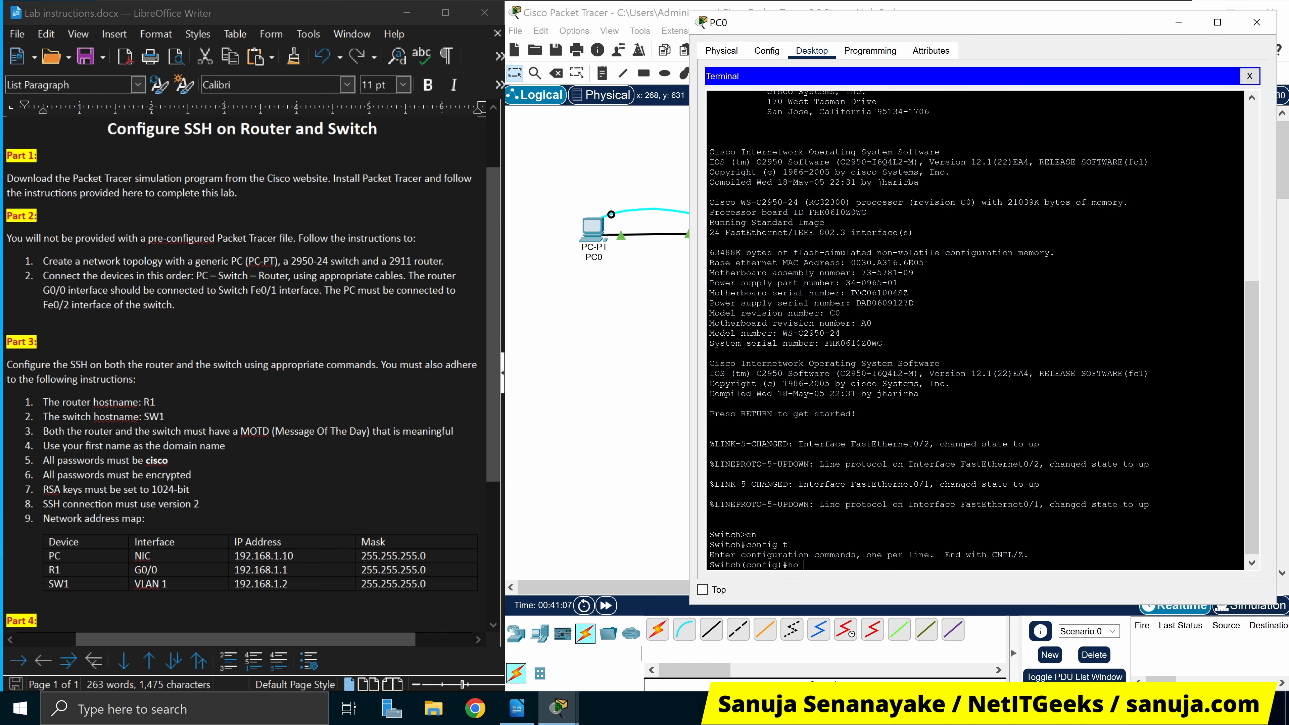
{"action": "type", "text": " SW1"}
{"action": "key", "text": "Return"}
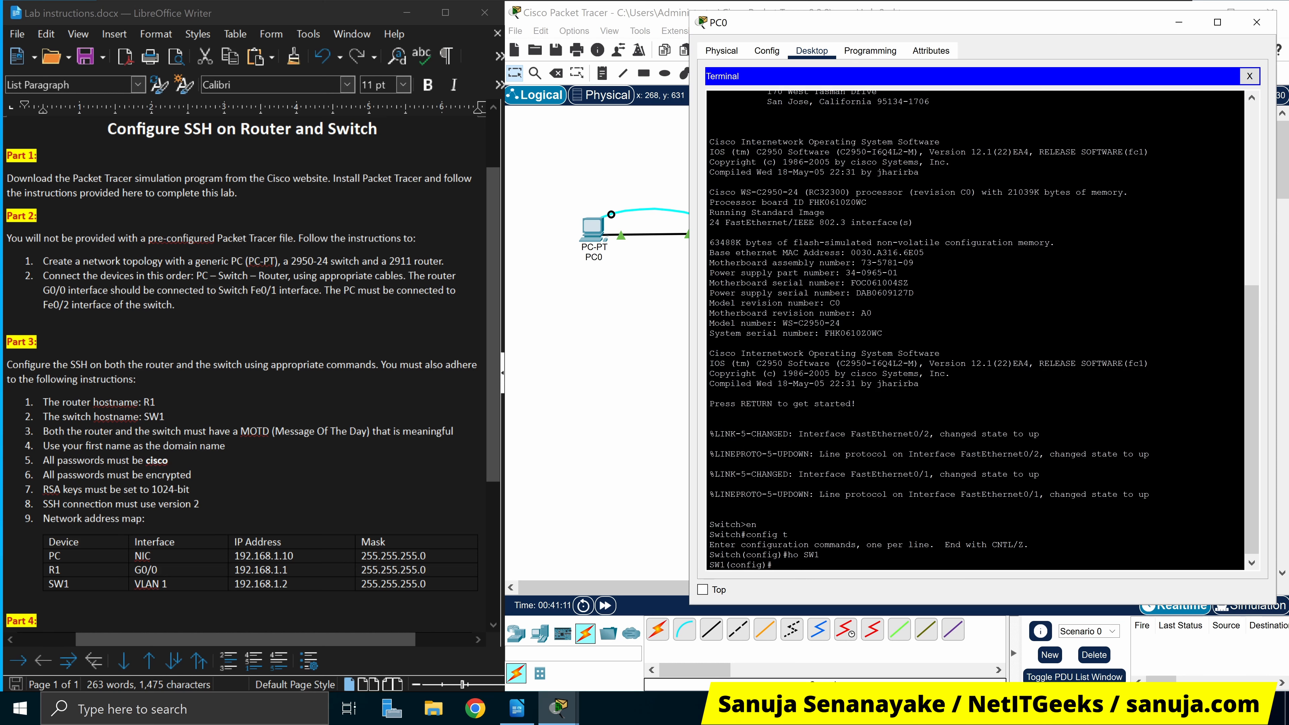
Set the MOTD banner to 'NetITGeeks SW1' using # as the delimiter
{"action": "type", "text": "bann"}
{"action": "key", "text": "Tab"}
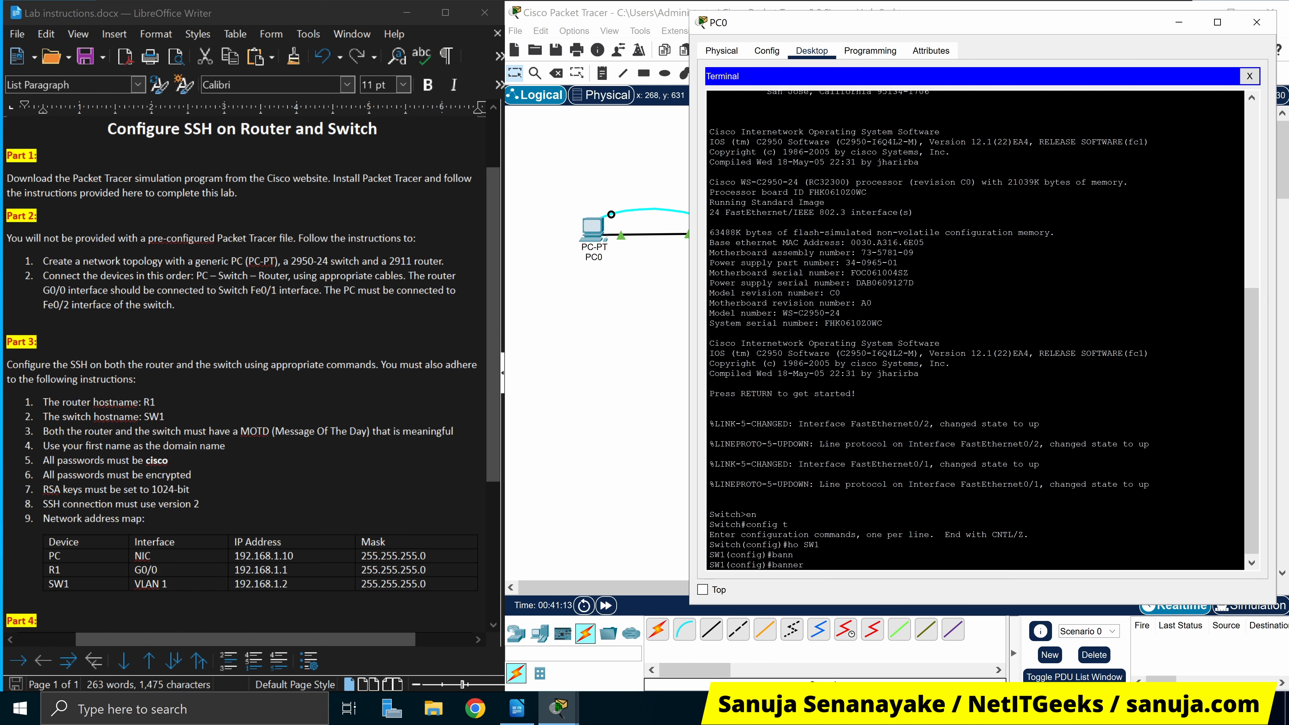
{"action": "type", "text": "modt"}
{"action": "key", "text": "Tab"}
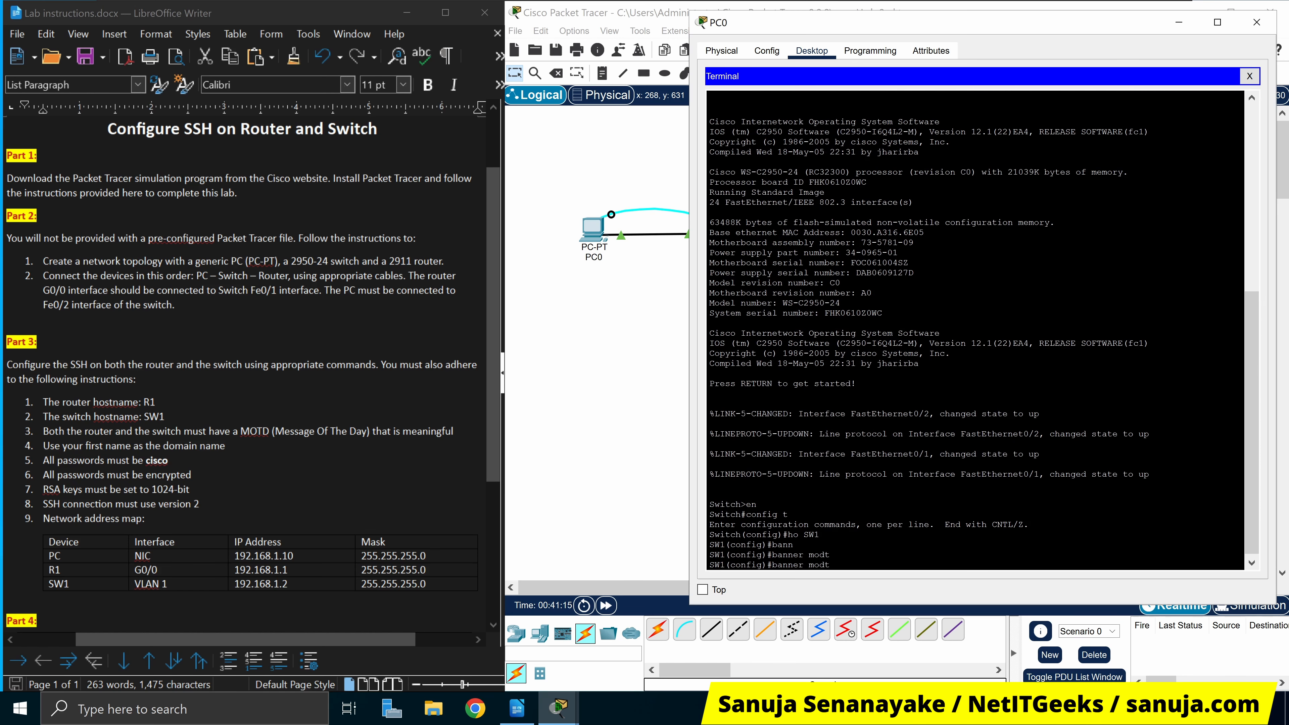
{"action": "key", "text": "BackSpace"}
{"action": "type", "text": "td"}
{"action": "key", "text": "Tab"}
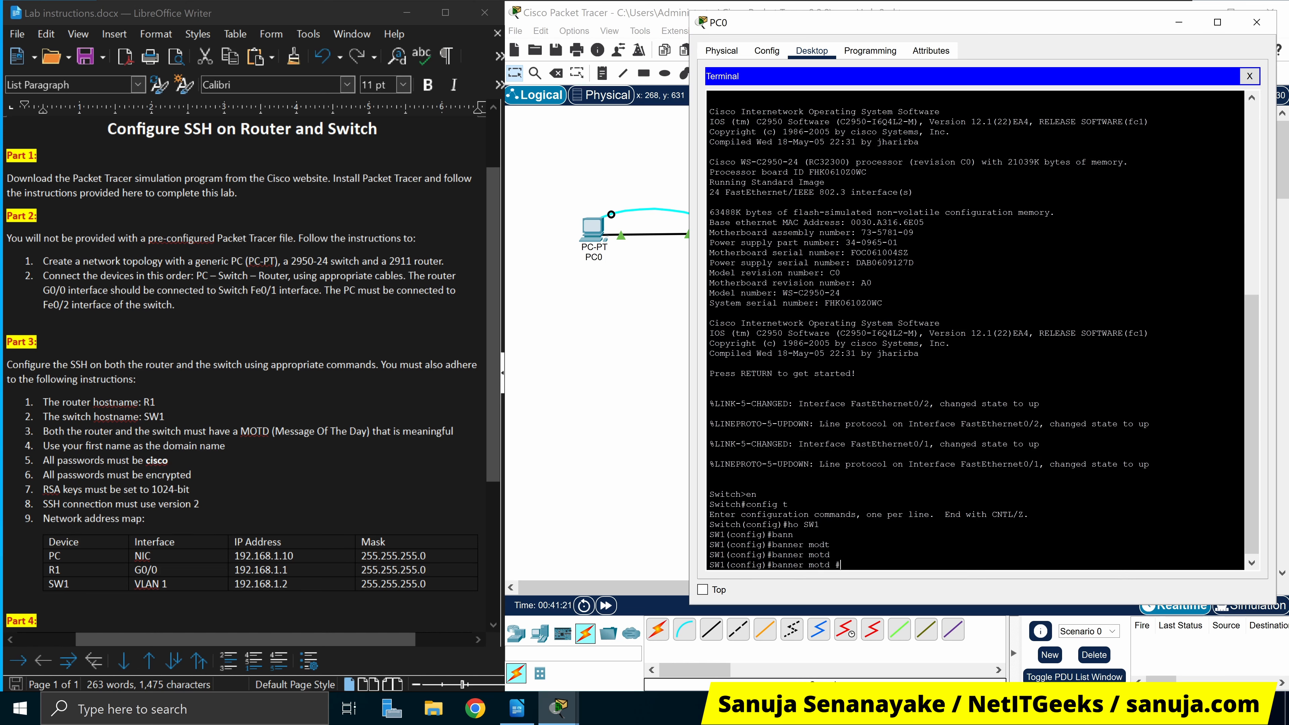
{"action": "type", "text": "#NetITGeeks SW1#"}
{"action": "key", "text": "Return"}
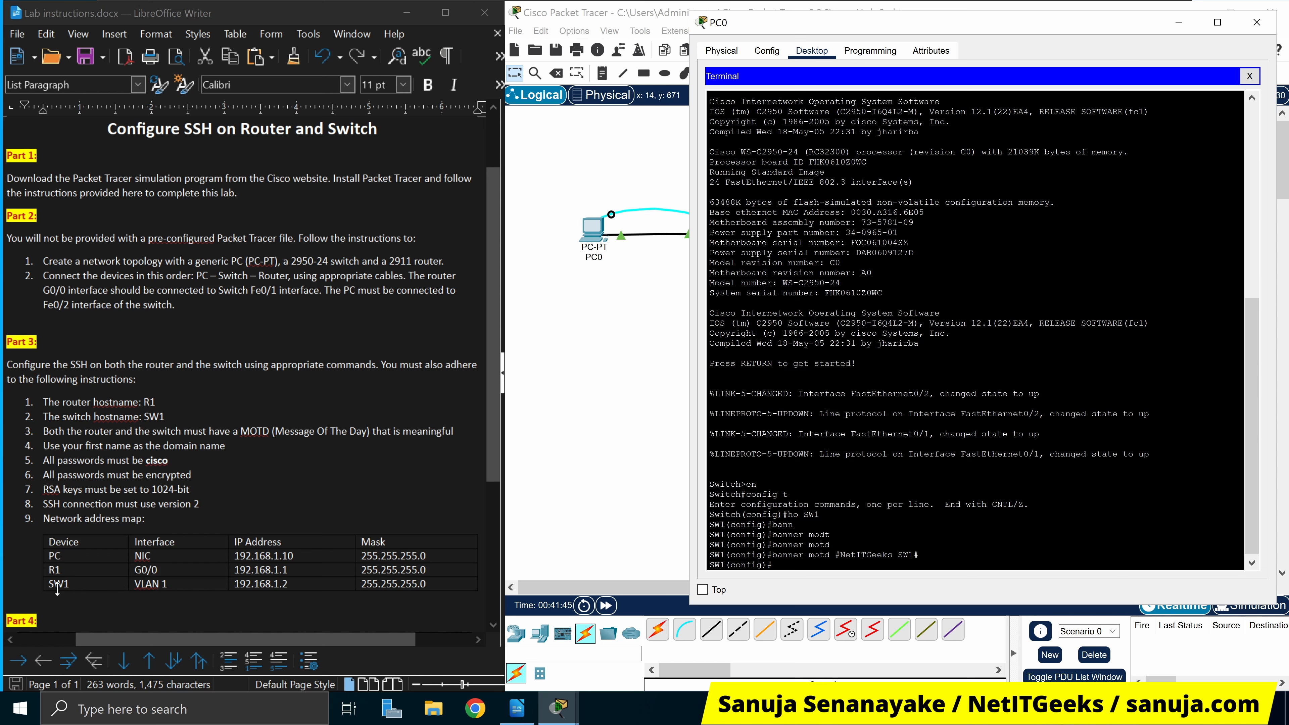
Review the network address map table in the lab instructions
{"action": "left_click", "coordinate": [58, 532]}
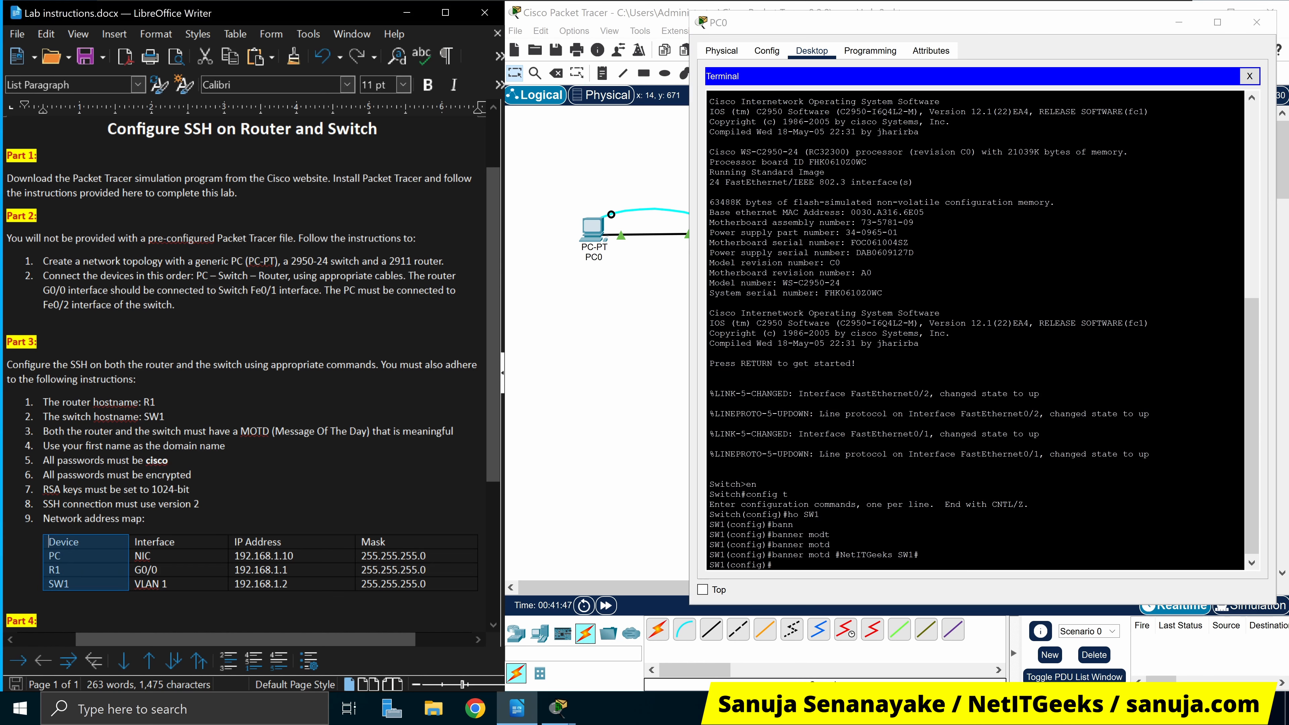
{"action": "left_click_drag", "start_coordinate": [59, 524], "coordinate": [436, 599]}
{"action": "left_click", "coordinate": [439, 601]}
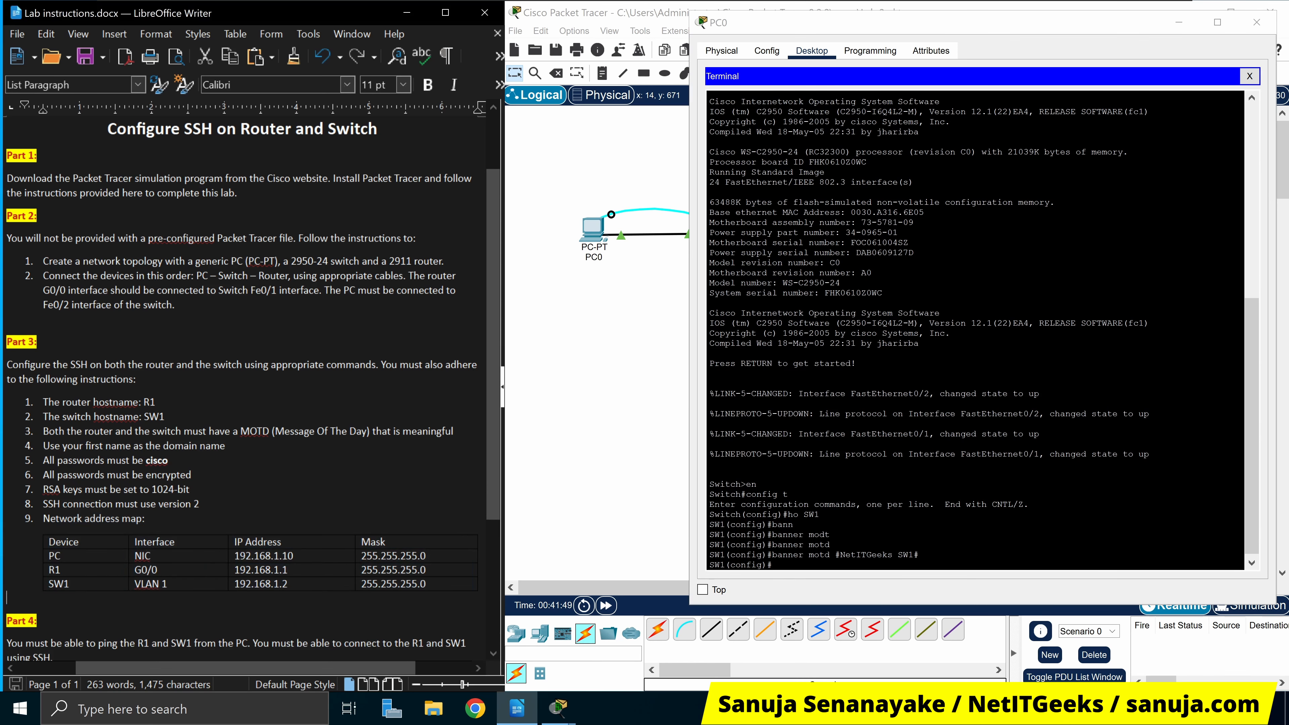
{"action": "left_click", "coordinate": [792, 562]}
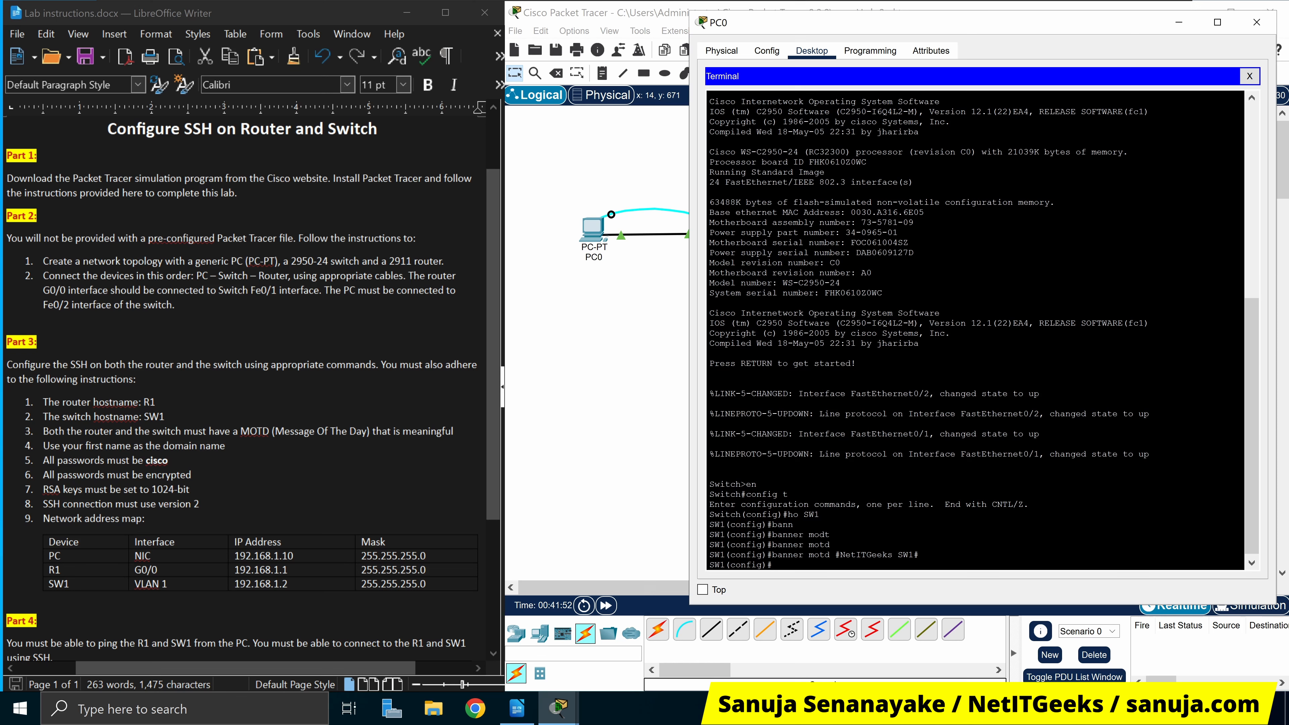
Give interface VLAN 1 address 192.168.1.2 255.255.255.0 and enable it with no shut
{"action": "type", "text": "int vlan 1"}
{"action": "key", "text": "Return"}
{"action": "key", "text": "Return"}
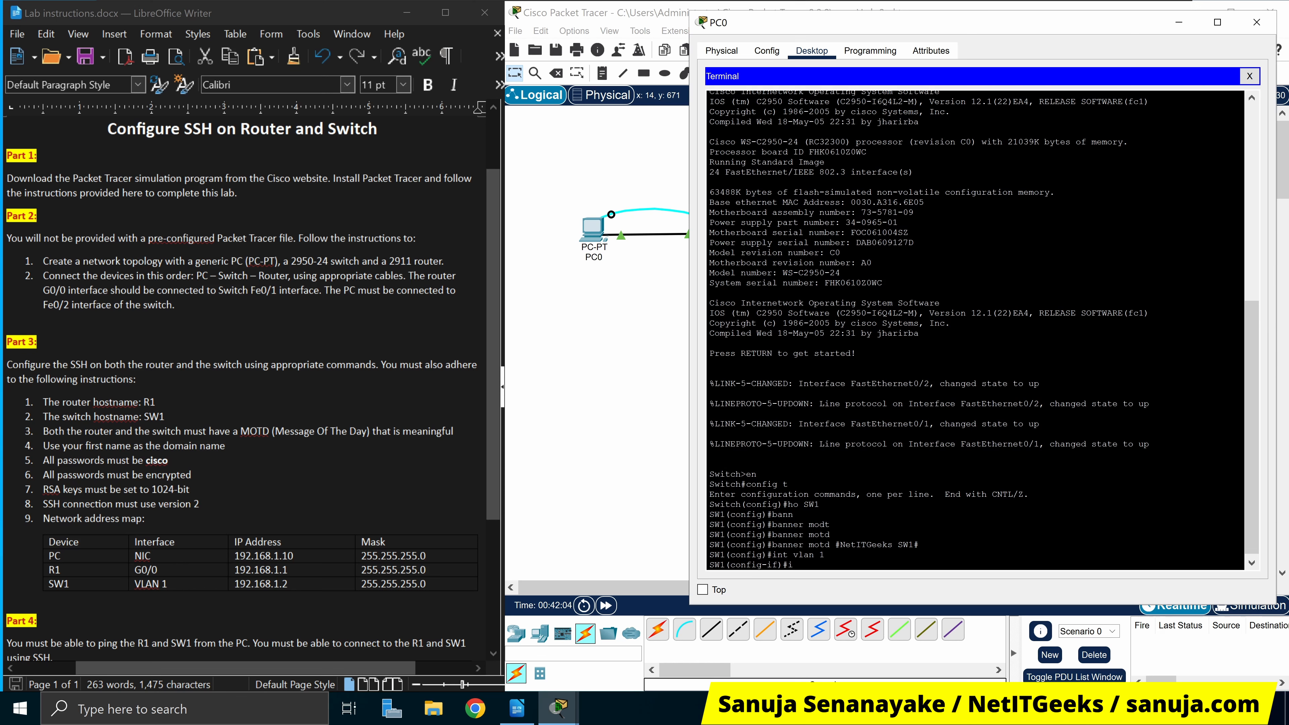
{"action": "type", "text": "ip add 192.168.1.2 255.255.255.0"}
{"action": "key", "text": "Return"}
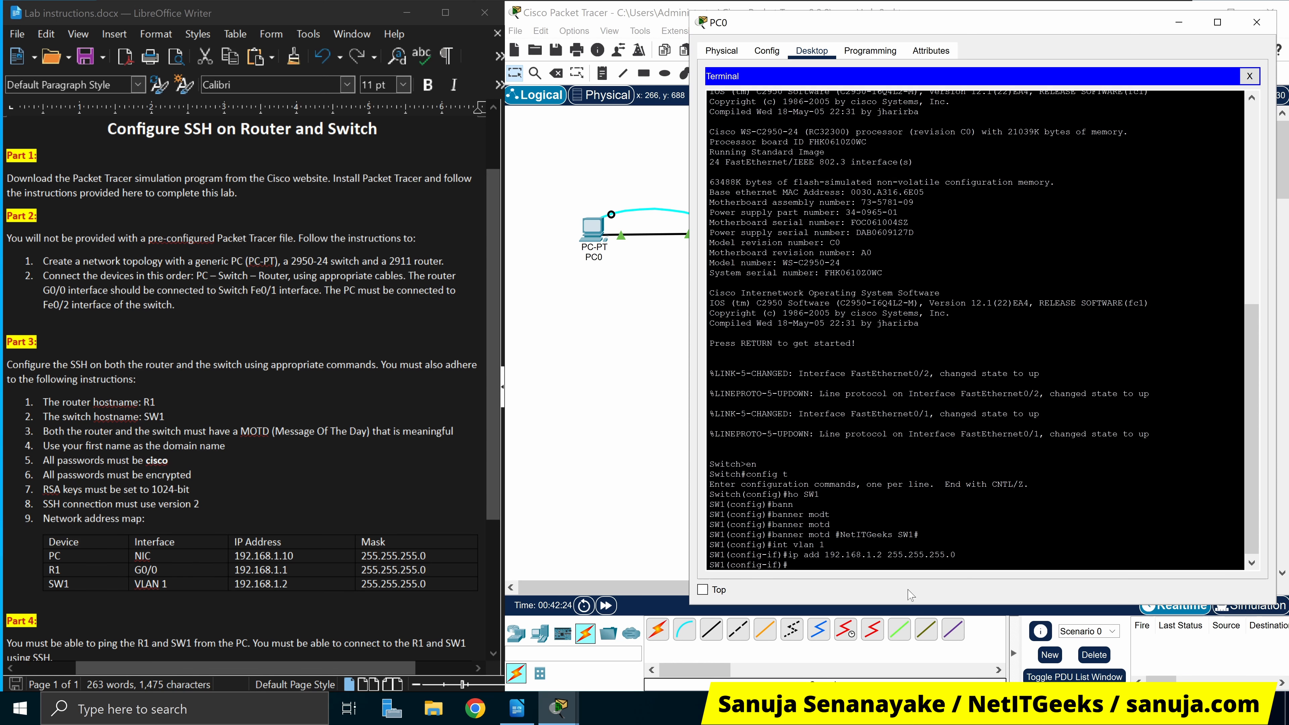
{"action": "type", "text": "no shut"}
{"action": "key", "text": "Return"}
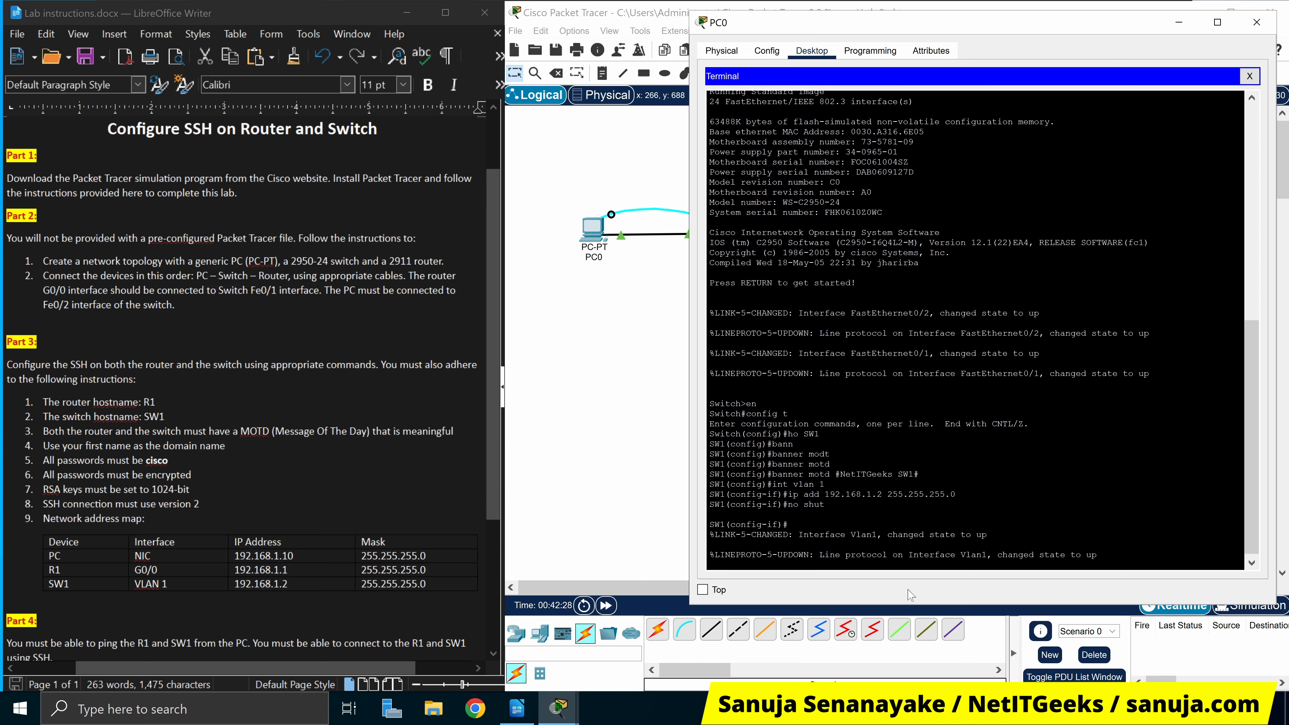
{"action": "key", "text": "Return"}
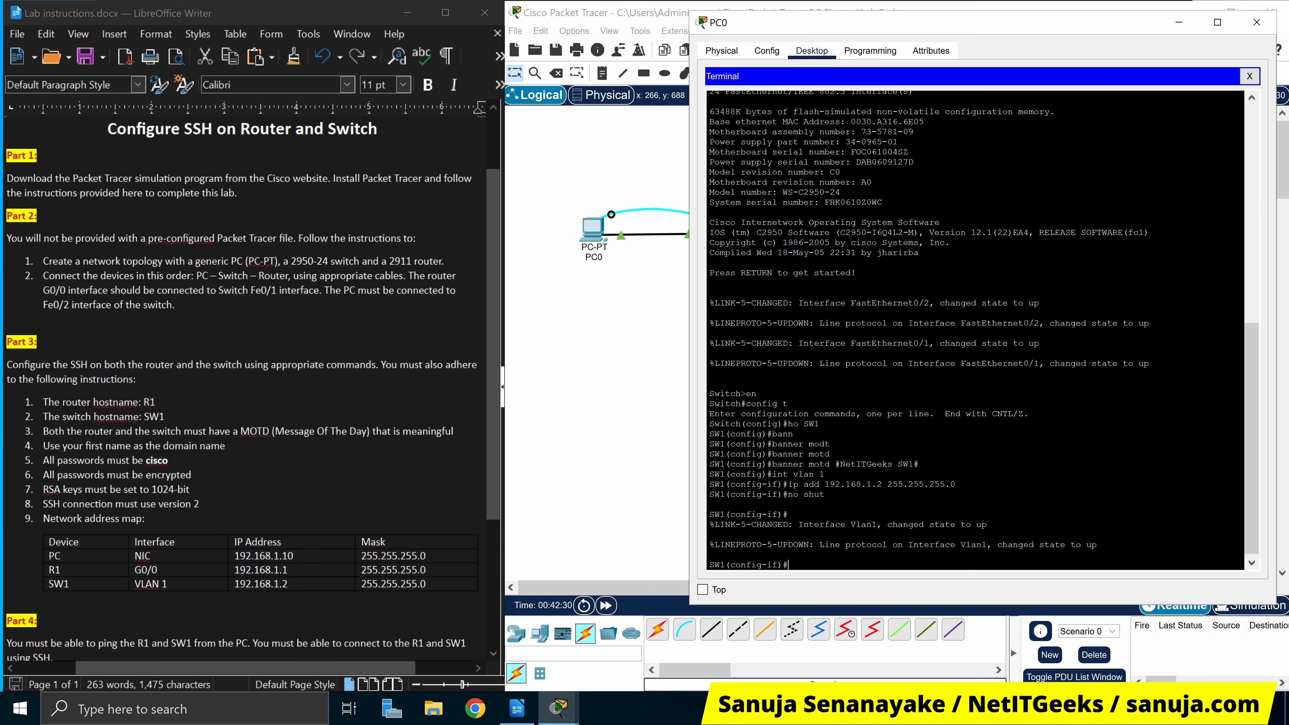
{"action": "left_click_drag", "start_coordinate": [1098, 545], "coordinate": [715, 525]}
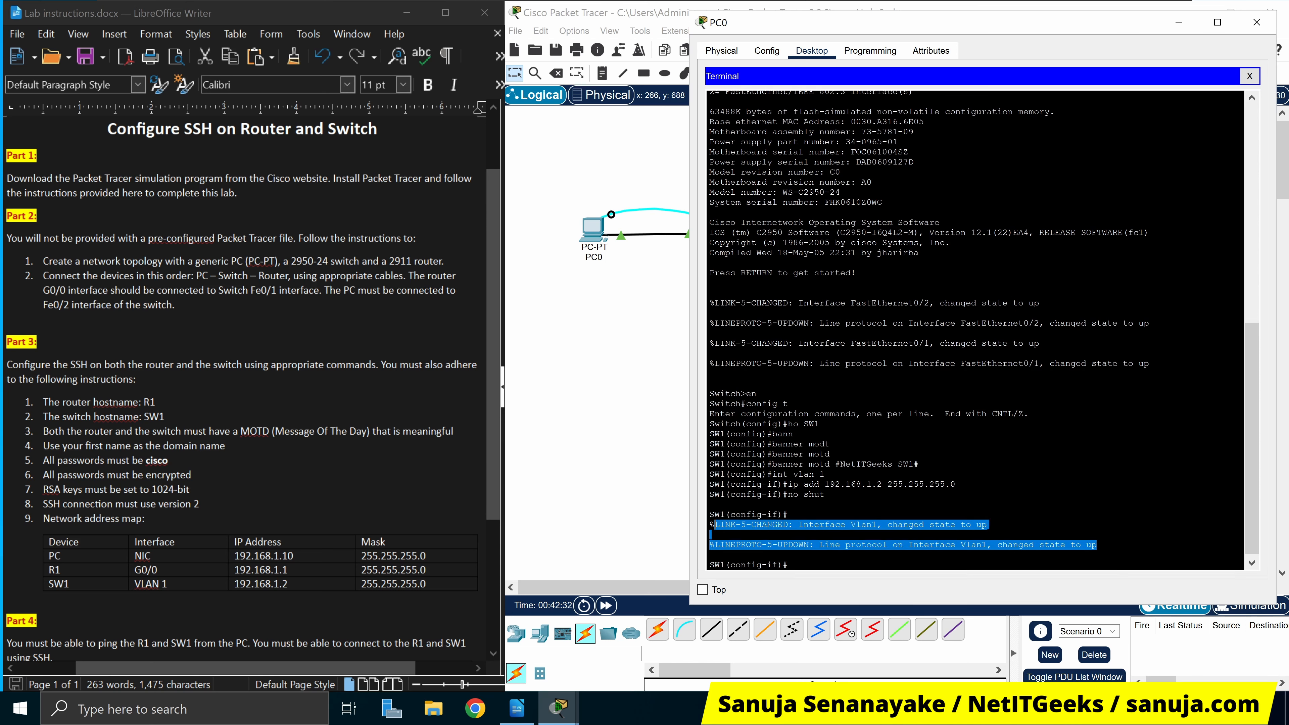
{"action": "left_click", "coordinate": [790, 565]}
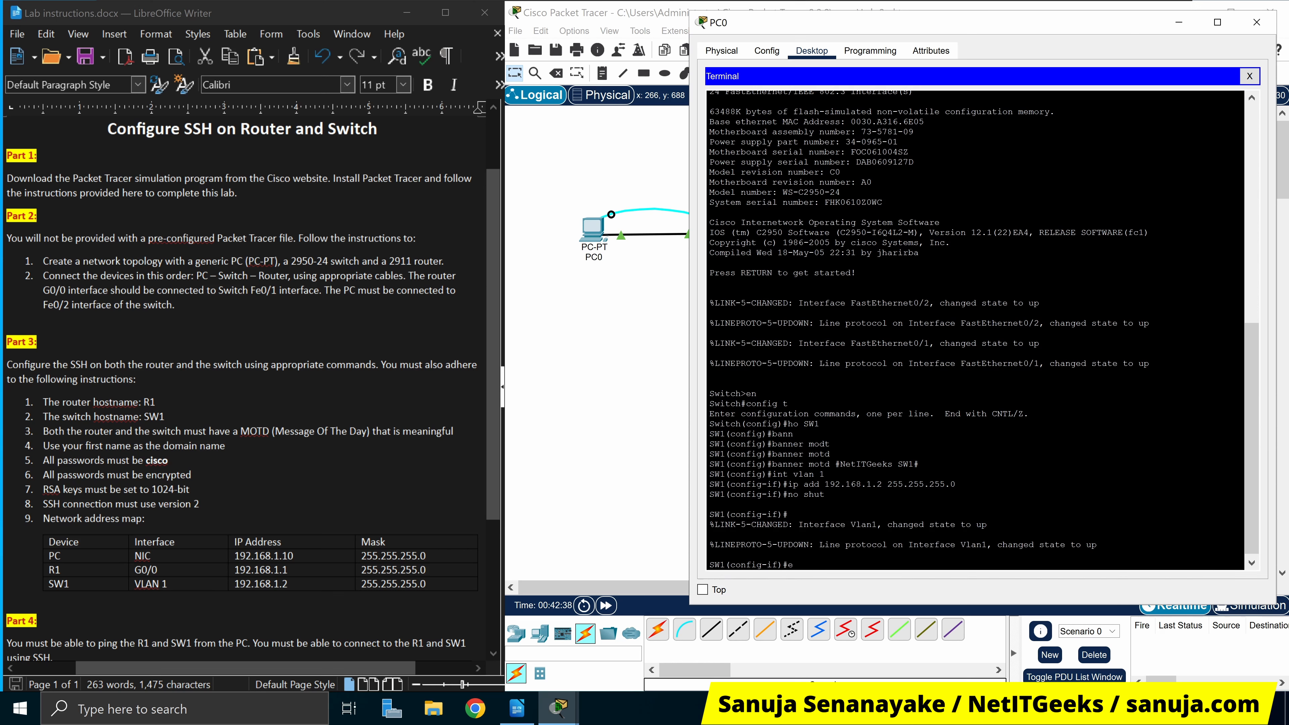
Return to global configuration and set SW1's enable secret to the lab password
{"action": "type", "text": "exit"}
{"action": "key", "text": "Return"}
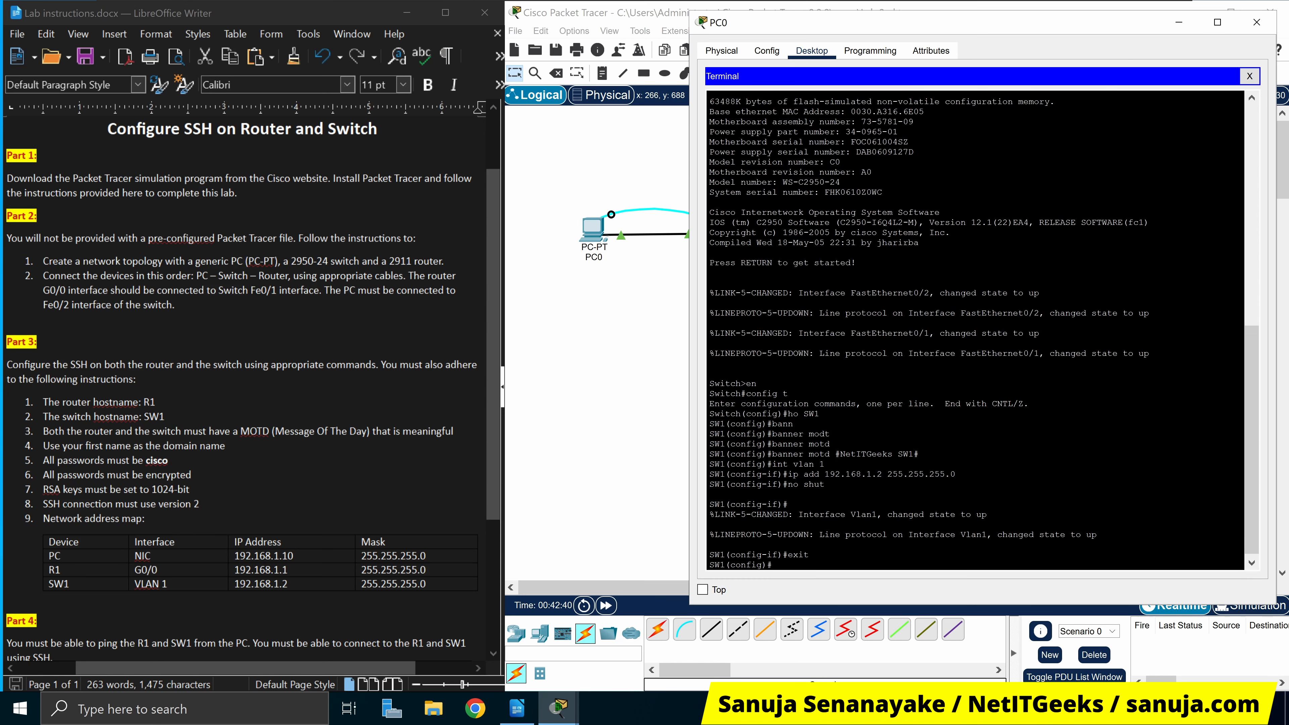
{"action": "type", "text": "en"}
{"action": "key", "text": "Tab"}
{"action": "type", "text": "ab"}
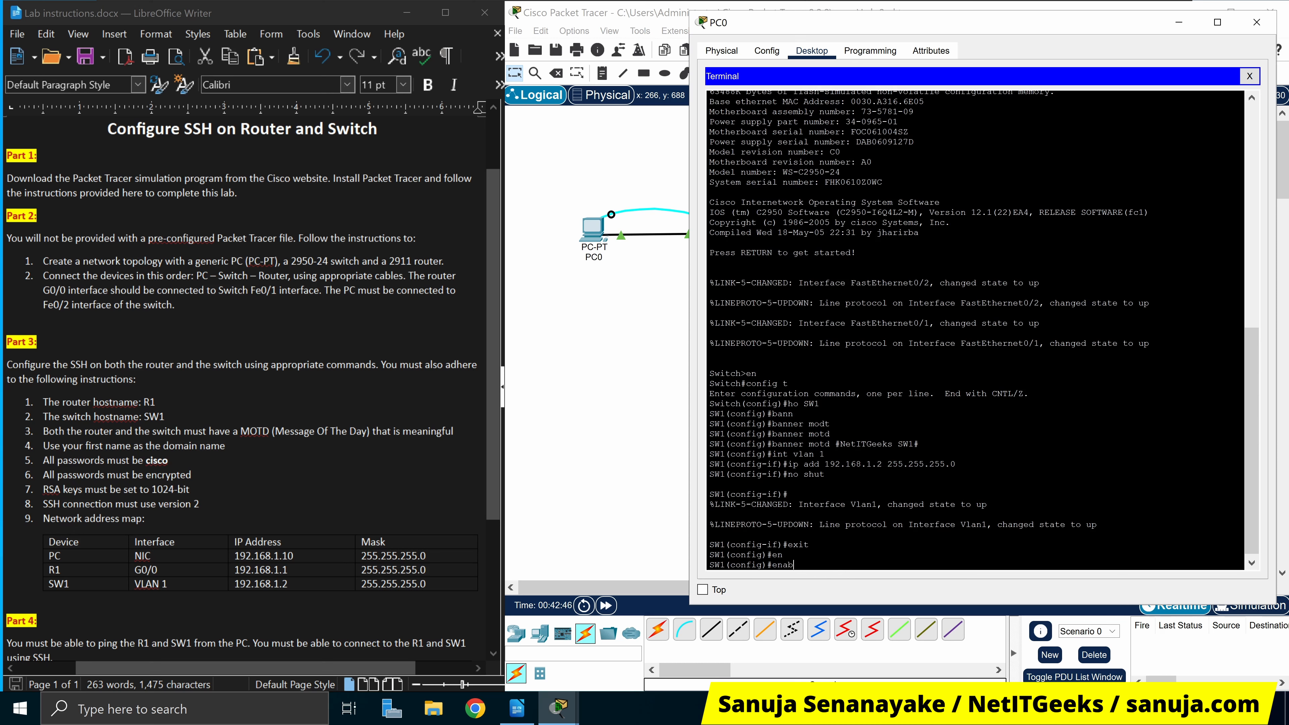
{"action": "type", "text": "le se"}
{"action": "key", "text": "Tab"}
{"action": "type", "text": "cisco"}
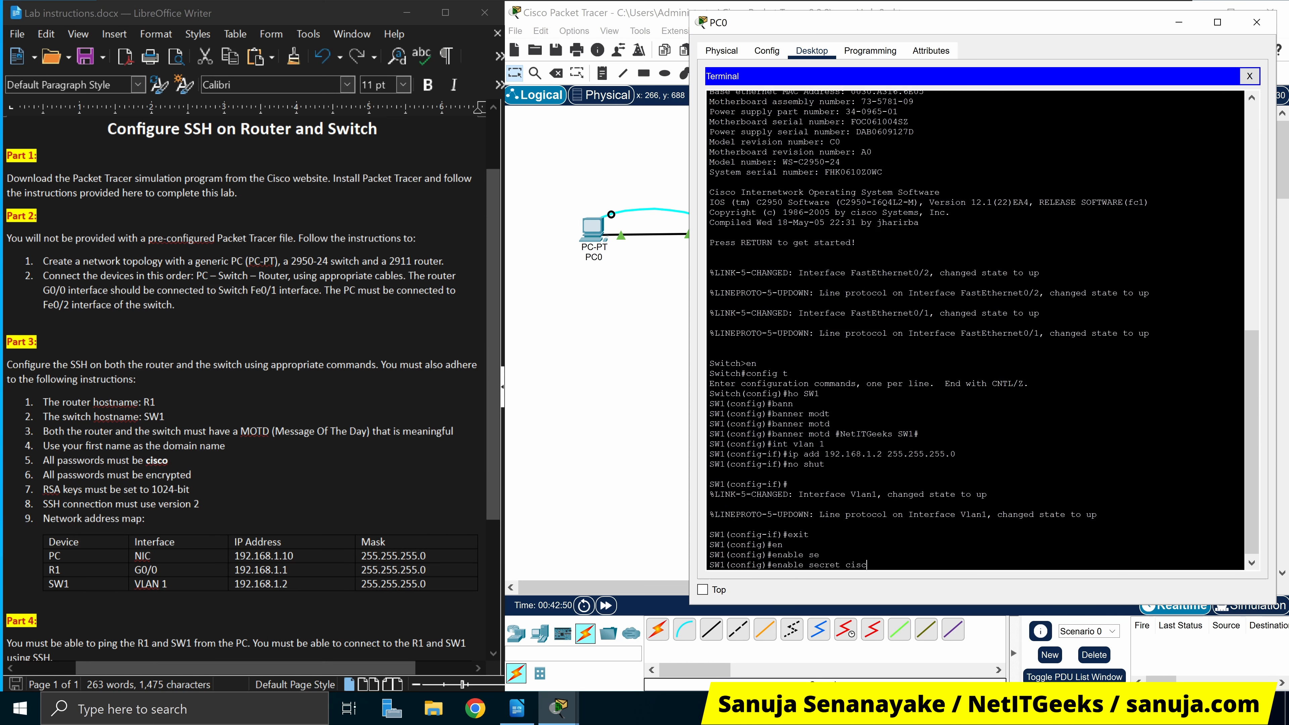
{"action": "key", "text": "Return"}
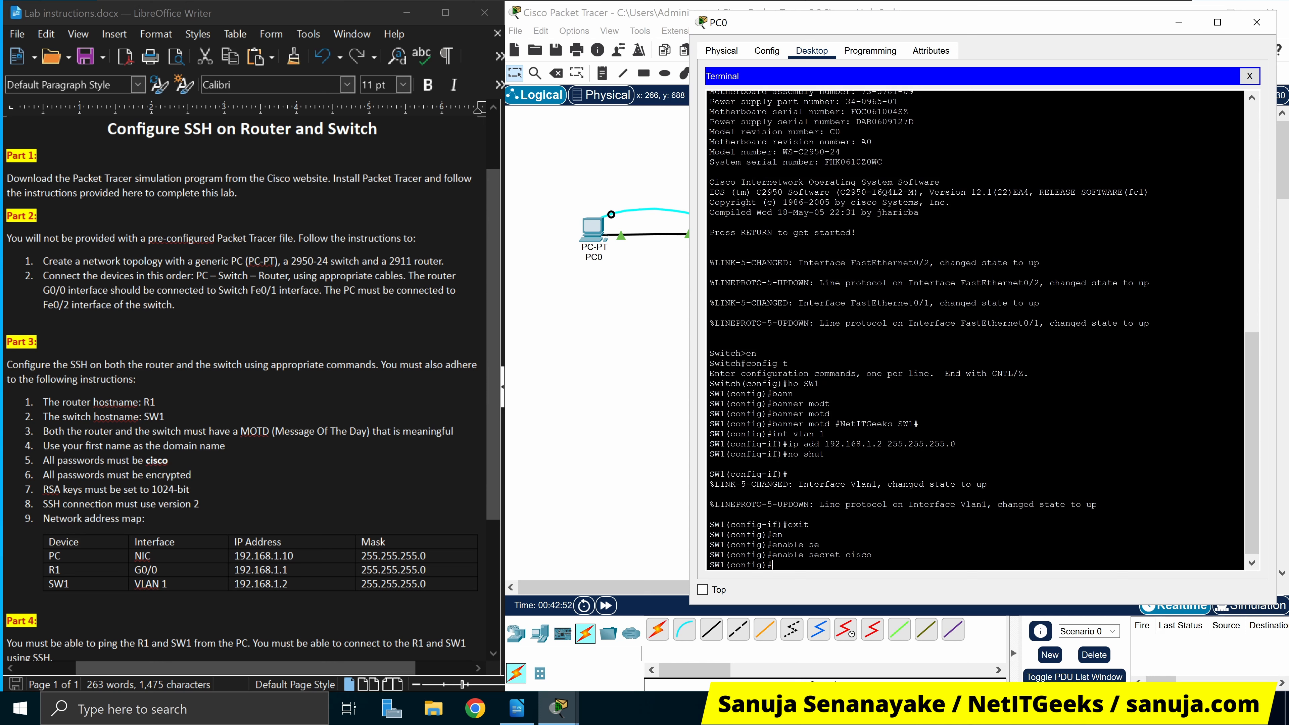
Set the console line 0 password to the lab password and start the local username entry
{"action": "type", "text": "line con 0"}
{"action": "key", "text": "Return"}
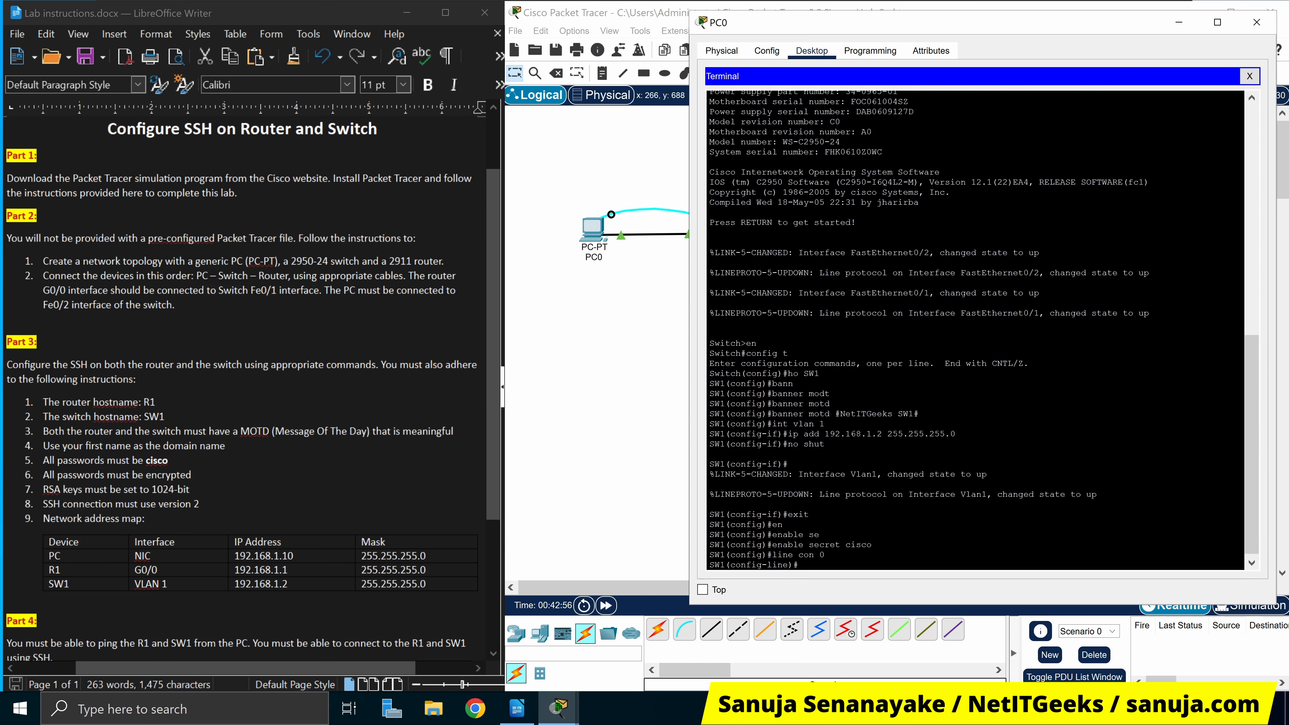
{"action": "type", "text": "passw"}
{"action": "key", "text": "Tab"}
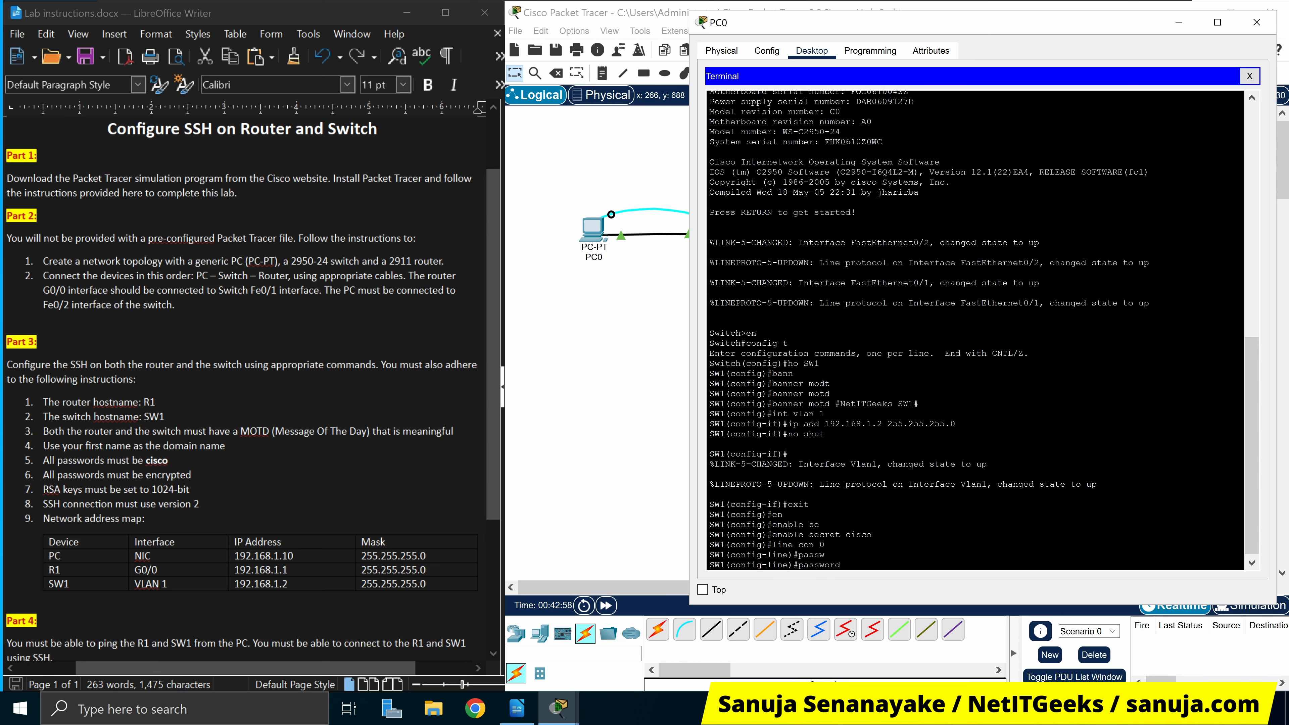
{"action": "type", "text": "cisco"}
{"action": "key", "text": "Return"}
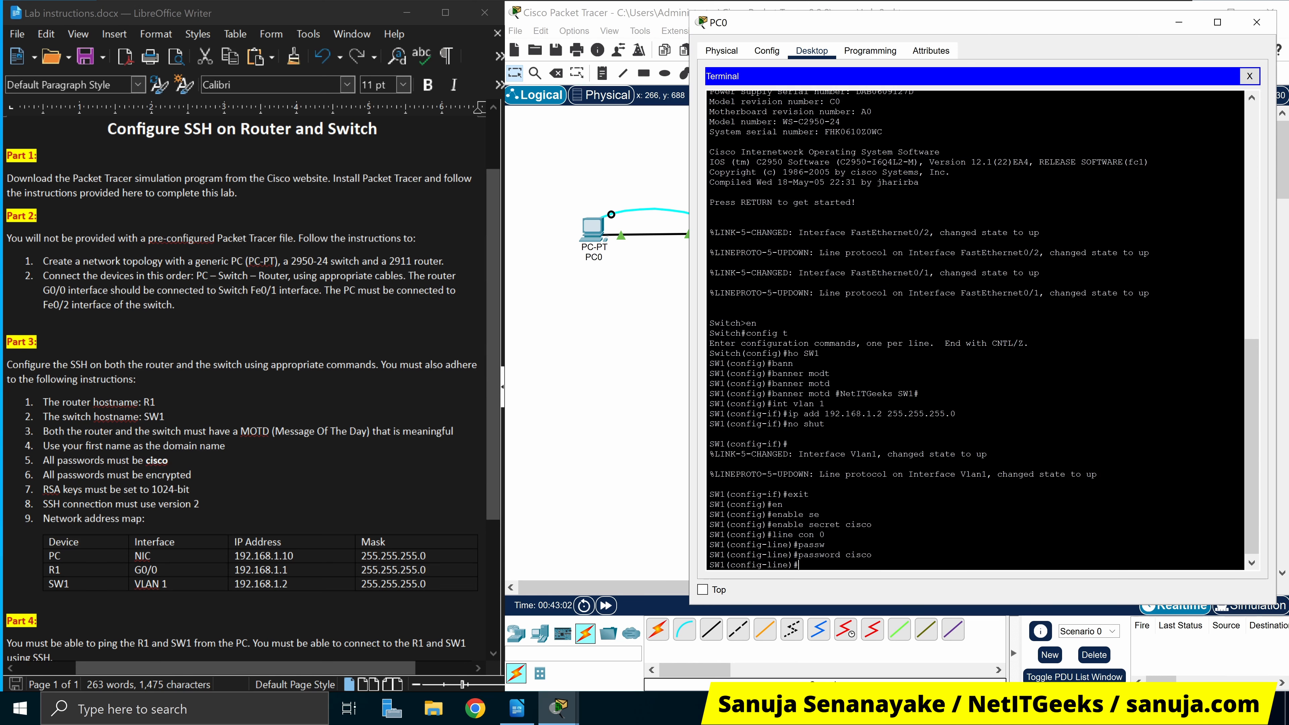
{"action": "type", "text": "exit"}
{"action": "key", "text": "Return"}
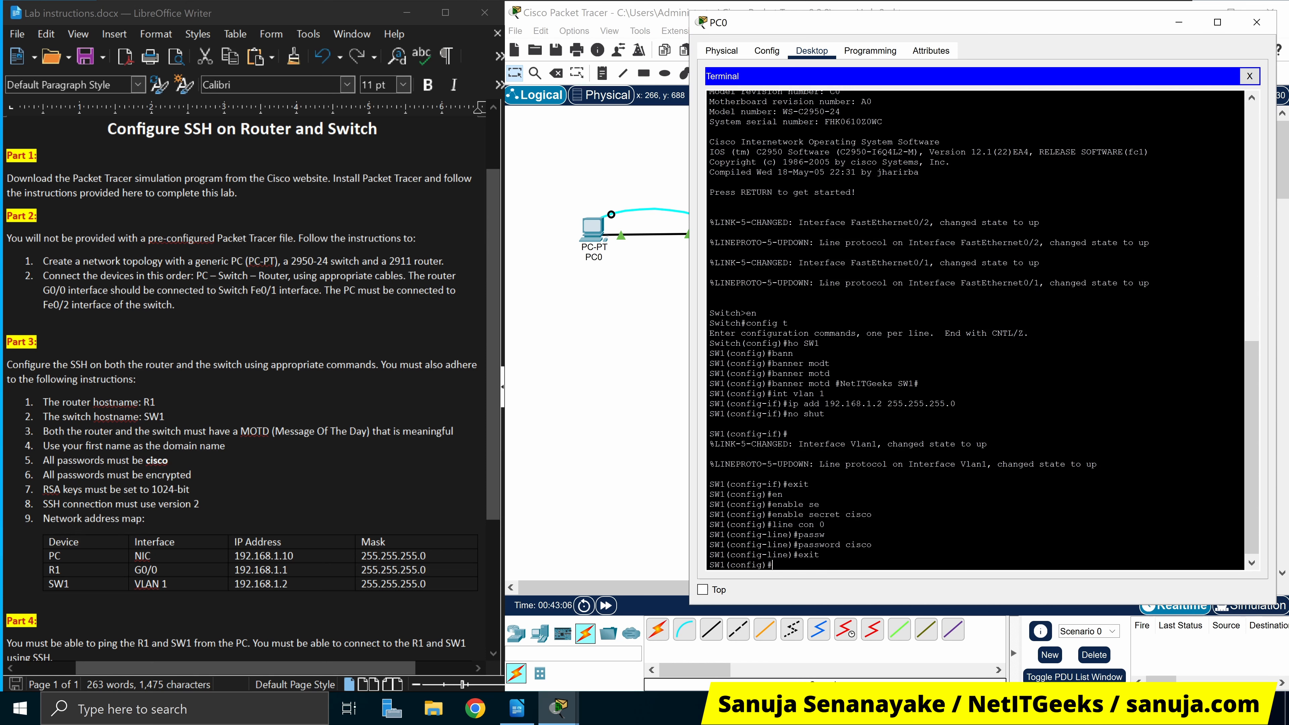
{"action": "type", "text": "usernam"}
{"action": "type", "text": "e sanu"}
{"action": "type", "text": "ja secrec"}
Finish creating the local user with a secret password and enable service password-encryption
{"action": "key", "text": "BackSpace"}
{"action": "key", "text": "BackSpace"}
{"action": "key", "text": "BackSpace"}
{"action": "key", "text": "Tab"}
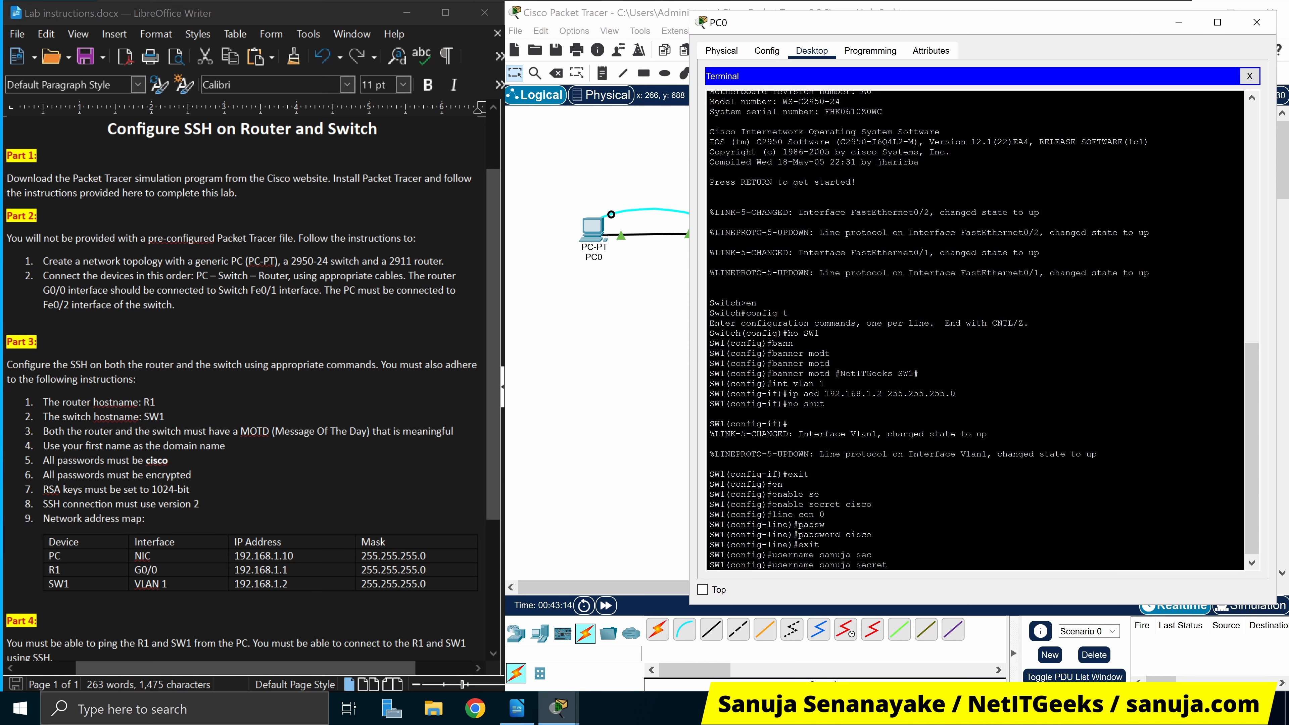
{"action": "type", "text": "cisco"}
{"action": "key", "text": "Return"}
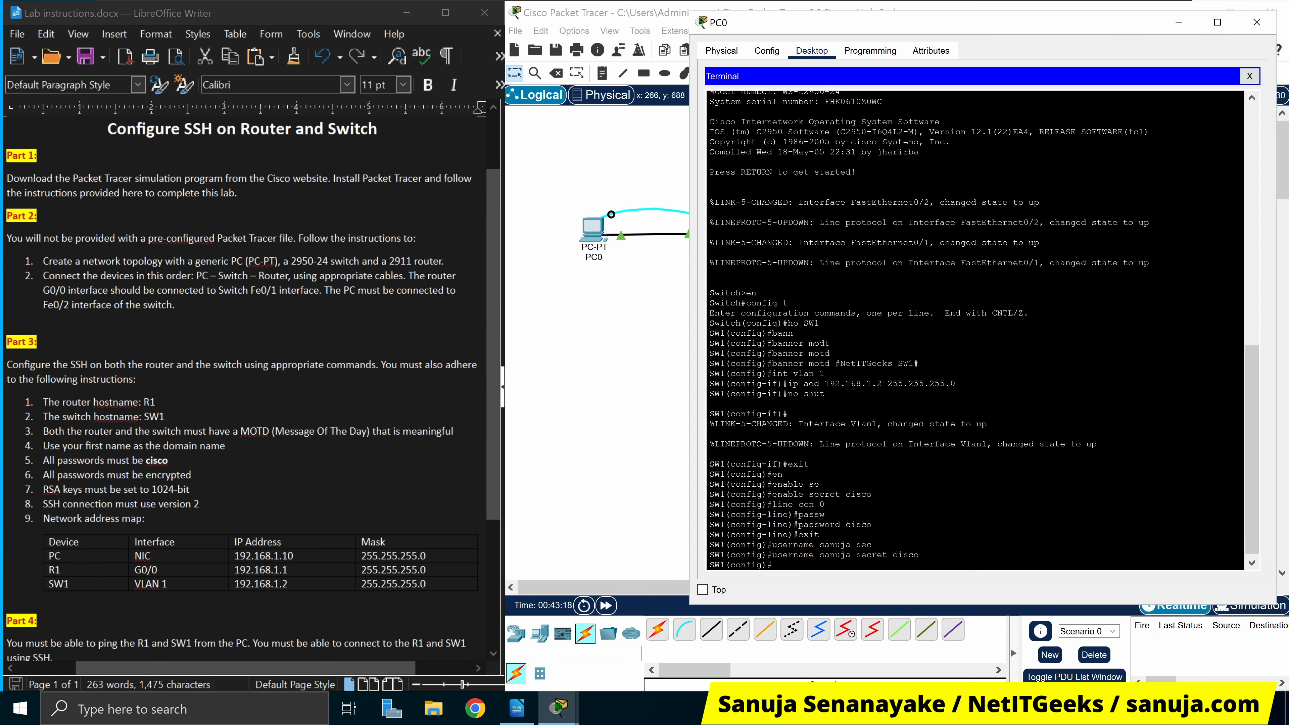
{"action": "type", "text": "service"}
{"action": "key", "text": "Tab"}
{"action": "type", "text": "pas"}
{"action": "key", "text": "Tab"}
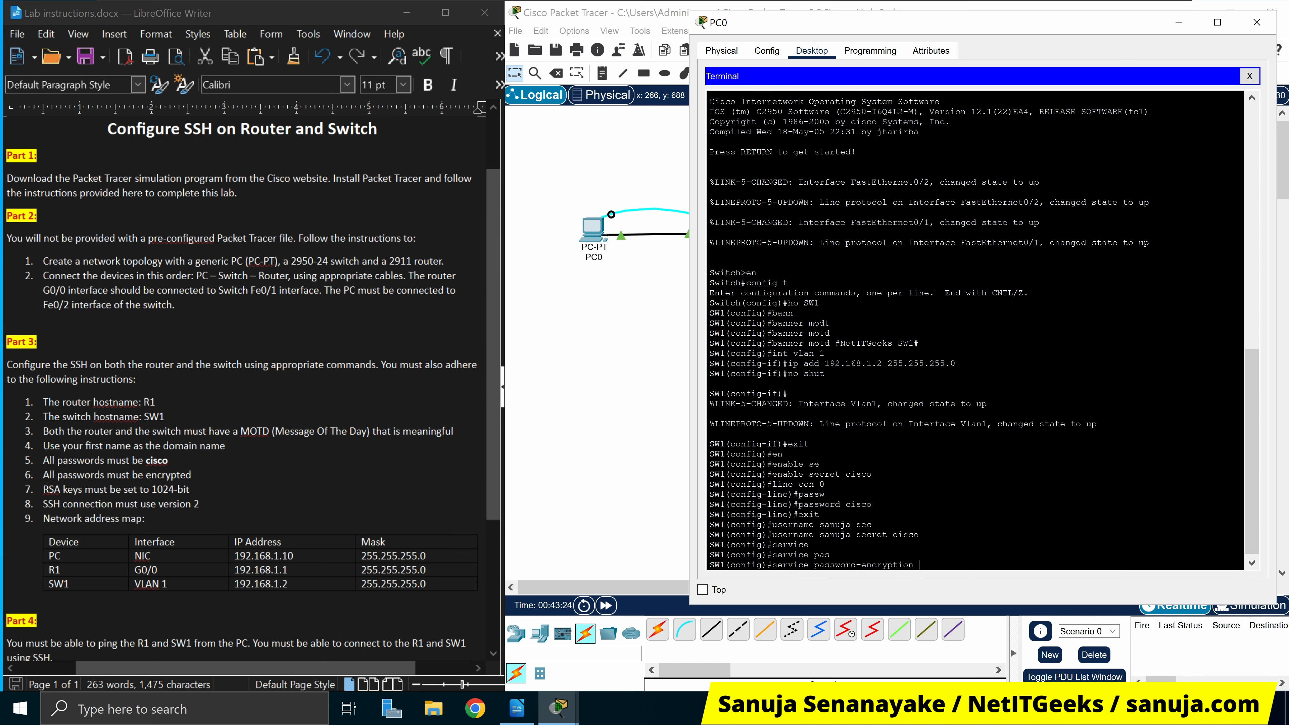
{"action": "key", "text": "Return"}
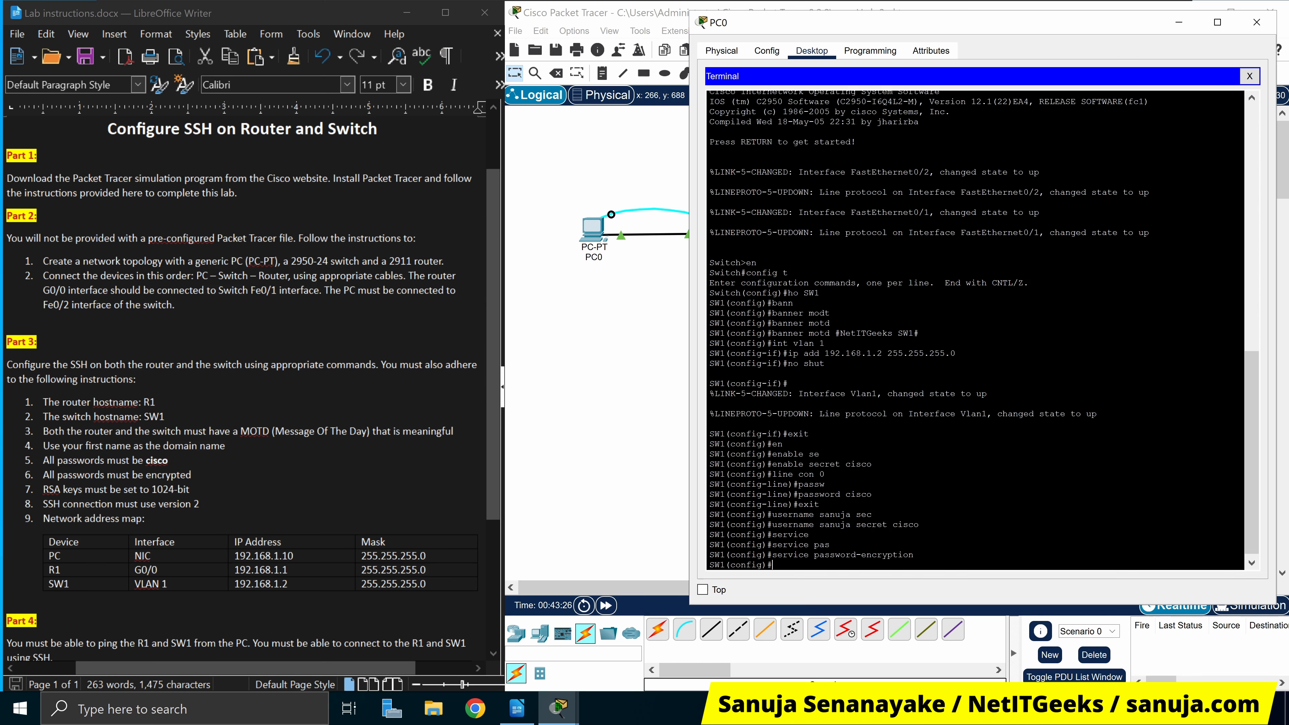
Set SW1's ip domain-name to the user's first name
{"action": "type", "text": "ip"}
{"action": "type", "text": "dom"}
{"action": "key", "text": "Tab"}
{"action": "type", "text": "ain-"}
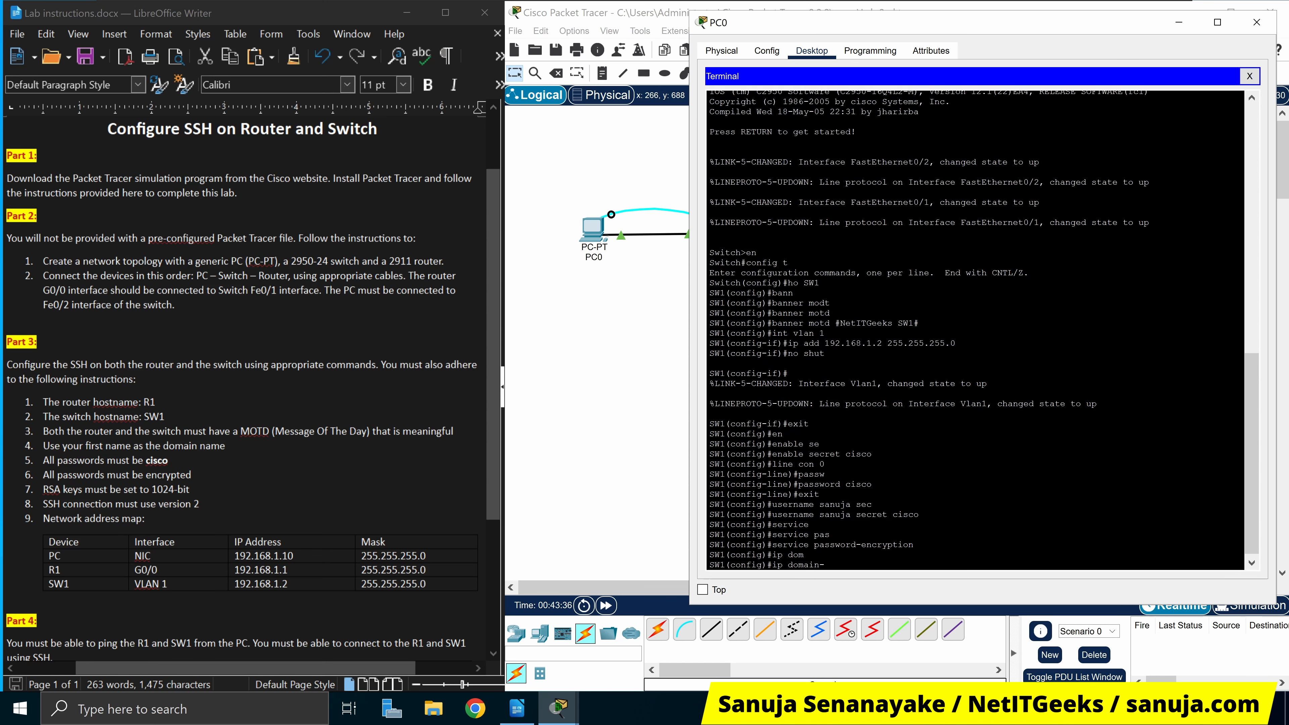
{"action": "key", "text": "Tab"}
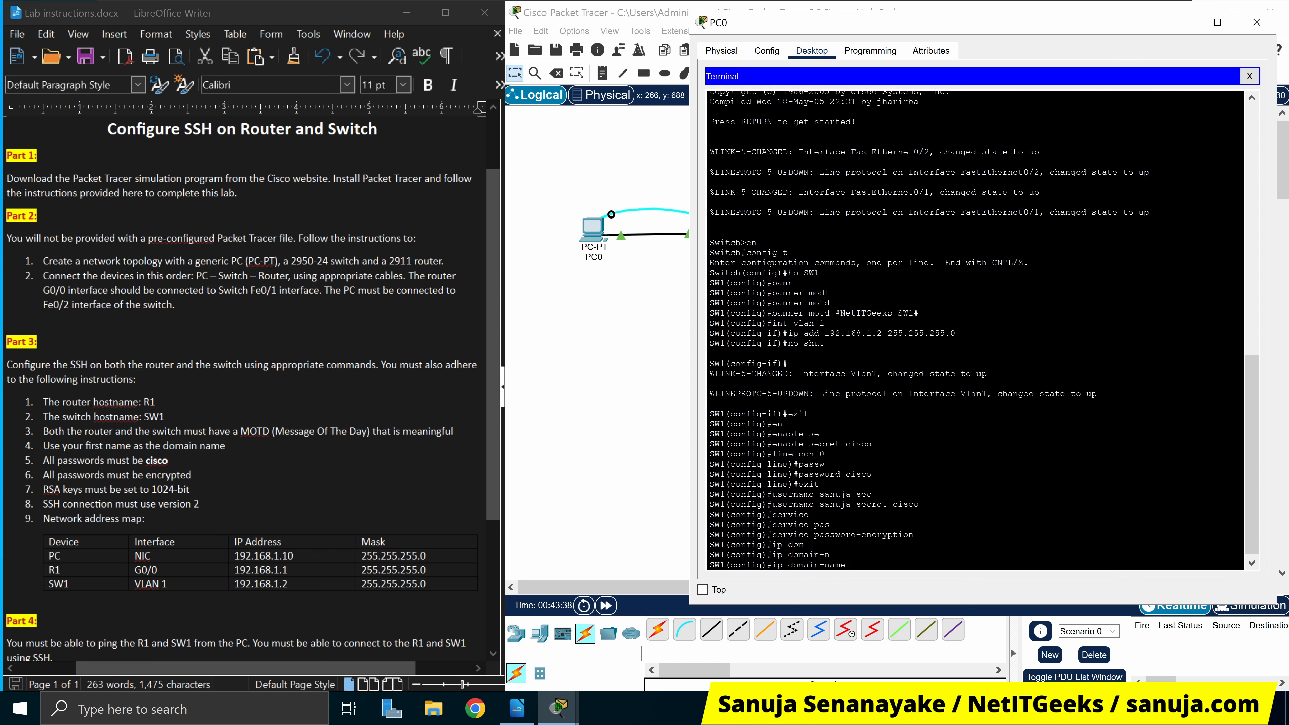
{"action": "type", "text": "sanuja"}
{"action": "key", "text": "Return"}
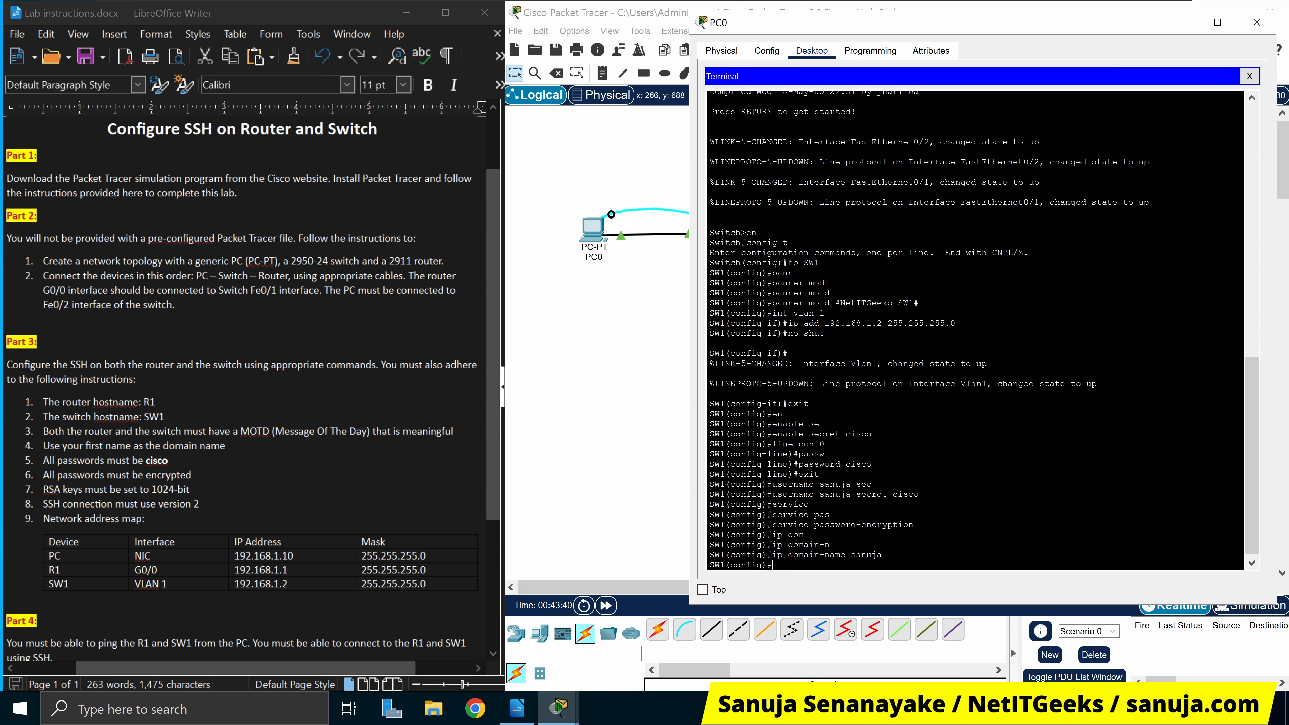
Generate 1024-bit RSA keys with crypto key generate rsa and enable ip ssh version 2
{"action": "type", "text": "cryp"}
{"action": "key", "text": "Tab"}
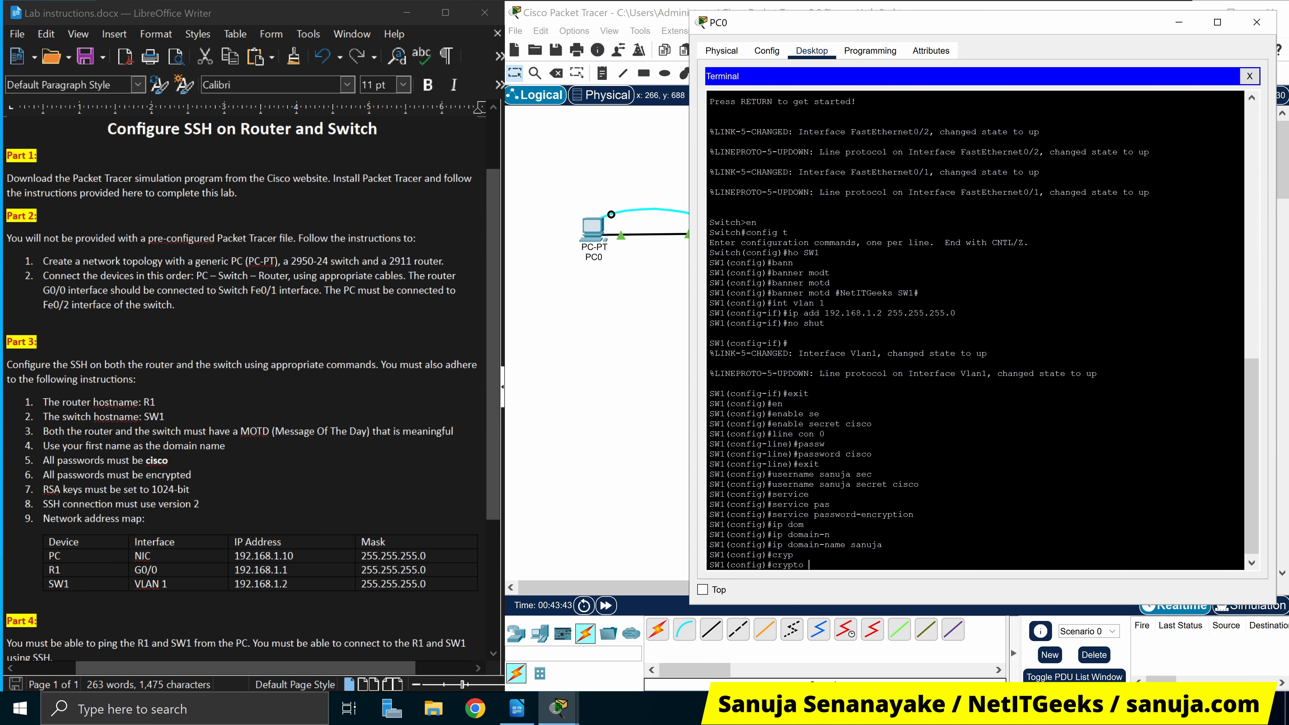
{"action": "type", "text": "key gen"}
{"action": "key", "text": "Tab"}
{"action": "type", "text": "r"}
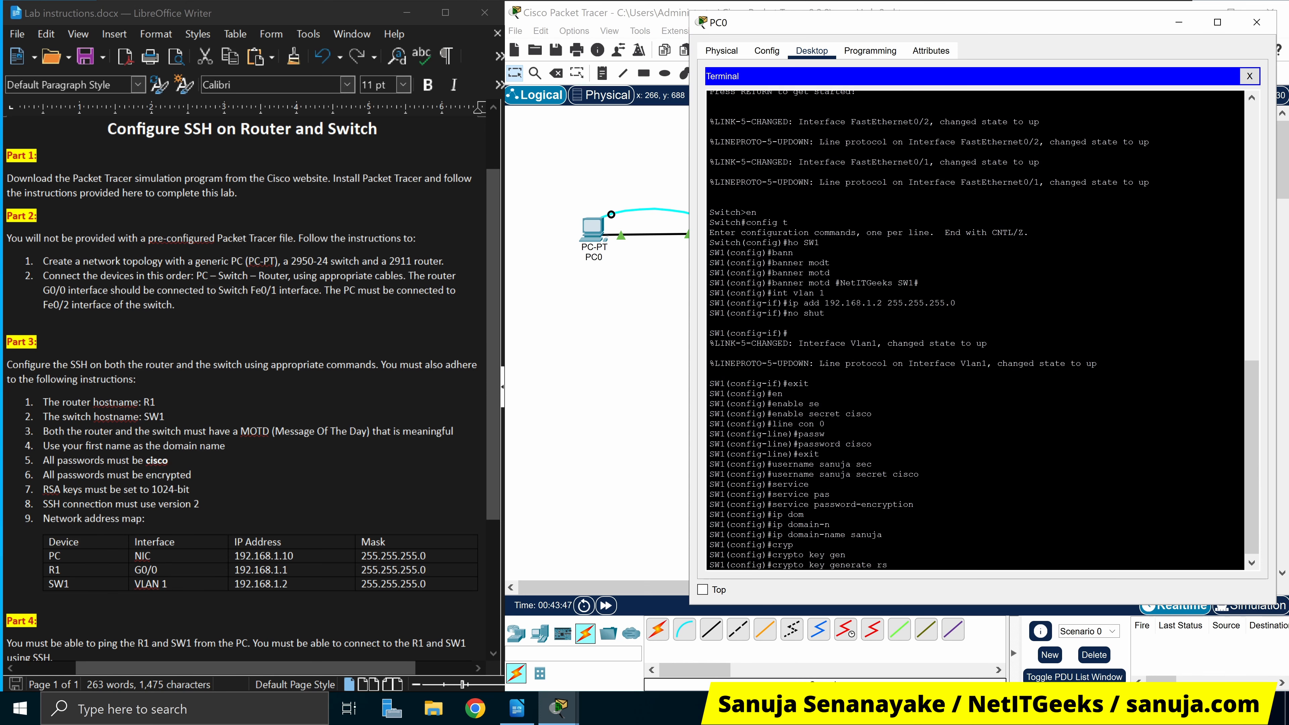
{"action": "type", "text": "sa"}
{"action": "key", "text": "Return"}
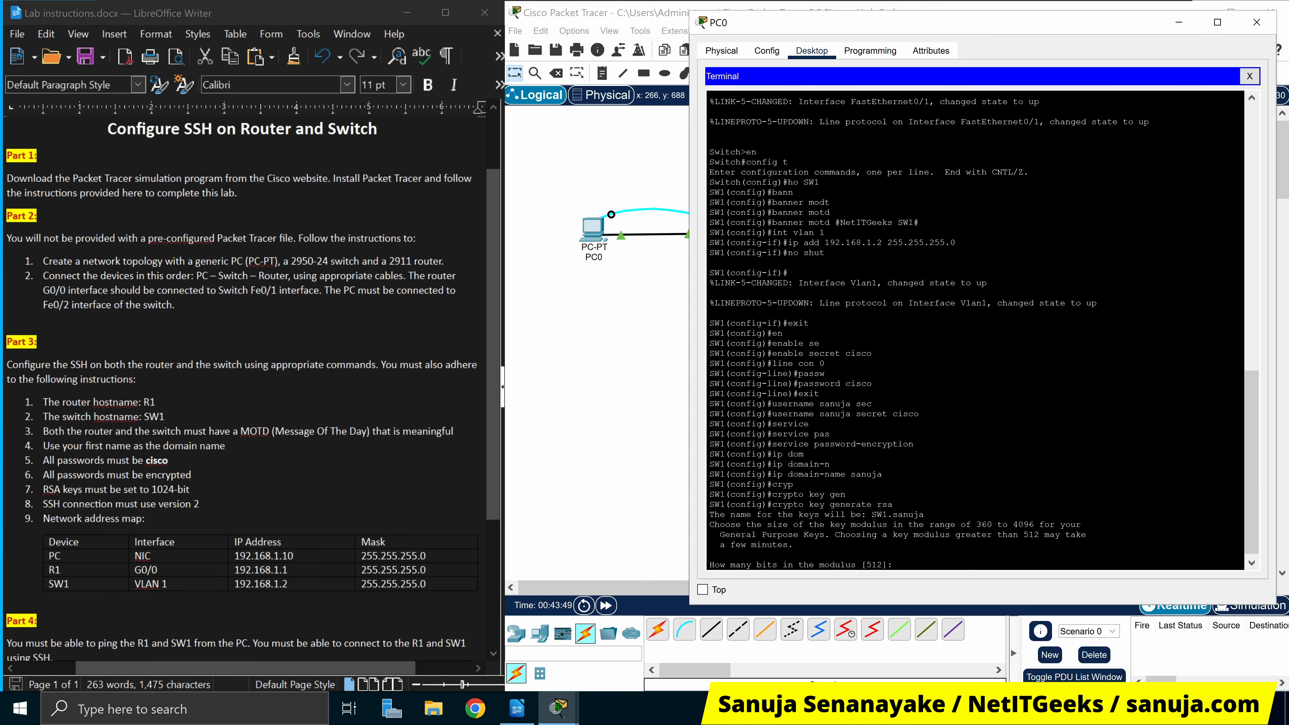
{"action": "type", "text": "1024"}
{"action": "key", "text": "Return"}
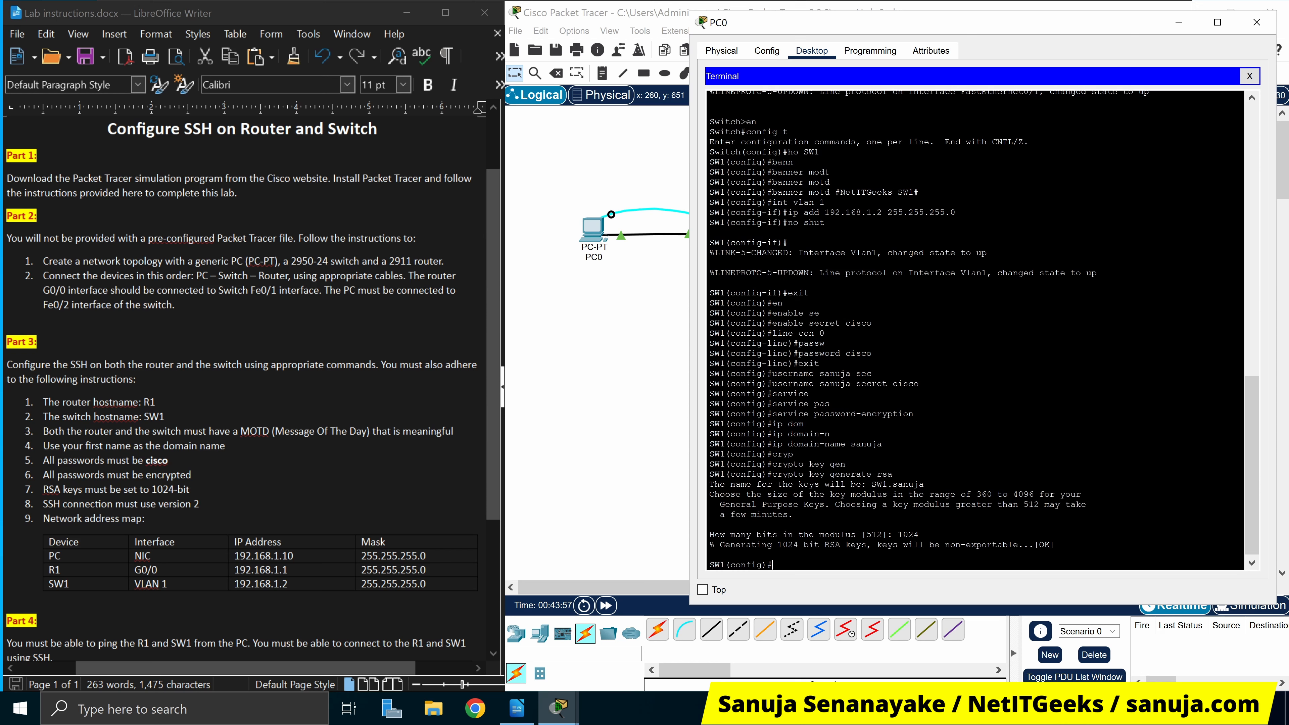
{"action": "type", "text": "ip ssh version 2"}
{"action": "key", "text": "Return"}
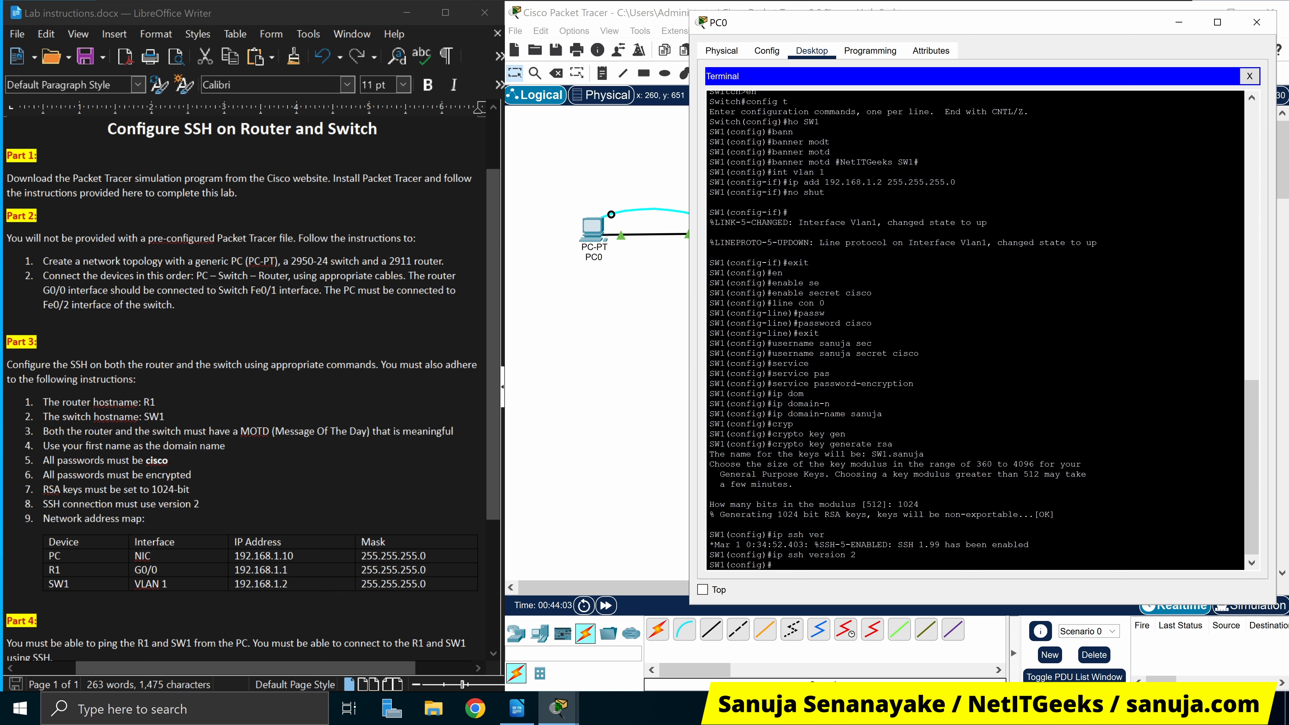
Attempt 'transport input ssh' in global configuration, which SW1 rejects
{"action": "type", "text": "trans"}
{"action": "key", "text": "Tab"}
{"action": "key", "text": "BackSpace"}
{"action": "key", "text": "BackSpace"}
{"action": "key", "text": "BackSpace"}
{"action": "key", "text": "BackSpace"}
{"action": "key", "text": "BackSpace"}
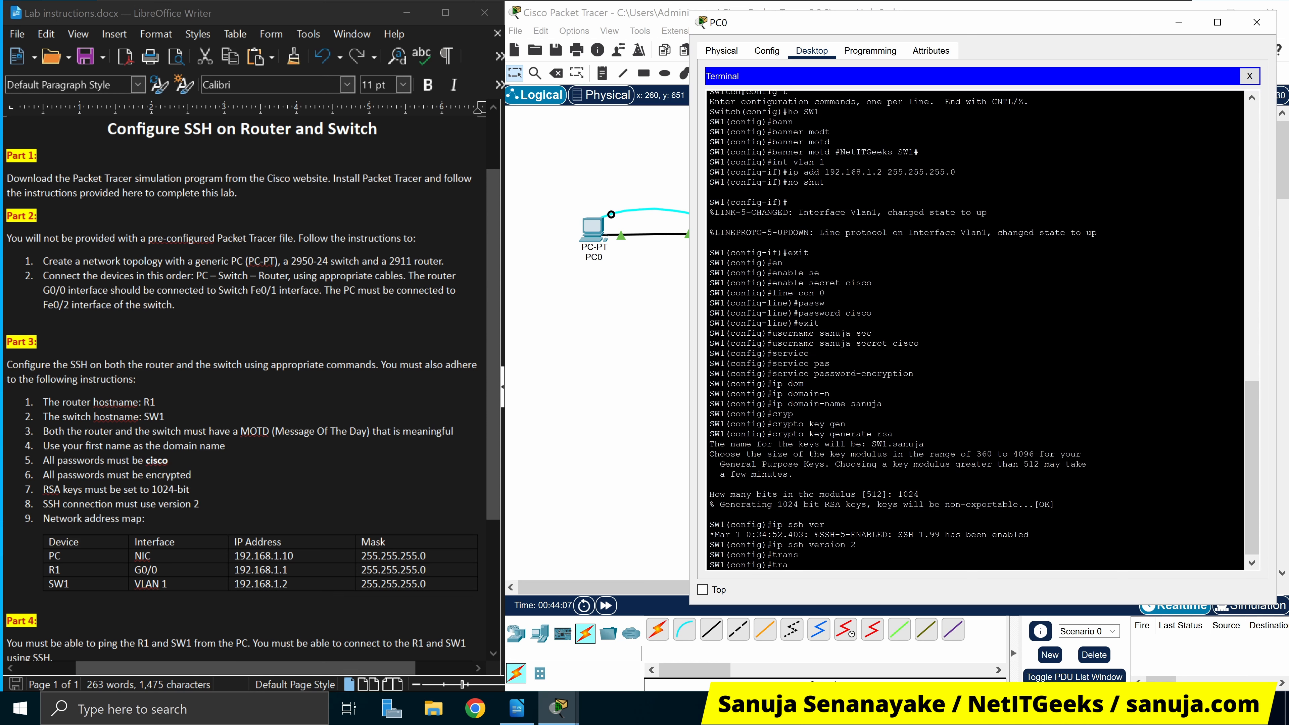
{"action": "type", "text": "transp"}
{"action": "key", "text": "Tab"}
{"action": "type", "text": "o"}
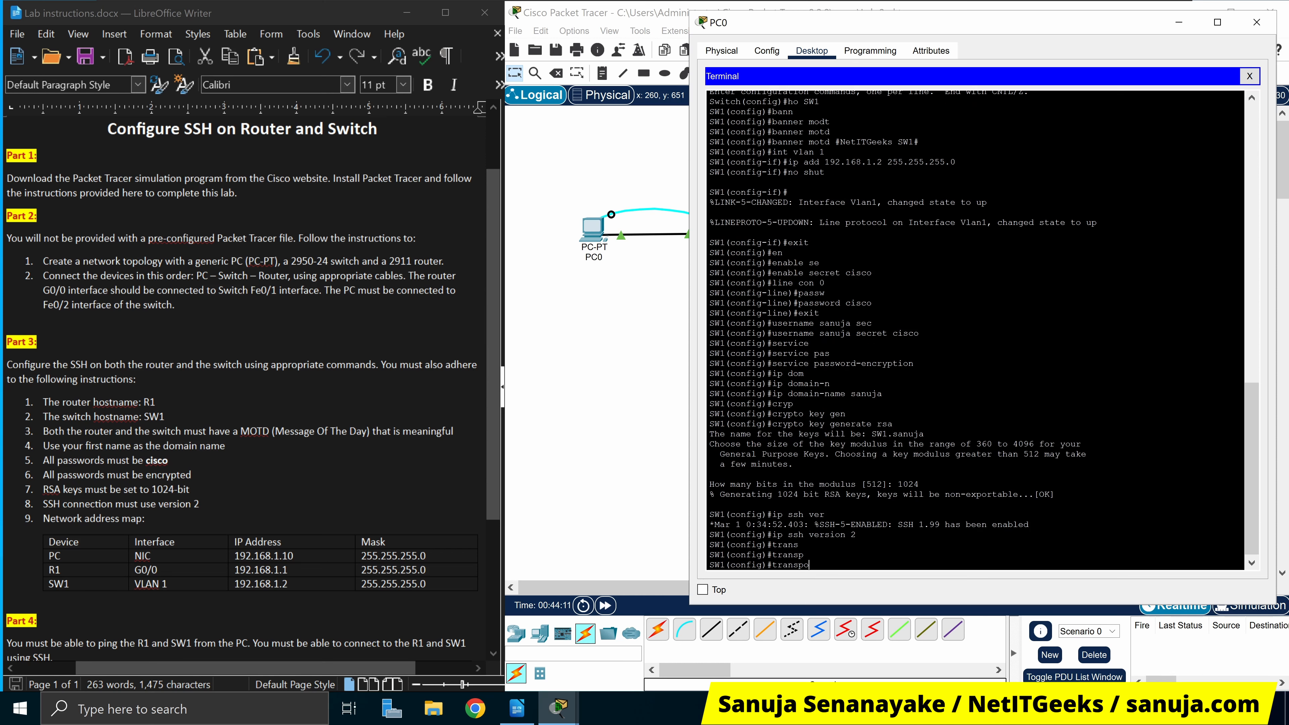
{"action": "type", "text": "rt in"}
{"action": "key", "text": "Tab"}
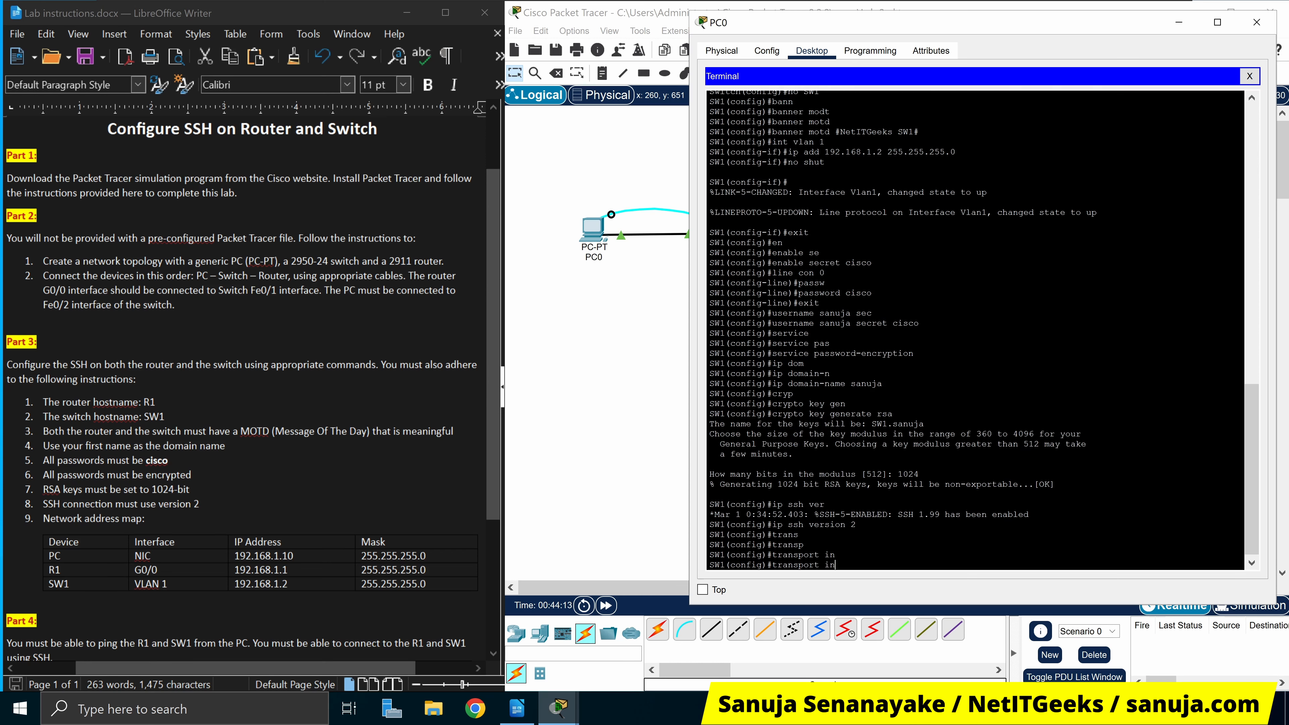
{"action": "key", "text": "BackSpace"}
{"action": "key", "text": "BackSpace"}
{"action": "key", "text": "BackSpace"}
{"action": "key", "text": "BackSpace"}
{"action": "key", "text": "BackSpace"}
{"action": "key", "text": "BackSpace"}
{"action": "key", "text": "BackSpace"}
{"action": "key", "text": "BackSpace"}
{"action": "key", "text": "BackSpace"}
{"action": "key", "text": "BackSpace"}
{"action": "key", "text": "BackSpace"}
{"action": "key", "text": "BackSpace"}
{"action": "type", "text": "transpo"}
{"action": "type", "text": "rt inpui"}
{"action": "type", "text": "y"}
{"action": "key", "text": "Tab"}
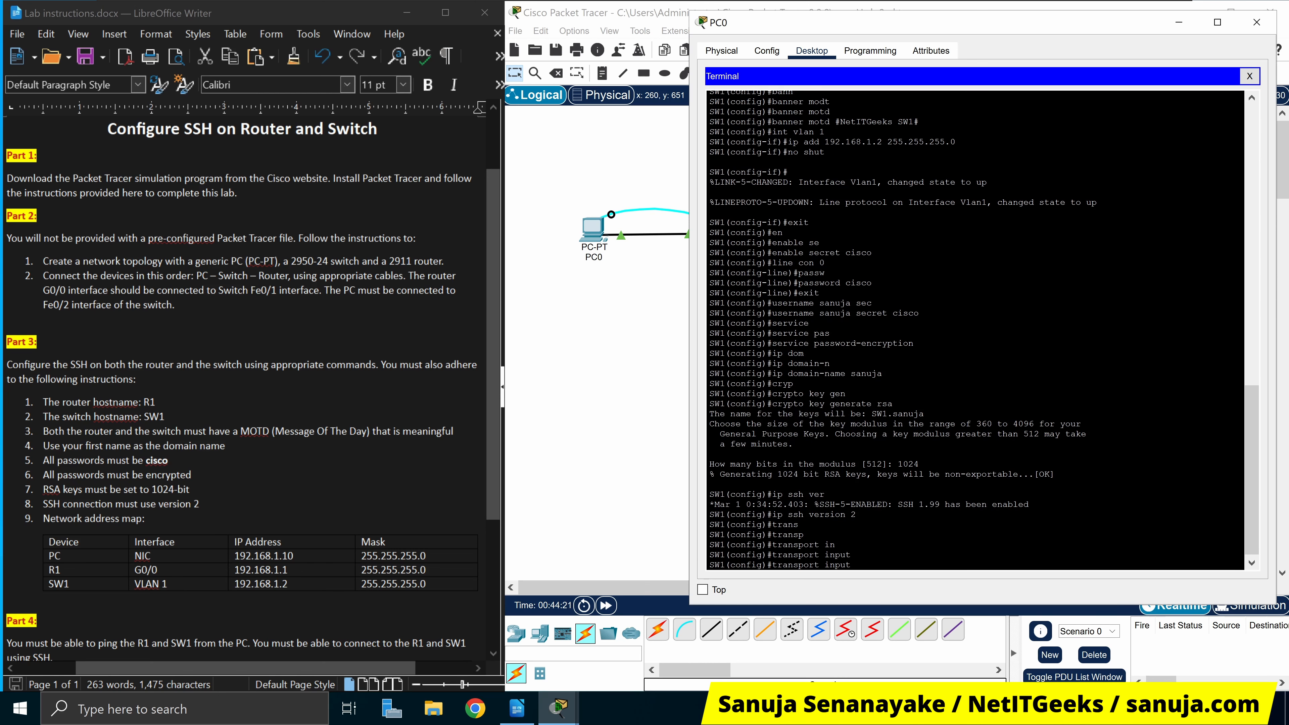
{"action": "type", "text": "ssh"}
{"action": "key", "text": "Return"}
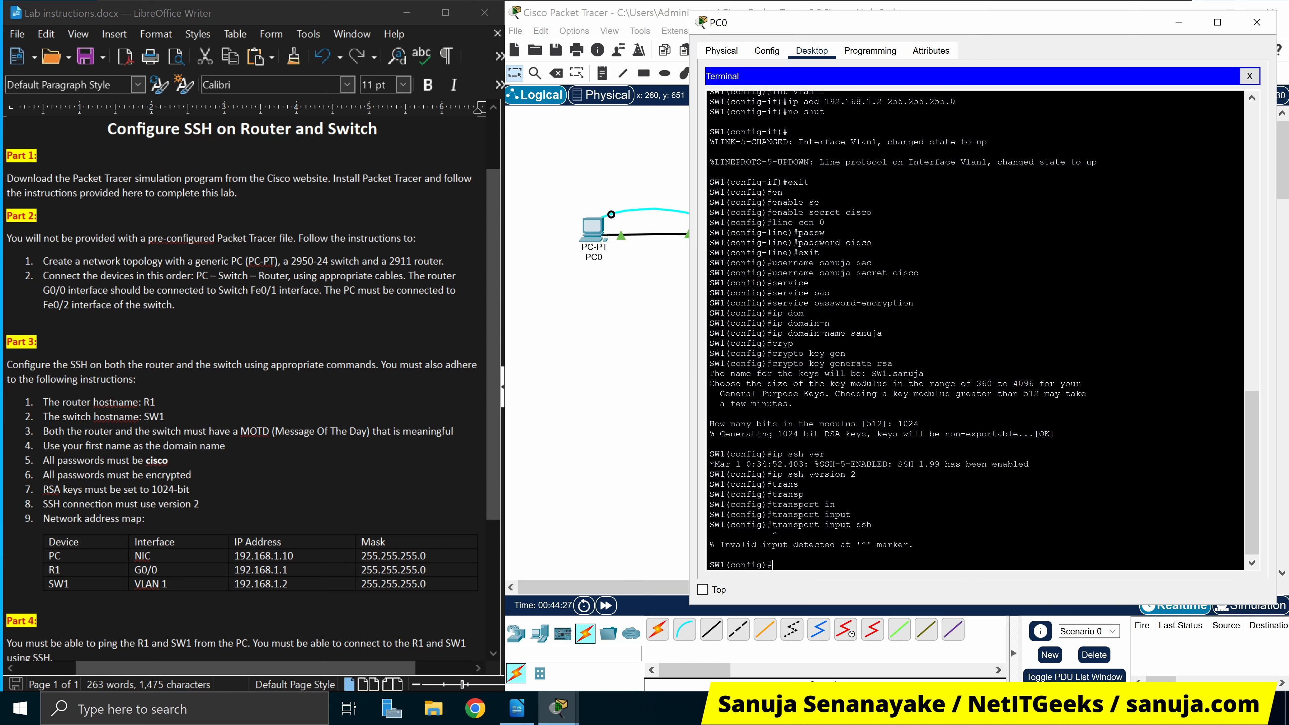
Exit global configuration and begin entering the line vty command
{"action": "type", "text": "exit"}
{"action": "key", "text": "Return"}
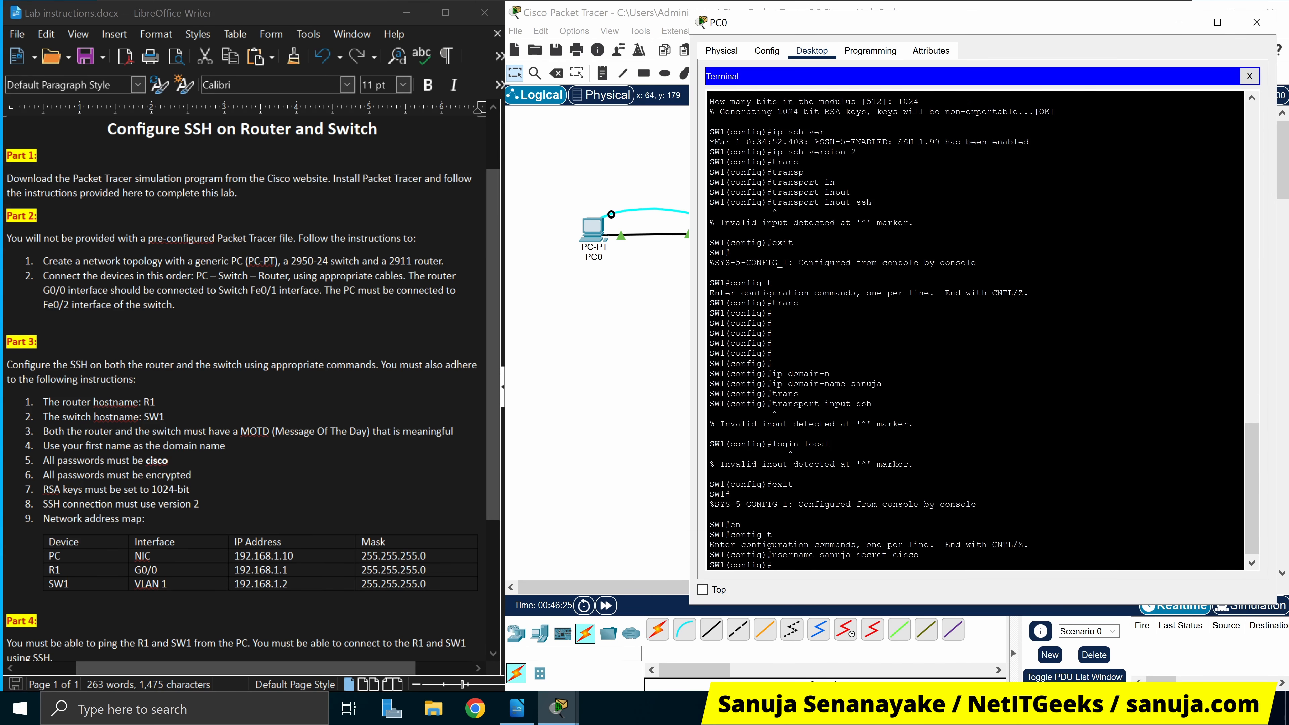
{"action": "key", "text": "Return"}
{"action": "key", "text": "Return"}
{"action": "key", "text": "Return"}
{"action": "key", "text": "Return"}
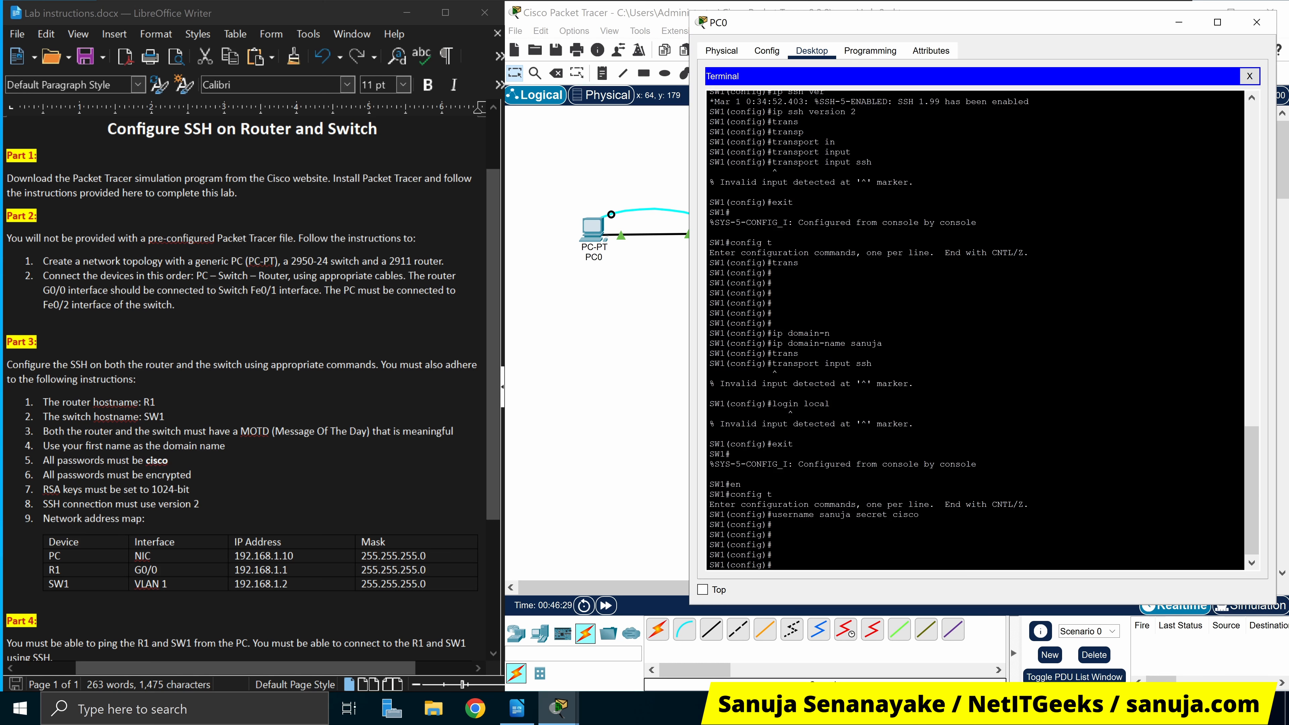
{"action": "type", "text": "line vy"}
On line vty 0 15, allow only SSH with transport input ssh and set login local
{"action": "key", "text": "BackSpace"}
{"action": "type", "text": "ty 0 15"}
{"action": "key", "text": "Return"}
{"action": "type", "text": "tras"}
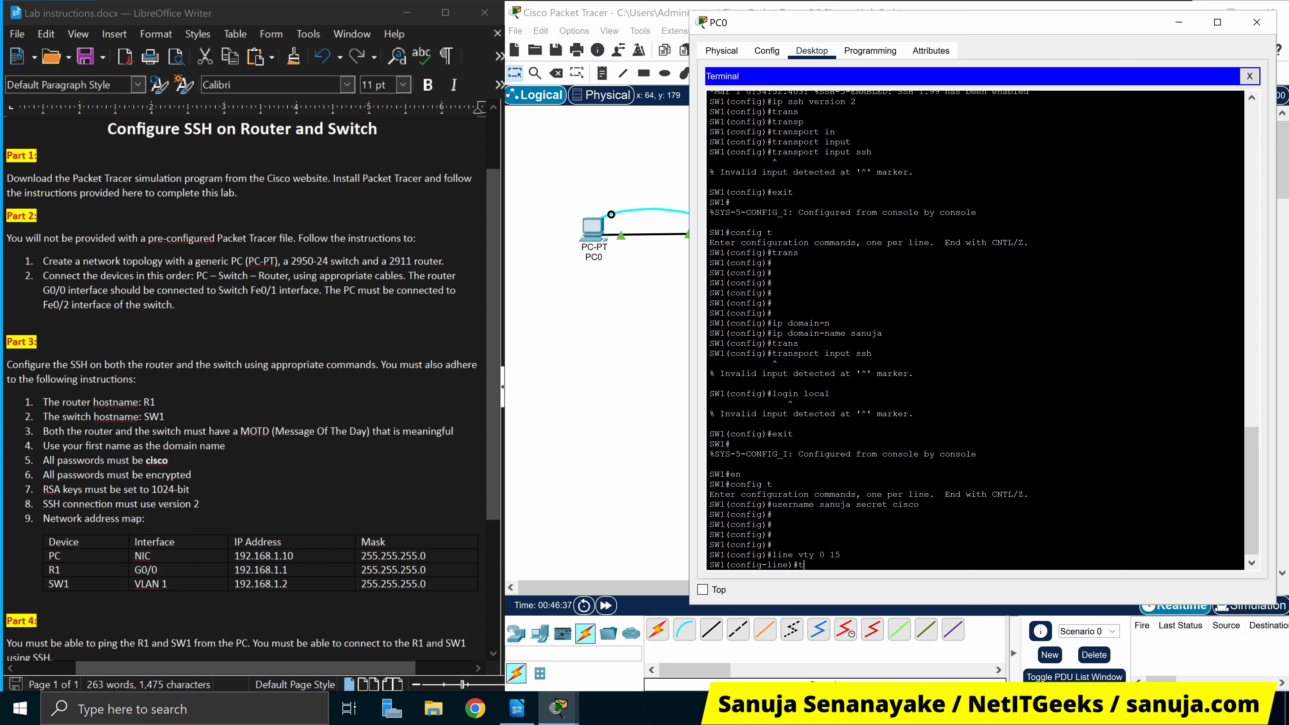
{"action": "key", "text": "Tab"}
{"action": "key", "text": "BackSpace"}
{"action": "key", "text": "BackSpace"}
{"action": "key", "text": "BackSpace"}
{"action": "key", "text": "BackSpace"}
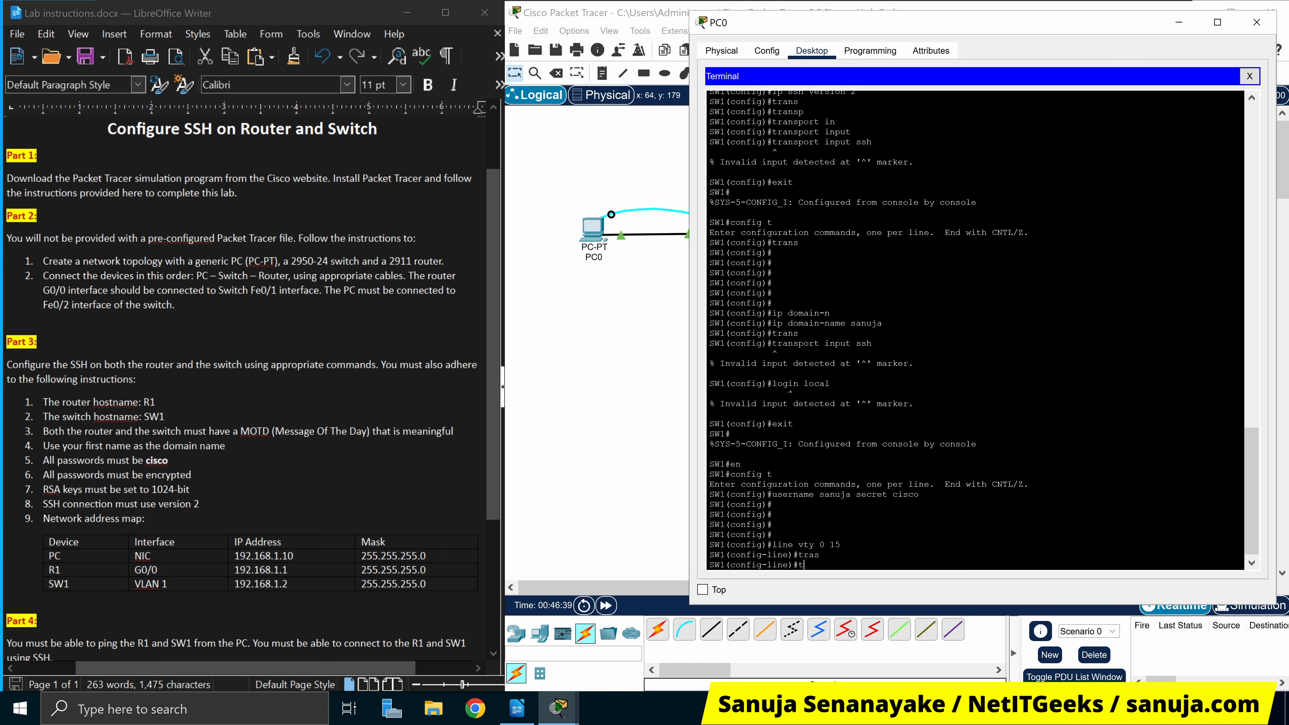
{"action": "type", "text": "transpo"}
{"action": "key", "text": "Tab"}
{"action": "type", "text": "inpu"}
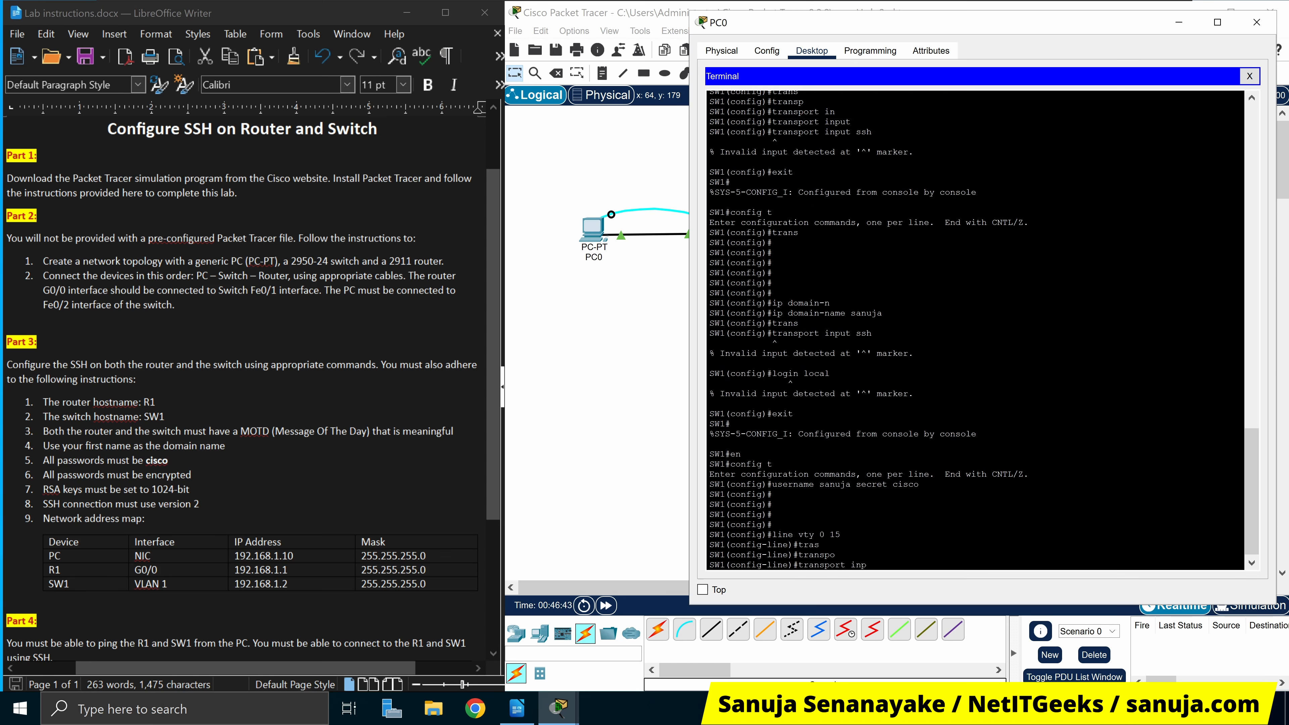
{"action": "key", "text": "Tab"}
{"action": "type", "text": "ssh"}
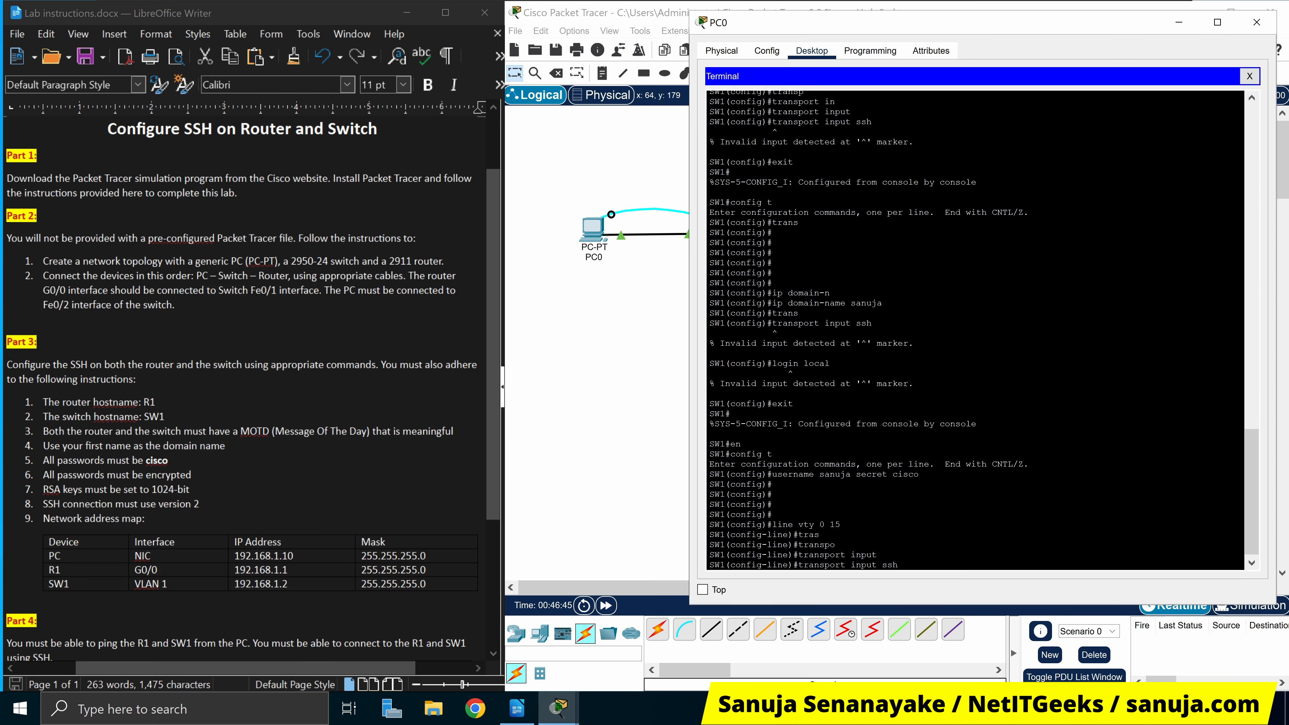
{"action": "key", "text": "Return"}
{"action": "type", "text": "login local"}
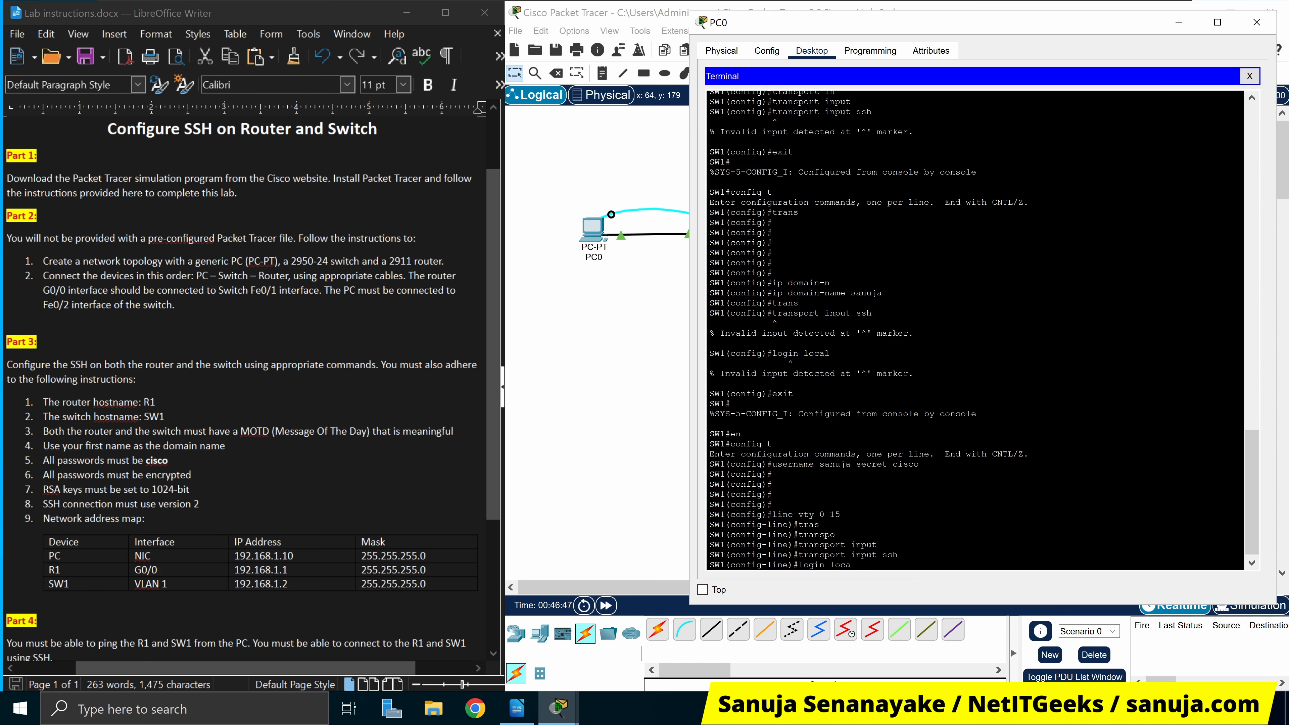
{"action": "key", "text": "Return"}
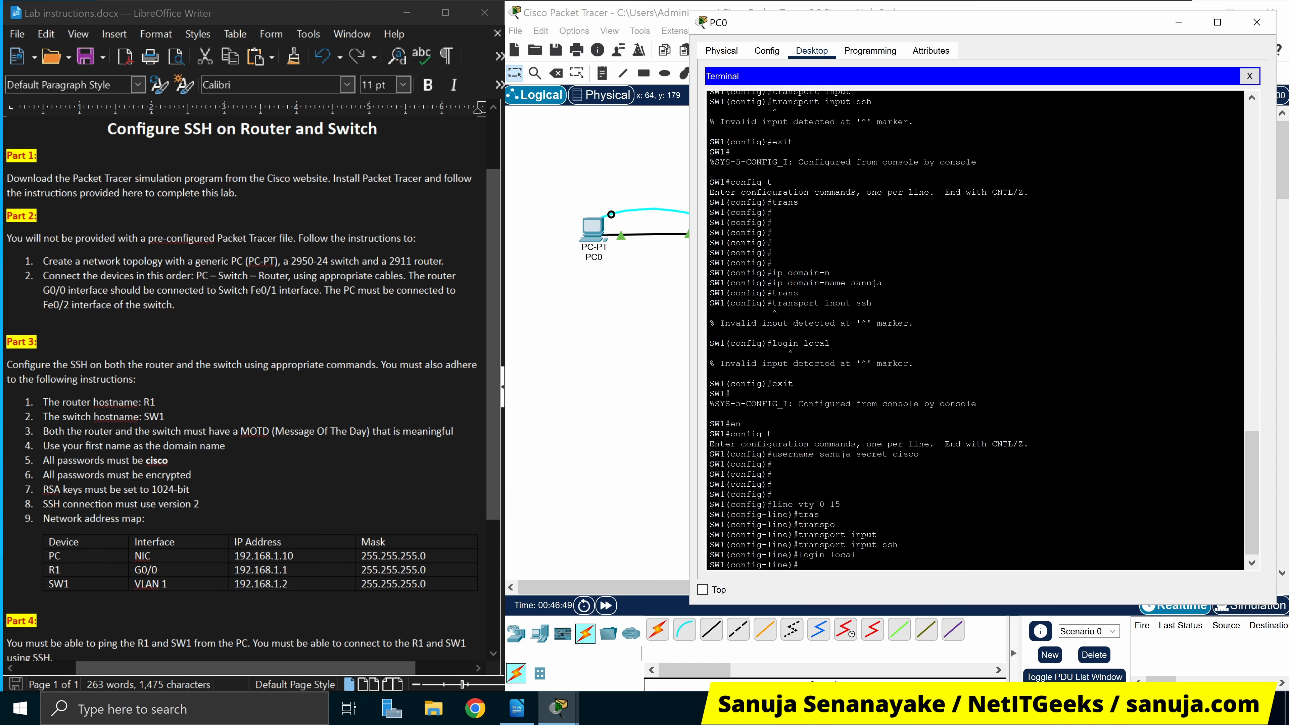
Compare the rejected global transport command with the vty configuration, then exit line configuration
{"action": "left_click_drag", "start_coordinate": [841, 504], "coordinate": [756, 504]}
{"action": "scroll", "coordinate": [984, 330], "scroll_direction": "up", "scroll_amount": 3}
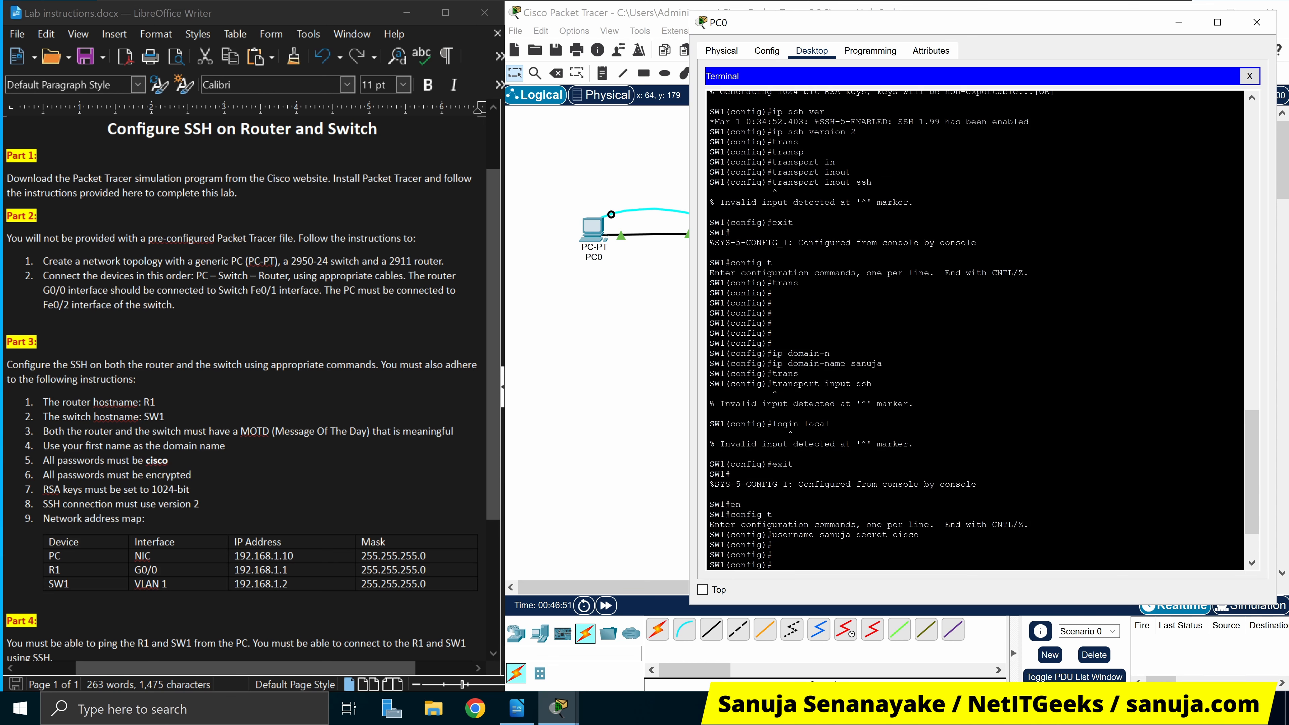
{"action": "scroll", "coordinate": [975, 330], "scroll_direction": "down", "scroll_amount": 3}
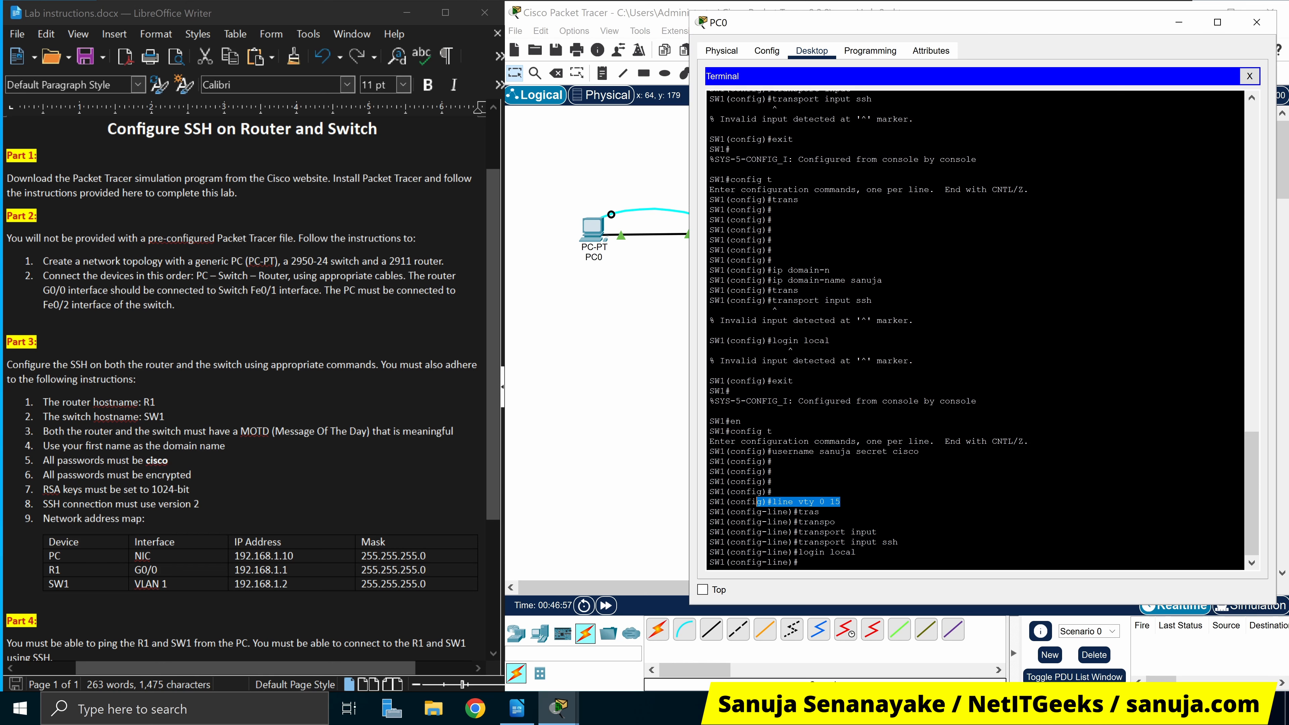
{"action": "left_click_drag", "start_coordinate": [772, 300], "coordinate": [872, 300]}
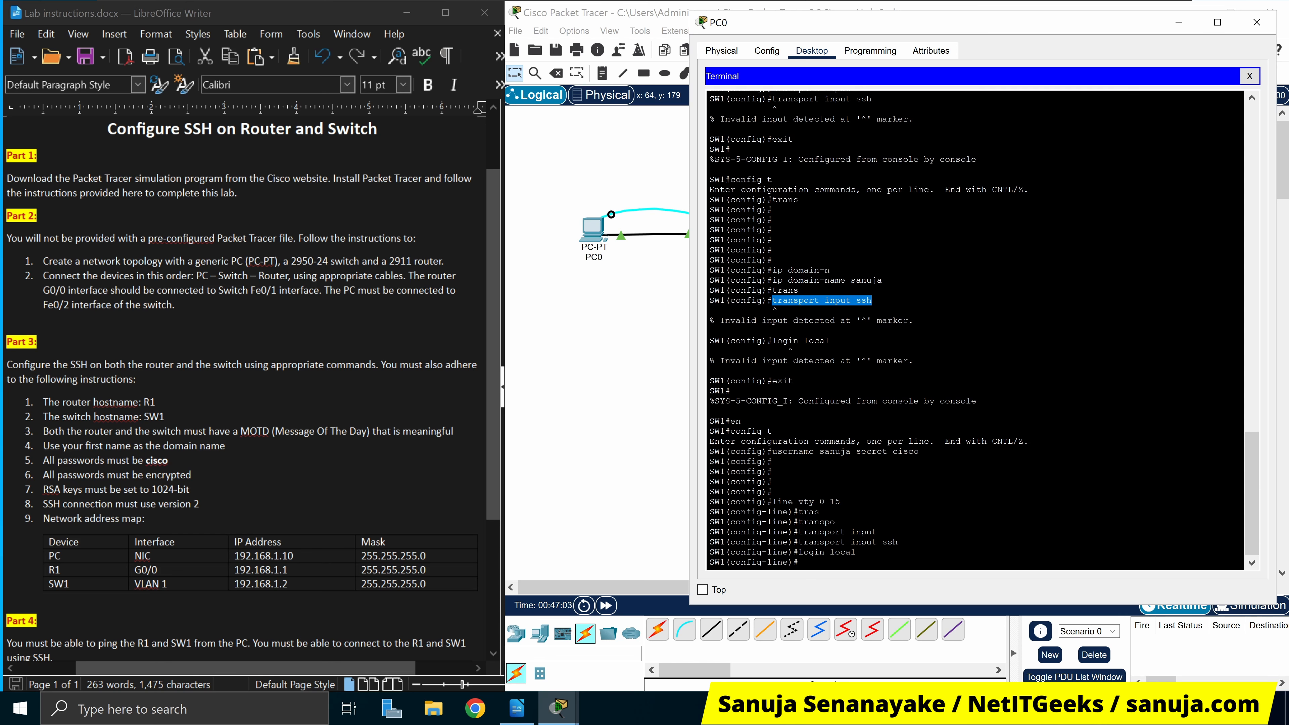
{"action": "left_click_drag", "start_coordinate": [772, 502], "coordinate": [841, 502]}
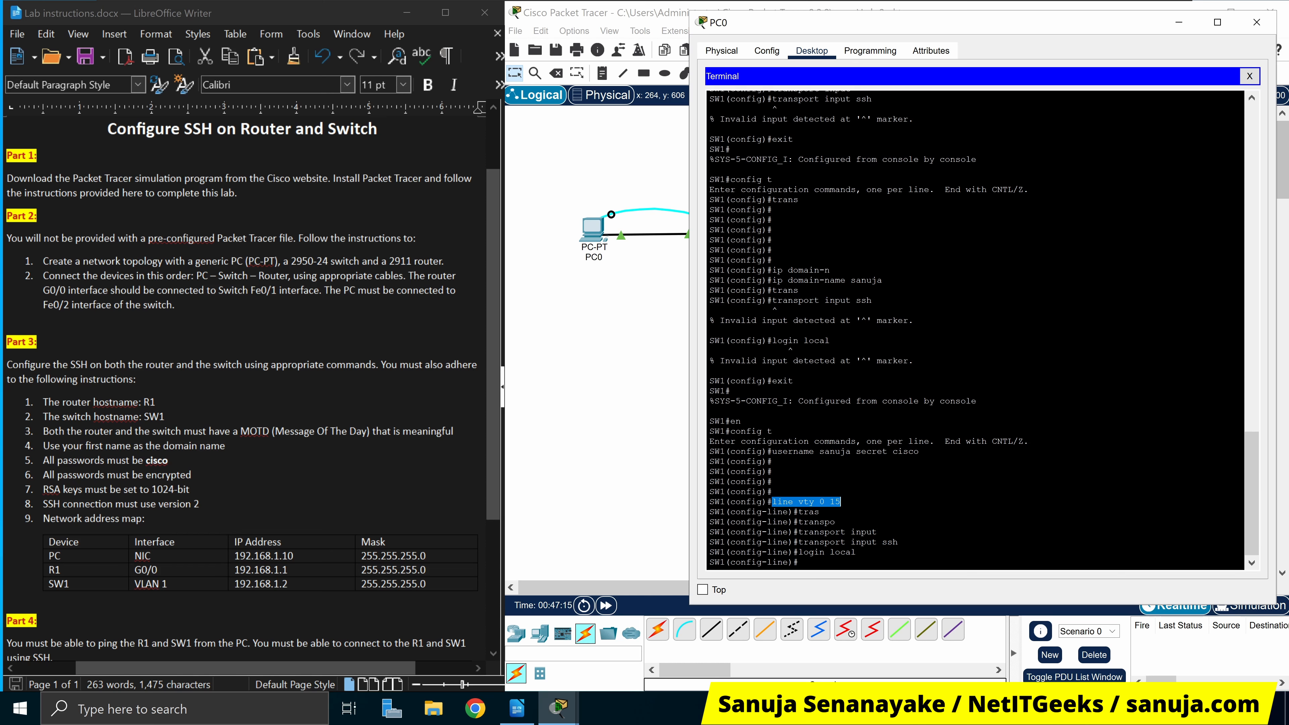
{"action": "left_click", "coordinate": [815, 562]}
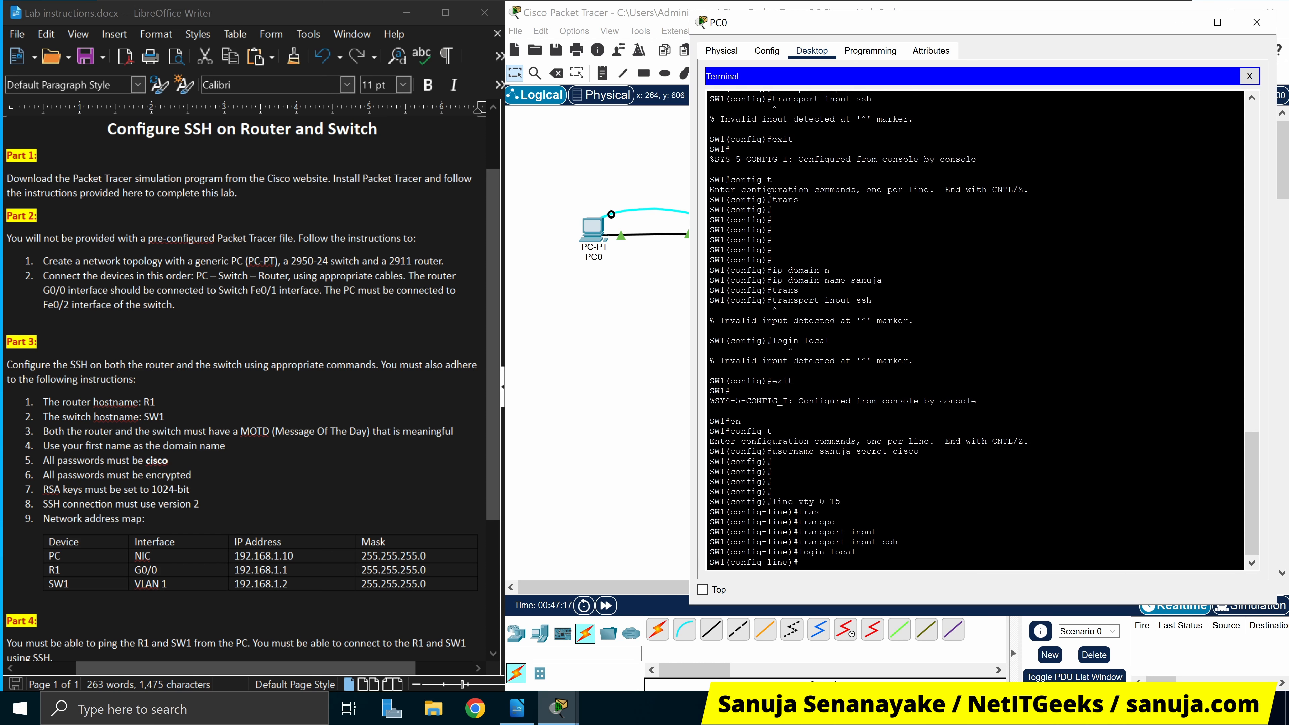
{"action": "type", "text": "exit"}
{"action": "key", "text": "Return"}
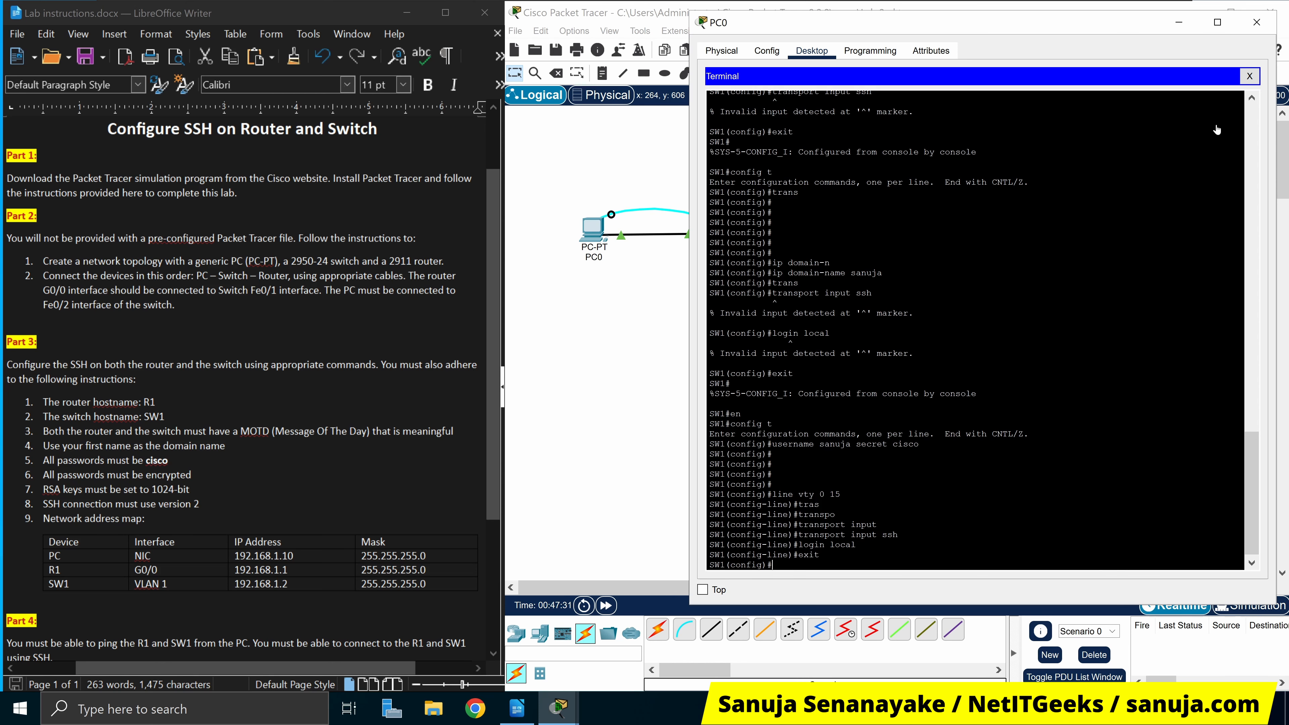
From PC0's Command Prompt, ping SW1 at 192.168.1.2 and fast-forward time to complete it
{"action": "left_click", "coordinate": [1250, 76]}
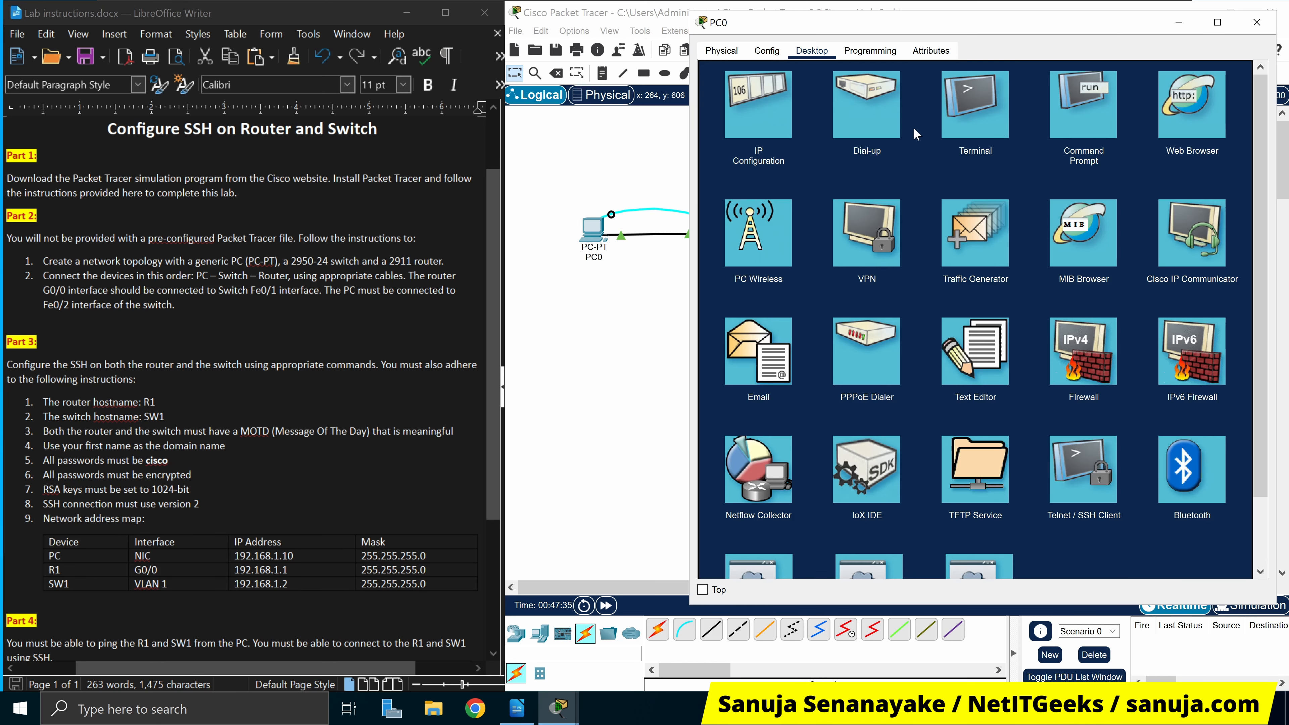
{"action": "left_click", "coordinate": [1096, 126]}
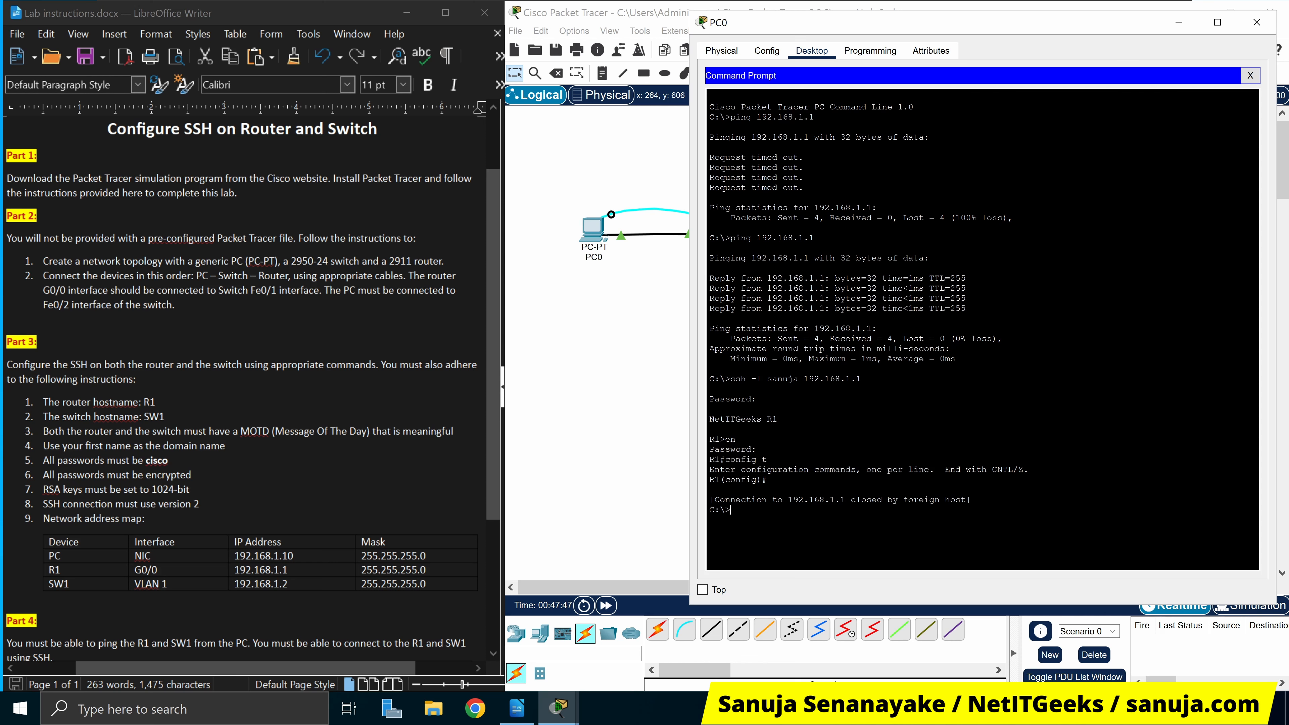
{"action": "type", "text": "ping 192.168.1.2"}
{"action": "key", "text": "Return"}
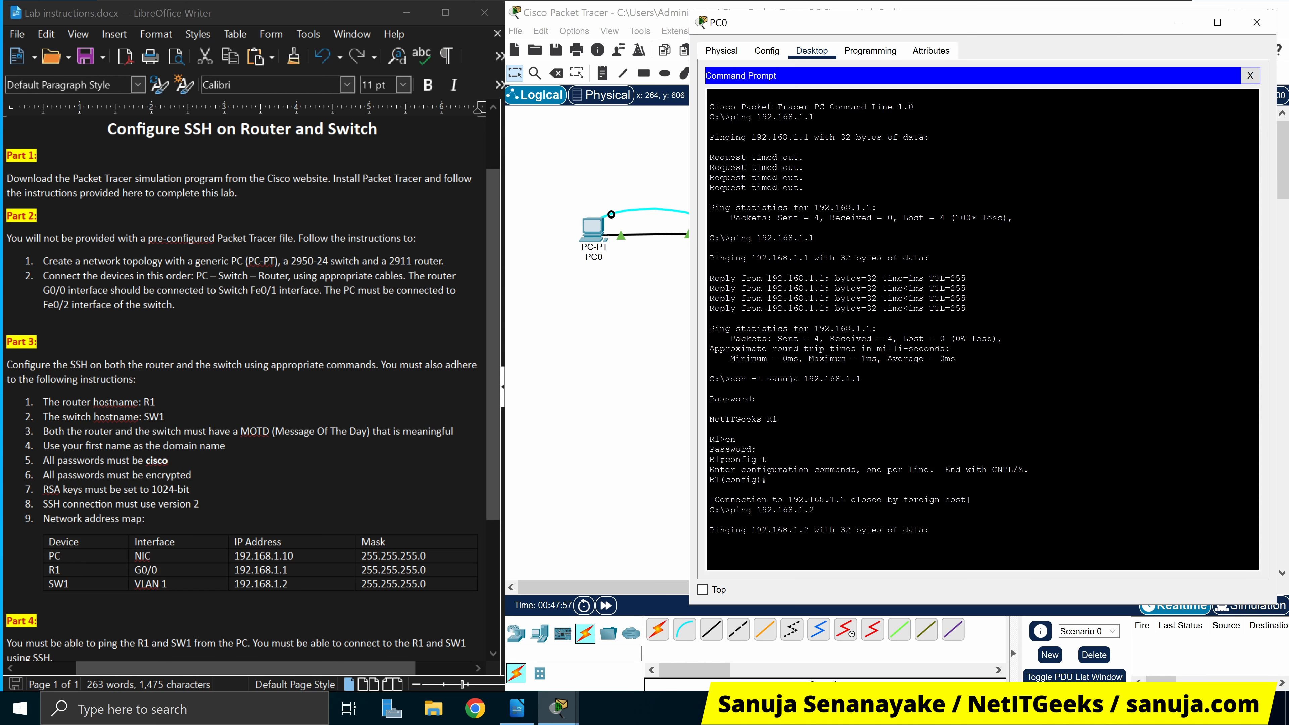
{"action": "left_click", "coordinate": [607, 606]}
{"action": "left_click", "coordinate": [593, 232]}
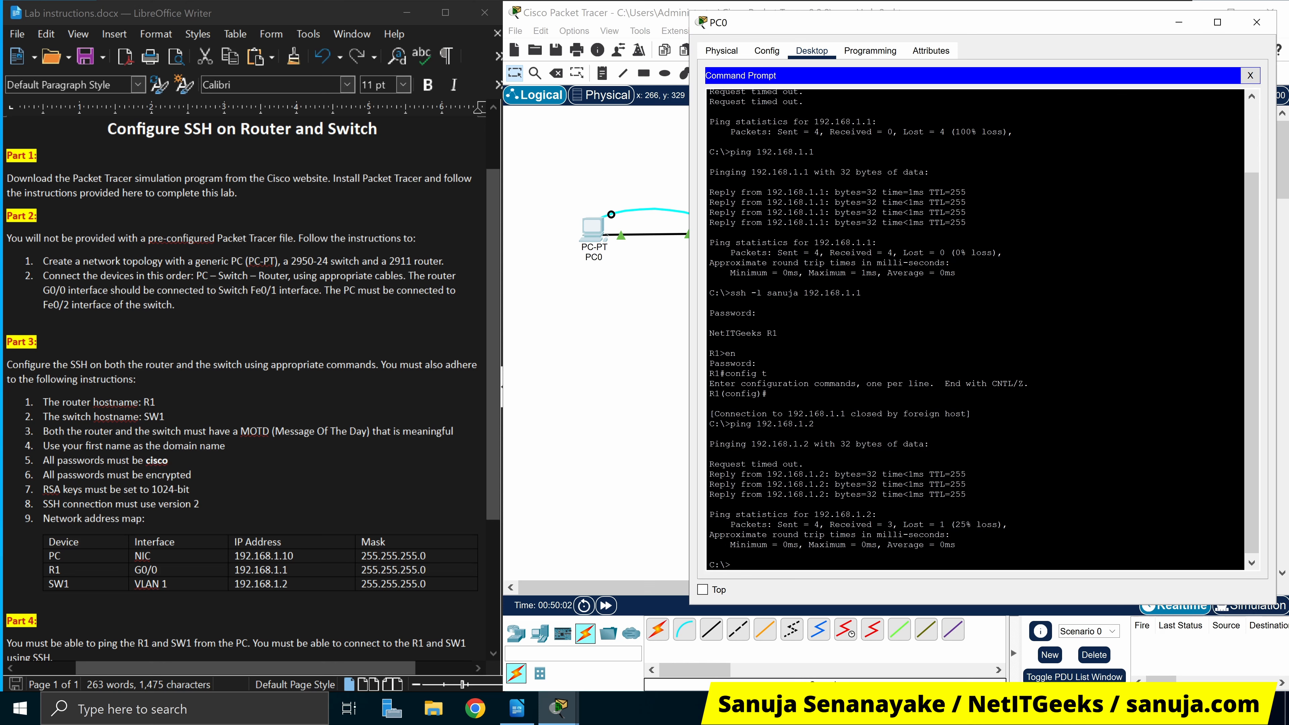
Review the ping replies and repeat ping 192.168.1.2 for 4 of 4 replies
{"action": "left_click_drag", "start_coordinate": [967, 495], "coordinate": [709, 474]}
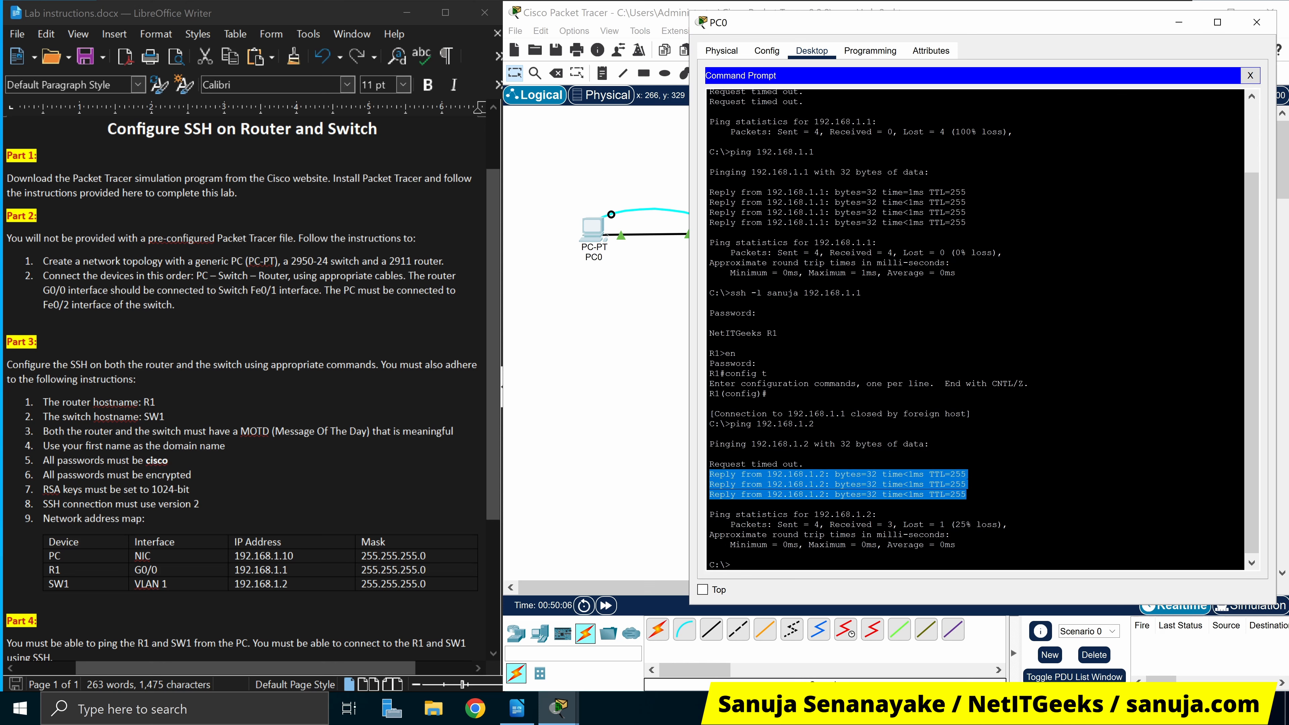
{"action": "left_click", "coordinate": [732, 565]}
{"action": "key", "text": "Up"}
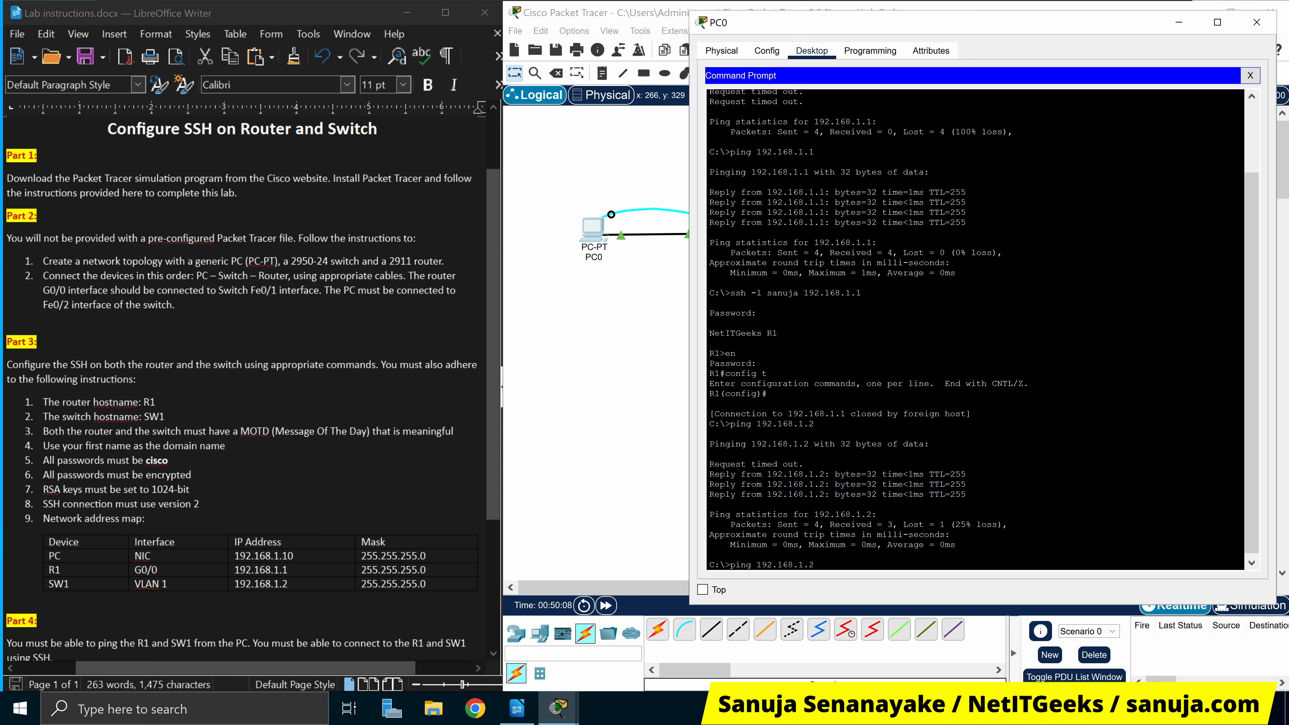
{"action": "key", "text": "Return"}
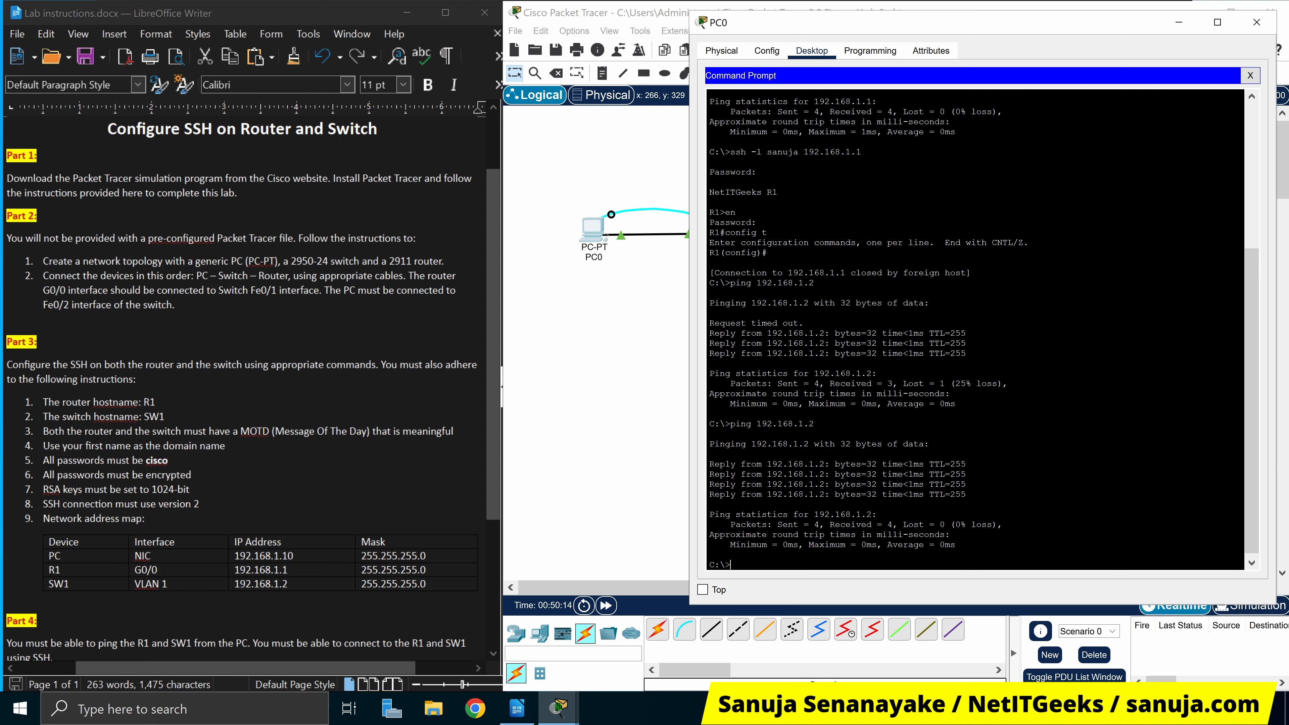
SSH from PC0 to SW1 at 192.168.1.2 as the local user and log in
{"action": "type", "text": "ssh -l sanuja 192.168.1.1"}
{"action": "type", "text": "2"}
{"action": "key", "text": "Return"}
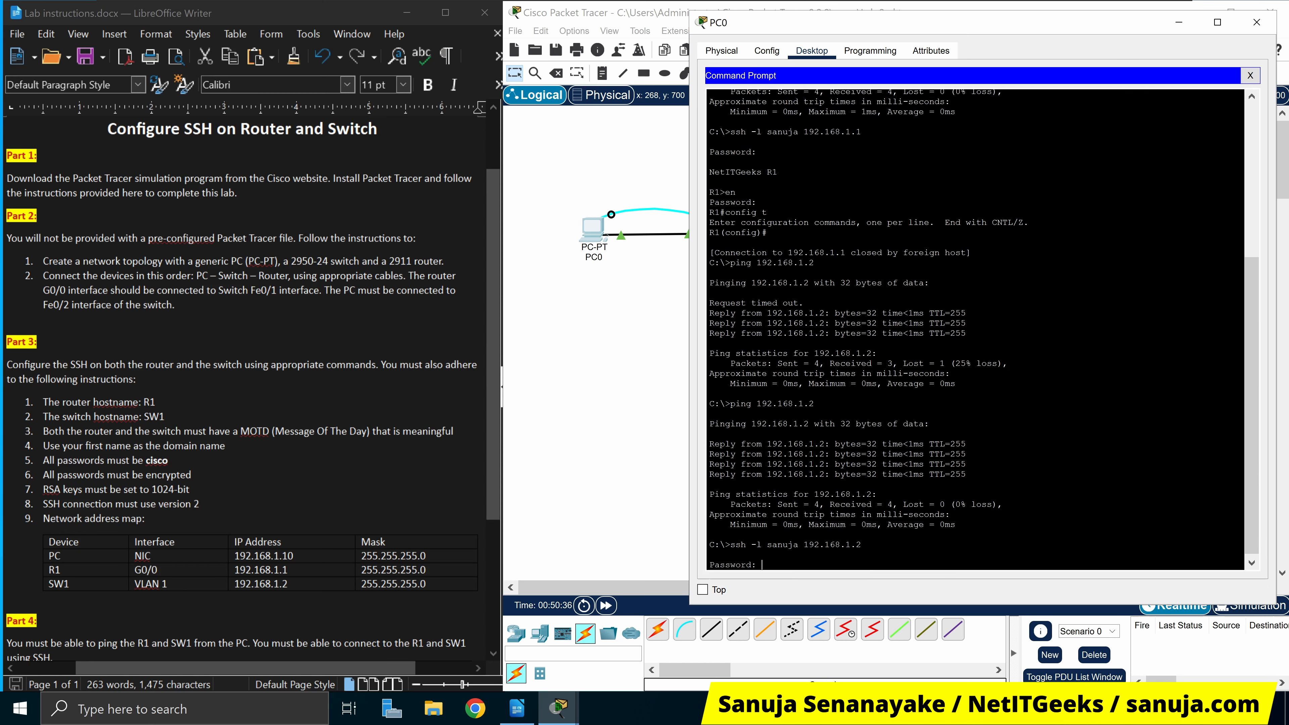
{"action": "key", "text": "Return"}
Enter enable mode with the lab password, reach SW1(config)#, and move PC0's window aside
{"action": "type", "text": "en"}
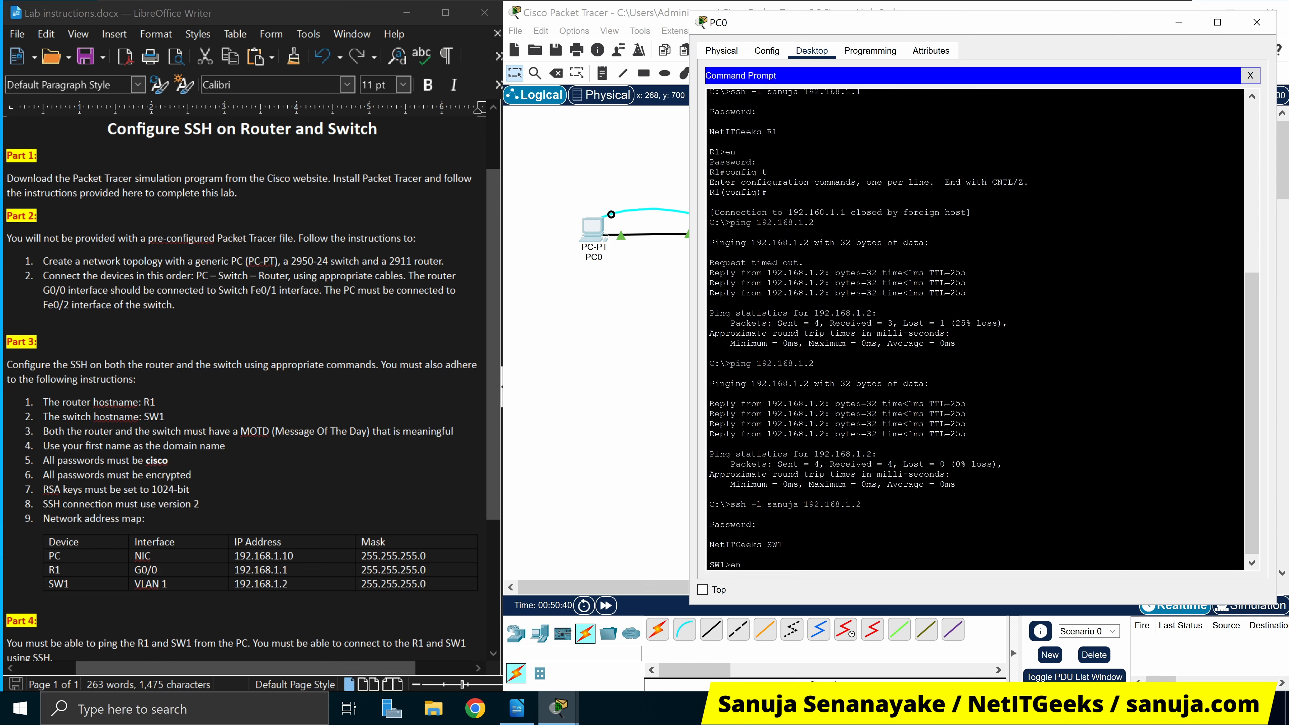
{"action": "key", "text": "Return"}
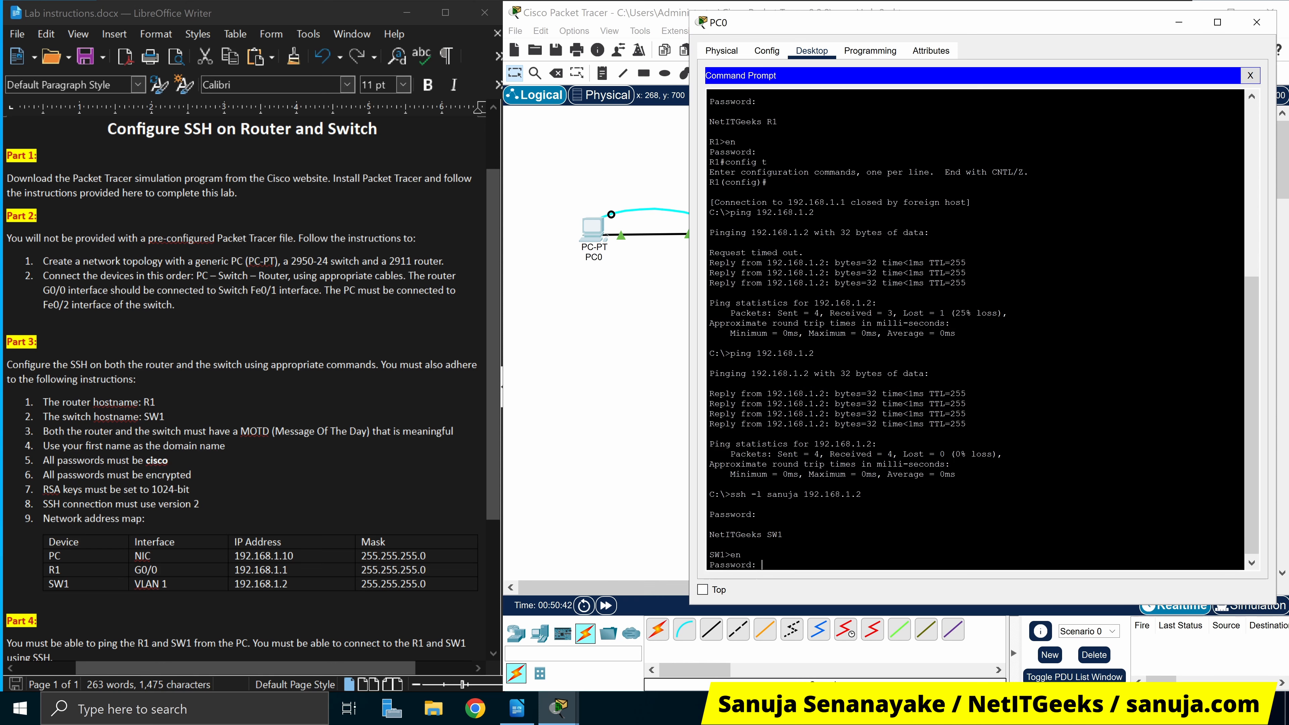
{"action": "type", "text": "cisco"}
{"action": "key", "text": "Return"}
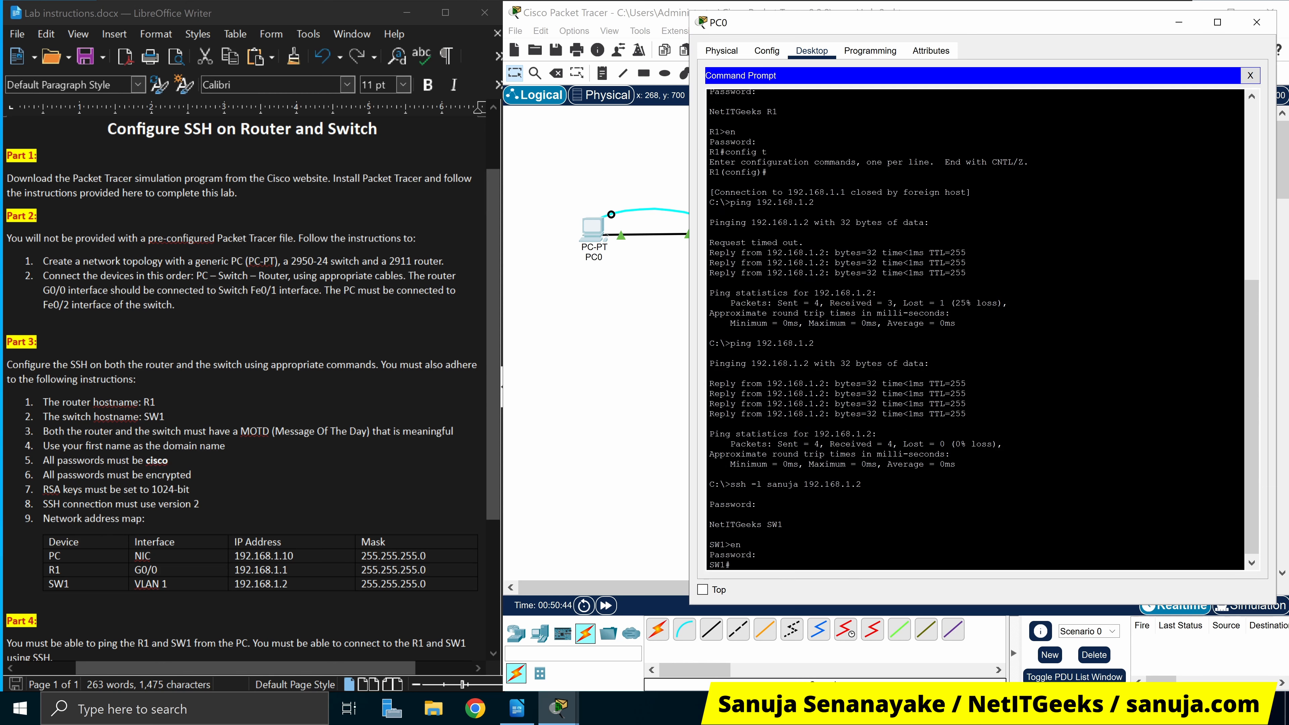
{"action": "type", "text": "config t"}
{"action": "key", "text": "Return"}
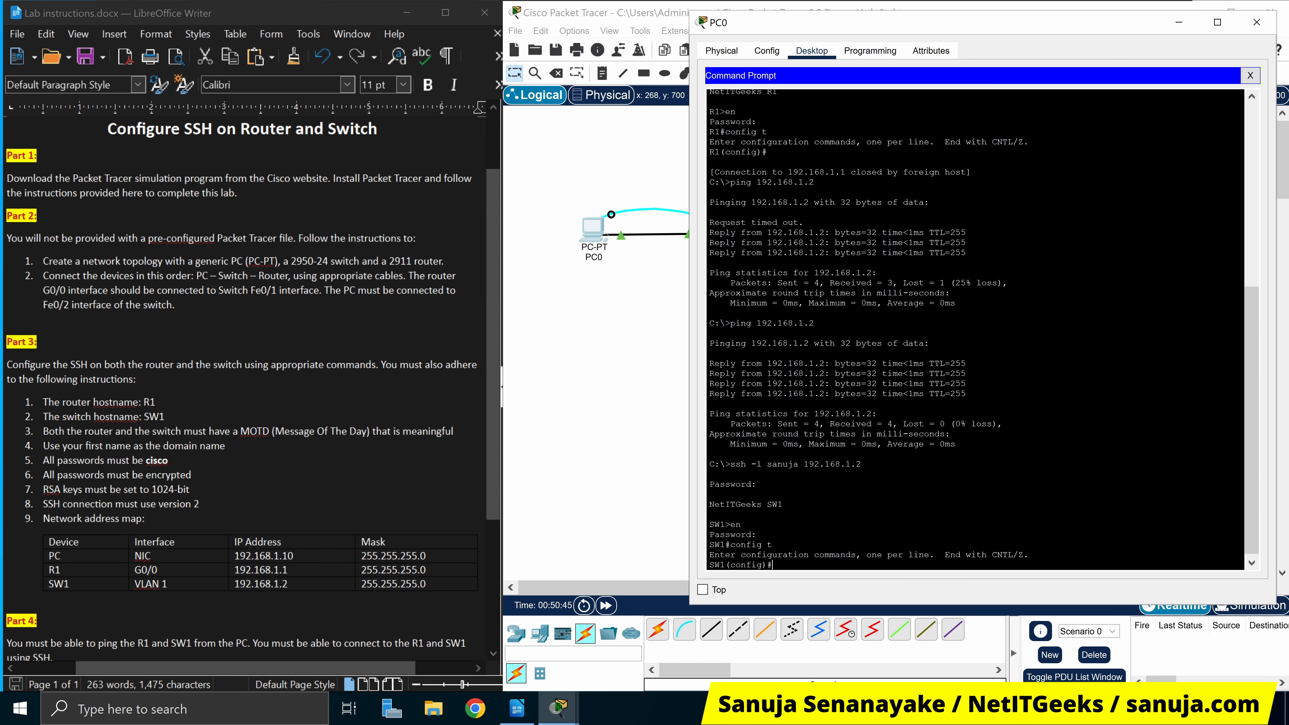
{"action": "key", "text": "Return"}
{"action": "key", "text": "Return"}
{"action": "key", "text": "Return"}
{"action": "key", "text": "Return"}
{"action": "key", "text": "Return"}
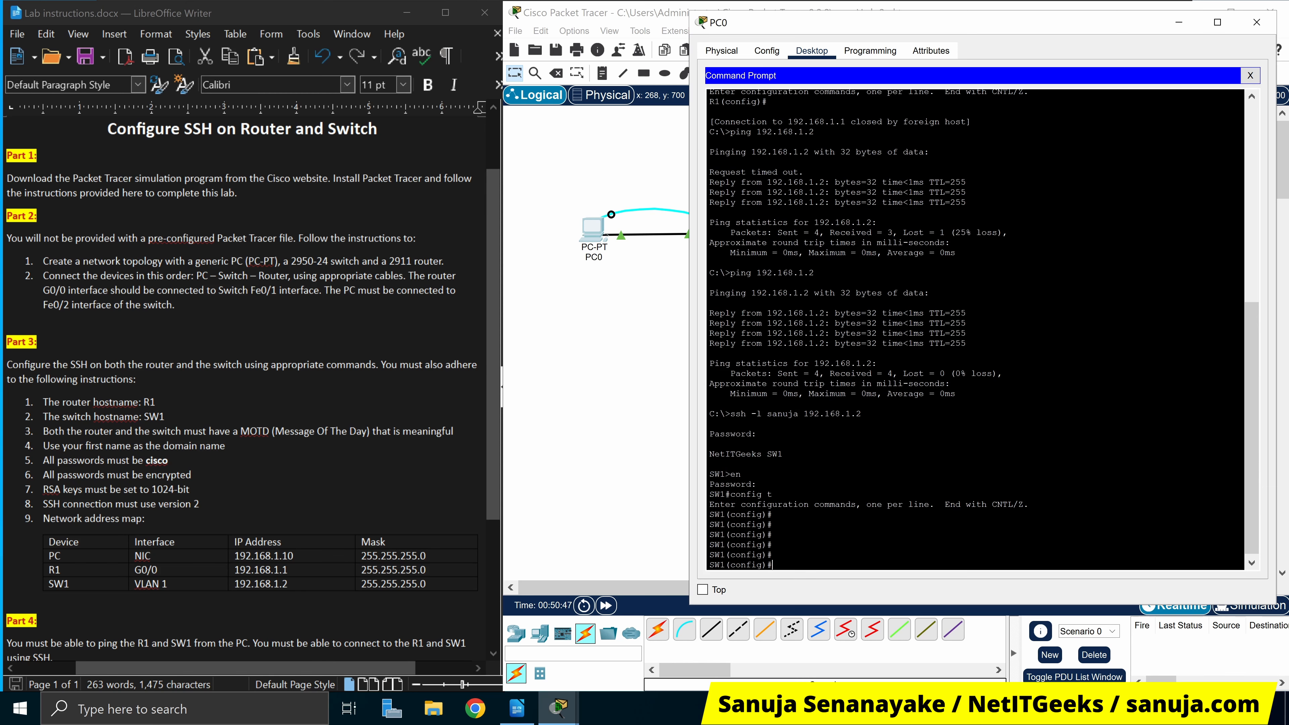
{"action": "left_click_drag", "start_coordinate": [792, 566], "coordinate": [726, 142]}
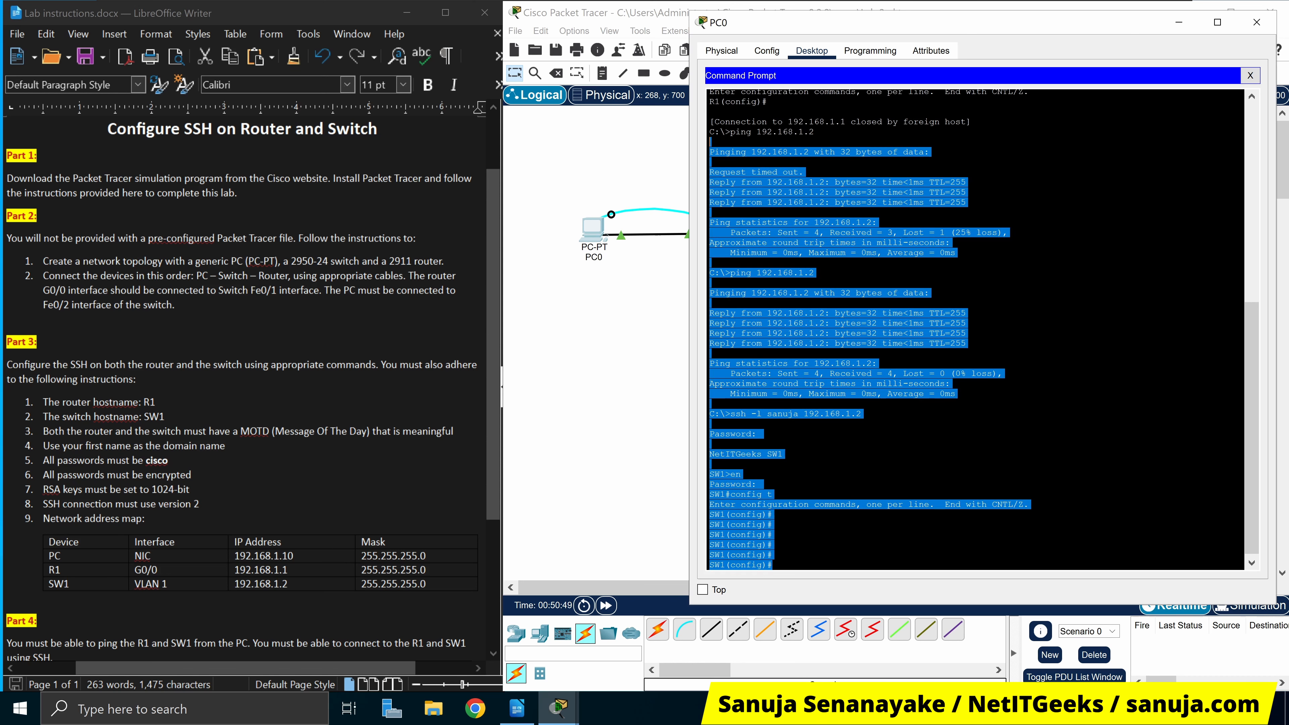
{"action": "scroll", "coordinate": [726, 145], "scroll_direction": "up", "scroll_amount": 8}
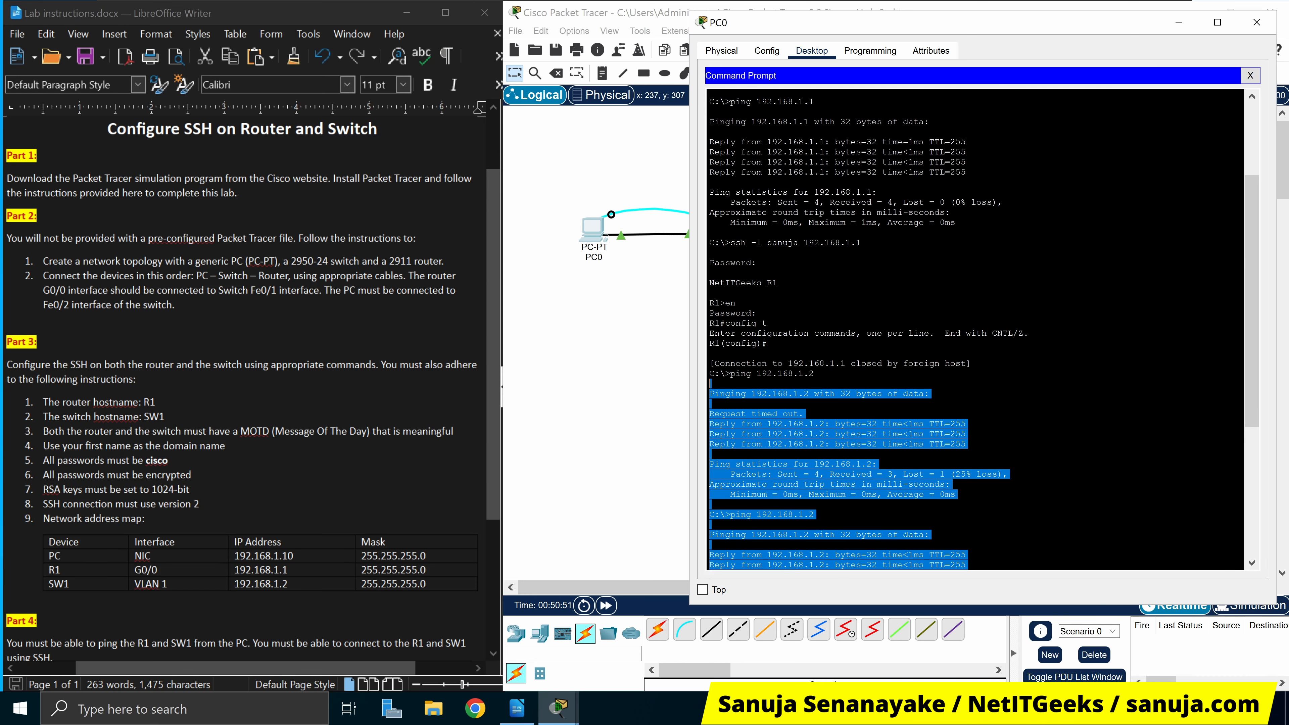
{"action": "left_click_drag", "start_coordinate": [1138, 16], "coordinate": [1031, 259]}
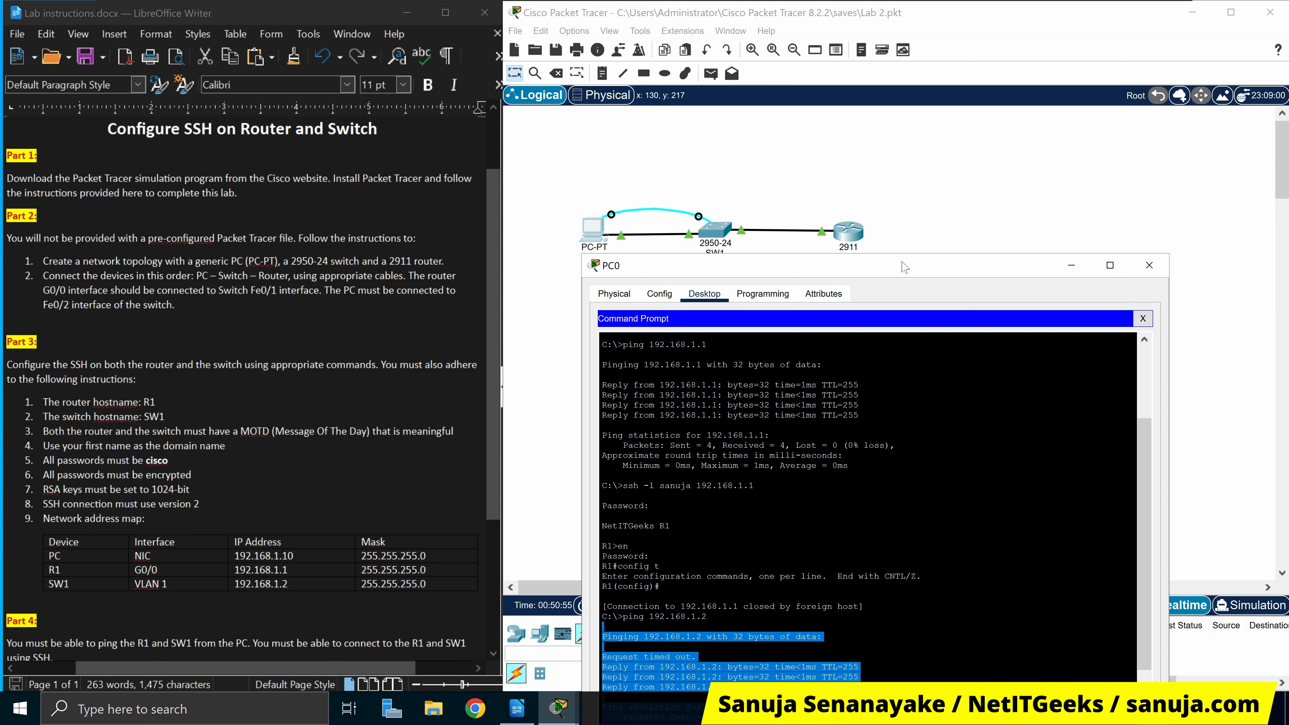
Delete the cyan cable between PC0 and SW1 in the topology
{"action": "left_click_drag", "start_coordinate": [906, 267], "coordinate": [994, 65]}
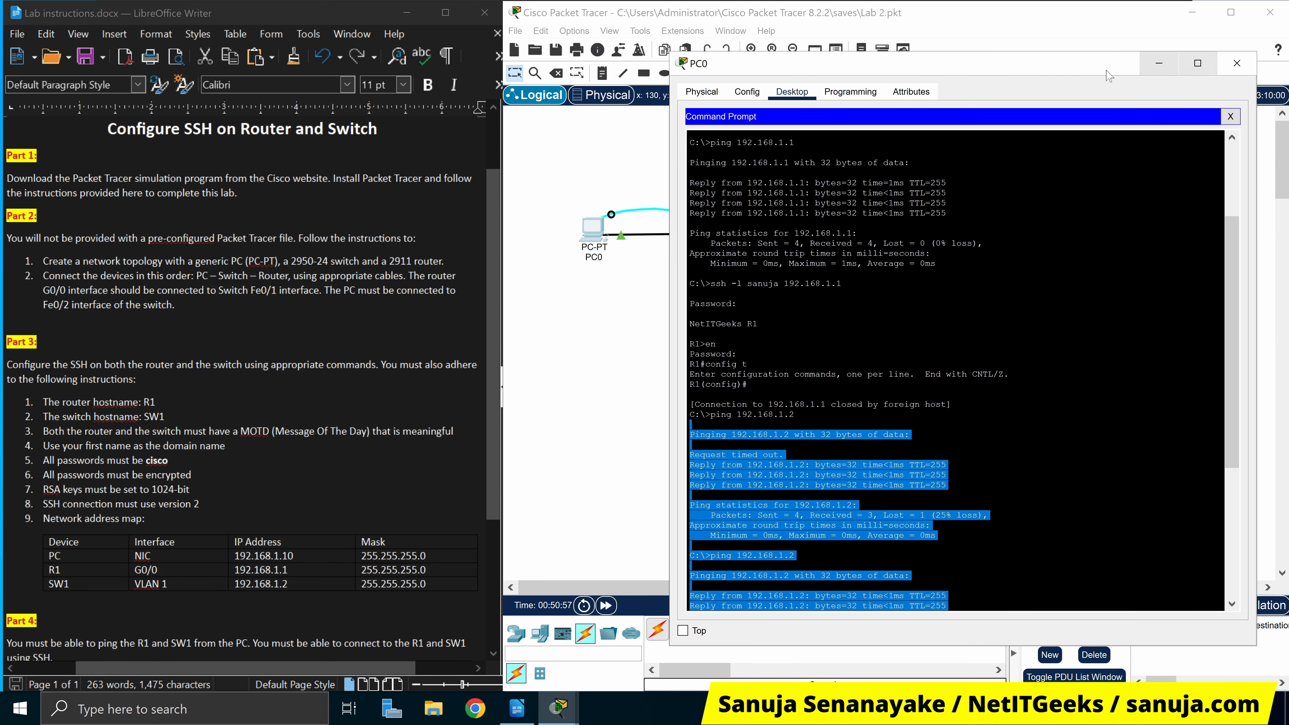
{"action": "left_click", "coordinate": [608, 153]}
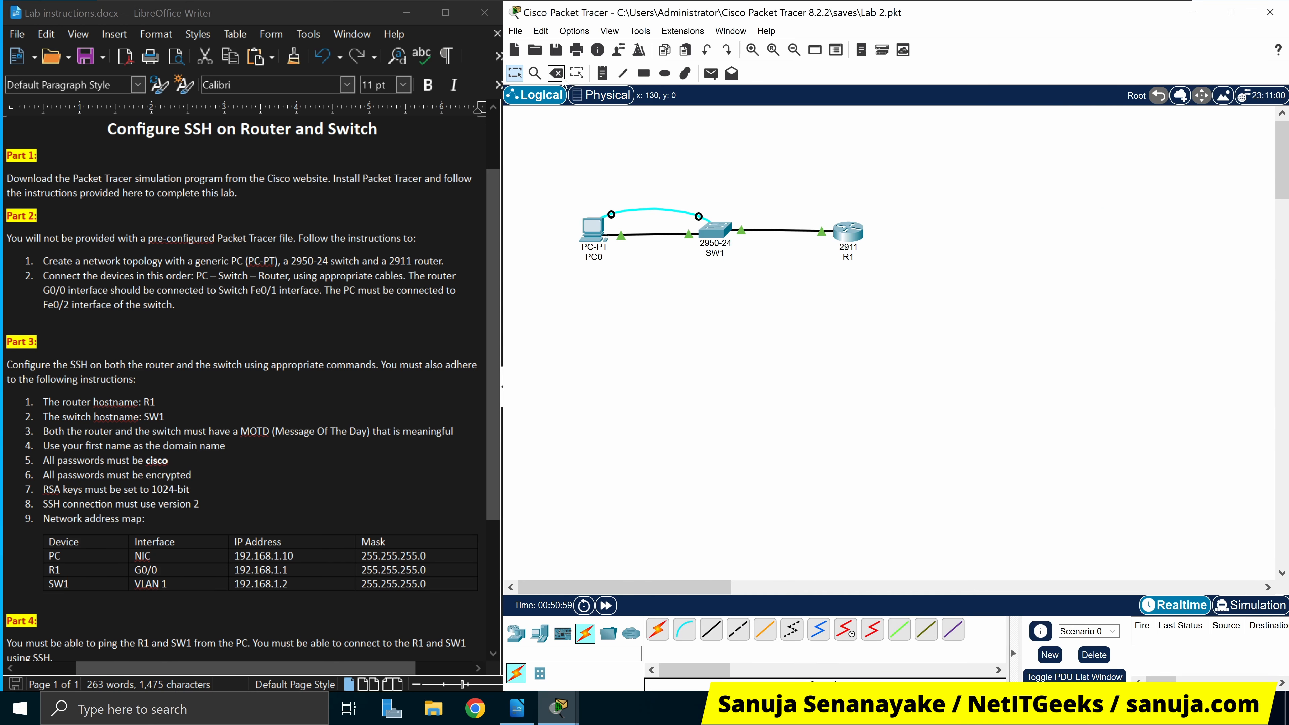
{"action": "left_click", "coordinate": [658, 209]}
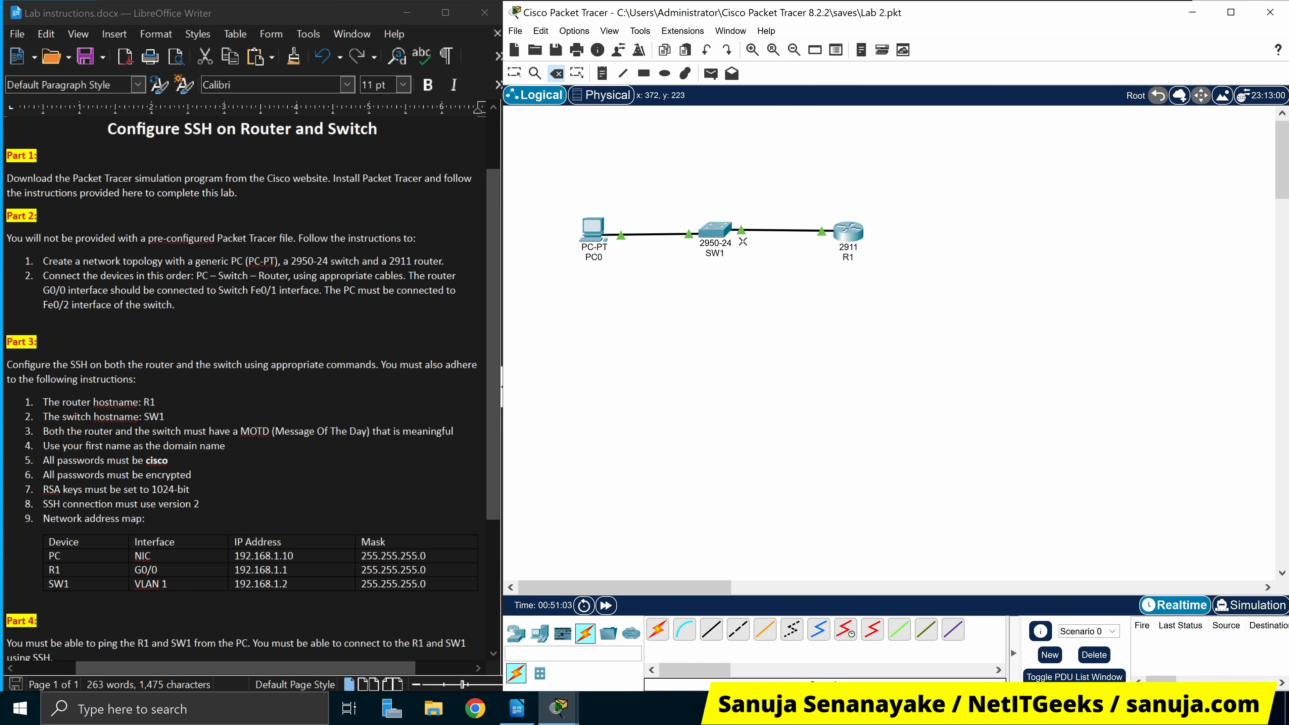
{"action": "key", "text": "Escape"}
Exit SW1's configuration and SSH session back to PC0's C:\> prompt, then clear the screen
{"action": "left_click", "coordinate": [593, 227]}
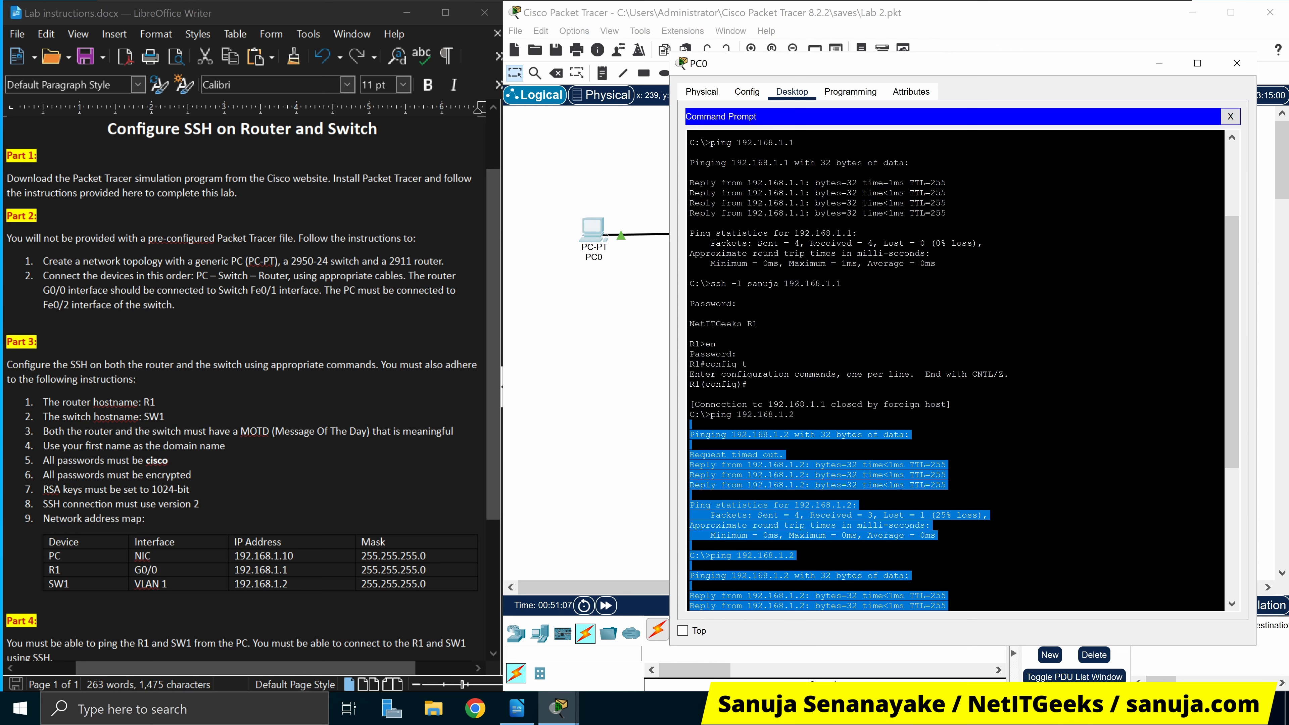
{"action": "left_click", "coordinate": [940, 506]}
{"action": "scroll", "coordinate": [939, 506], "scroll_direction": "down", "scroll_amount": 8}
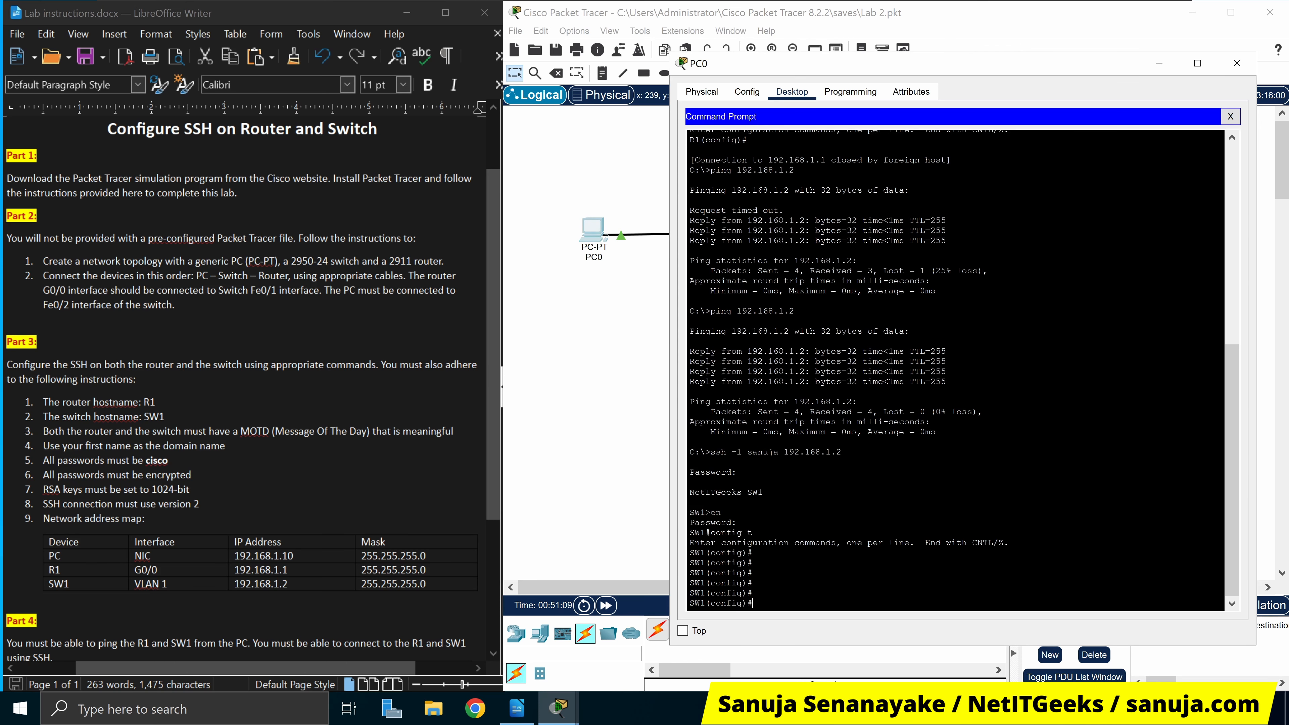
{"action": "type", "text": "exit"}
{"action": "key", "text": "Return"}
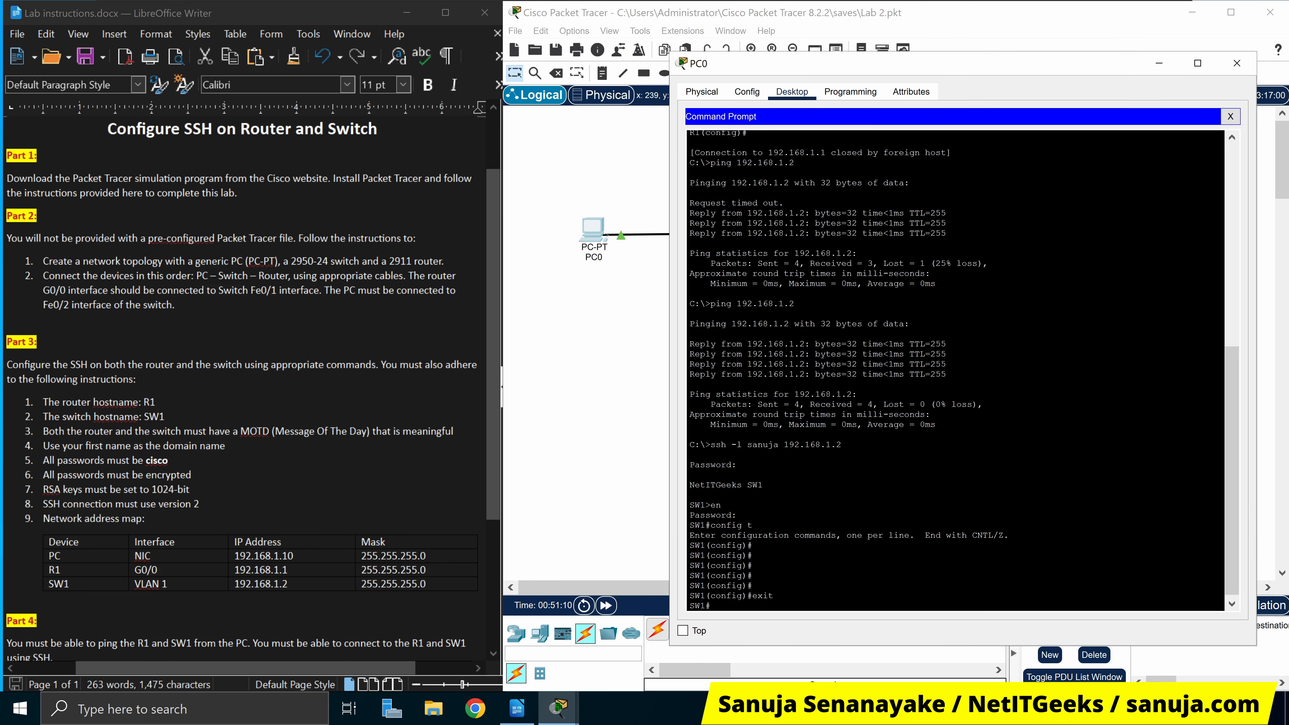
{"action": "type", "text": "exit"}
{"action": "key", "text": "Return"}
{"action": "key", "text": "Return"}
{"action": "key", "text": "Return"}
{"action": "key", "text": "Return"}
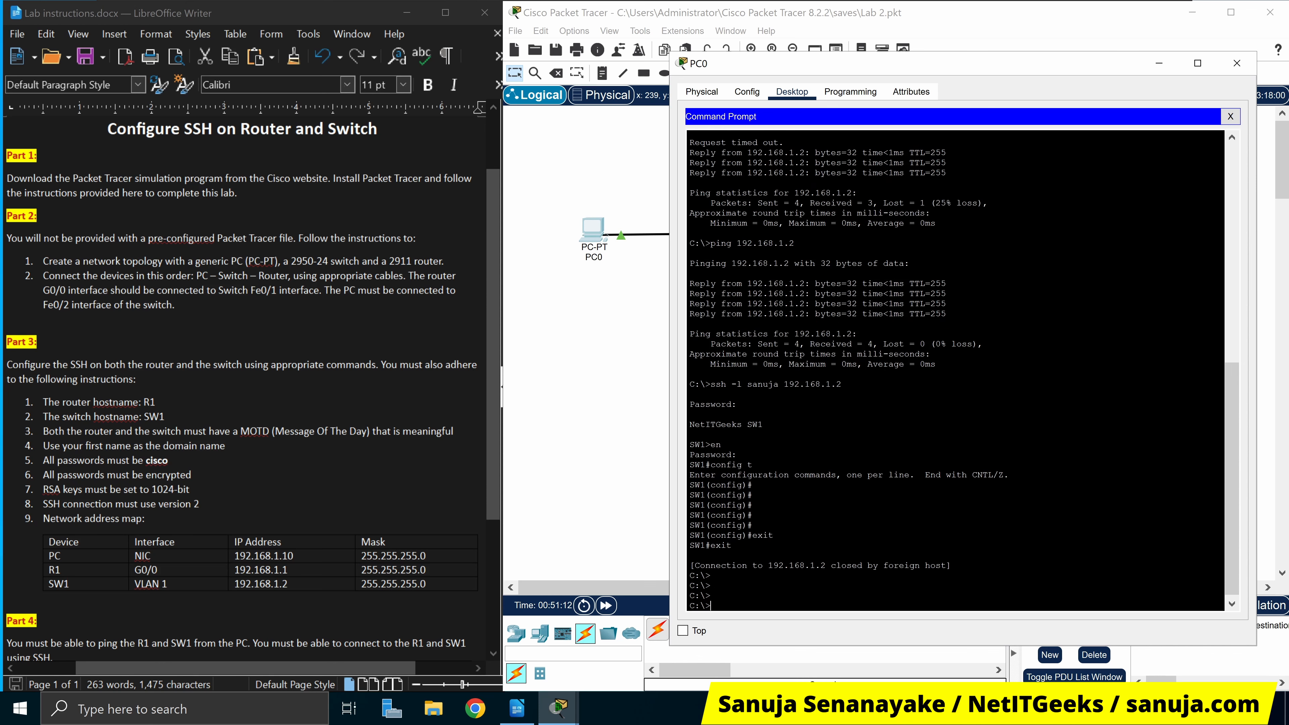
{"action": "key", "text": "Return"}
{"action": "key", "text": "Return"}
{"action": "type", "text": "cls"}
{"action": "key", "text": "Return"}
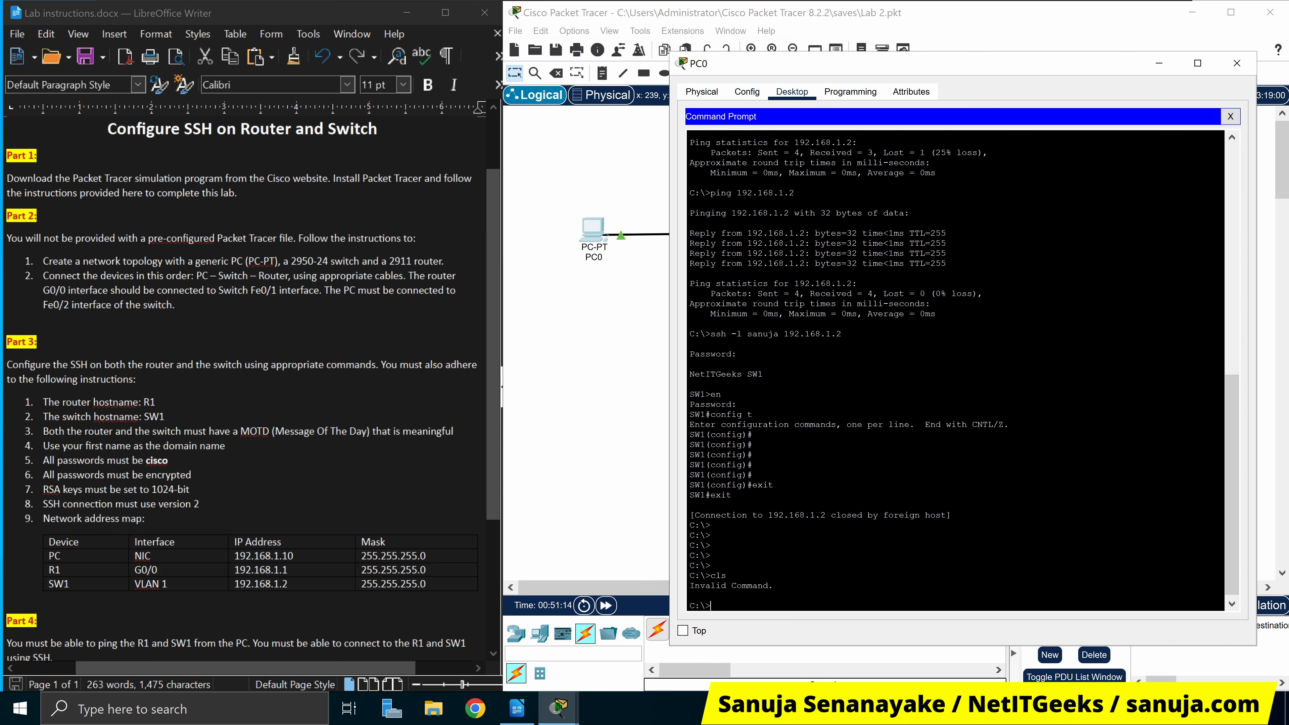
{"action": "type", "text": "clear"}
{"action": "key", "text": "Return"}
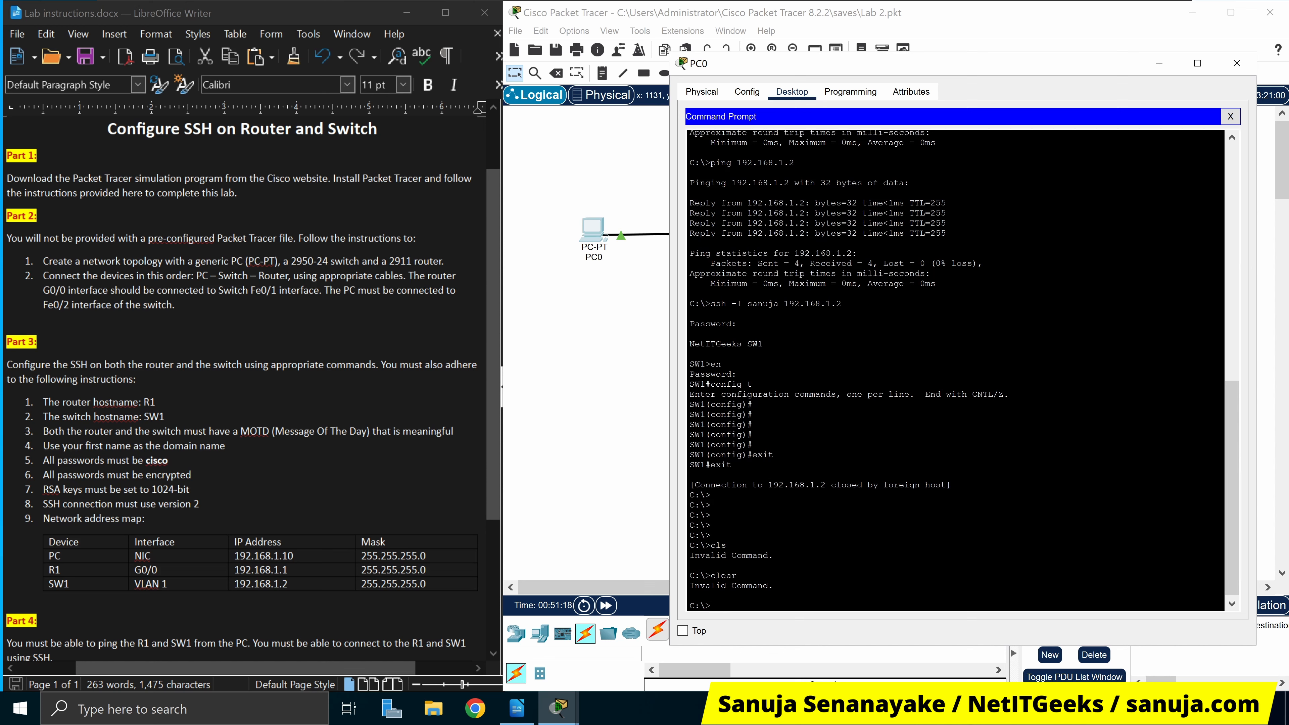
{"action": "key", "text": "Return"}
{"action": "key", "text": "Return"}
{"action": "key", "text": "Return"}
{"action": "key", "text": "Return"}
{"action": "key", "text": "Return"}
{"action": "key", "text": "Return"}
{"action": "key", "text": "Return"}
{"action": "key", "text": "Return"}
{"action": "key", "text": "Return"}
{"action": "key", "text": "Return"}
{"action": "key", "text": "Return"}
{"action": "key", "text": "Return"}
{"action": "key", "text": "Return"}
{"action": "key", "text": "Return"}
{"action": "key", "text": "Return"}
{"action": "key", "text": "Return"}
{"action": "key", "text": "Return"}
{"action": "key", "text": "Return"}
{"action": "key", "text": "Return"}
{"action": "key", "text": "Return"}
{"action": "key", "text": "Return"}
{"action": "key", "text": "Return"}
{"action": "key", "text": "Return"}
{"action": "key", "text": "Return"}
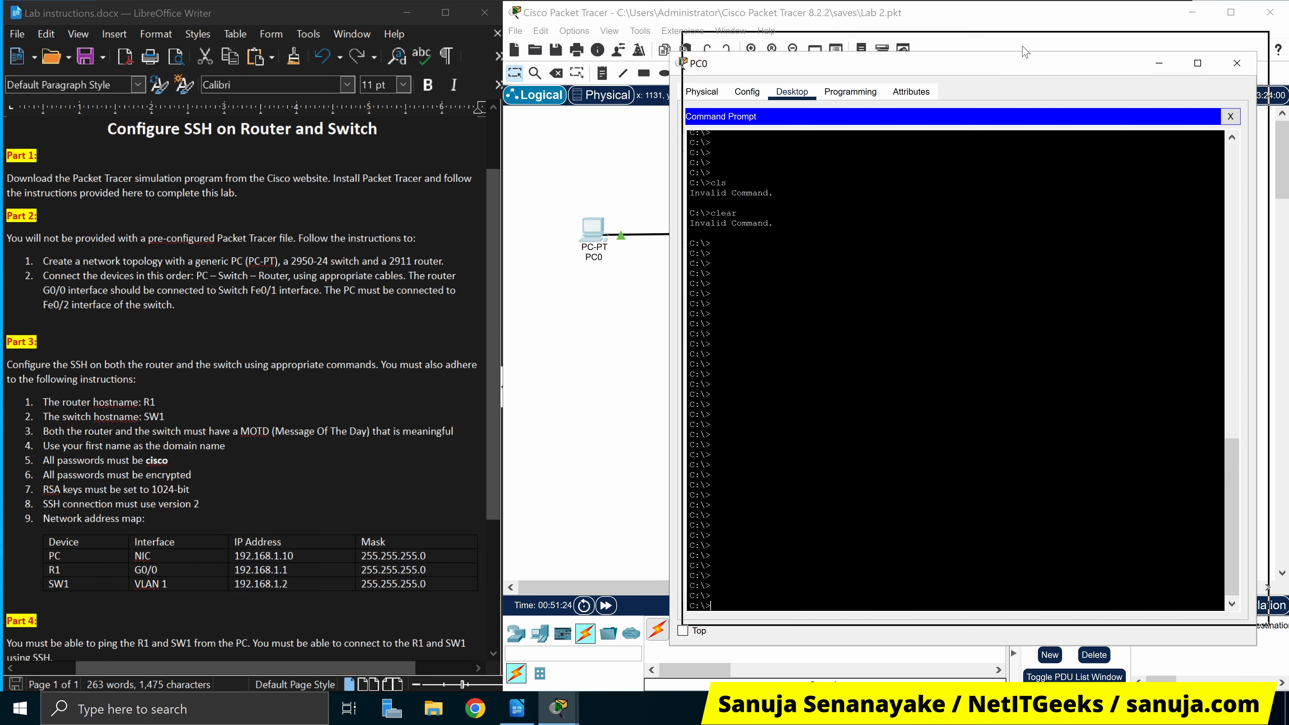
From PC0, SSH into R1 at 192.168.1.1 with the configured username, log in, then exit
{"action": "left_click_drag", "start_coordinate": [1010, 65], "coordinate": [1022, 45]}
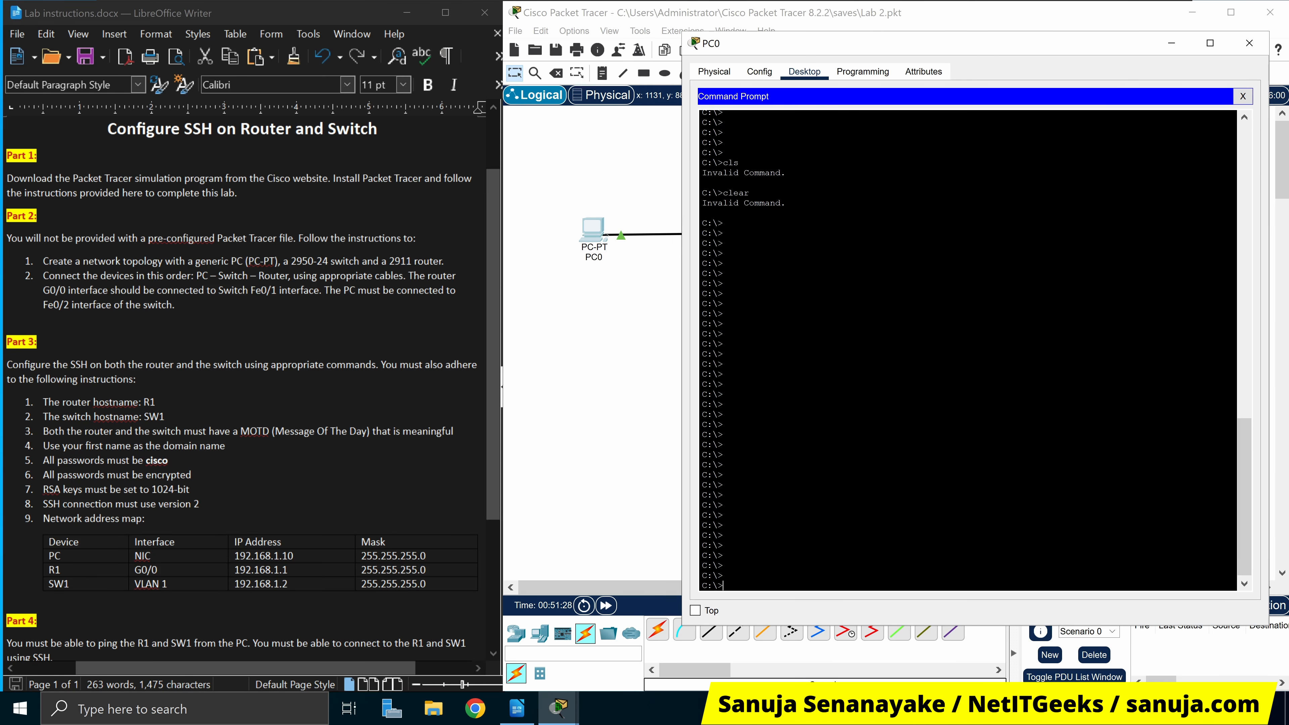
{"action": "key", "text": "Up"}
{"action": "key", "text": "Up"}
{"action": "key", "text": "Up"}
{"action": "key", "text": "Return"}
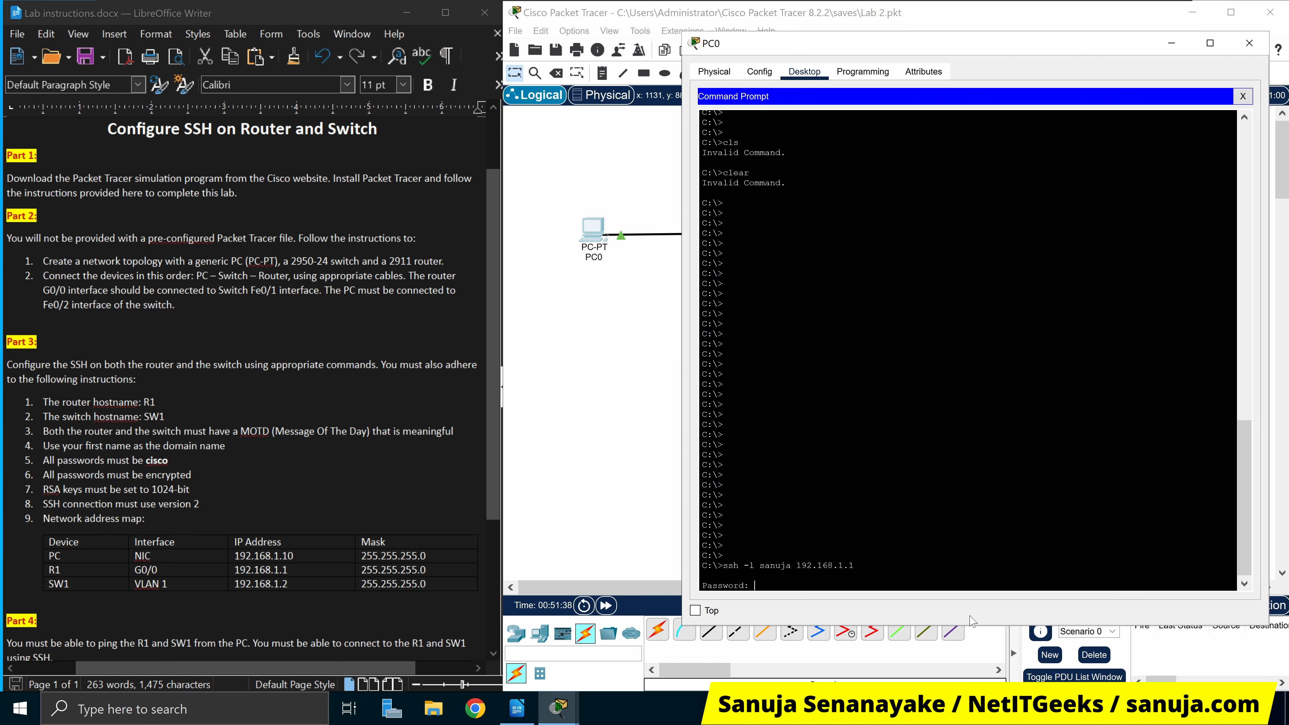
{"action": "key", "text": "Return"}
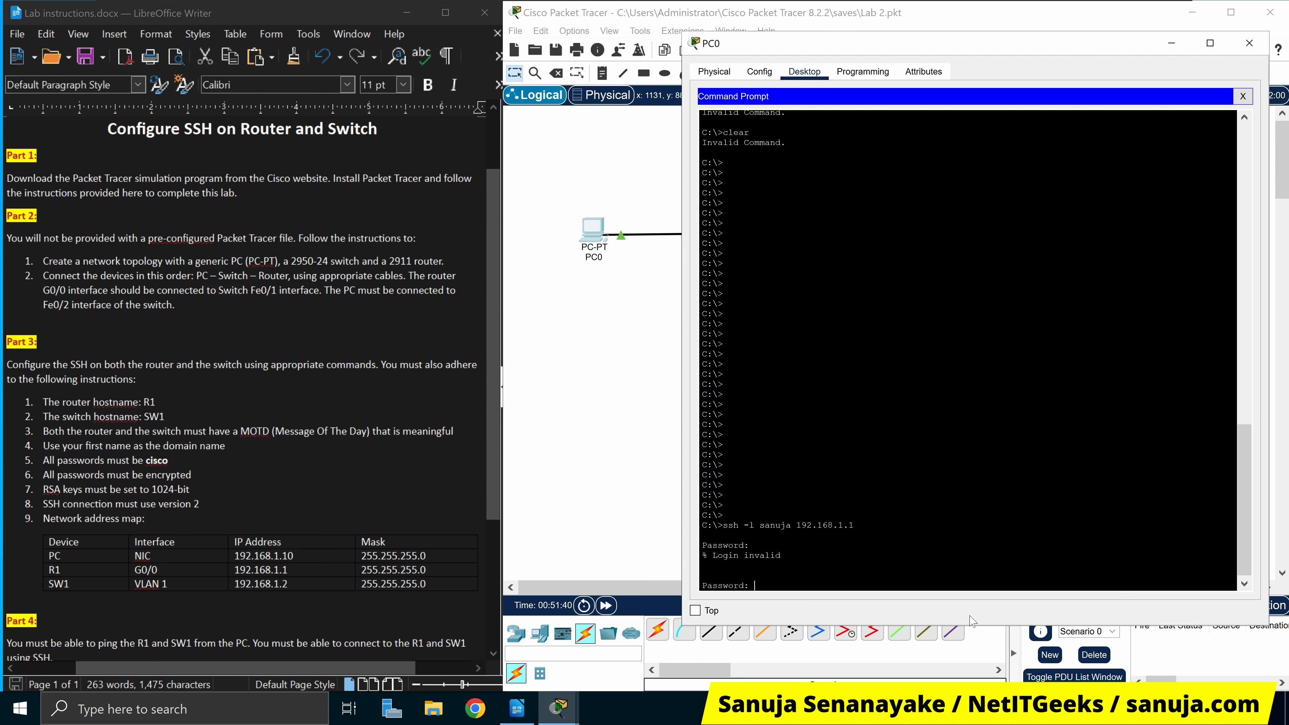
{"action": "key", "text": "Return"}
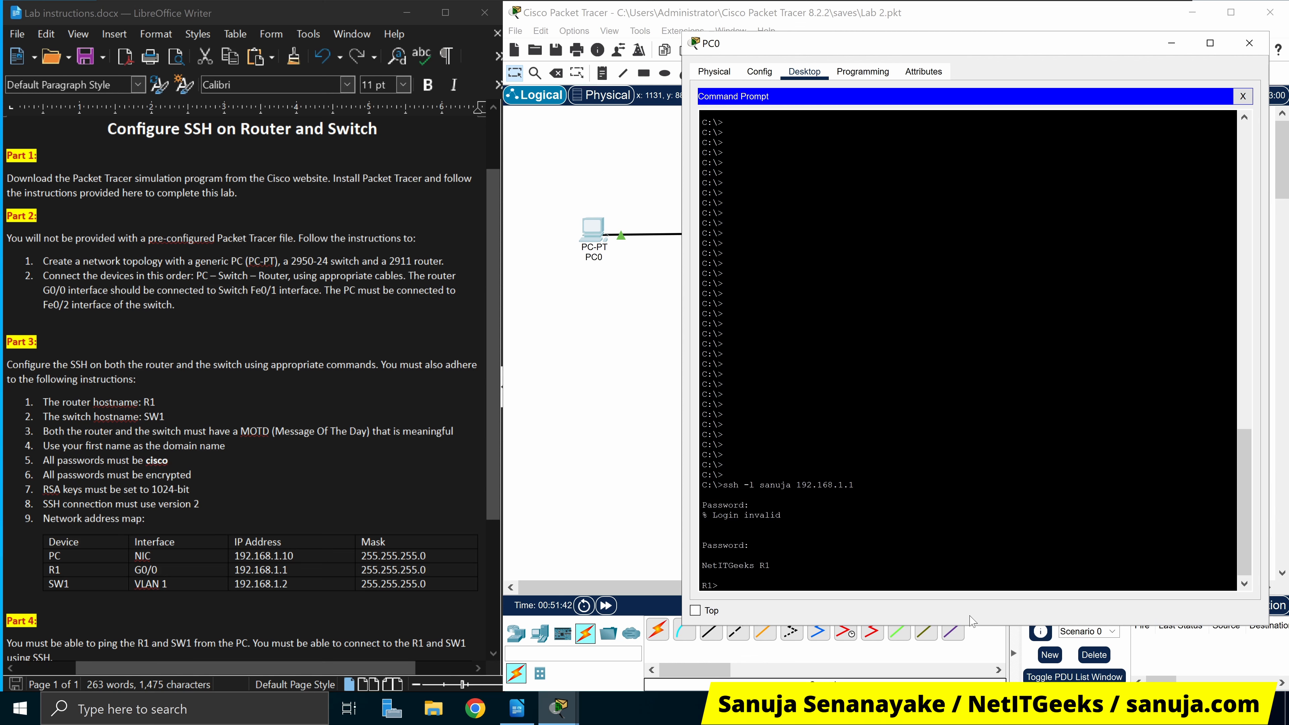
{"action": "type", "text": "exit"}
{"action": "key", "text": "Return"}
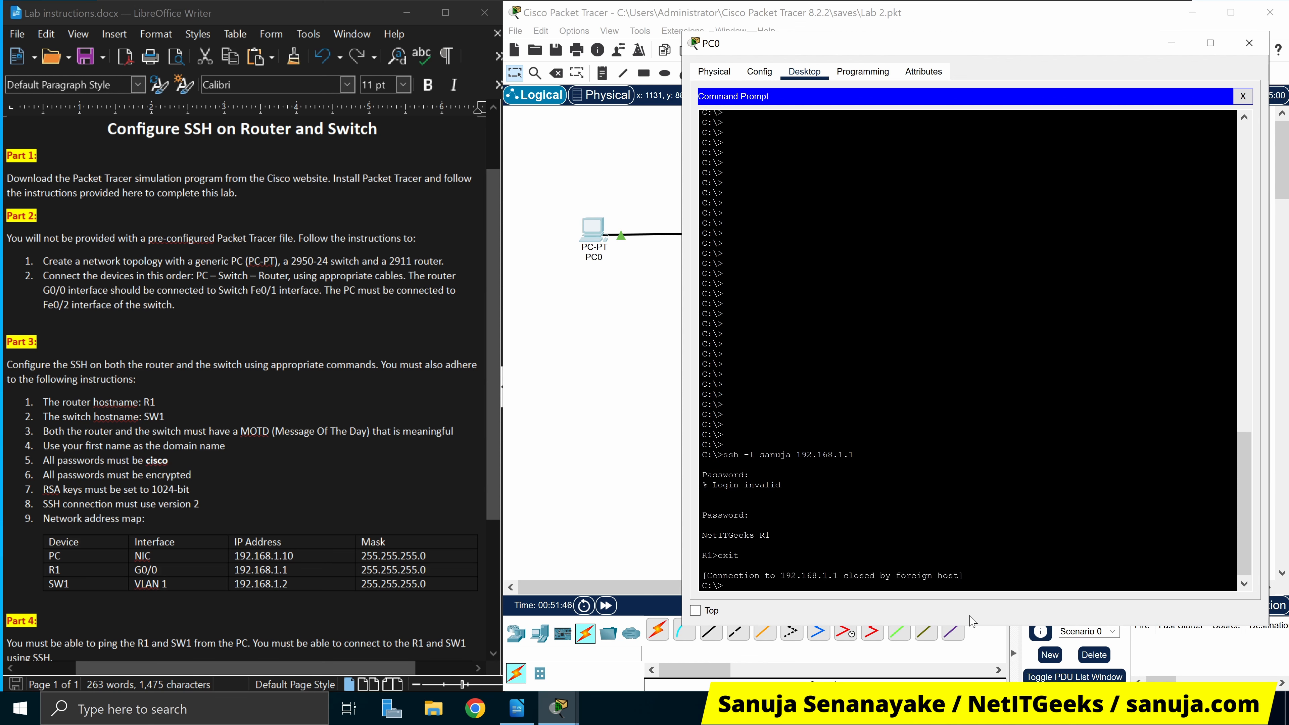
SSH from PC0 into SW1 at 192.168.1.2, log in, and highlight both successful logins
{"action": "key", "text": "Up"}
{"action": "type", "text": "2"}
{"action": "key", "text": "Return"}
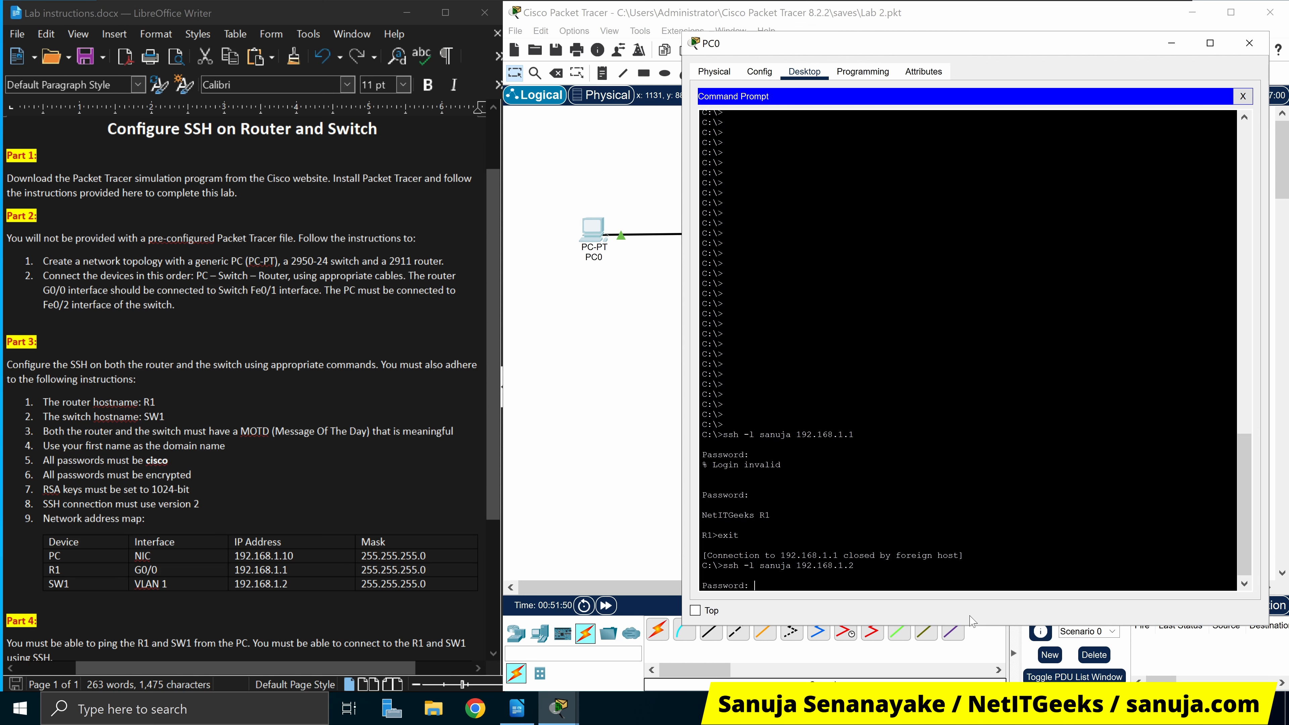
{"action": "key", "text": "Return"}
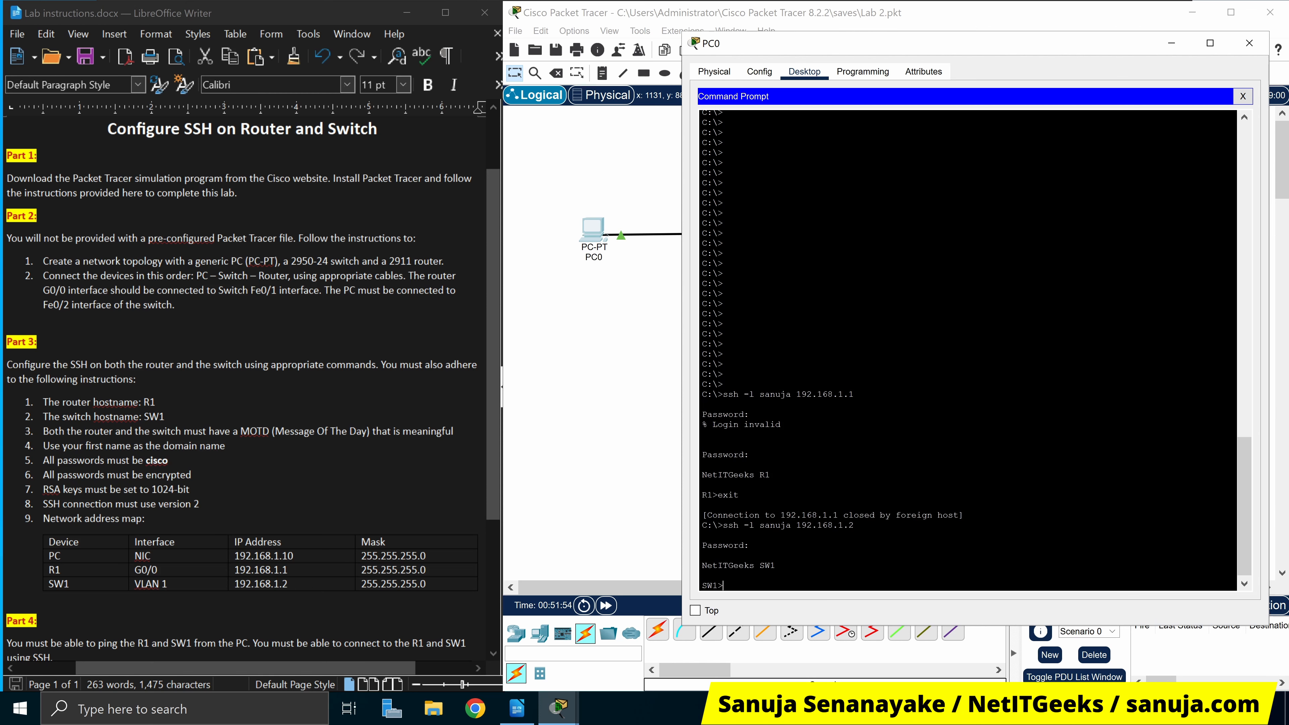
{"action": "left_click_drag", "start_coordinate": [711, 455], "coordinate": [778, 566]}
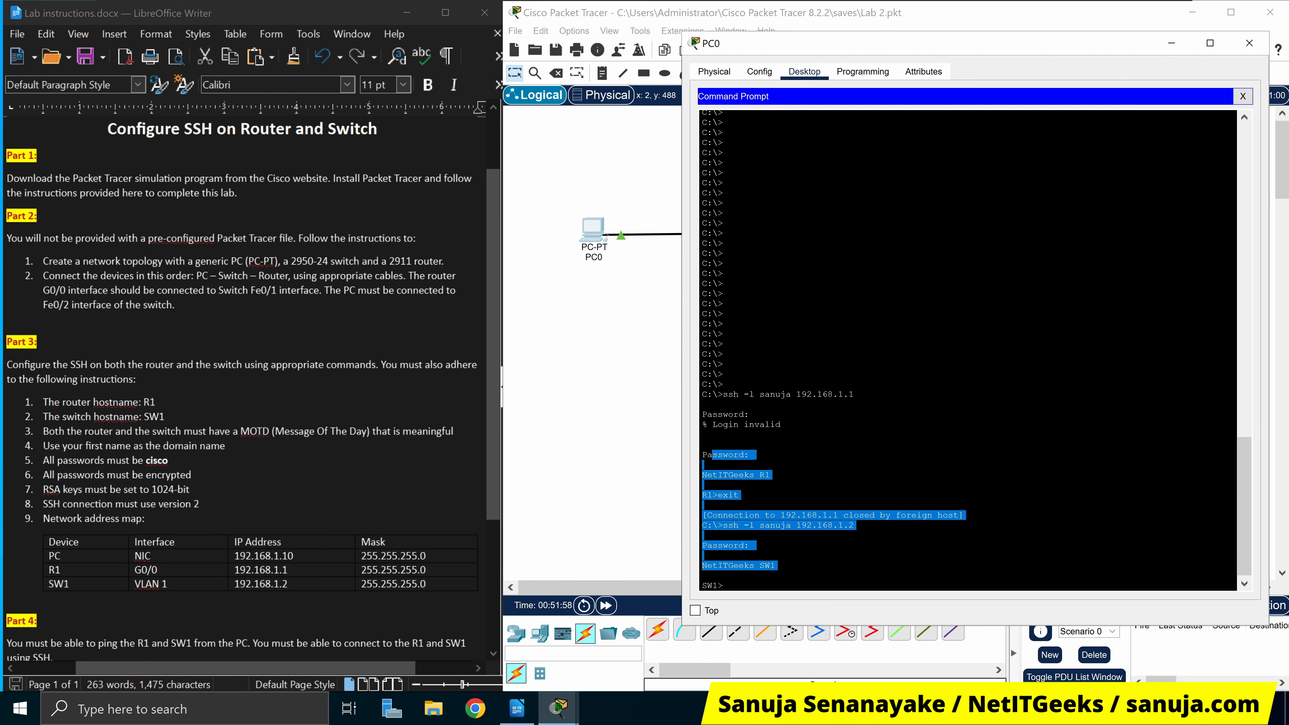
Close PC0's window and save the topology as Lab 2.pkt
{"action": "scroll", "coordinate": [244, 386], "scroll_direction": "down", "scroll_amount": 3}
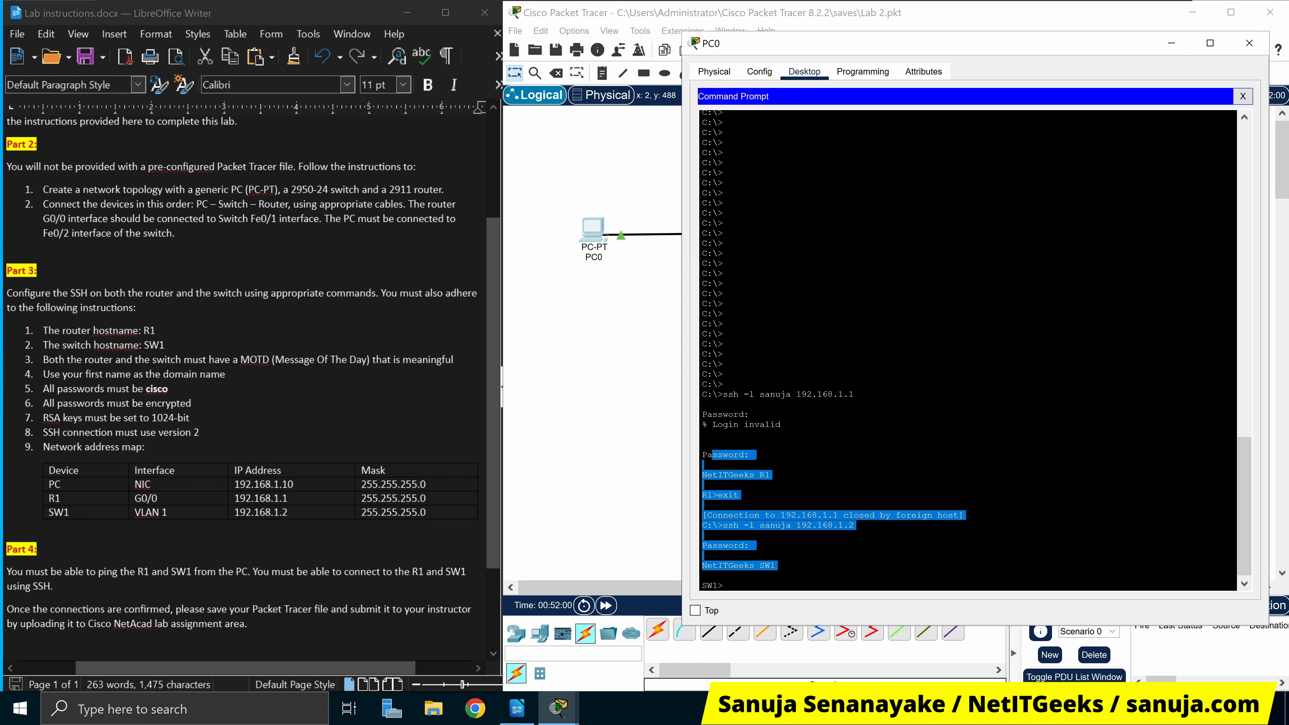
{"action": "left_click_drag", "start_coordinate": [137, 571], "coordinate": [440, 609]}
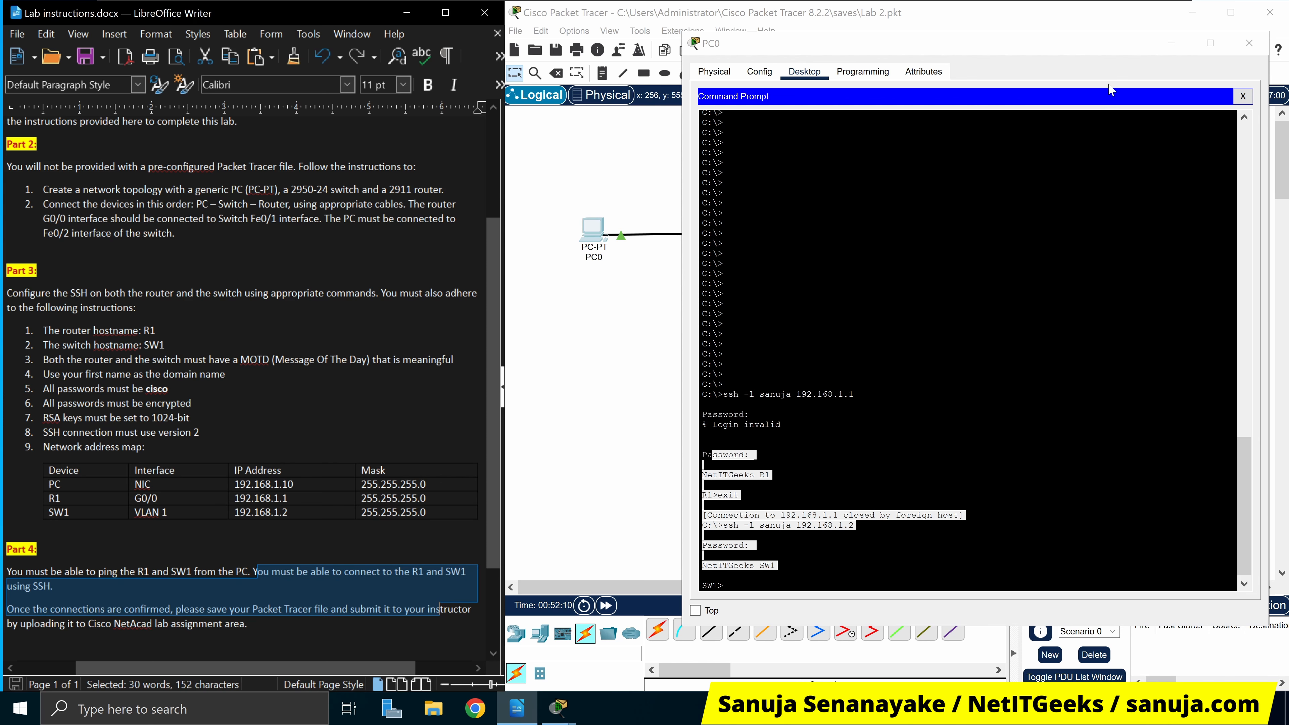
{"action": "left_click_drag", "start_coordinate": [1120, 48], "coordinate": [982, 315]}
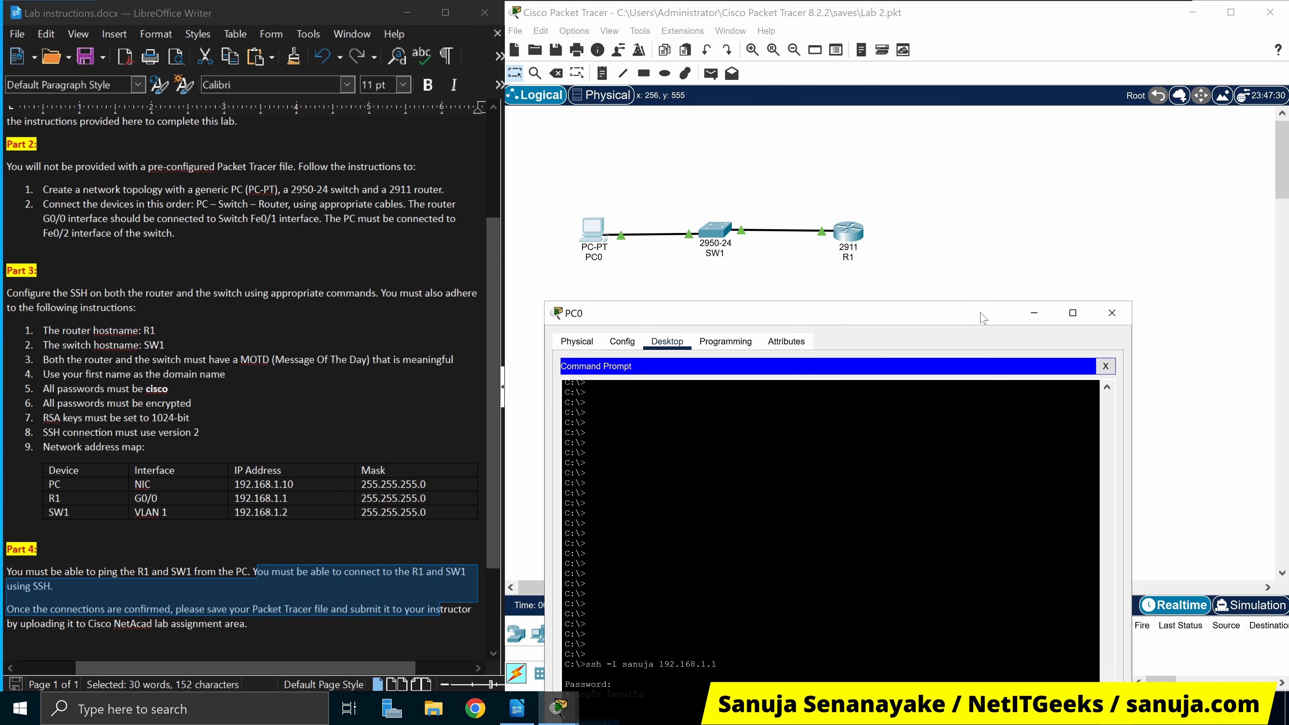
{"action": "left_click", "coordinate": [1112, 311]}
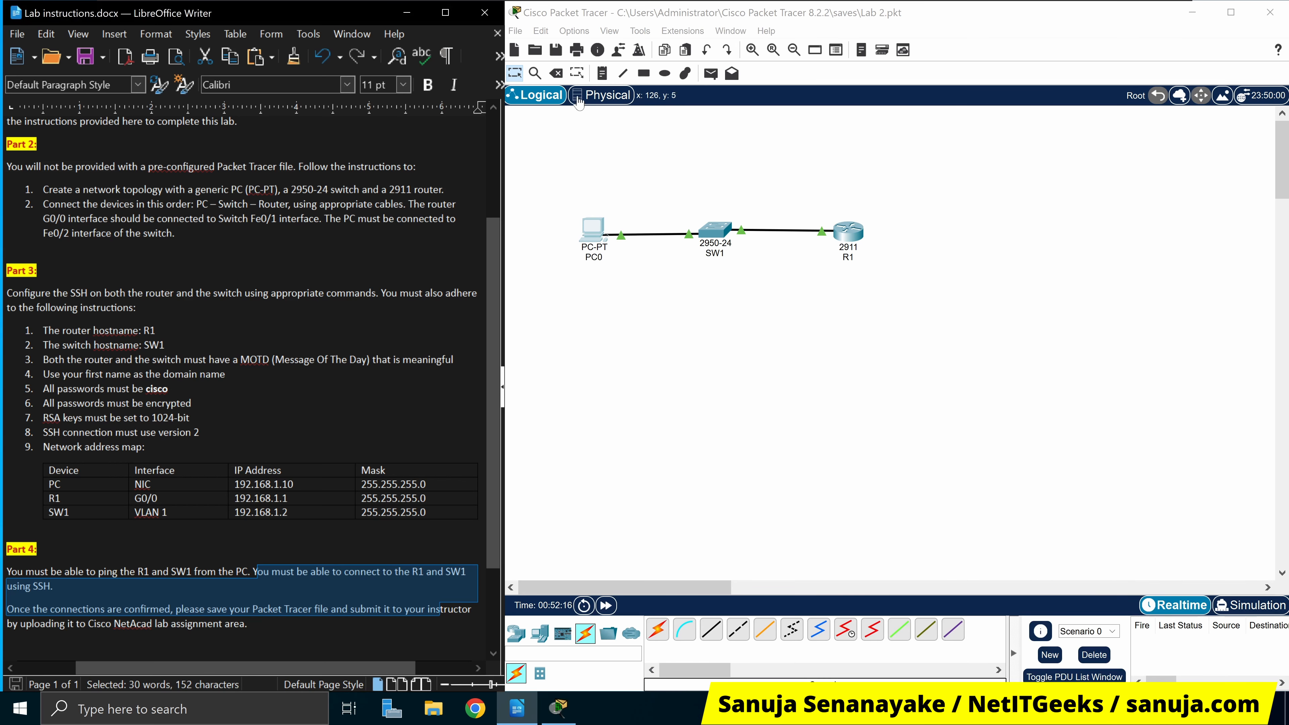
{"action": "left_click", "coordinate": [556, 50]}
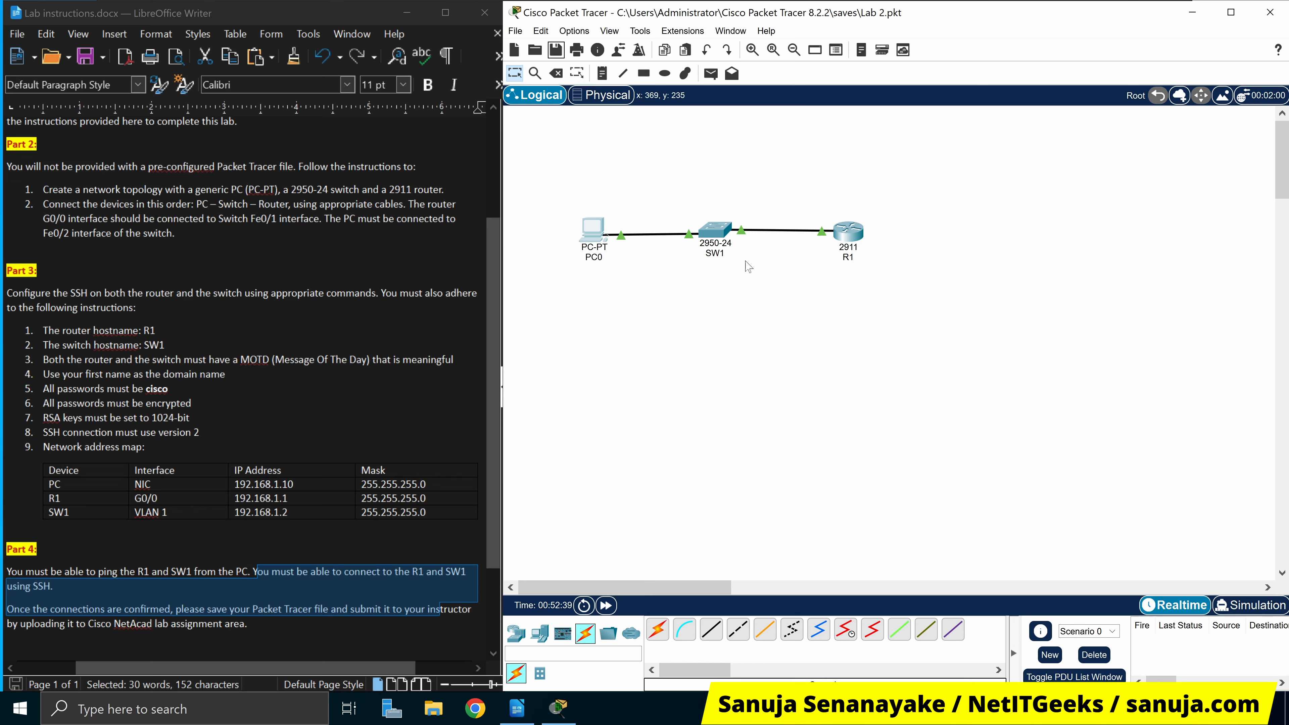
Bring up PC0's Command Prompt holding the SSH session to SW1
{"action": "left_click", "coordinate": [719, 235]}
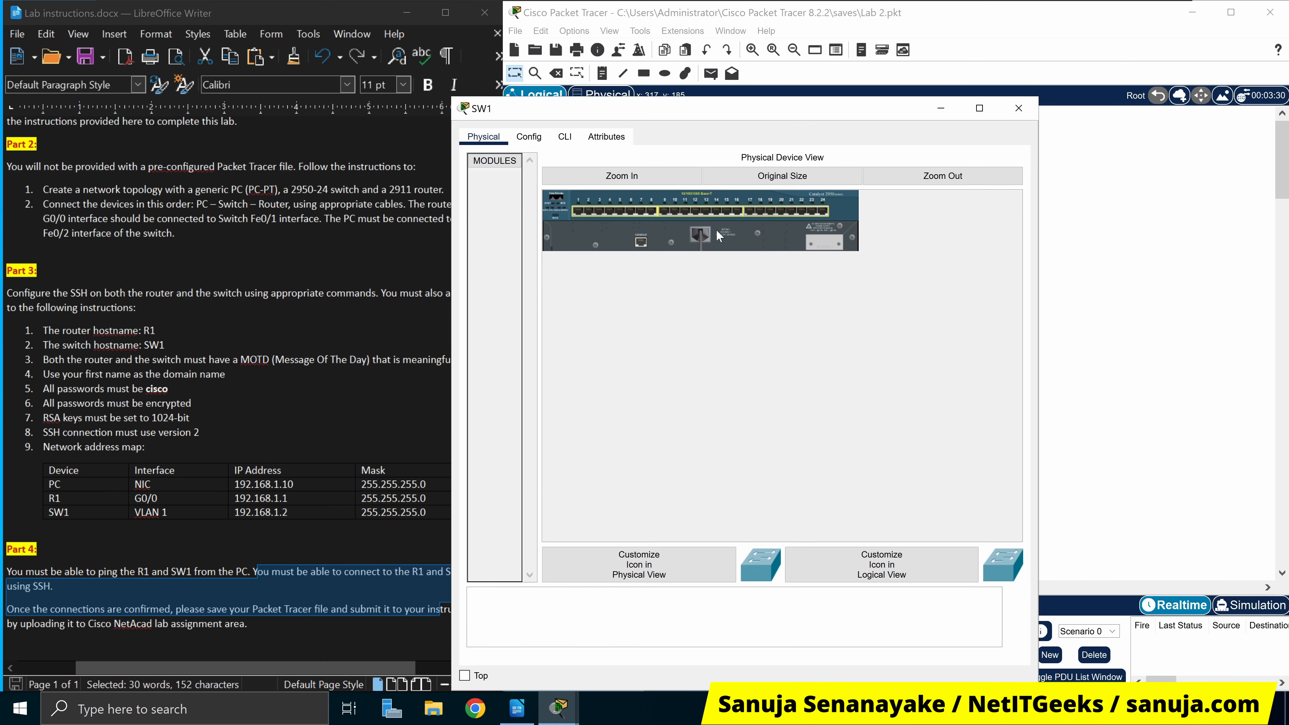
{"action": "left_click", "coordinate": [1018, 108]}
{"action": "left_click", "coordinate": [594, 230]}
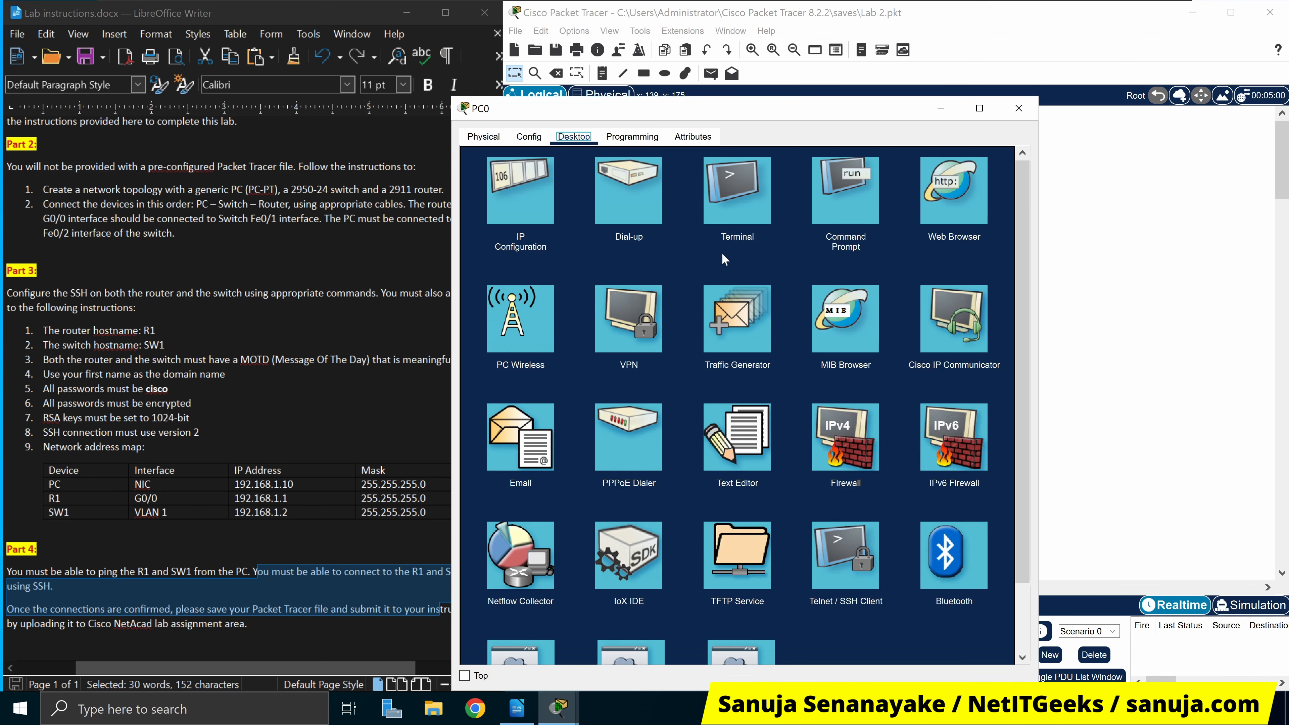
{"action": "left_click", "coordinate": [752, 201]}
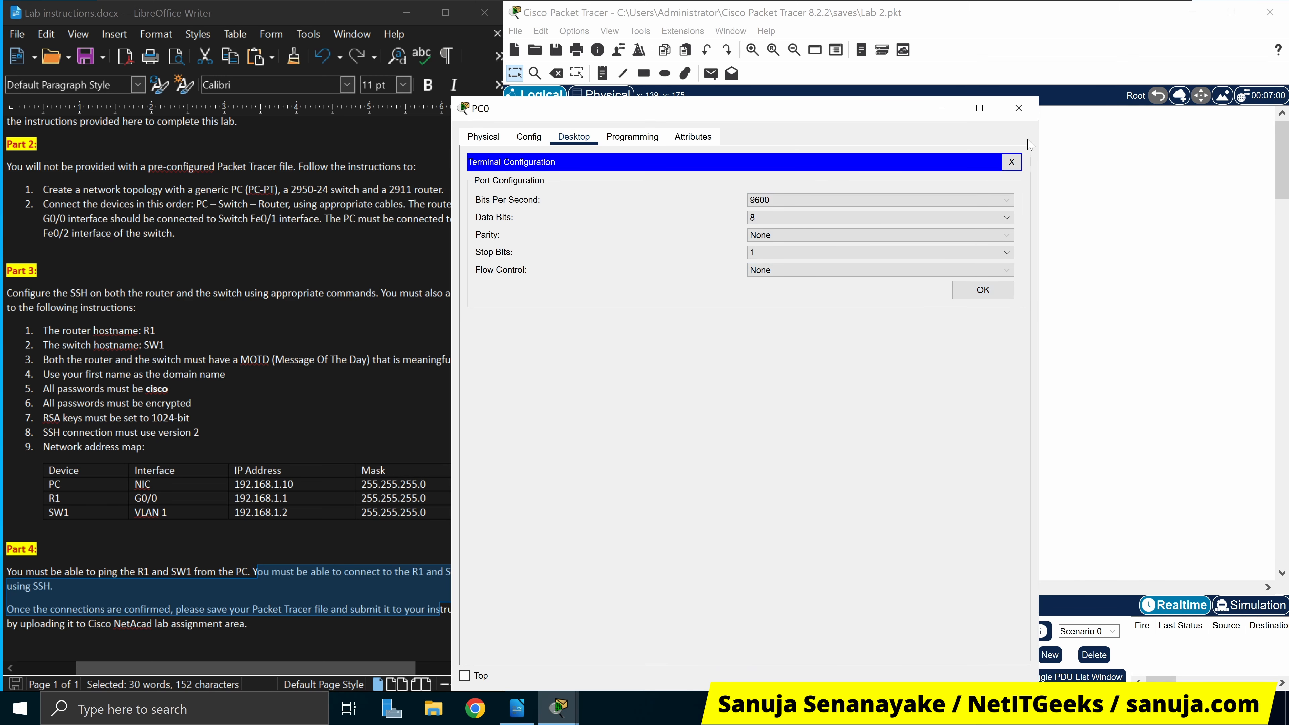
{"action": "left_click", "coordinate": [1012, 162]}
{"action": "left_click", "coordinate": [839, 203]}
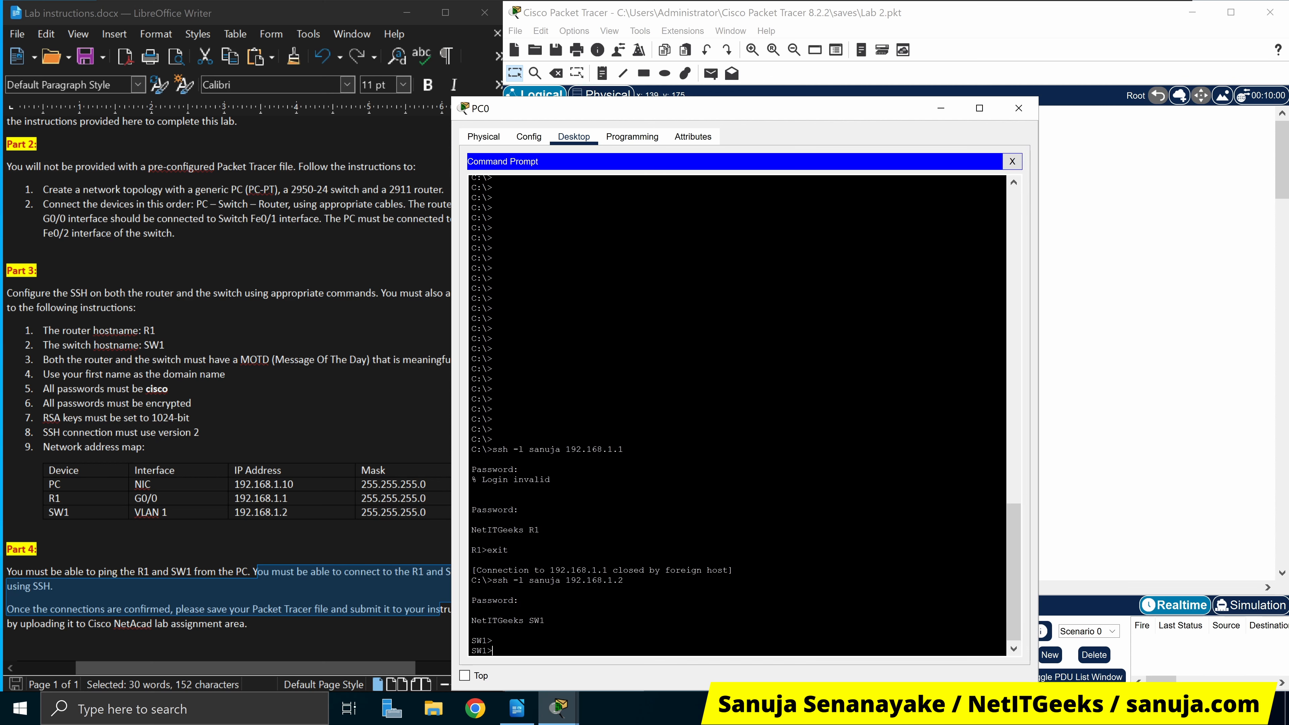
On SW1, enter enable and config t, then set ip default-gateway 192.168.1.1
{"action": "type", "text": "en"}
{"action": "key", "text": "Return"}
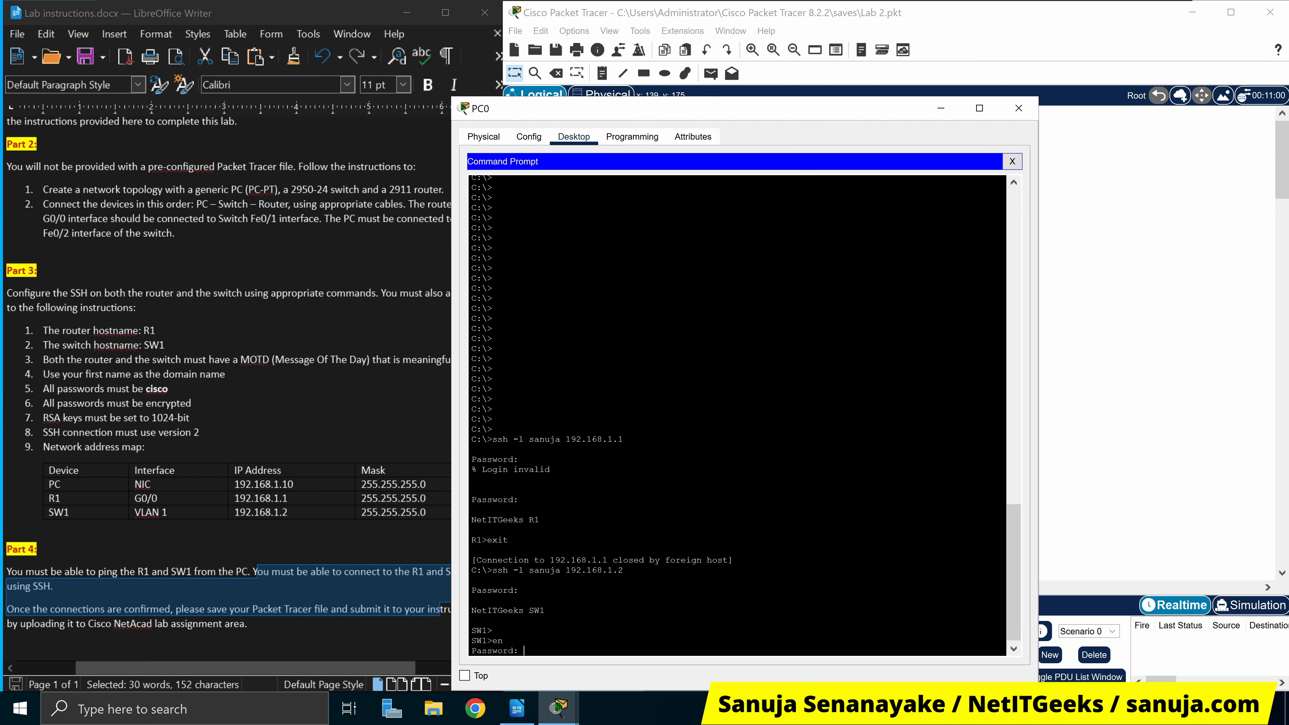
{"action": "key", "text": "Return"}
{"action": "type", "text": "config t"}
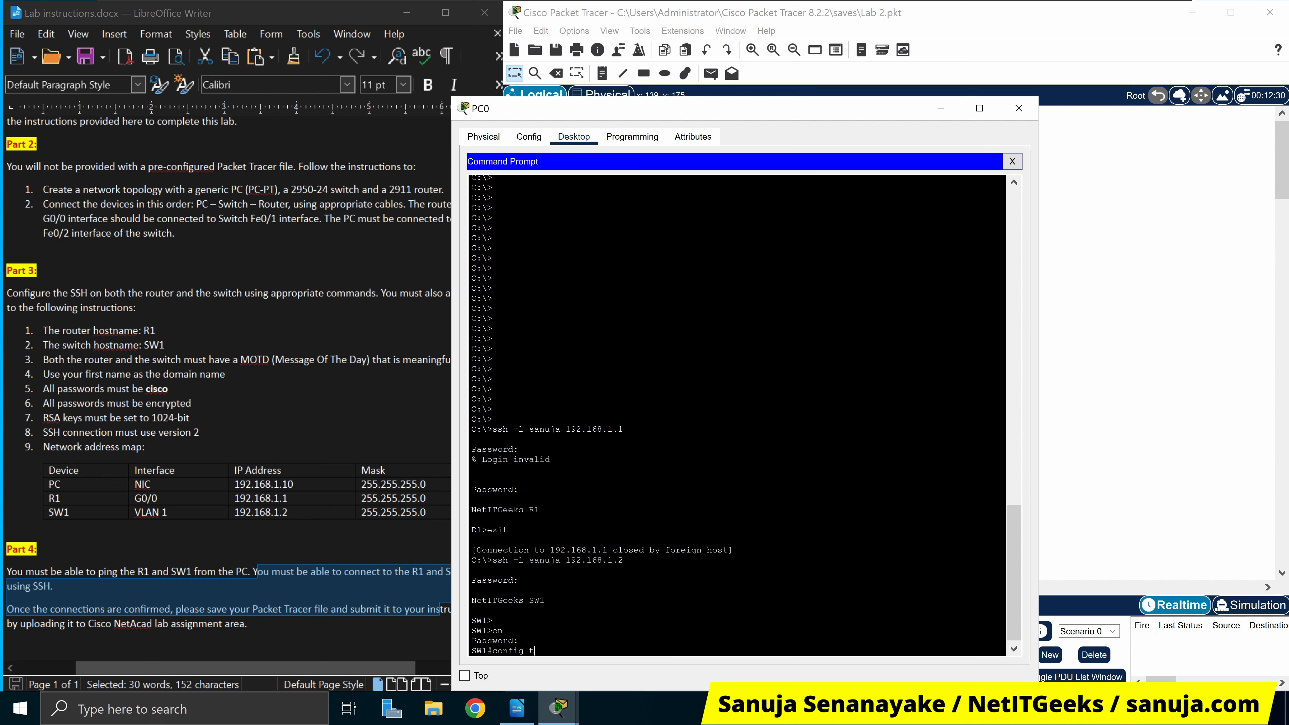
{"action": "key", "text": "Return"}
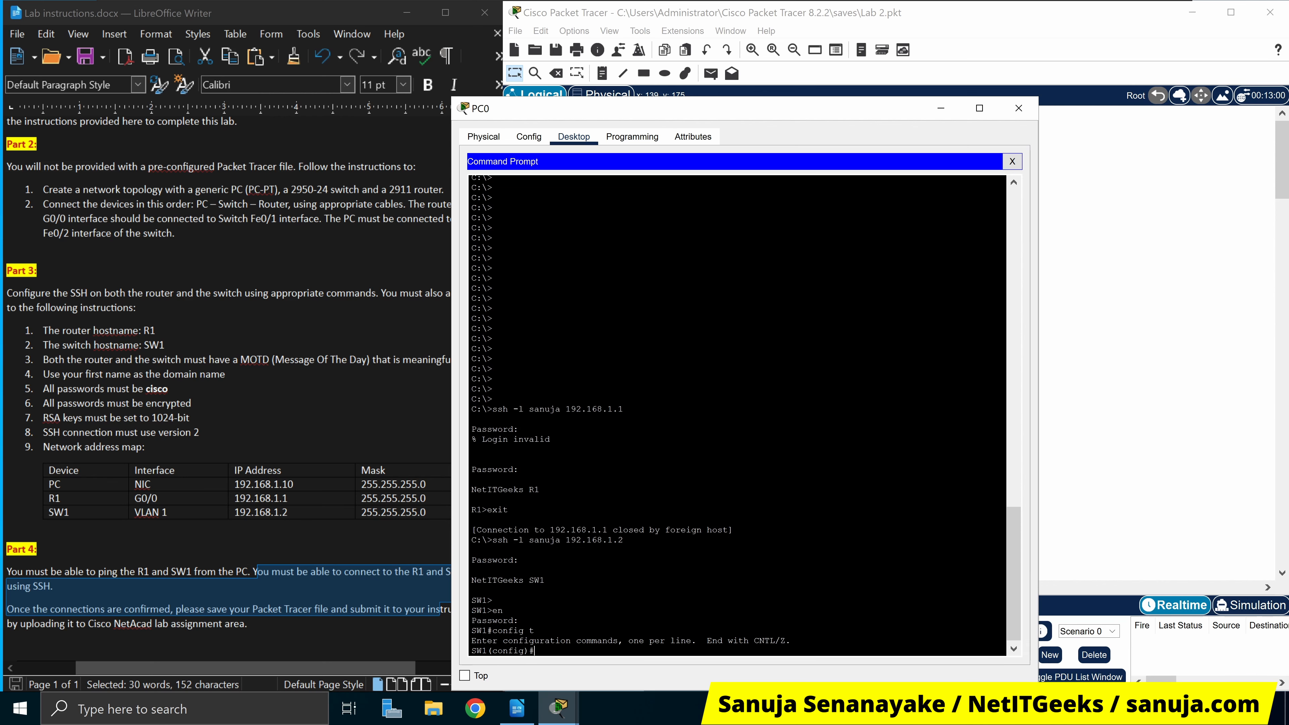
{"action": "type", "text": "ip def"}
{"action": "key", "text": "Tab"}
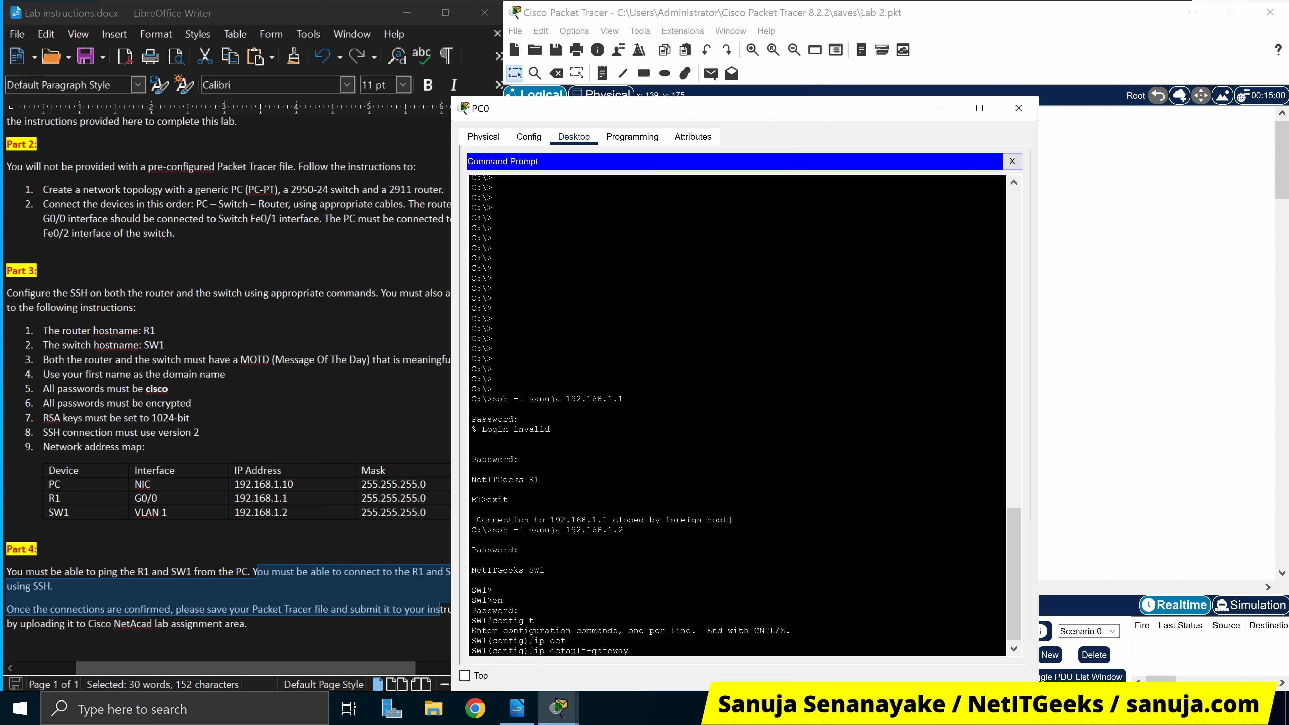
{"action": "type", "text": "192.168.1.1"}
{"action": "key", "text": "Return"}
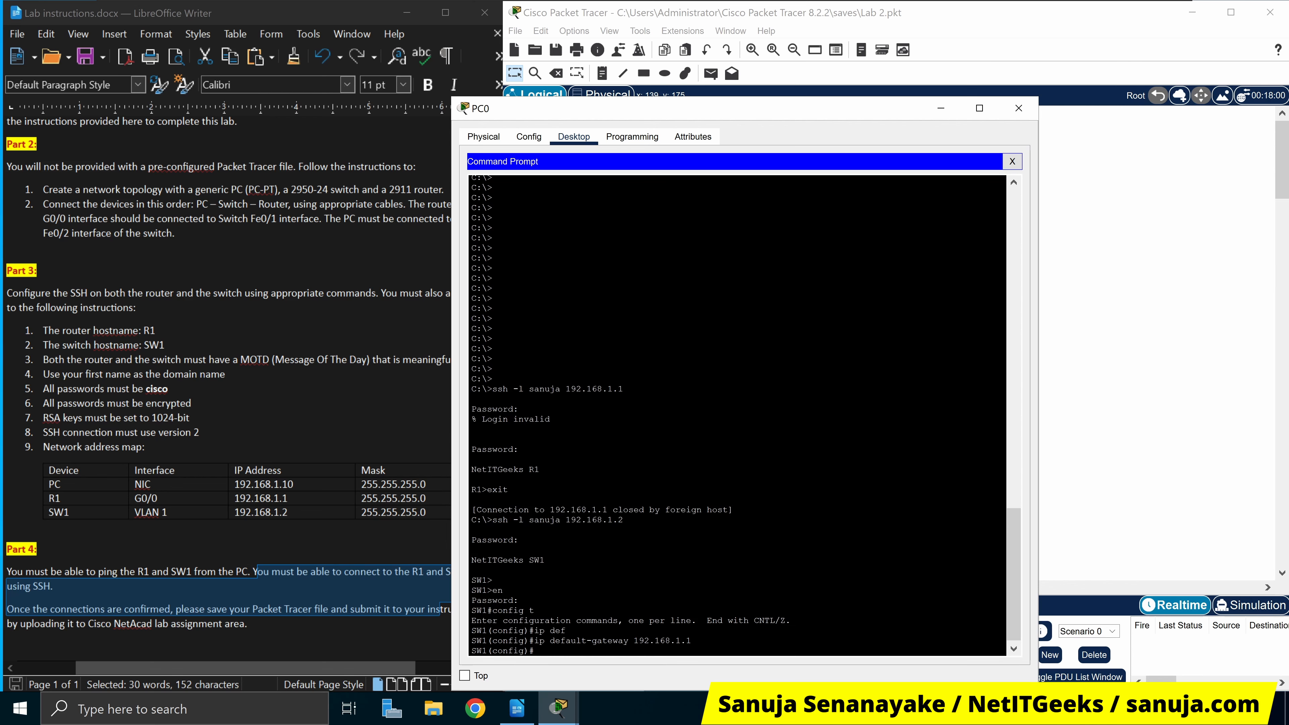
Highlight the ip default-gateway 192.168.1.1 command and reposition PC0's window to show the topology
{"action": "left_click_drag", "start_coordinate": [691, 640], "coordinate": [534, 640]}
{"action": "left_click_drag", "start_coordinate": [870, 109], "coordinate": [1288, 127]}
{"action": "left_click", "coordinate": [1059, 21]}
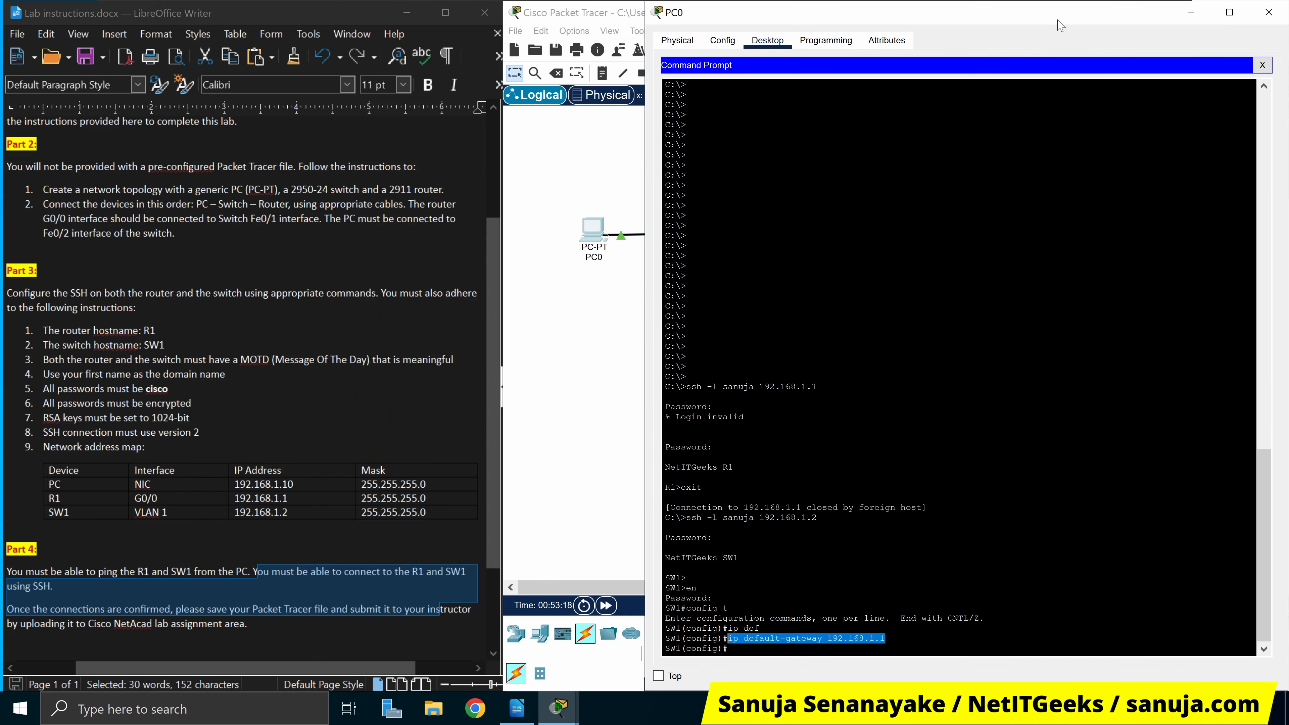
{"action": "left_click_drag", "start_coordinate": [1066, 13], "coordinate": [973, 368]}
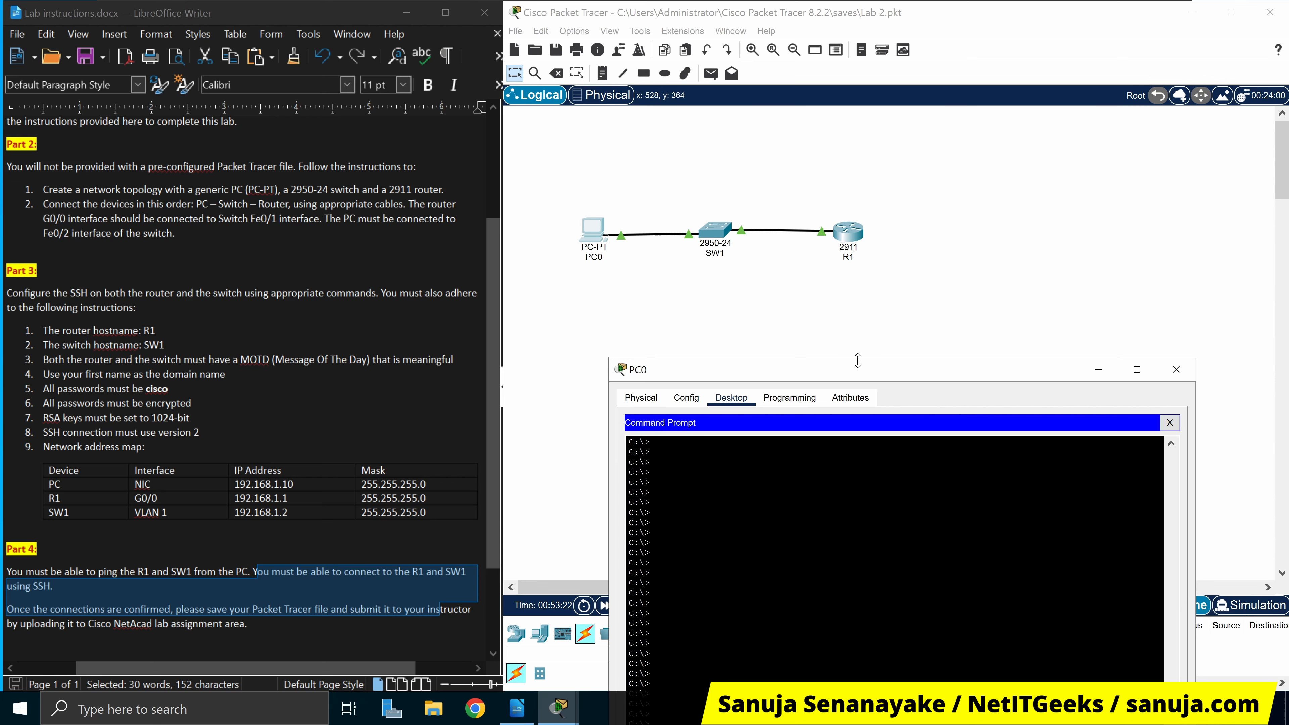
{"action": "left_click_drag", "start_coordinate": [875, 358], "coordinate": [937, 141]}
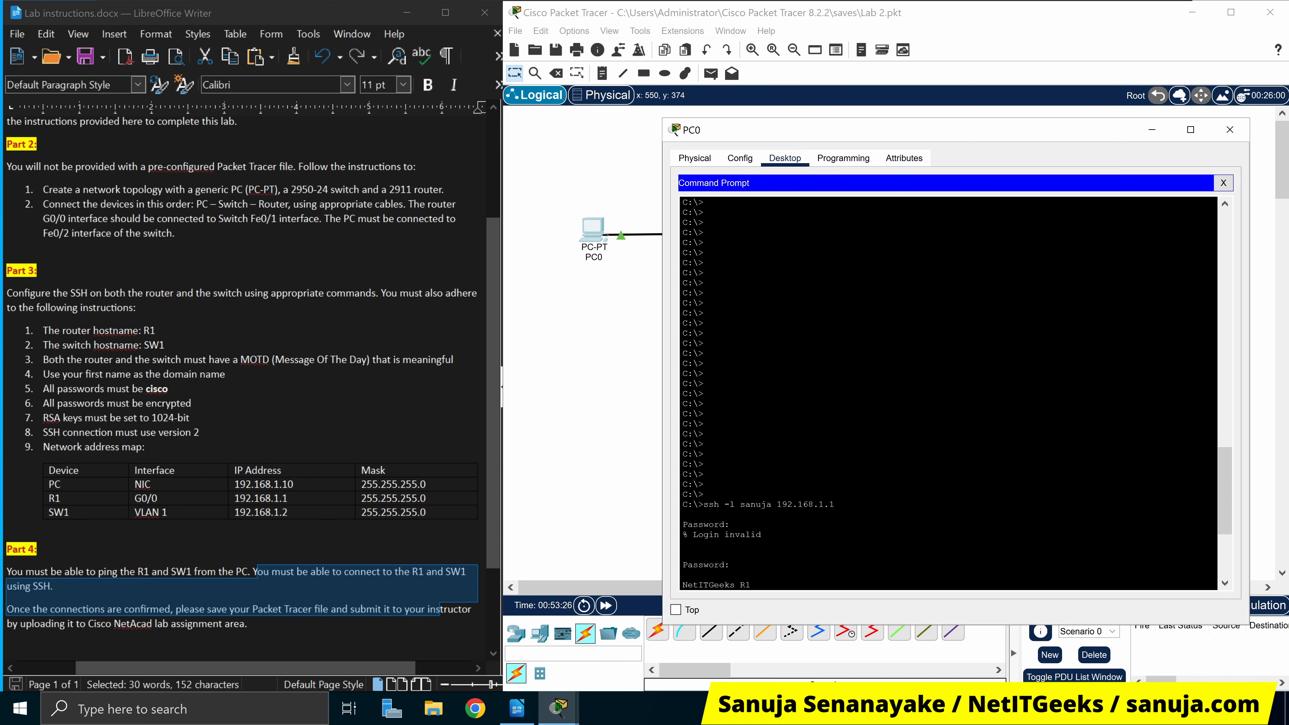
{"action": "scroll", "coordinate": [863, 483], "scroll_direction": "down", "scroll_amount": 6}
{"action": "left_click", "coordinate": [799, 583]}
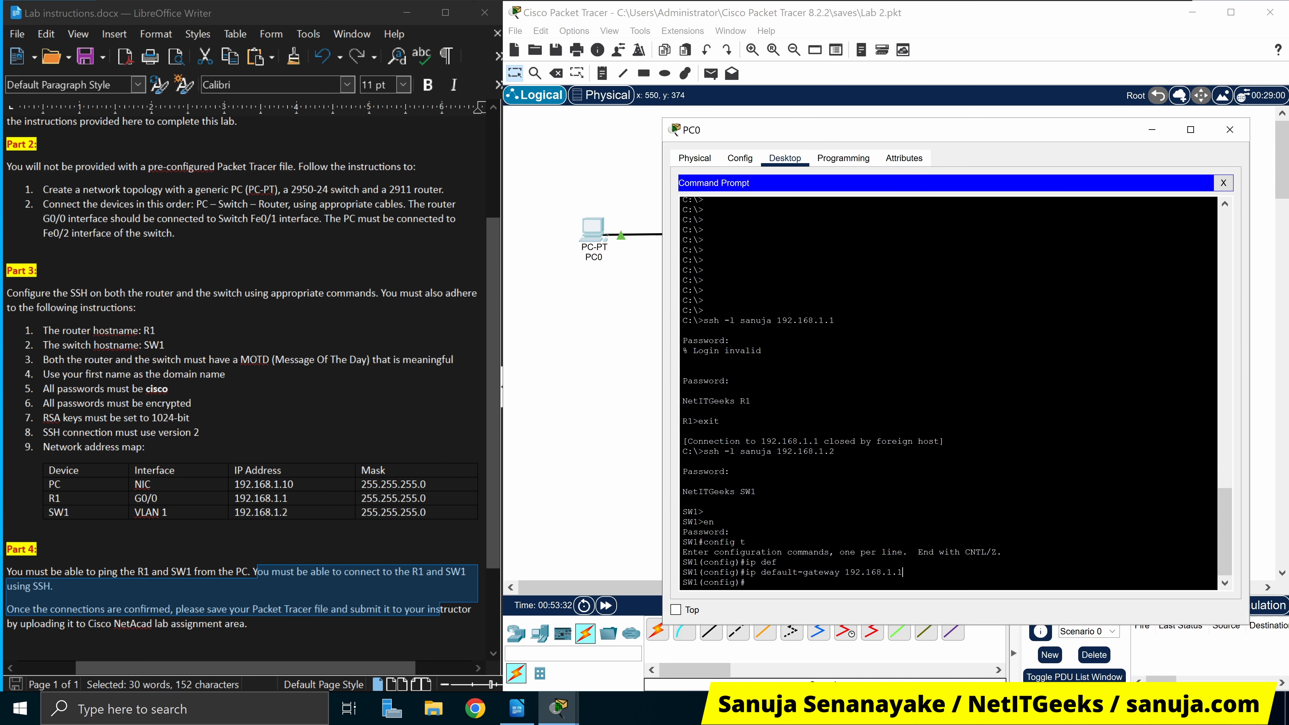
{"action": "left_click_drag", "start_coordinate": [903, 573], "coordinate": [744, 573]}
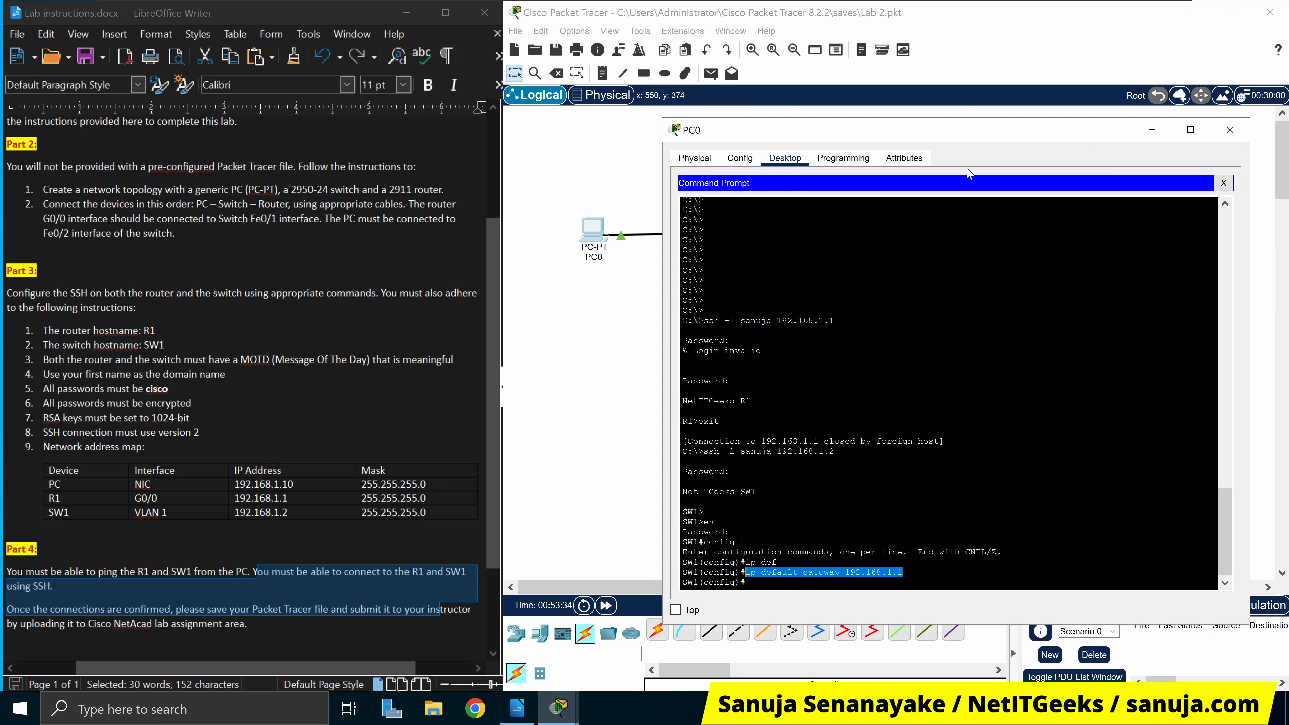
{"action": "left_click_drag", "start_coordinate": [1037, 136], "coordinate": [974, 109]}
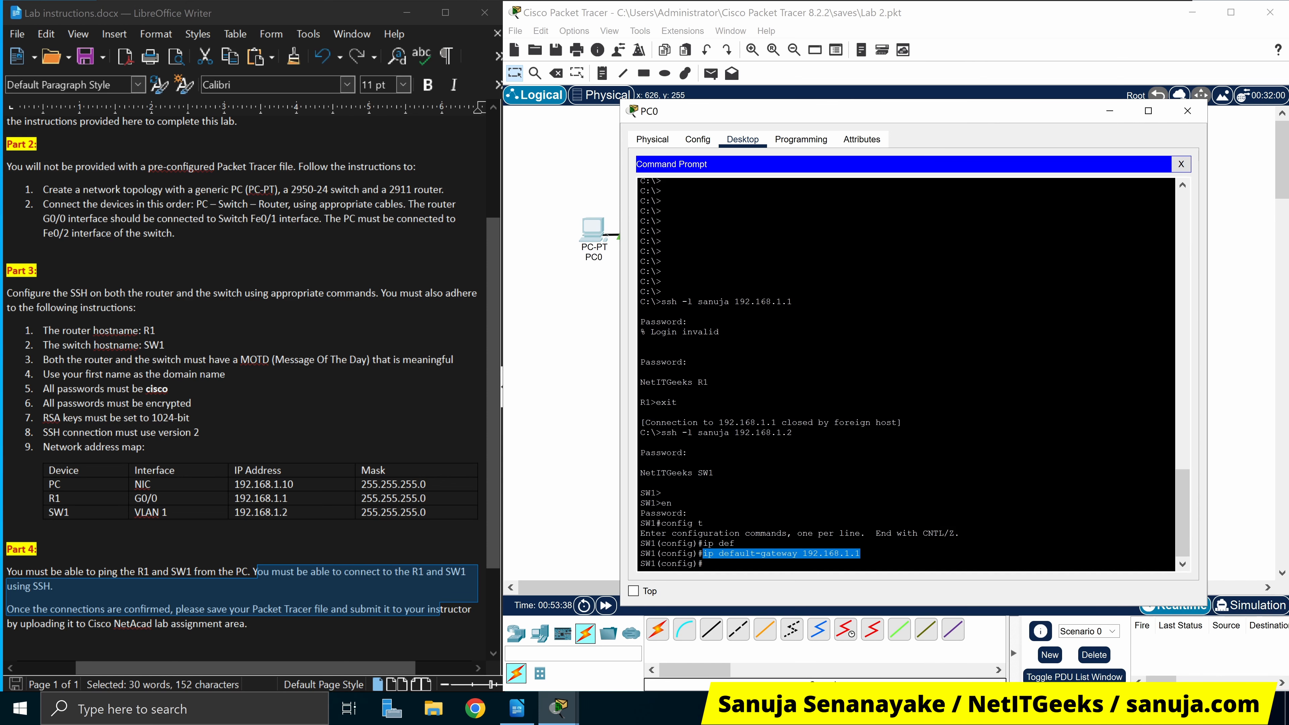
{"action": "left_click_drag", "start_coordinate": [703, 554], "coordinate": [861, 554]}
{"action": "scroll", "coordinate": [906, 374], "scroll_direction": "up", "scroll_amount": 20}
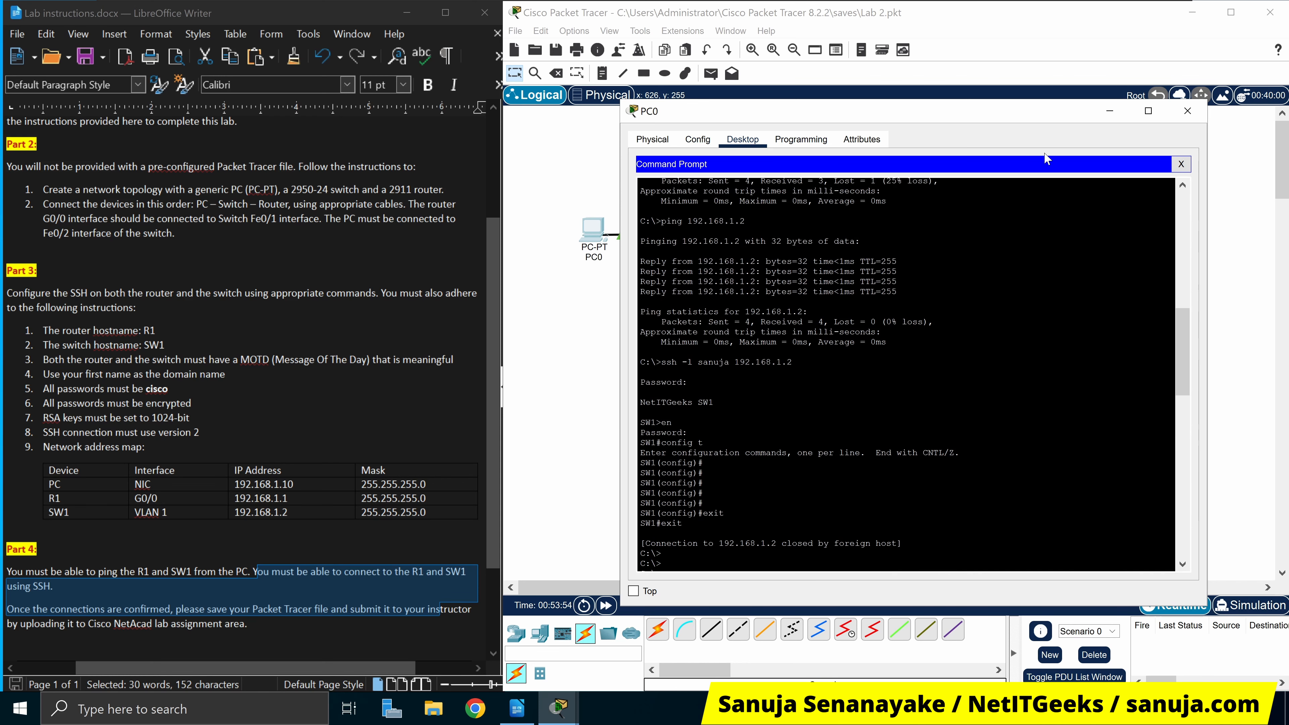
Close PC0's Command Prompt and Terminal, then close PC0's window
{"action": "left_click", "coordinate": [1181, 164]}
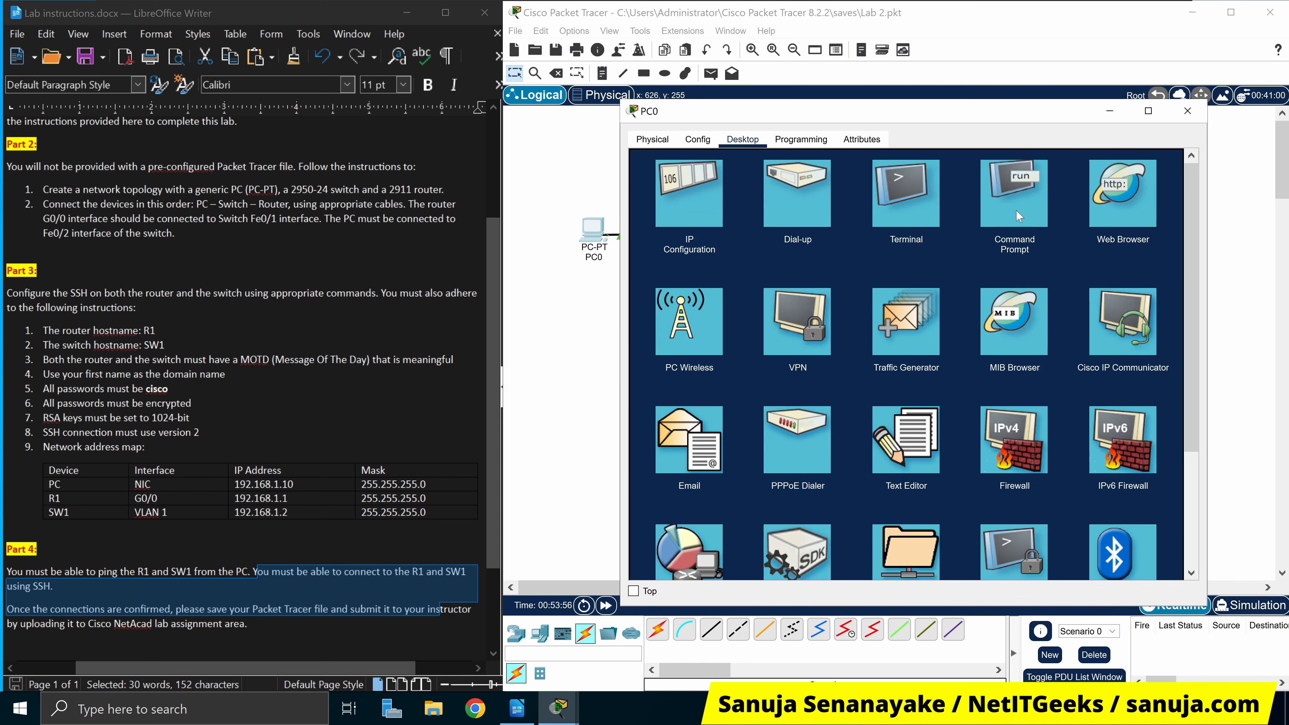
{"action": "left_click", "coordinate": [888, 211]}
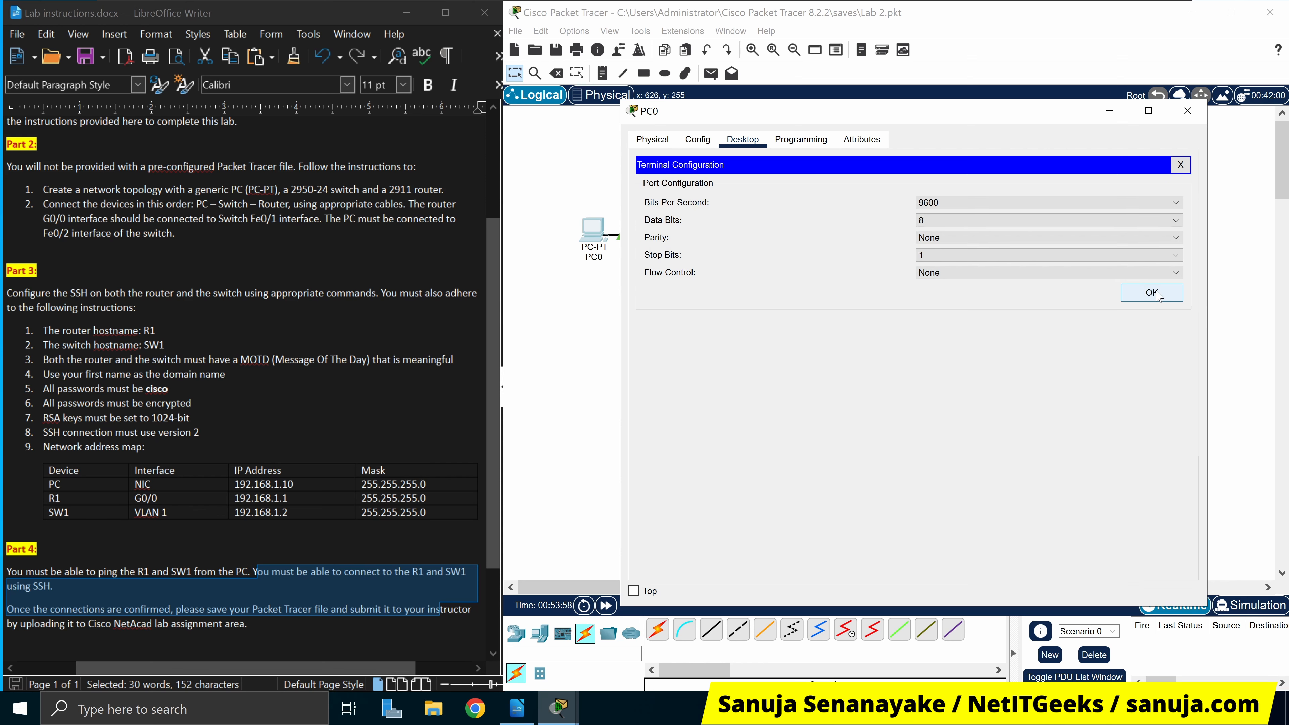
{"action": "left_click", "coordinate": [1181, 164]}
{"action": "left_click", "coordinate": [926, 206]}
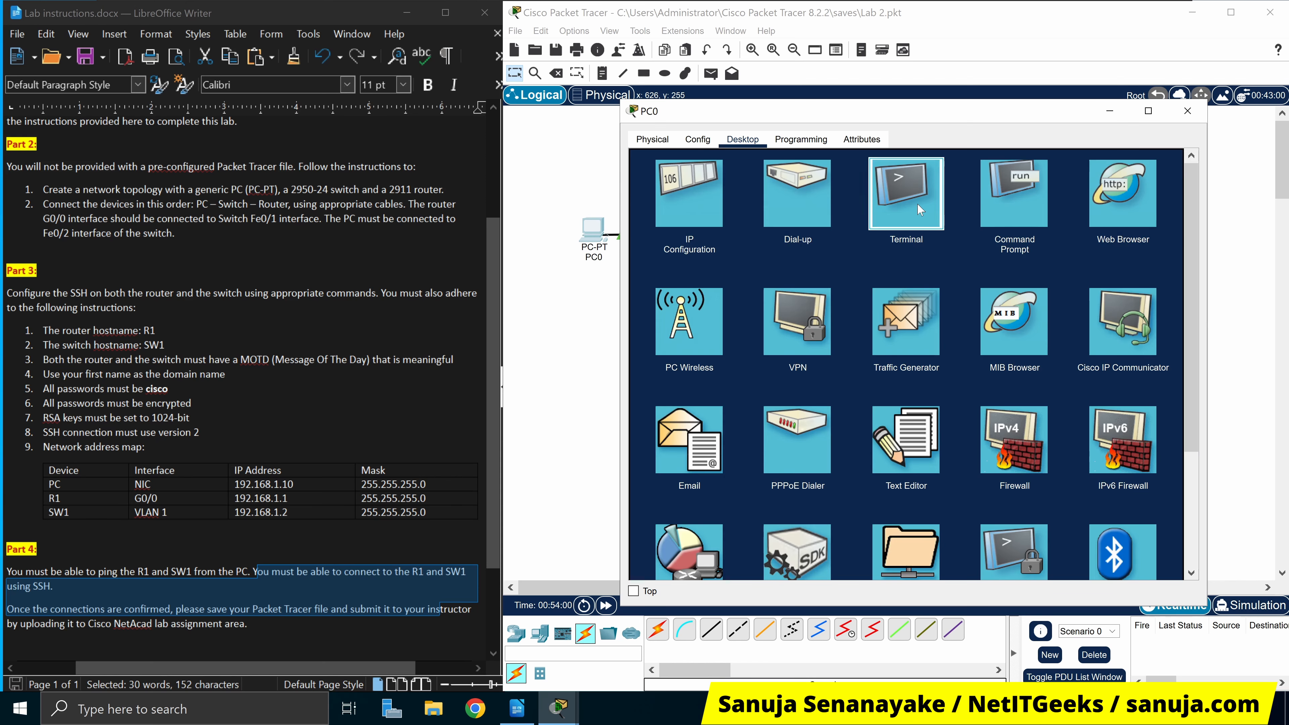
{"action": "left_click", "coordinate": [1150, 294]}
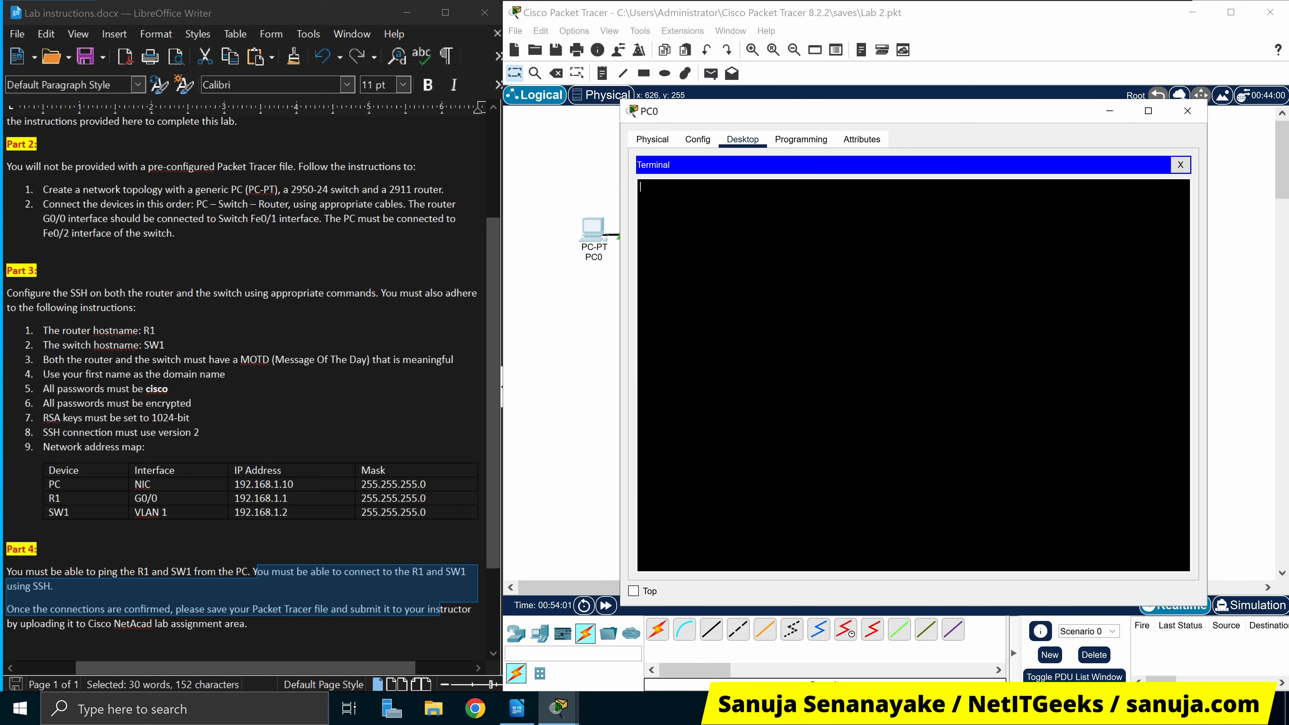
{"action": "left_click", "coordinate": [1181, 165]}
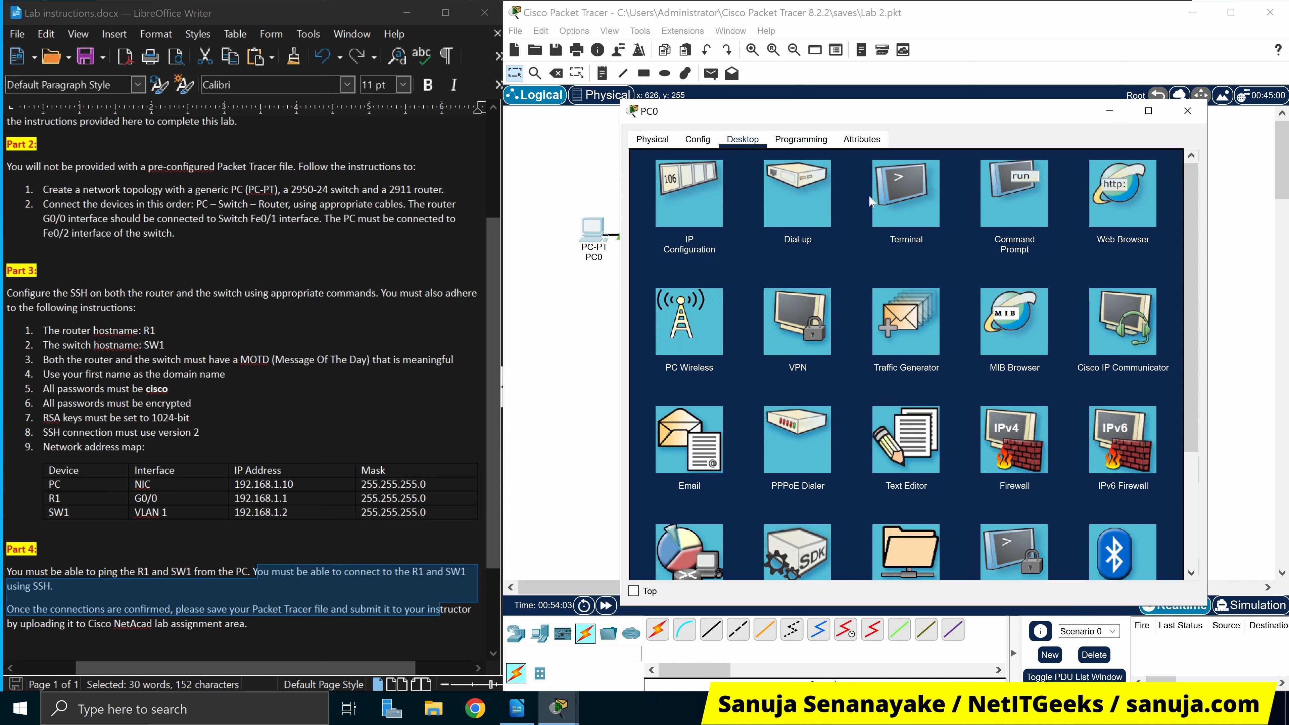
{"action": "mouse_move", "coordinate": [978, 109]}
{"action": "left_mouse_down"}
{"action": "mouse_move", "coordinate": [966, 403]}
{"action": "mouse_move", "coordinate": [1000, 112]}
{"action": "left_mouse_up"}
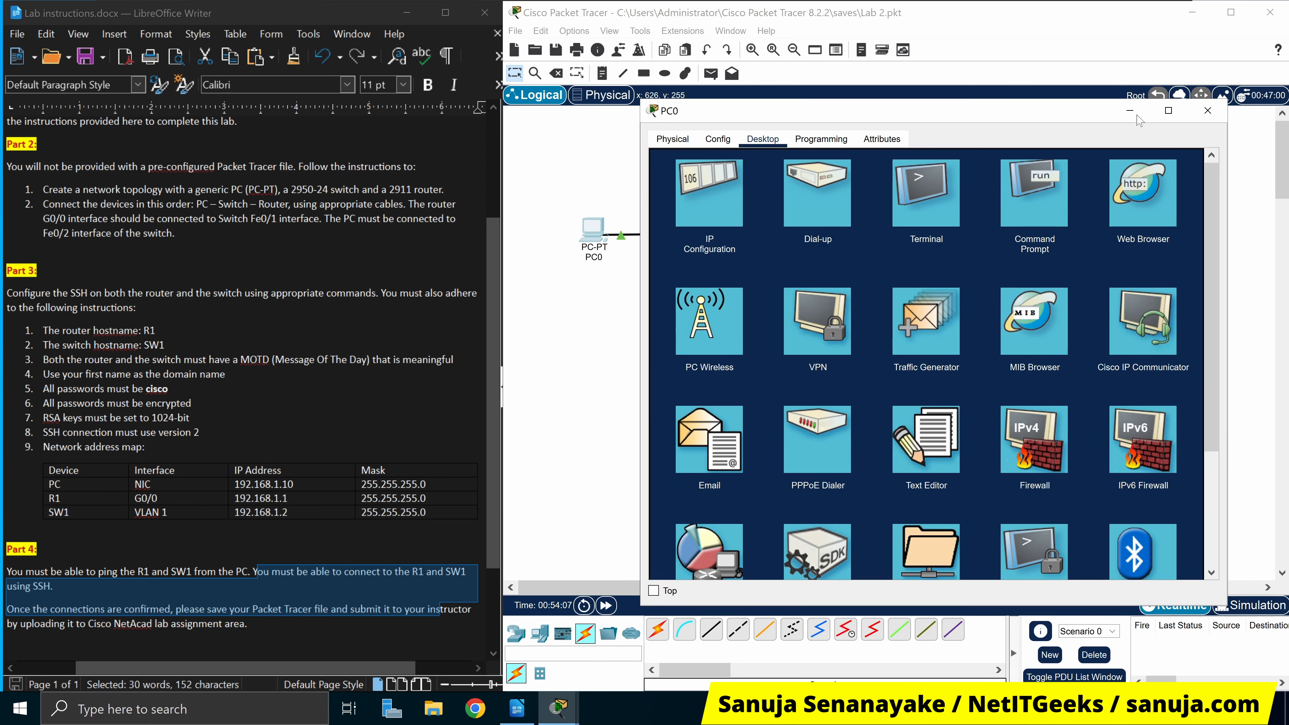
{"action": "left_click", "coordinate": [1209, 111]}
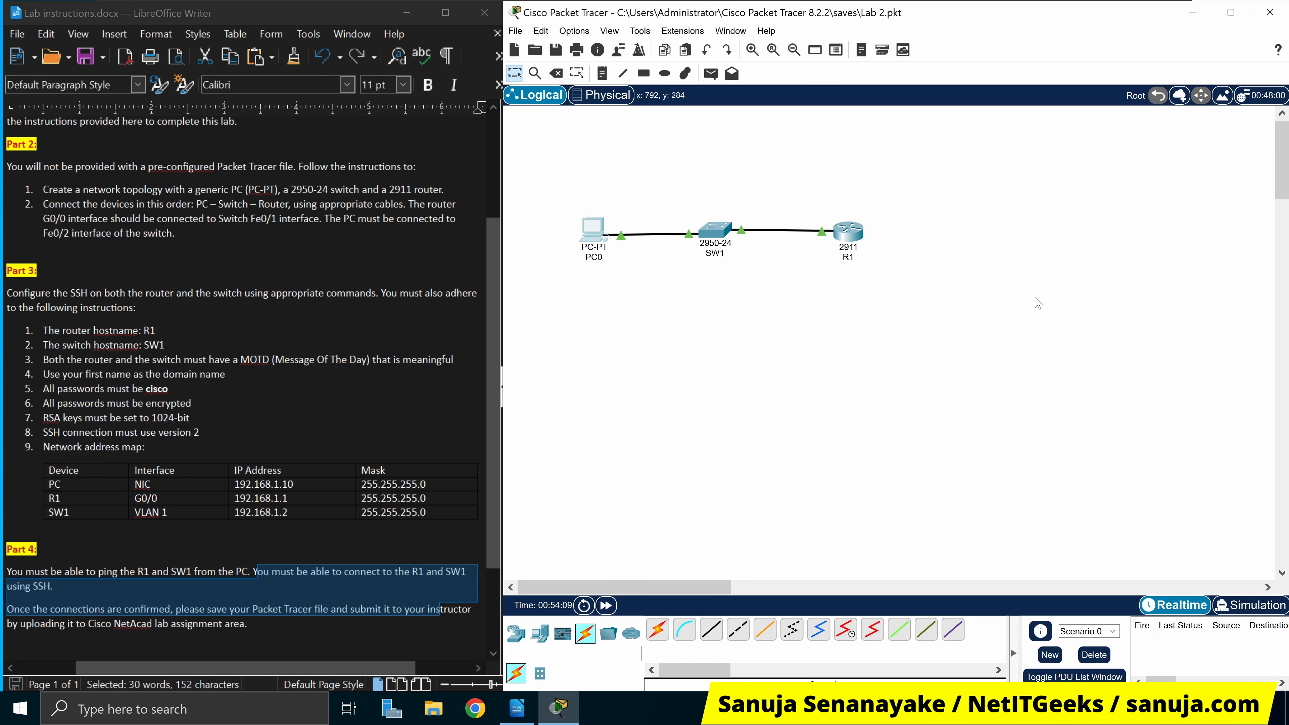